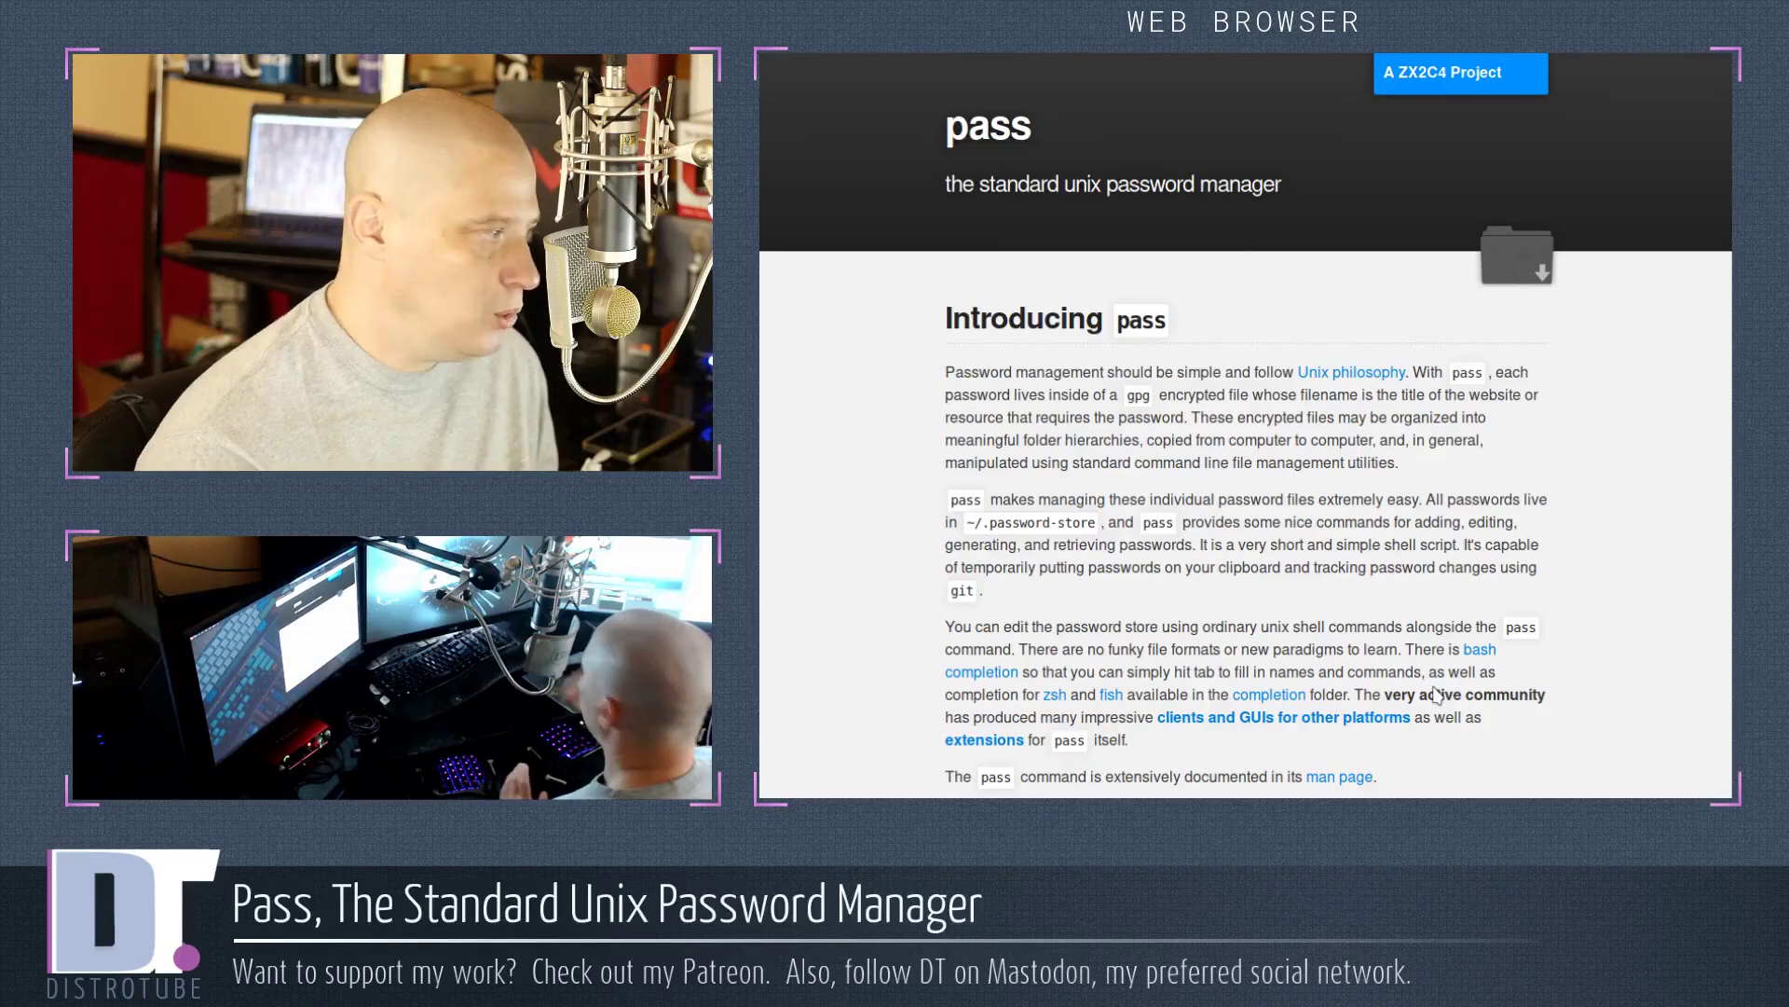
Scroll the passwordstore.org page past the usage and 'Setting it up' examples to the Download section
{"action": "scroll", "coordinate": [1436, 693], "scroll_direction": "down", "scroll_amount": 3}
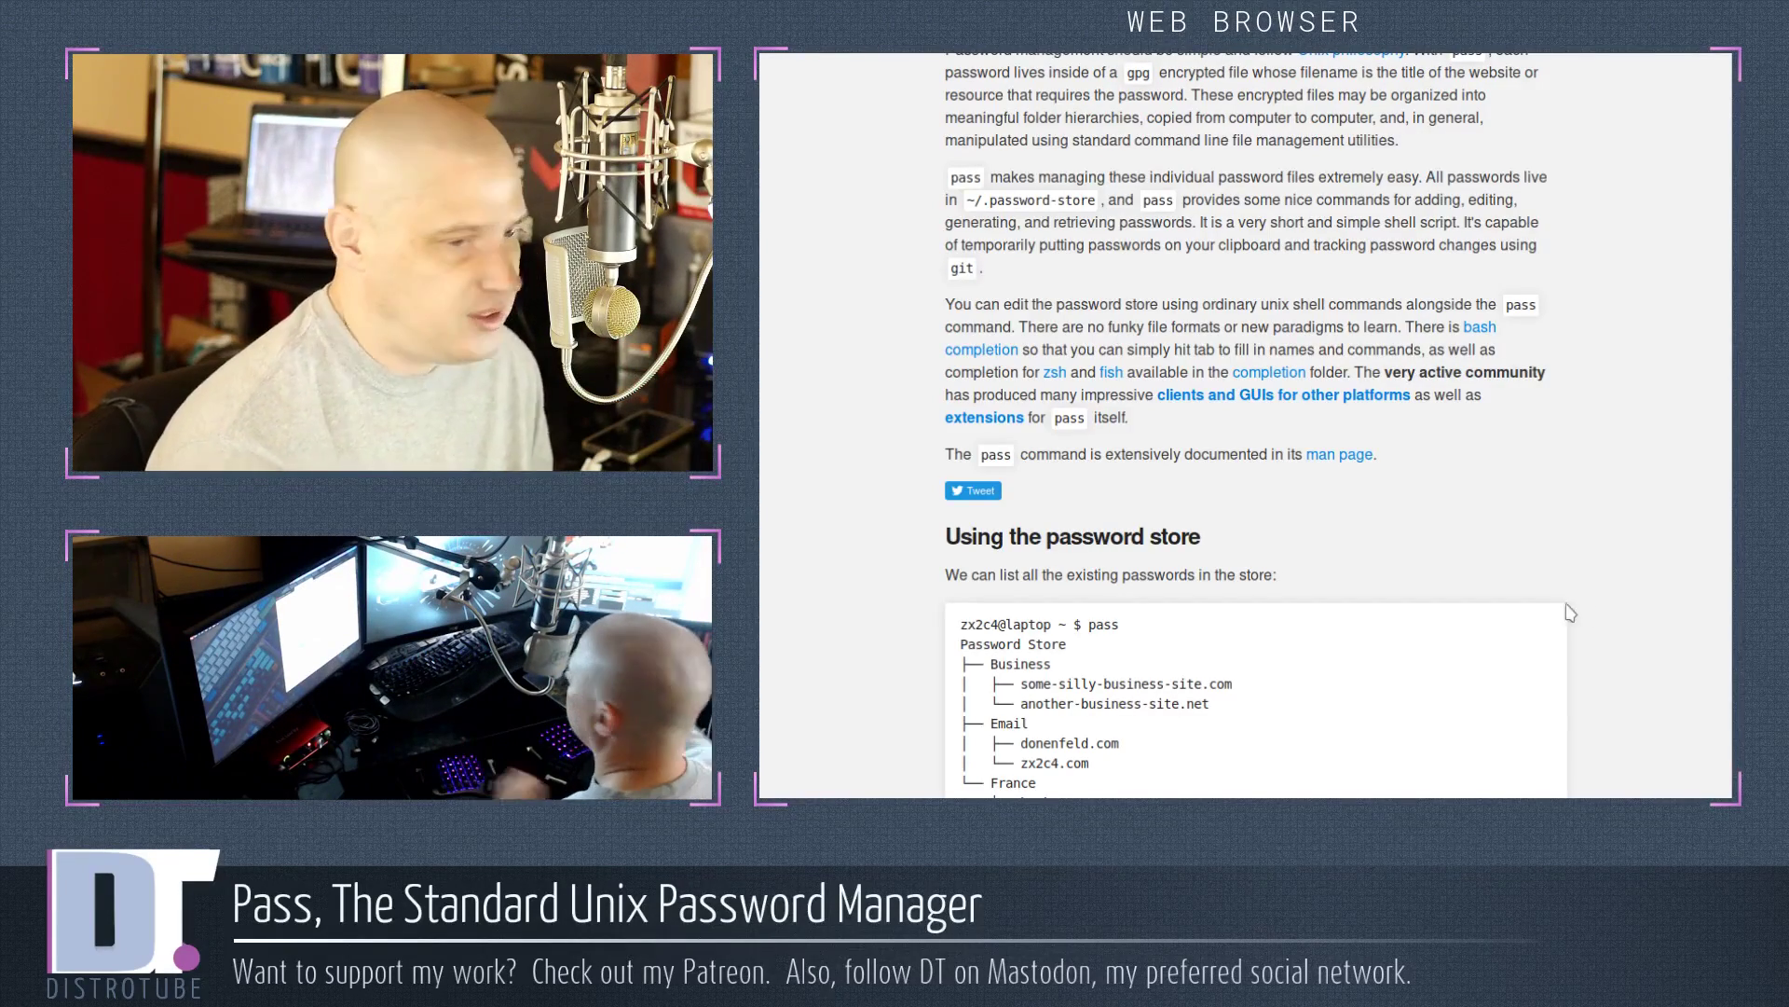
{"action": "scroll", "coordinate": [1394, 384], "scroll_direction": "down", "scroll_amount": 1}
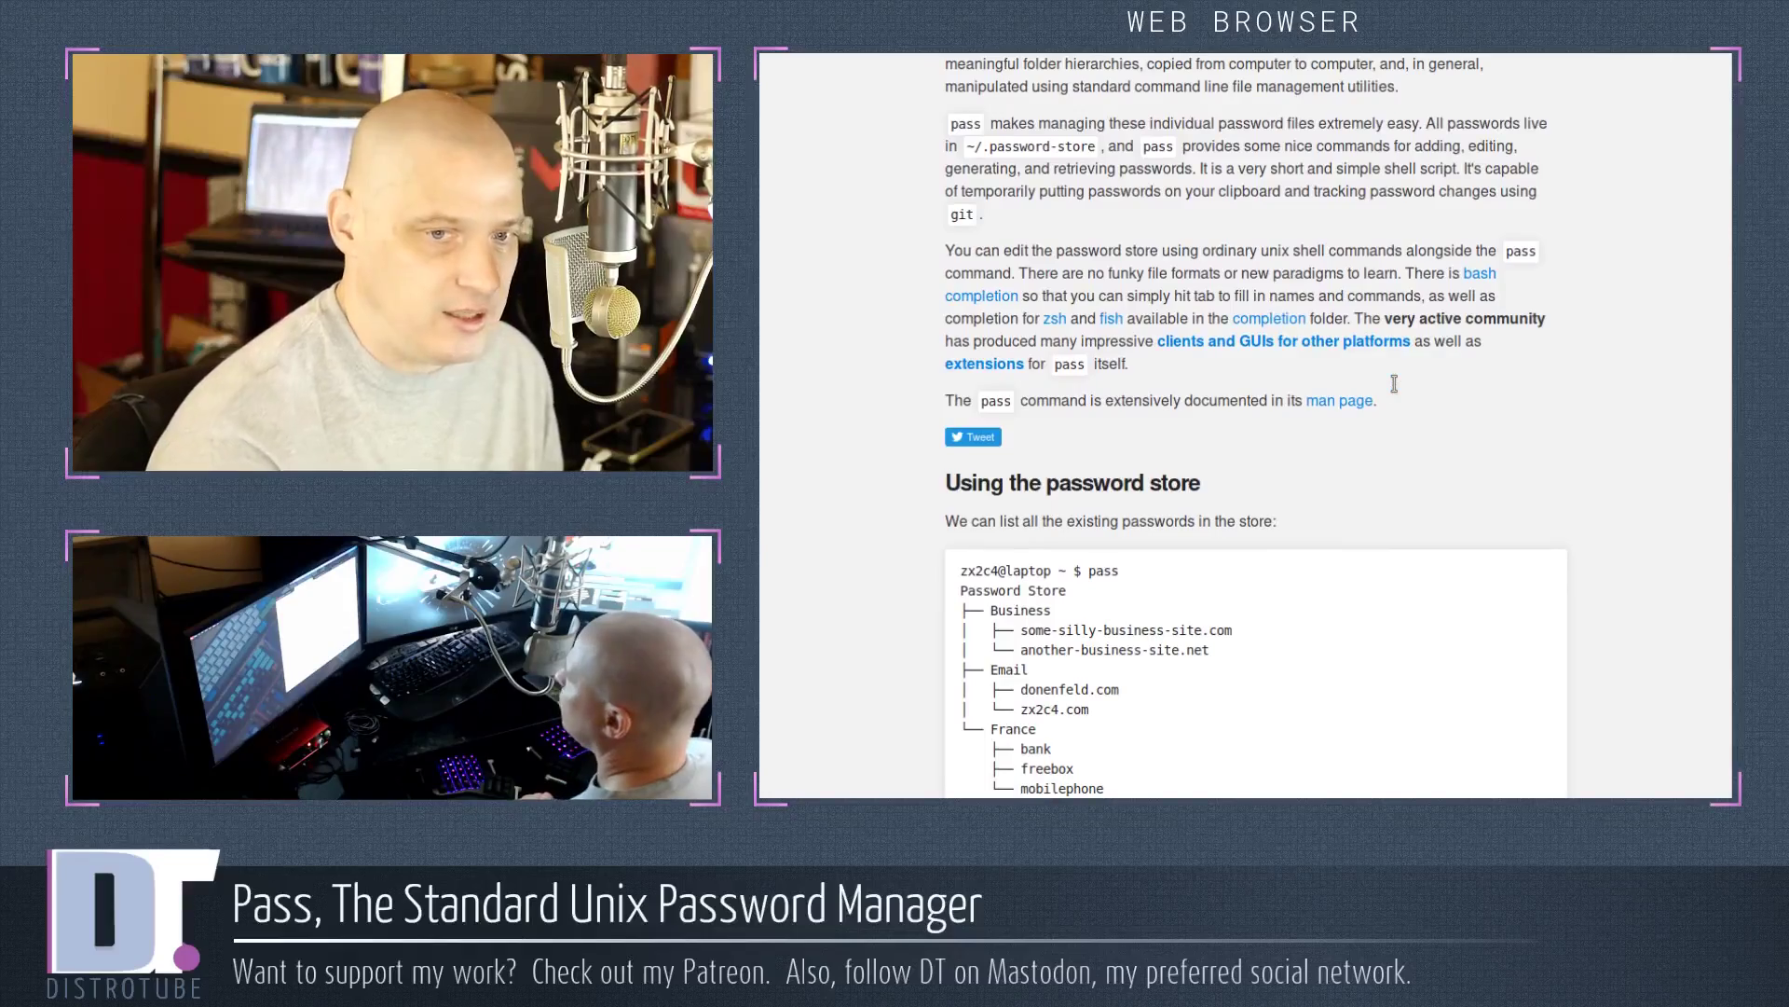
{"action": "scroll", "coordinate": [1413, 344], "scroll_direction": "down", "scroll_amount": 3}
{"action": "scroll", "coordinate": [1413, 344], "scroll_direction": "down", "scroll_amount": 4}
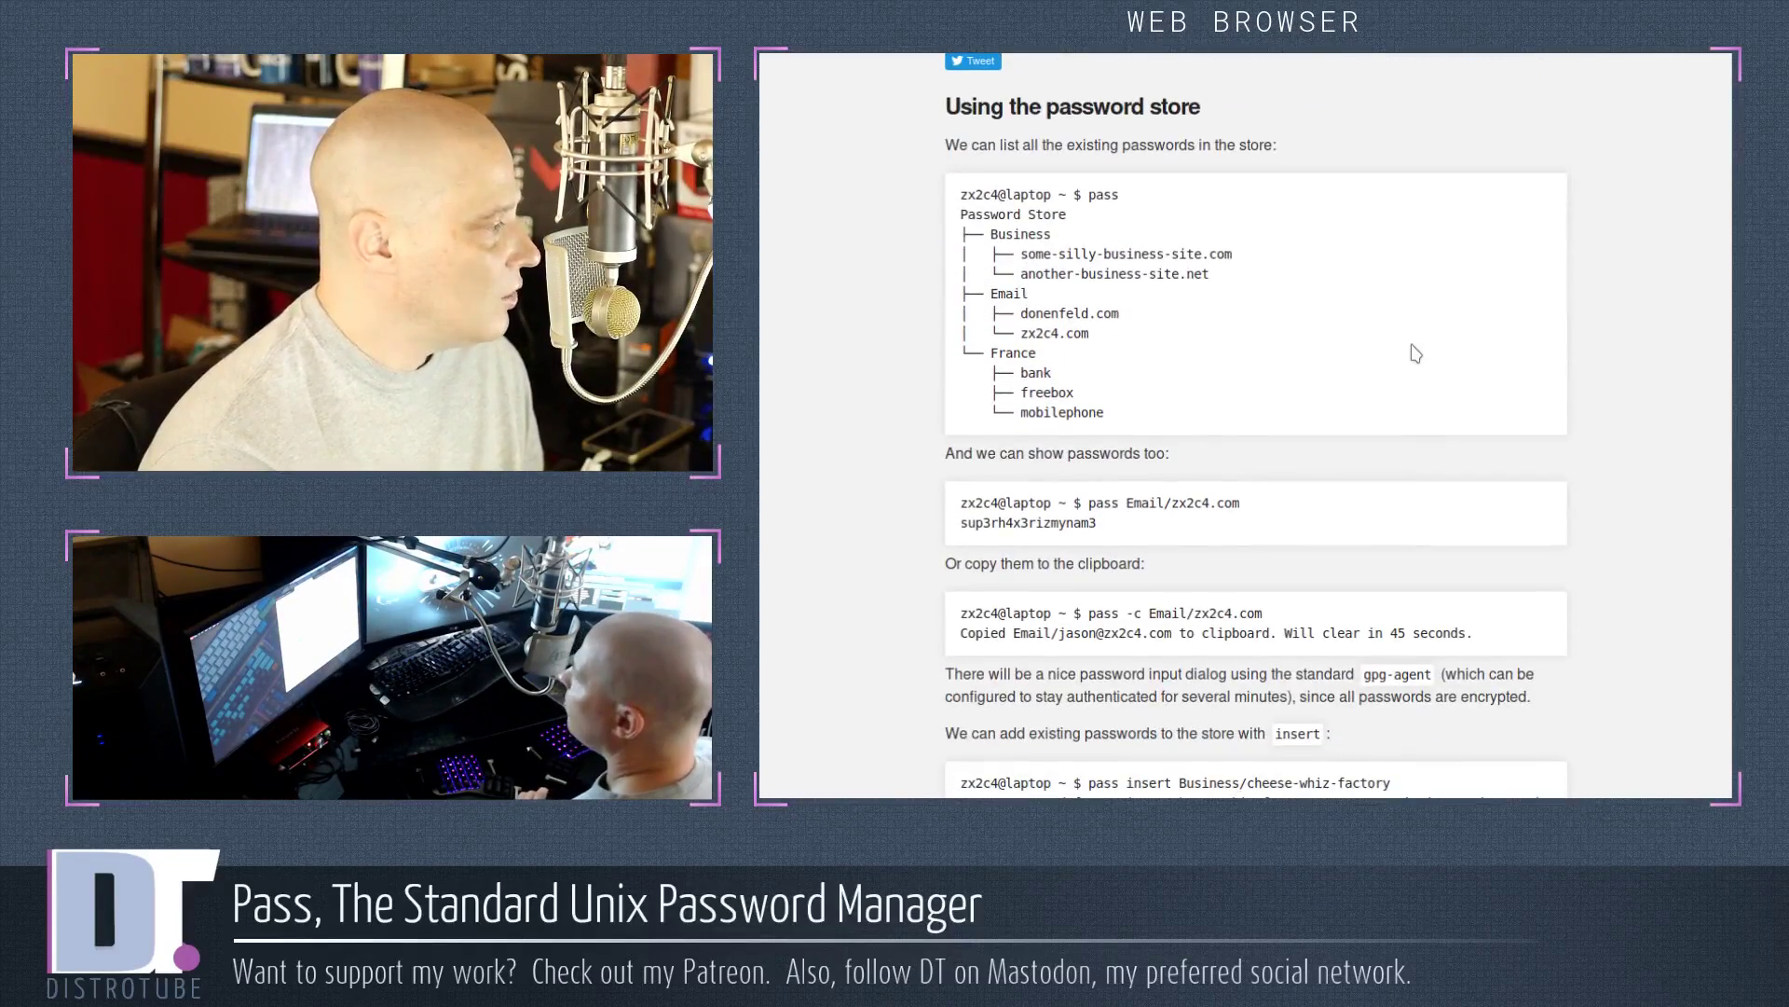
{"action": "scroll", "coordinate": [1415, 352], "scroll_direction": "down", "scroll_amount": 15}
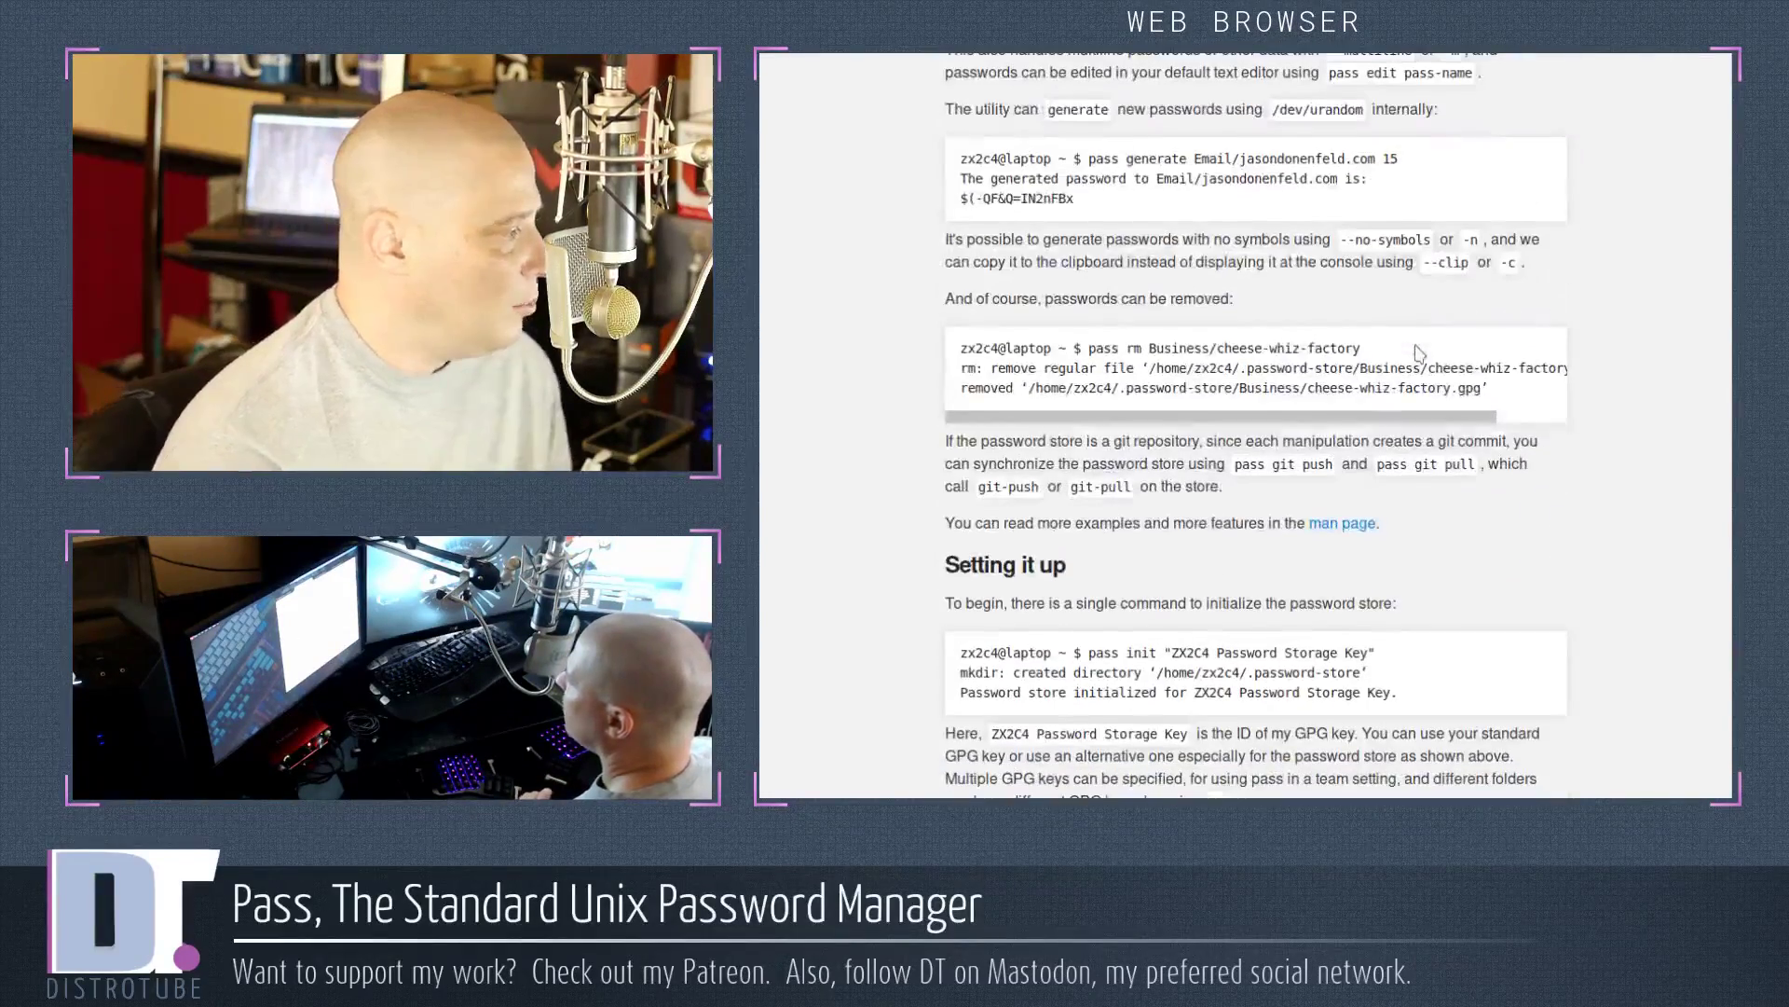
{"action": "scroll", "coordinate": [1481, 609], "scroll_direction": "down", "scroll_amount": 8}
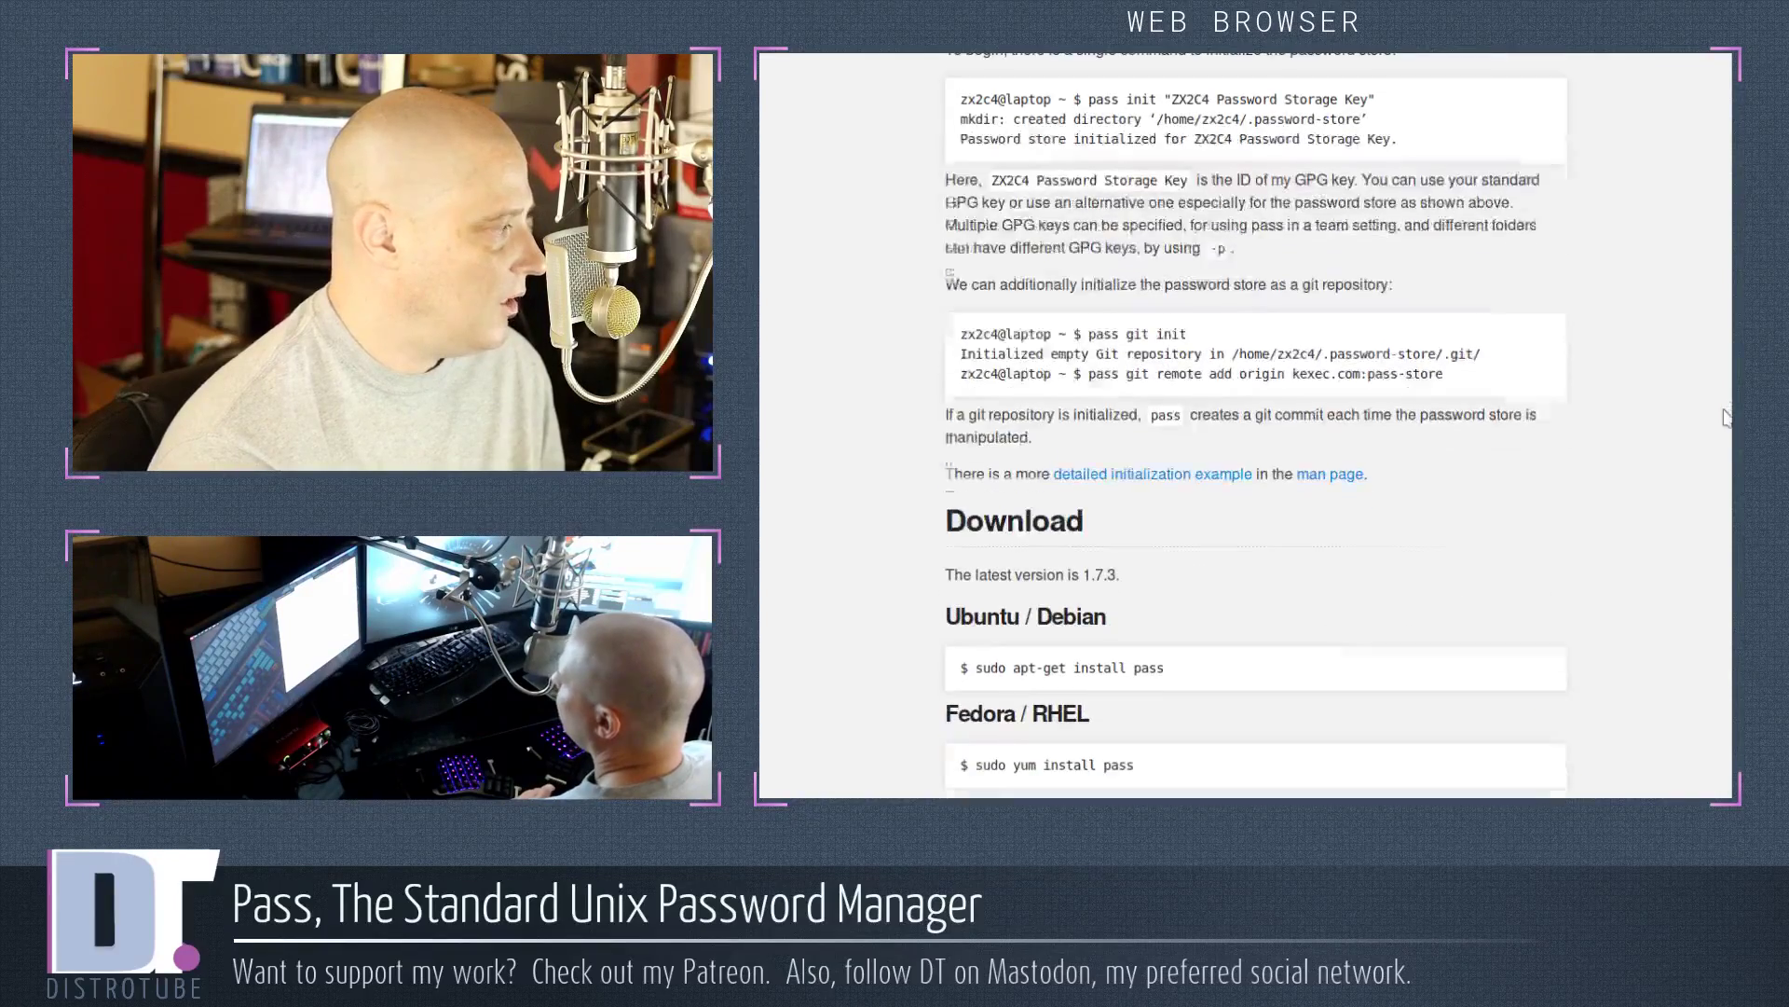
Switch from the browser to an empty Qtile workspace
{"action": "key", "text": "Home"}
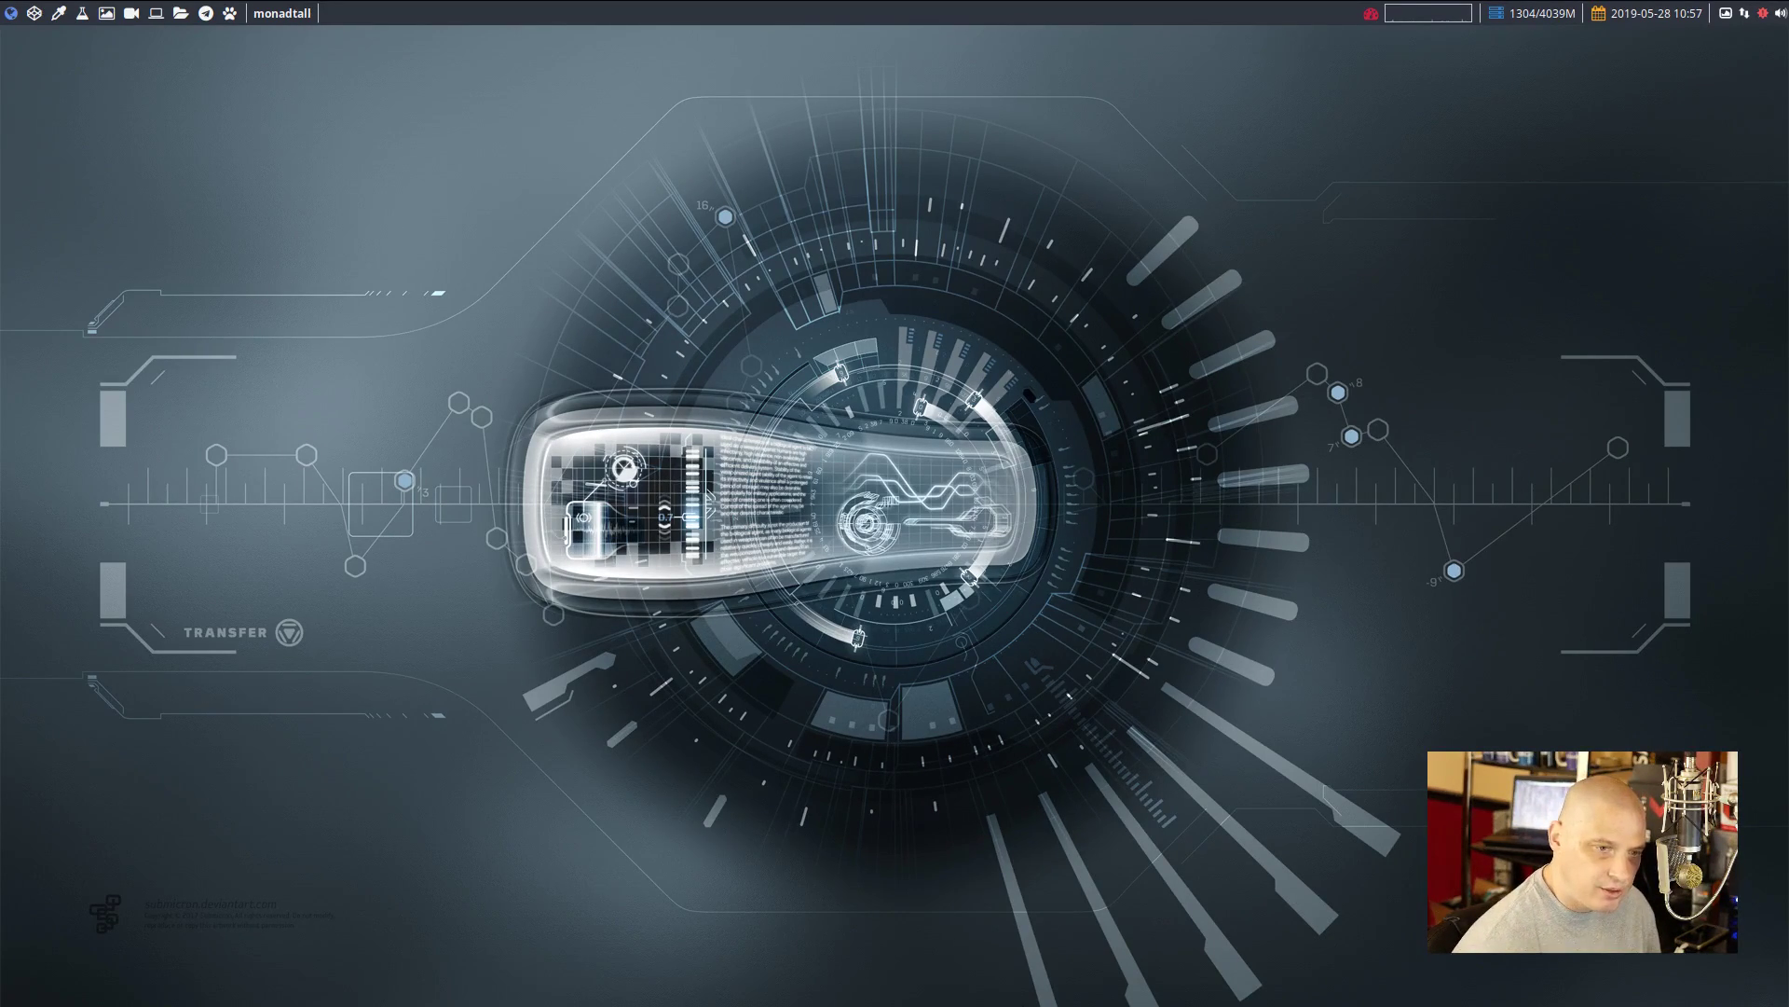
In a new urxvt terminal, install pass 1.7.3-1 with sudo pacman -S pass, confirming with y
{"action": "key", "text": "super+Return"}
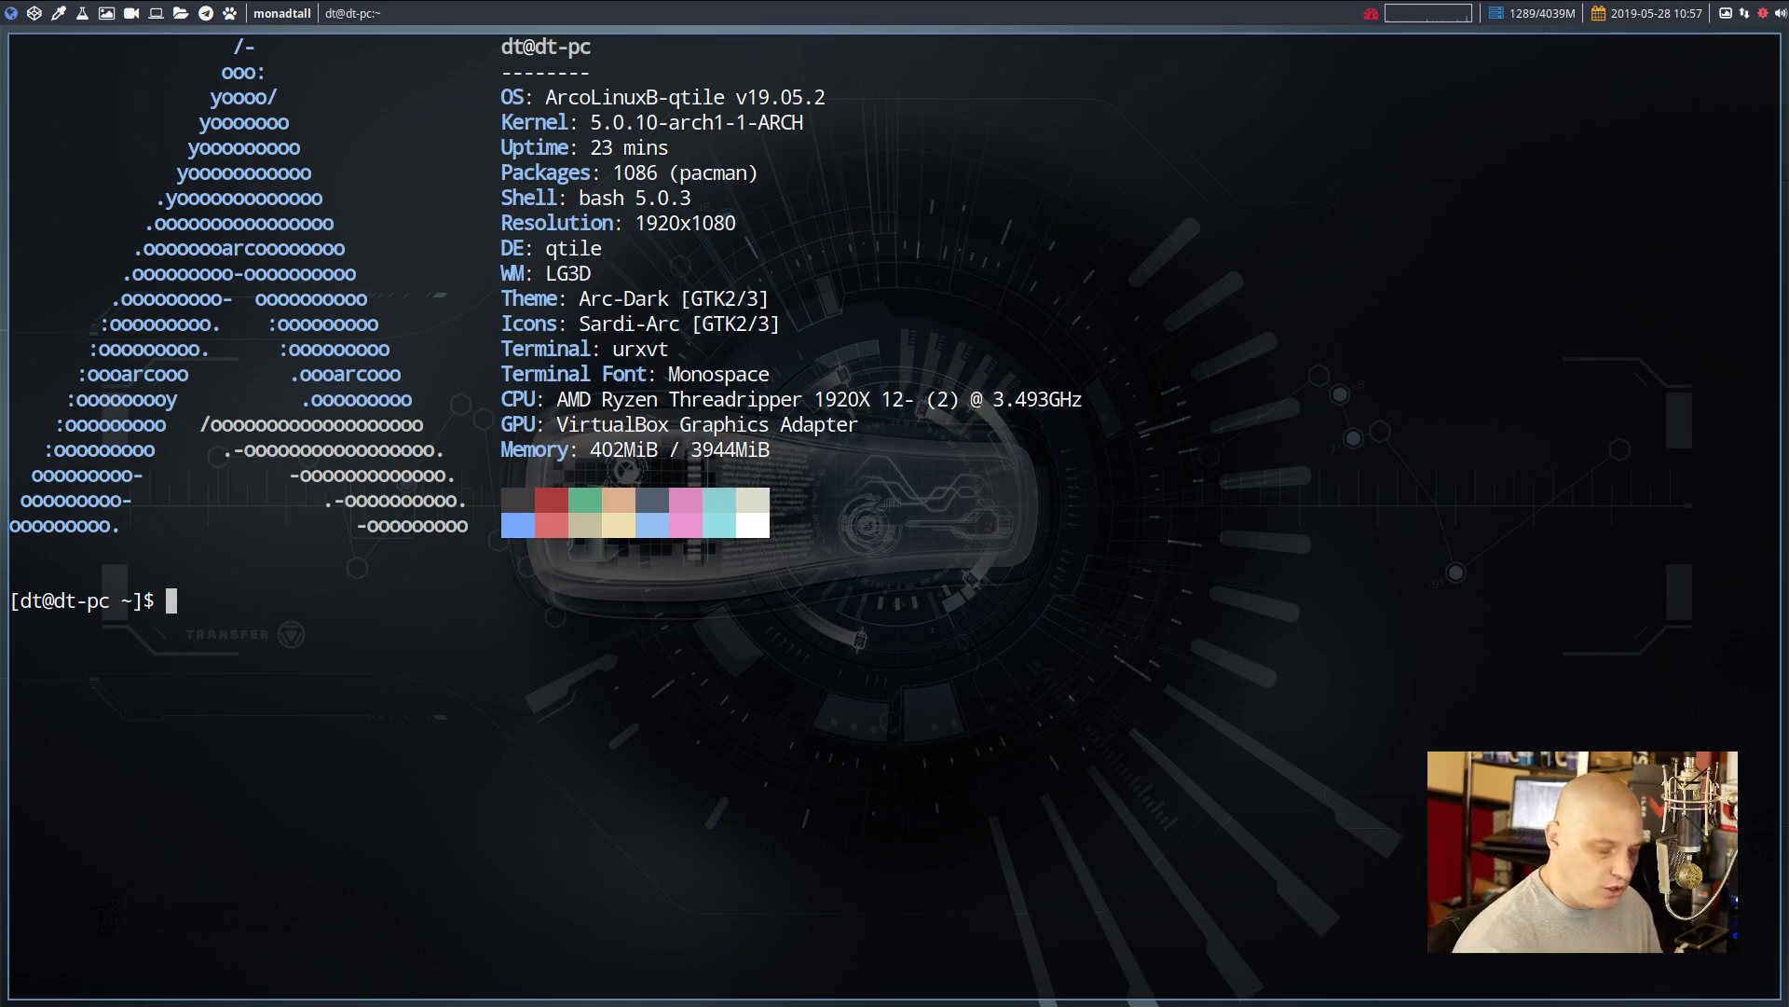
{"action": "type", "text": "sudo "}
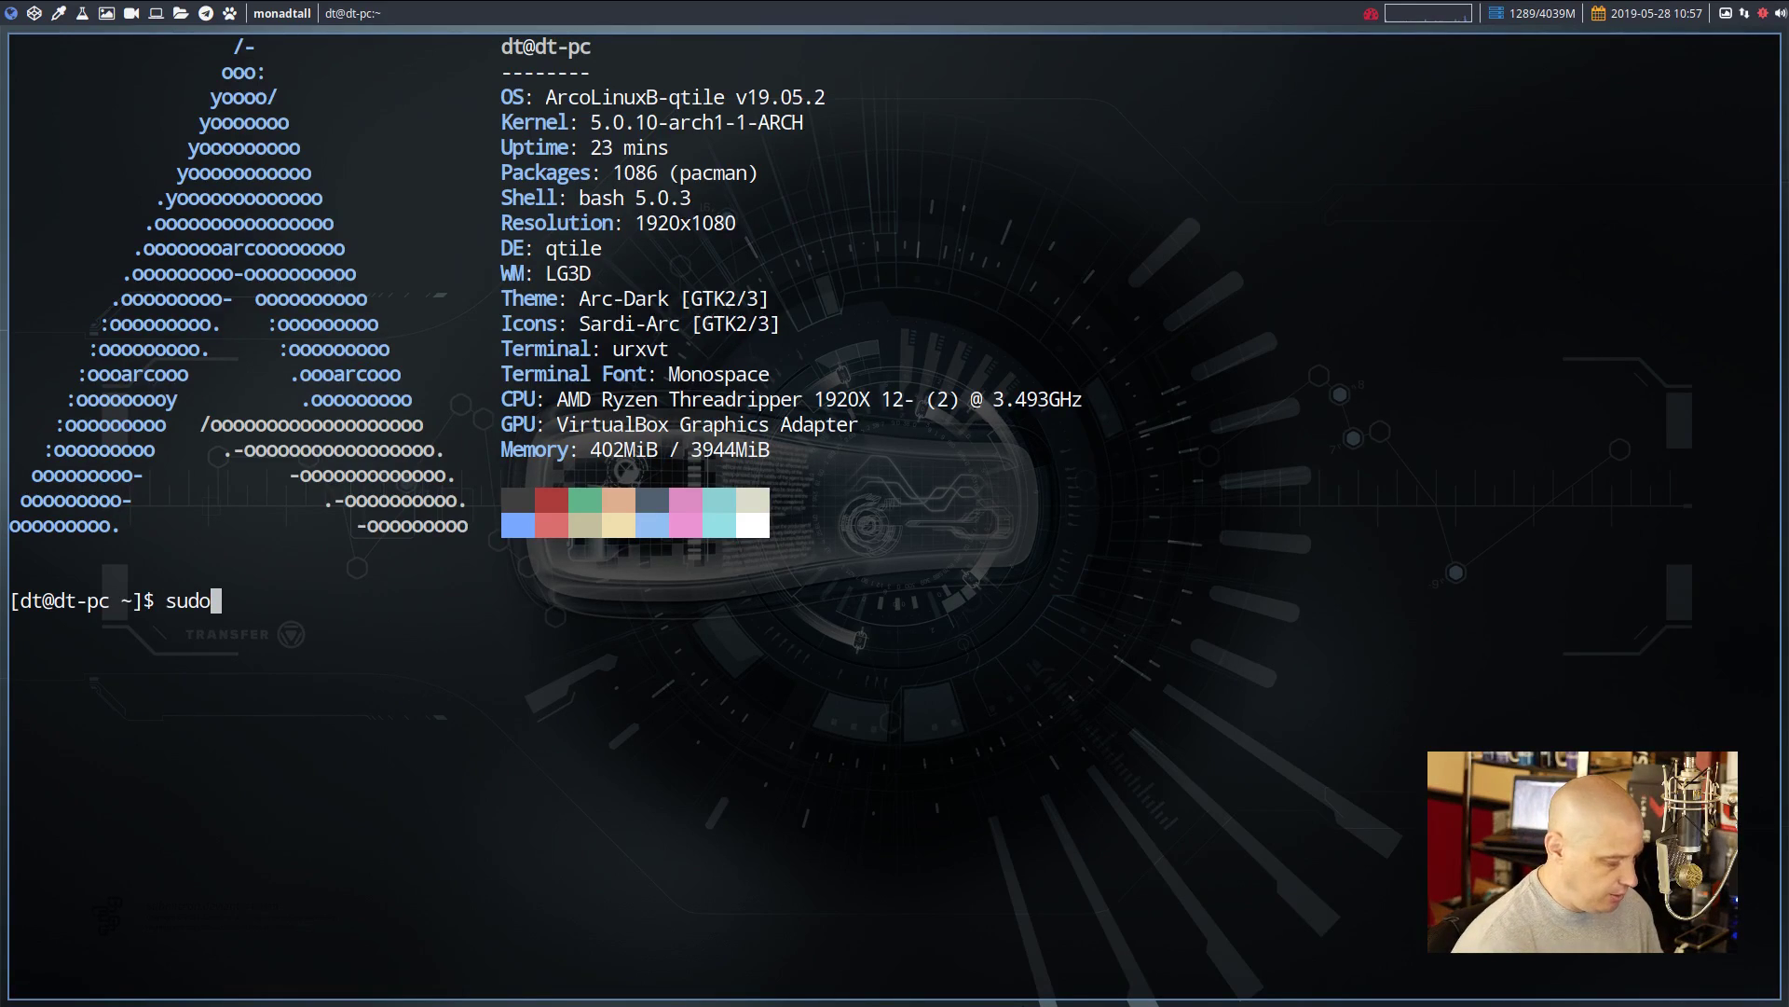
{"action": "type", "text": "pacman"}
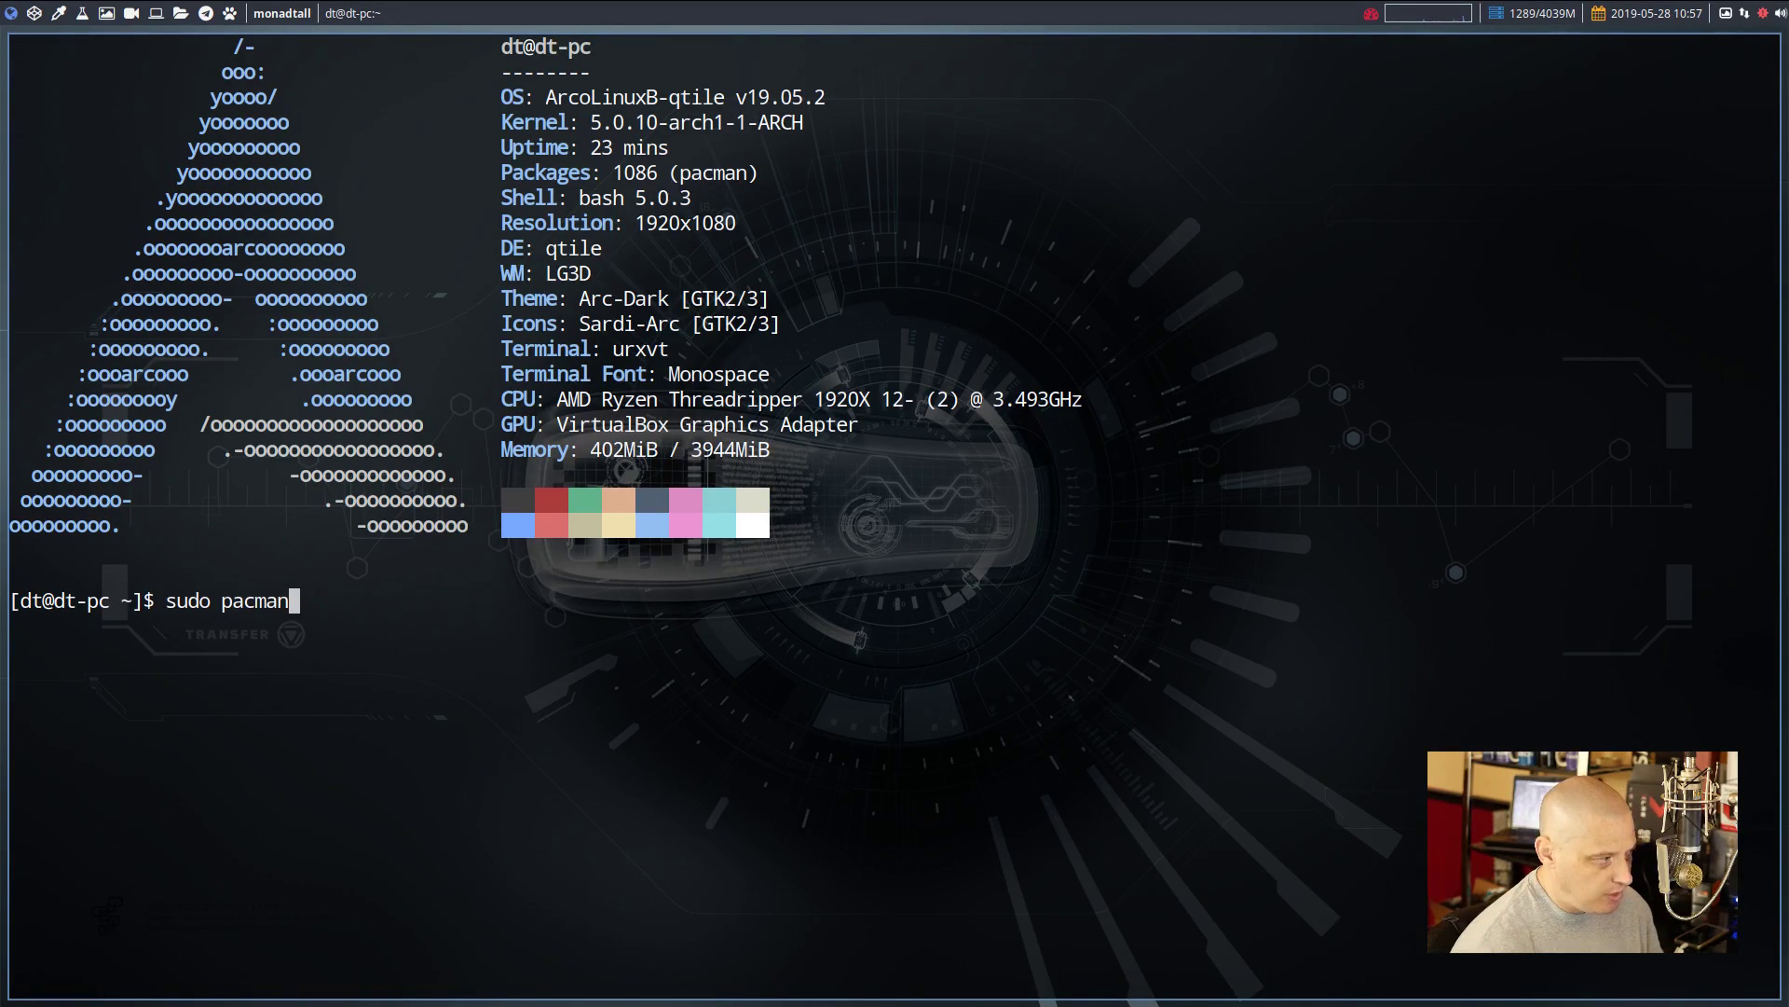
{"action": "type", "text": " -S pass"}
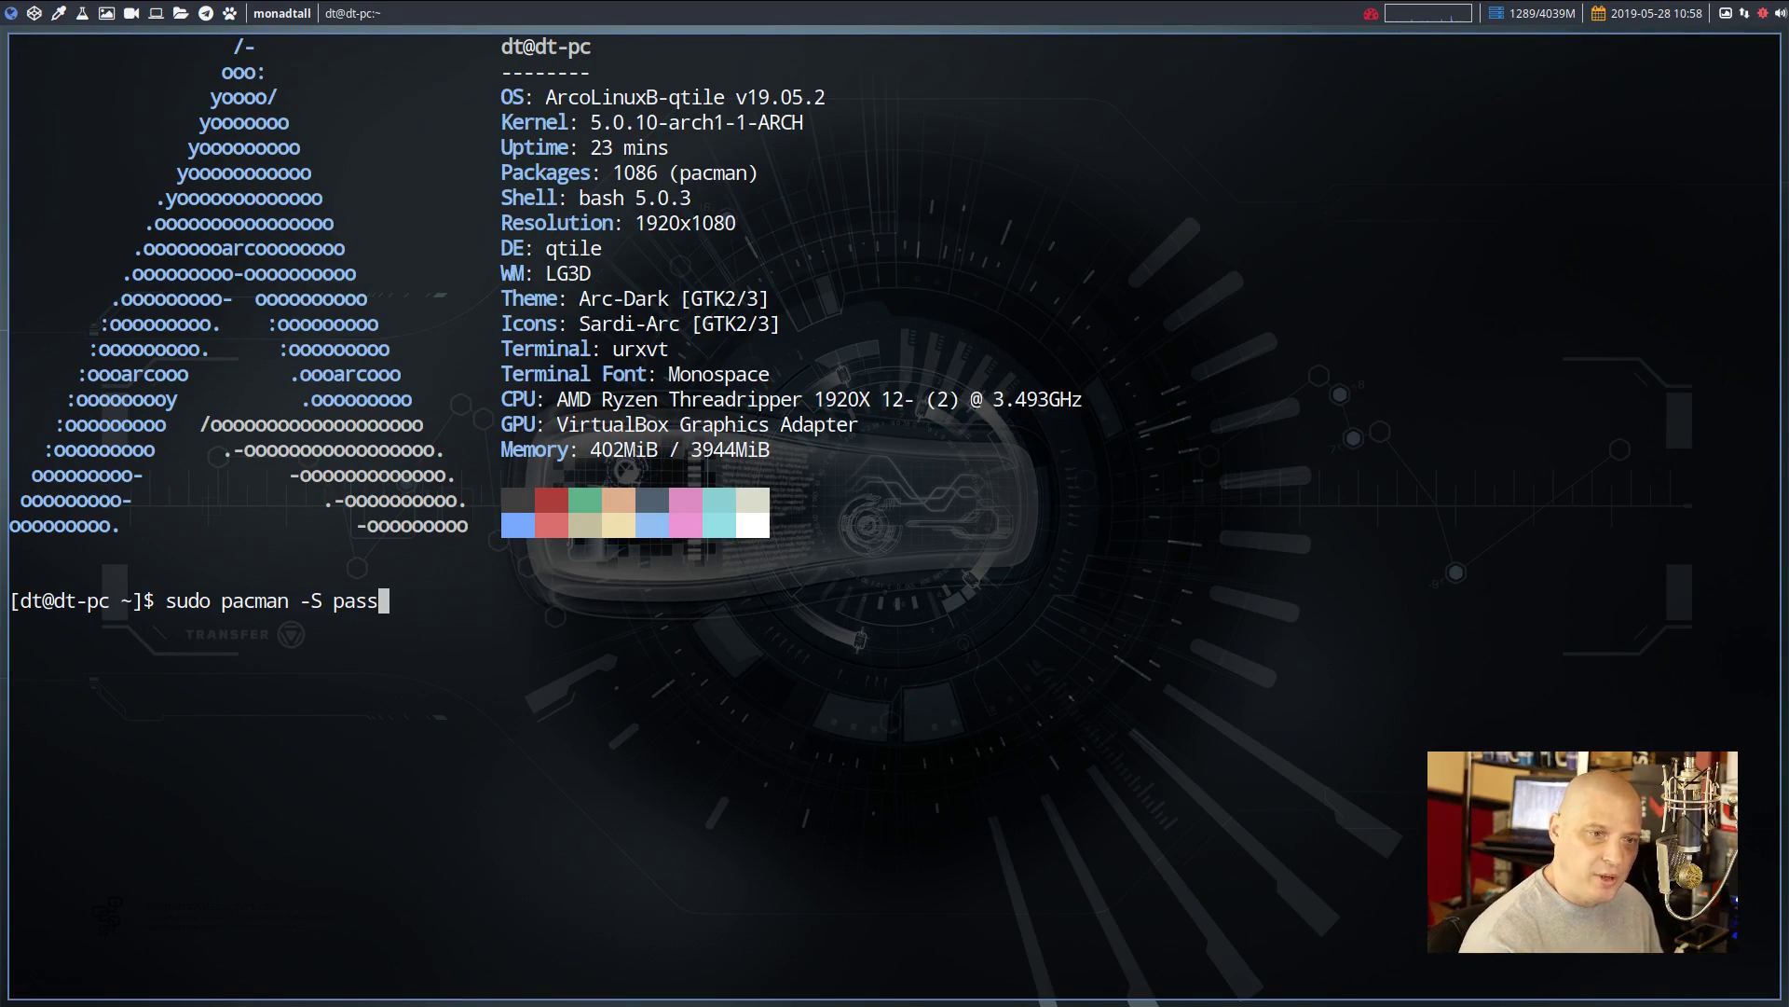
{"action": "key", "text": "Return"}
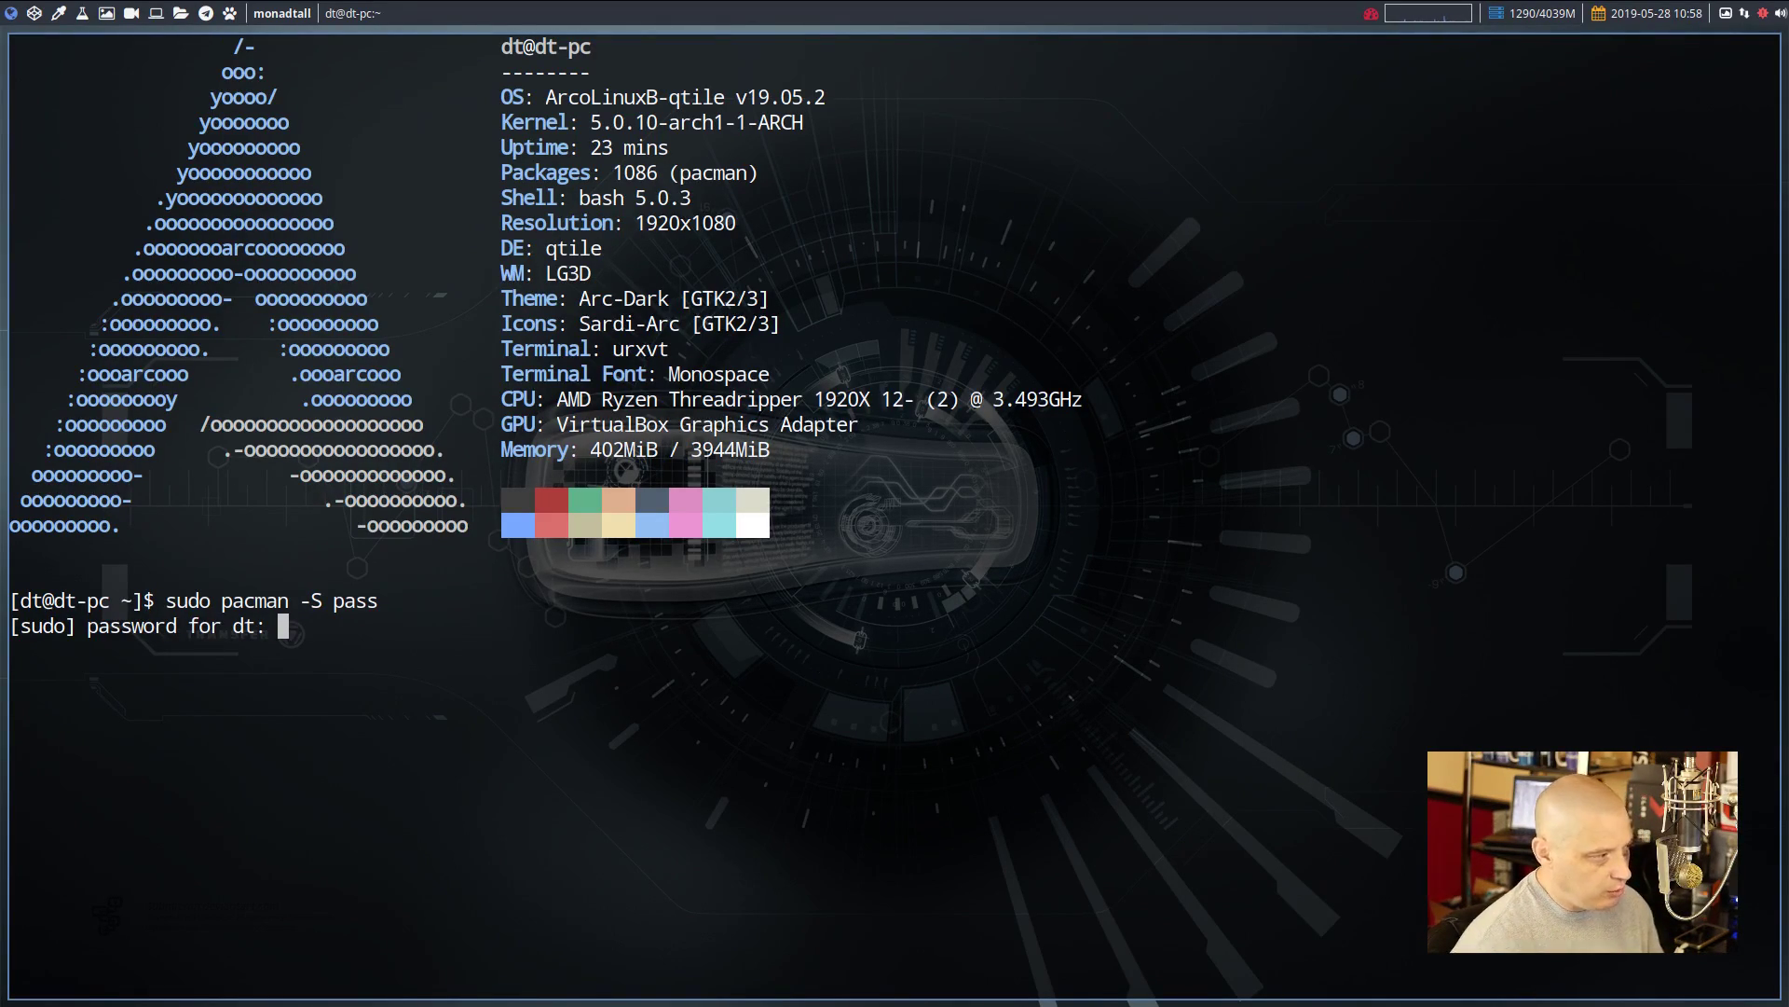
{"action": "key", "text": "Return"}
{"action": "type", "text": "y"}
{"action": "key", "text": "Return"}
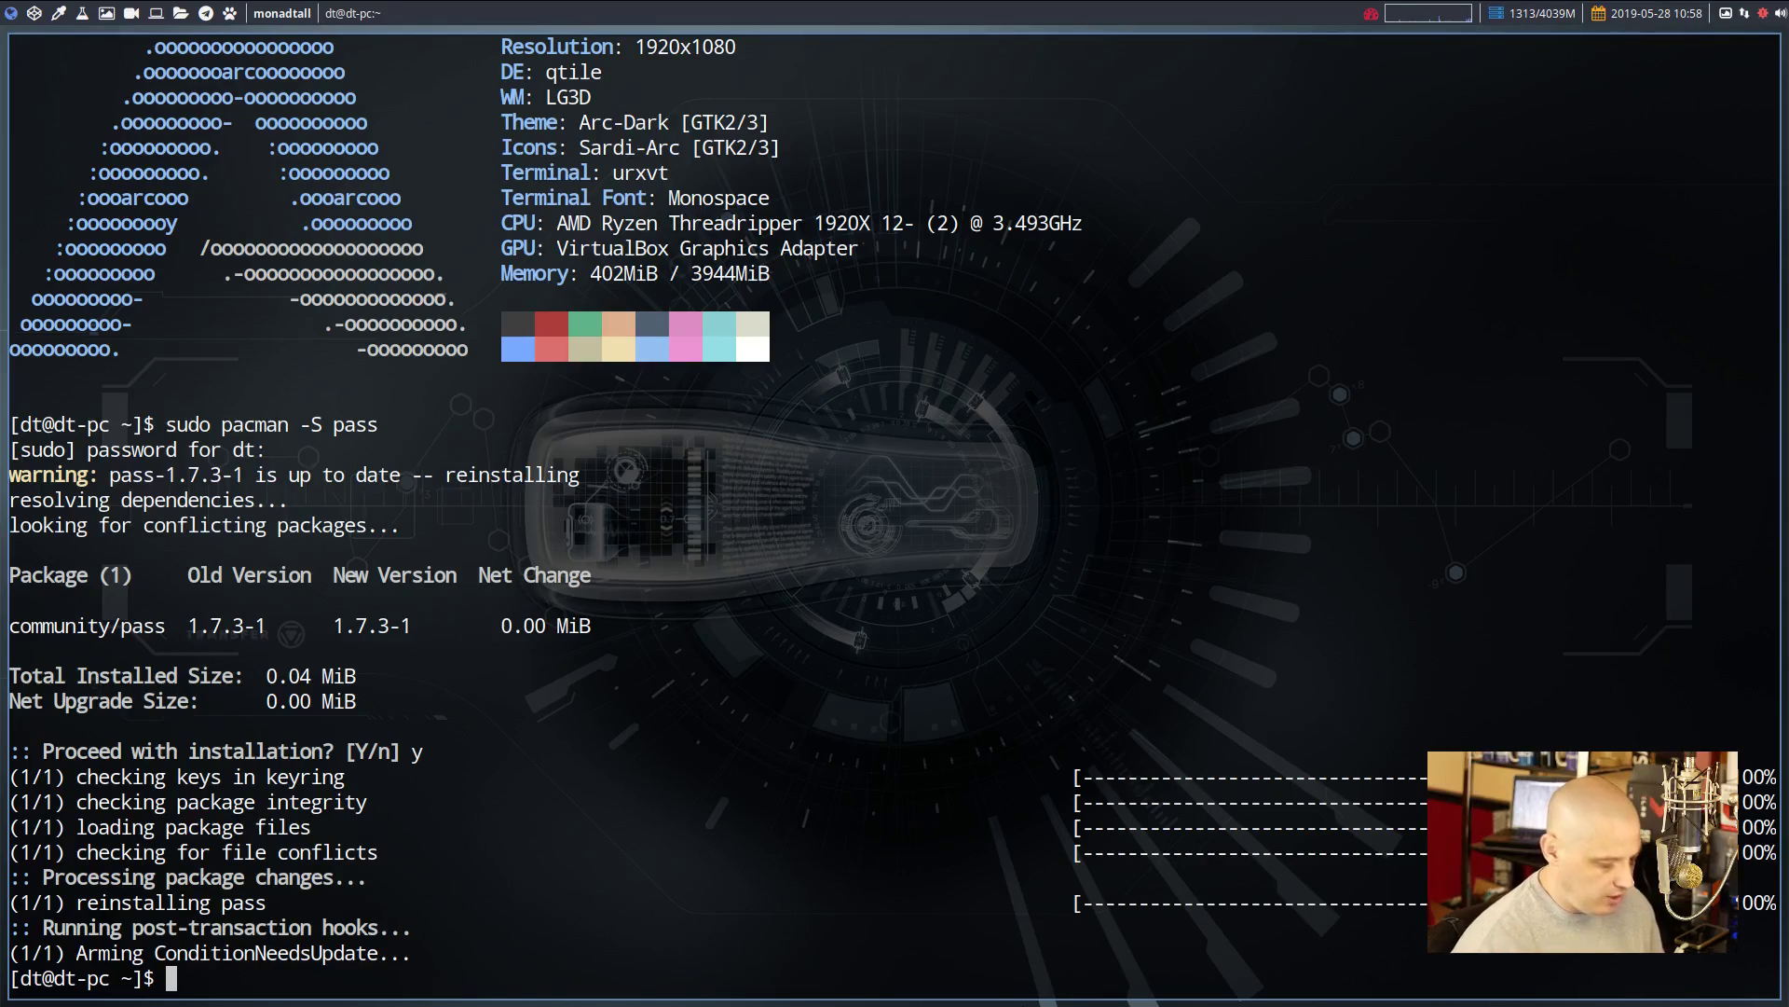
Clear the terminal, run pass to see the empty store, and run pass init to show its usage
{"action": "type", "text": "clear"}
{"action": "key", "text": "Return"}
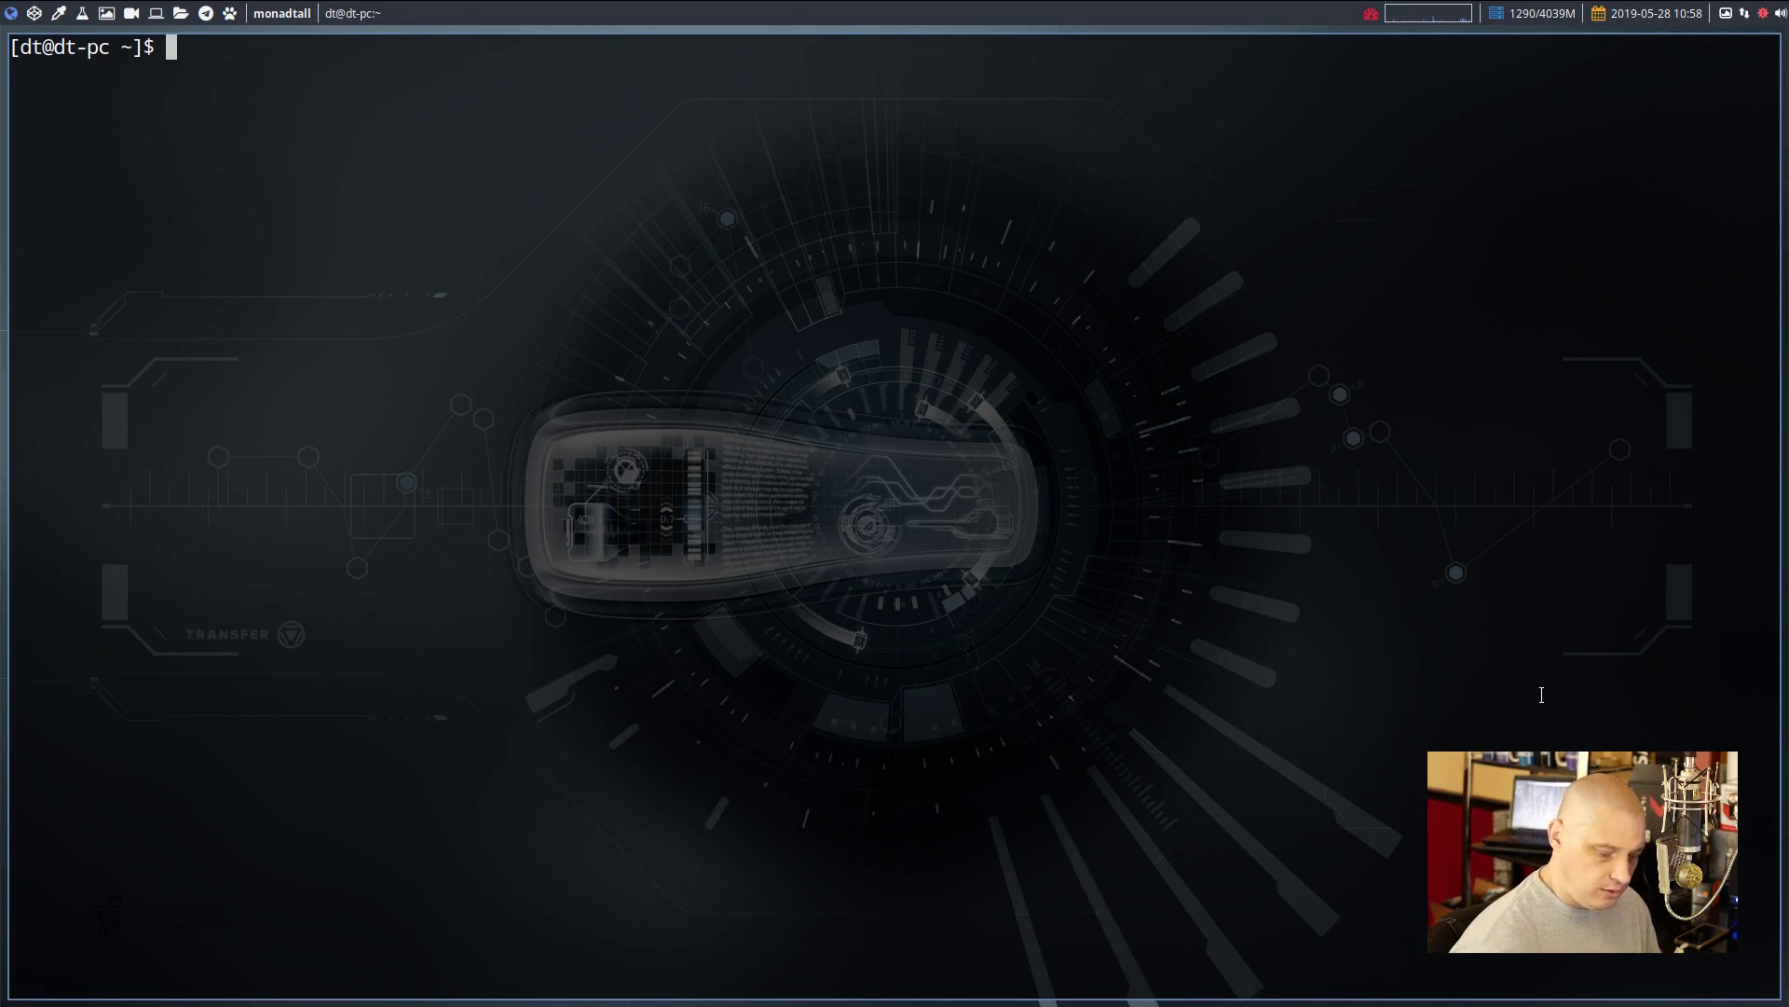
{"action": "type", "text": "pass"}
{"action": "key", "text": "Return"}
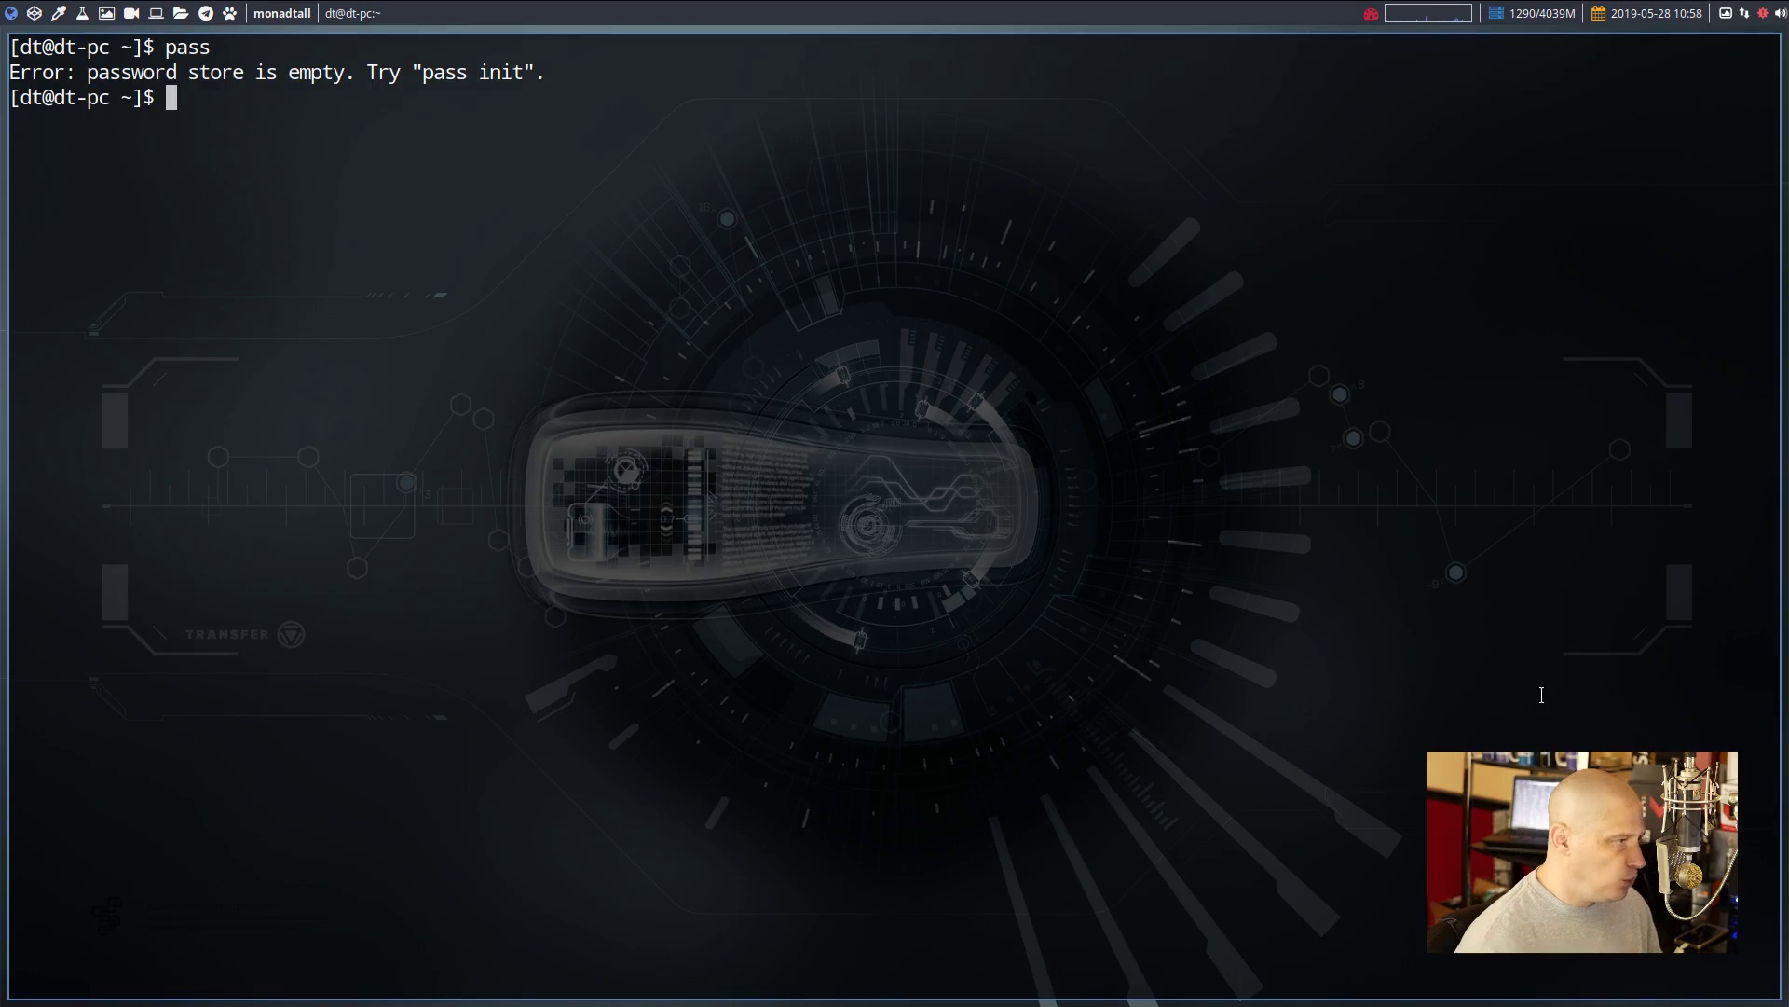
{"action": "type", "text": "pass init"}
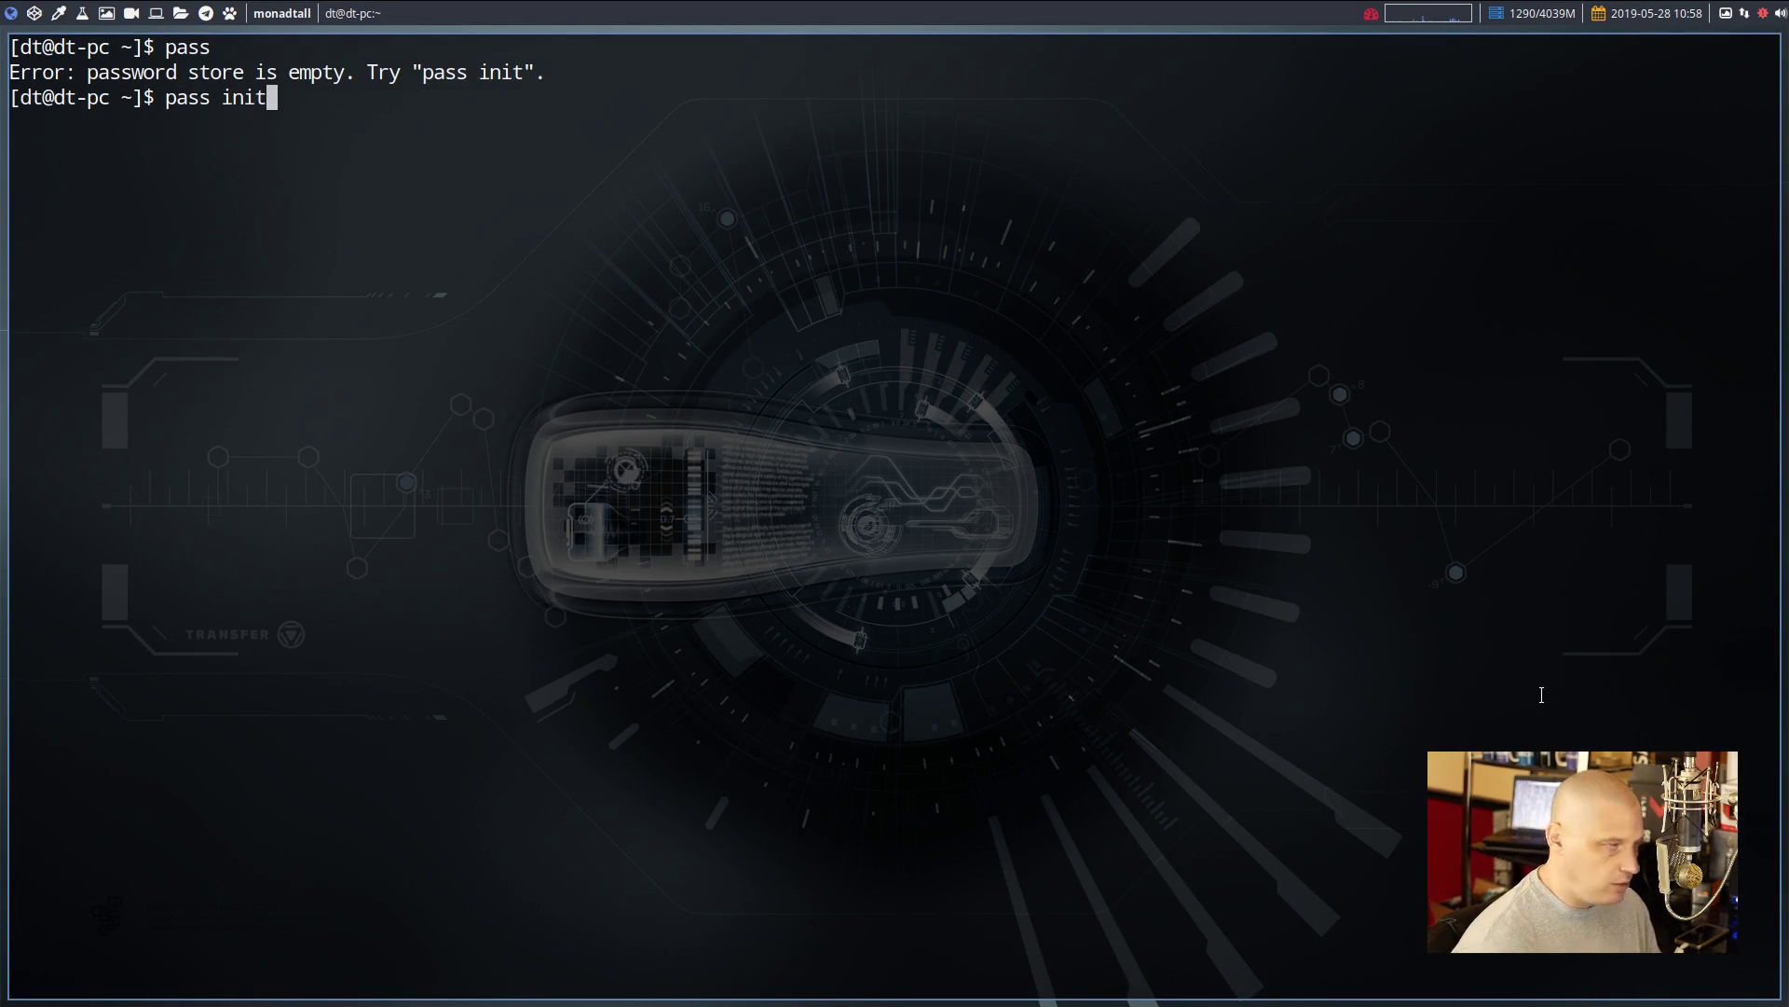
{"action": "key", "text": "Return"}
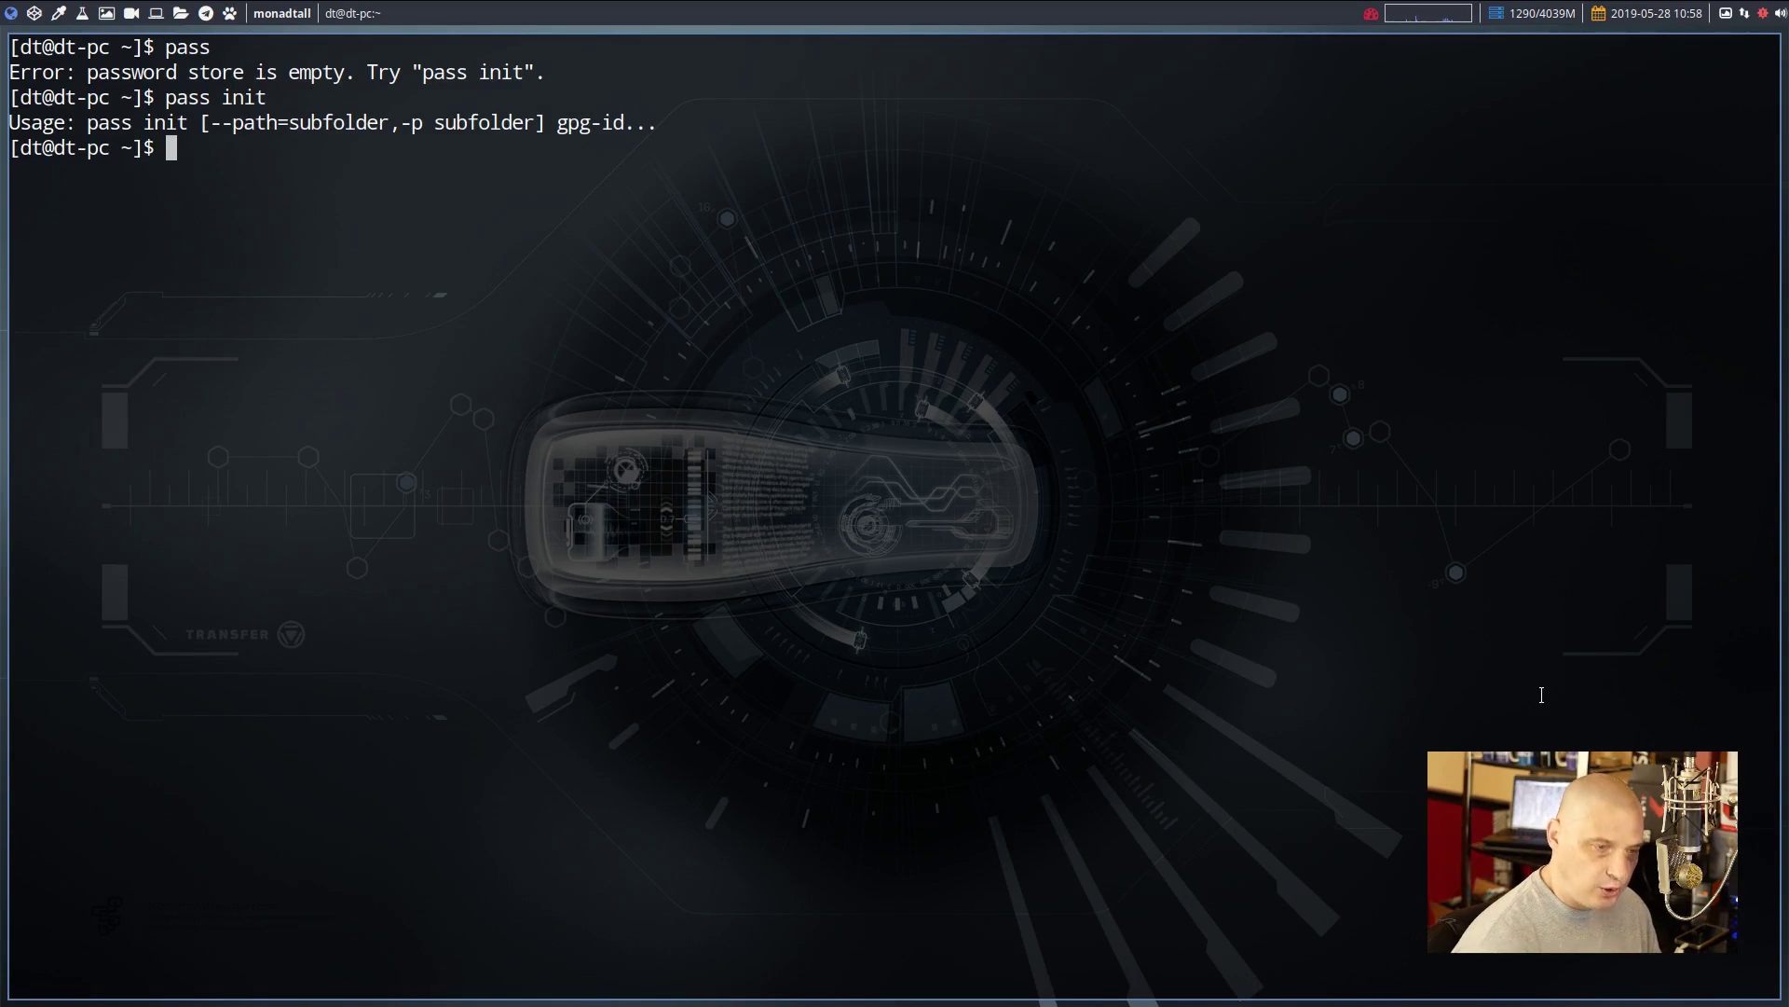
Draft a pass init "gpgkey" command as an example, then erase the line
{"action": "type", "text": "pass init"}
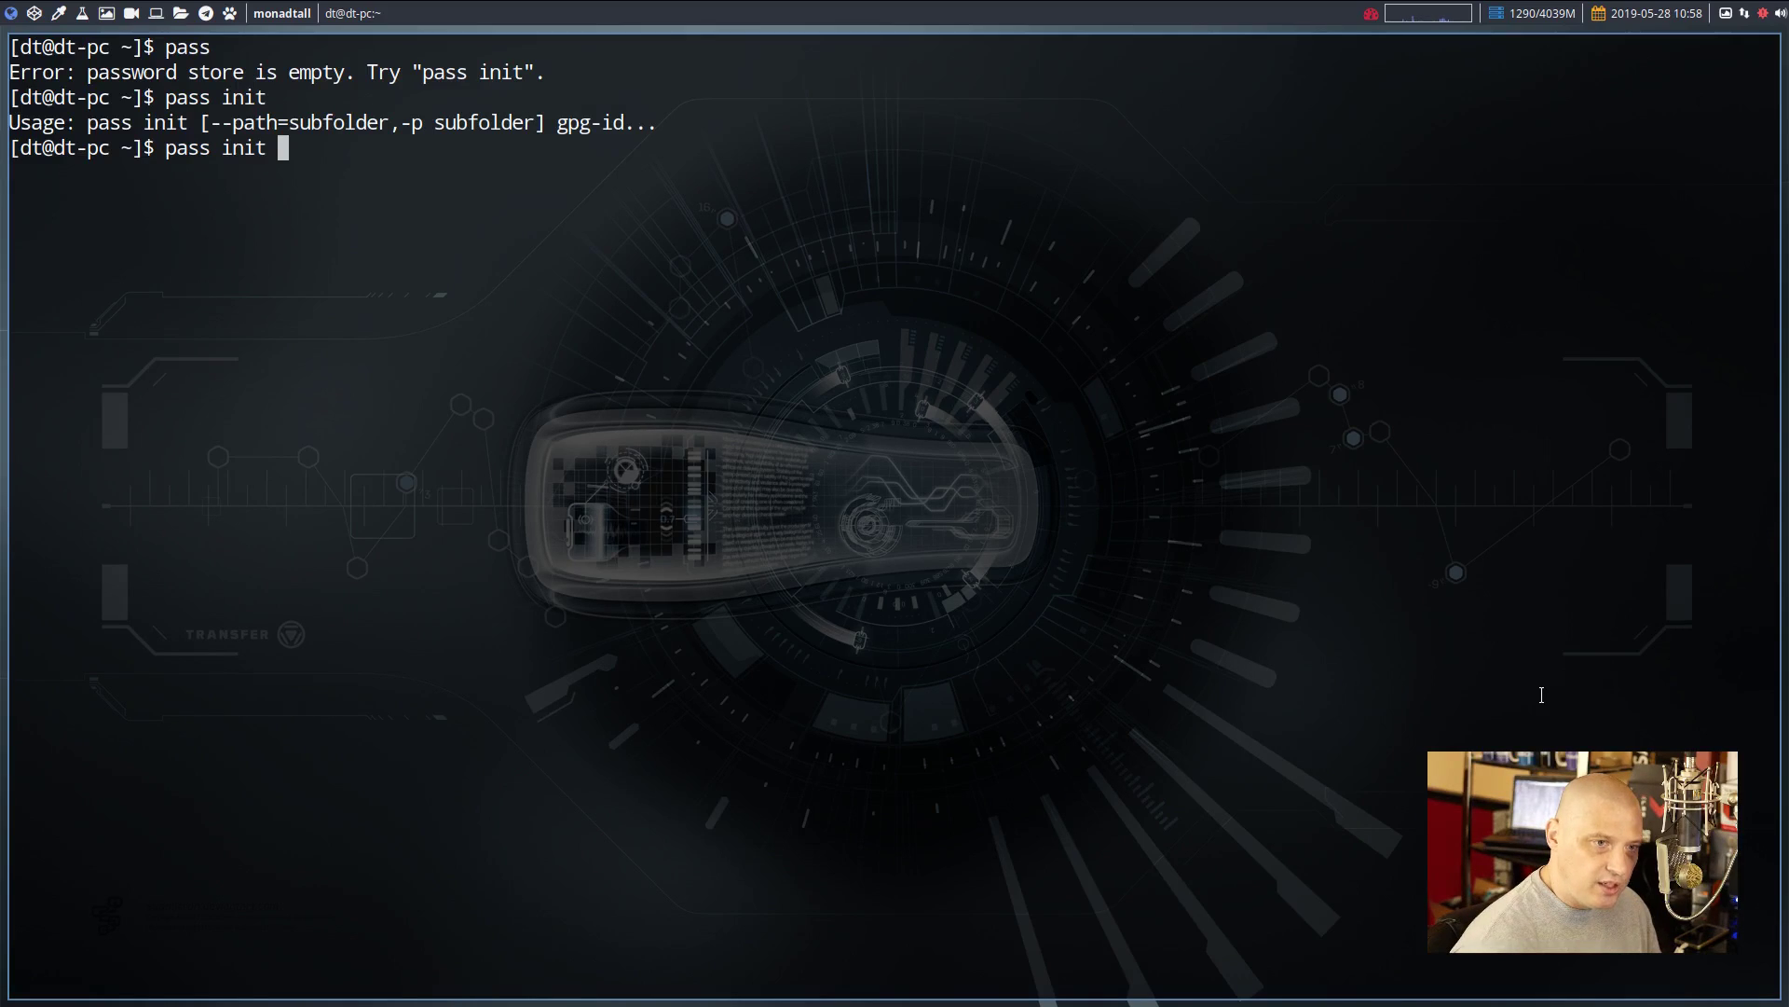
{"action": "type", "text": " \"\""}
{"action": "key", "text": "BackSpace"}
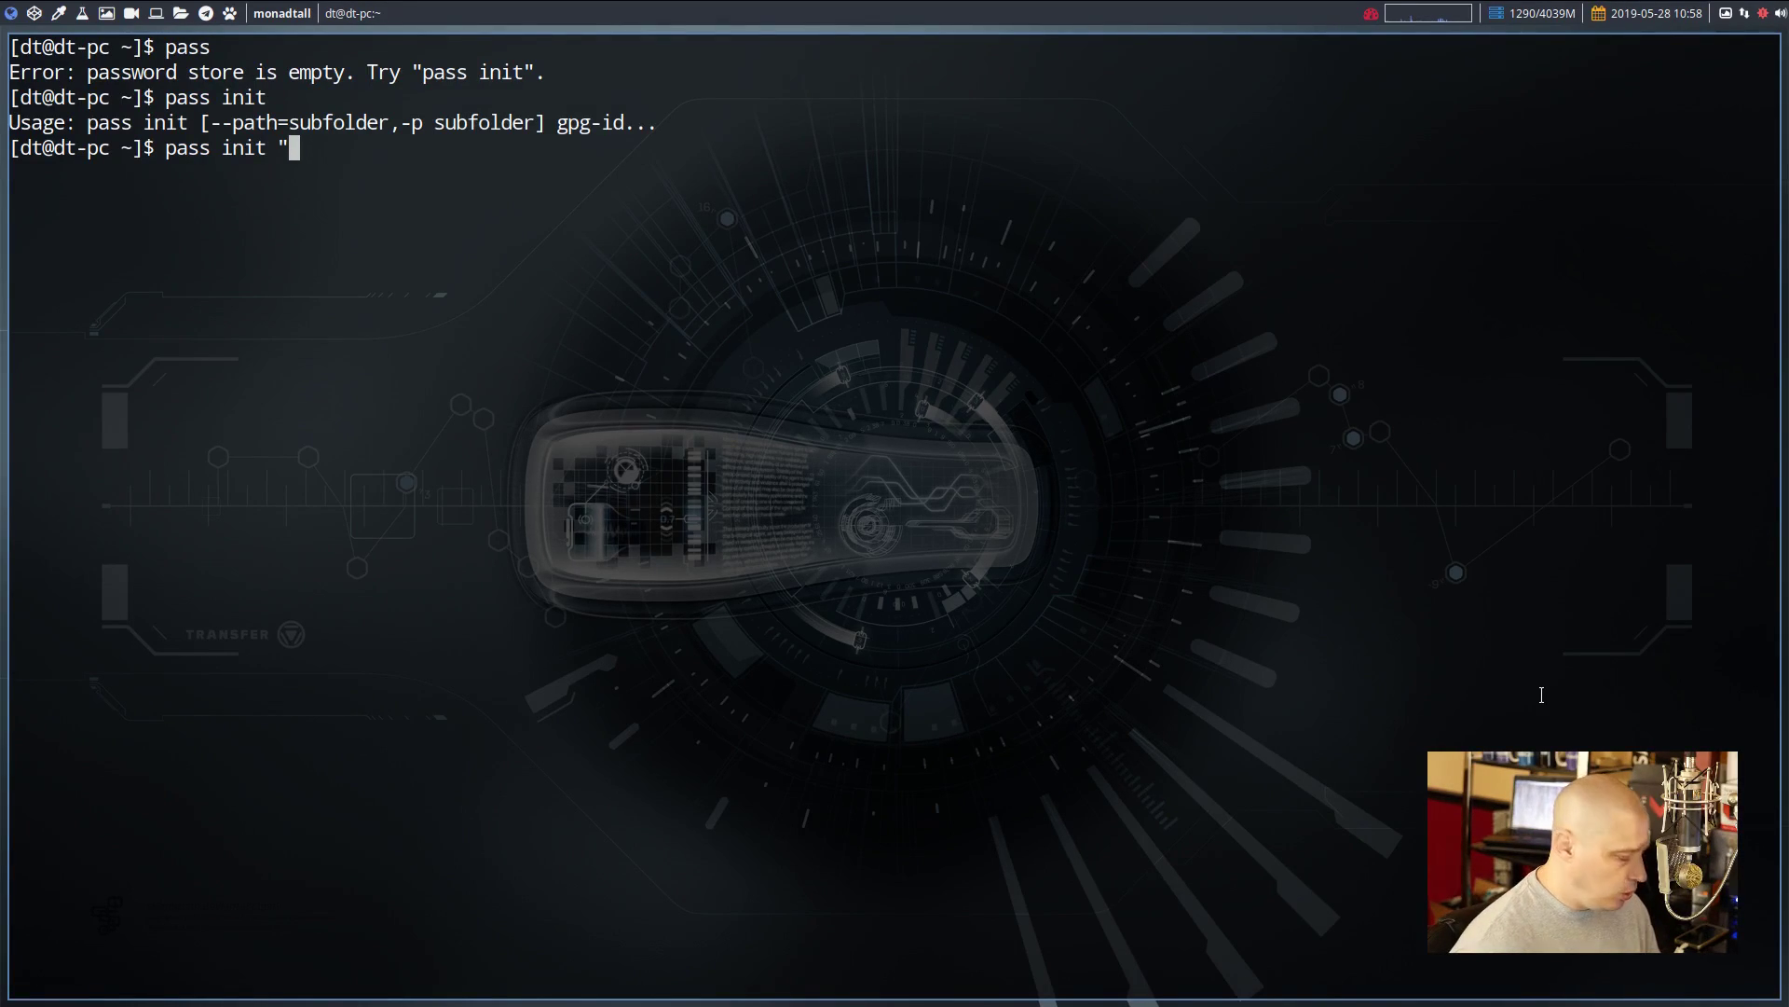
{"action": "type", "text": "gog"}
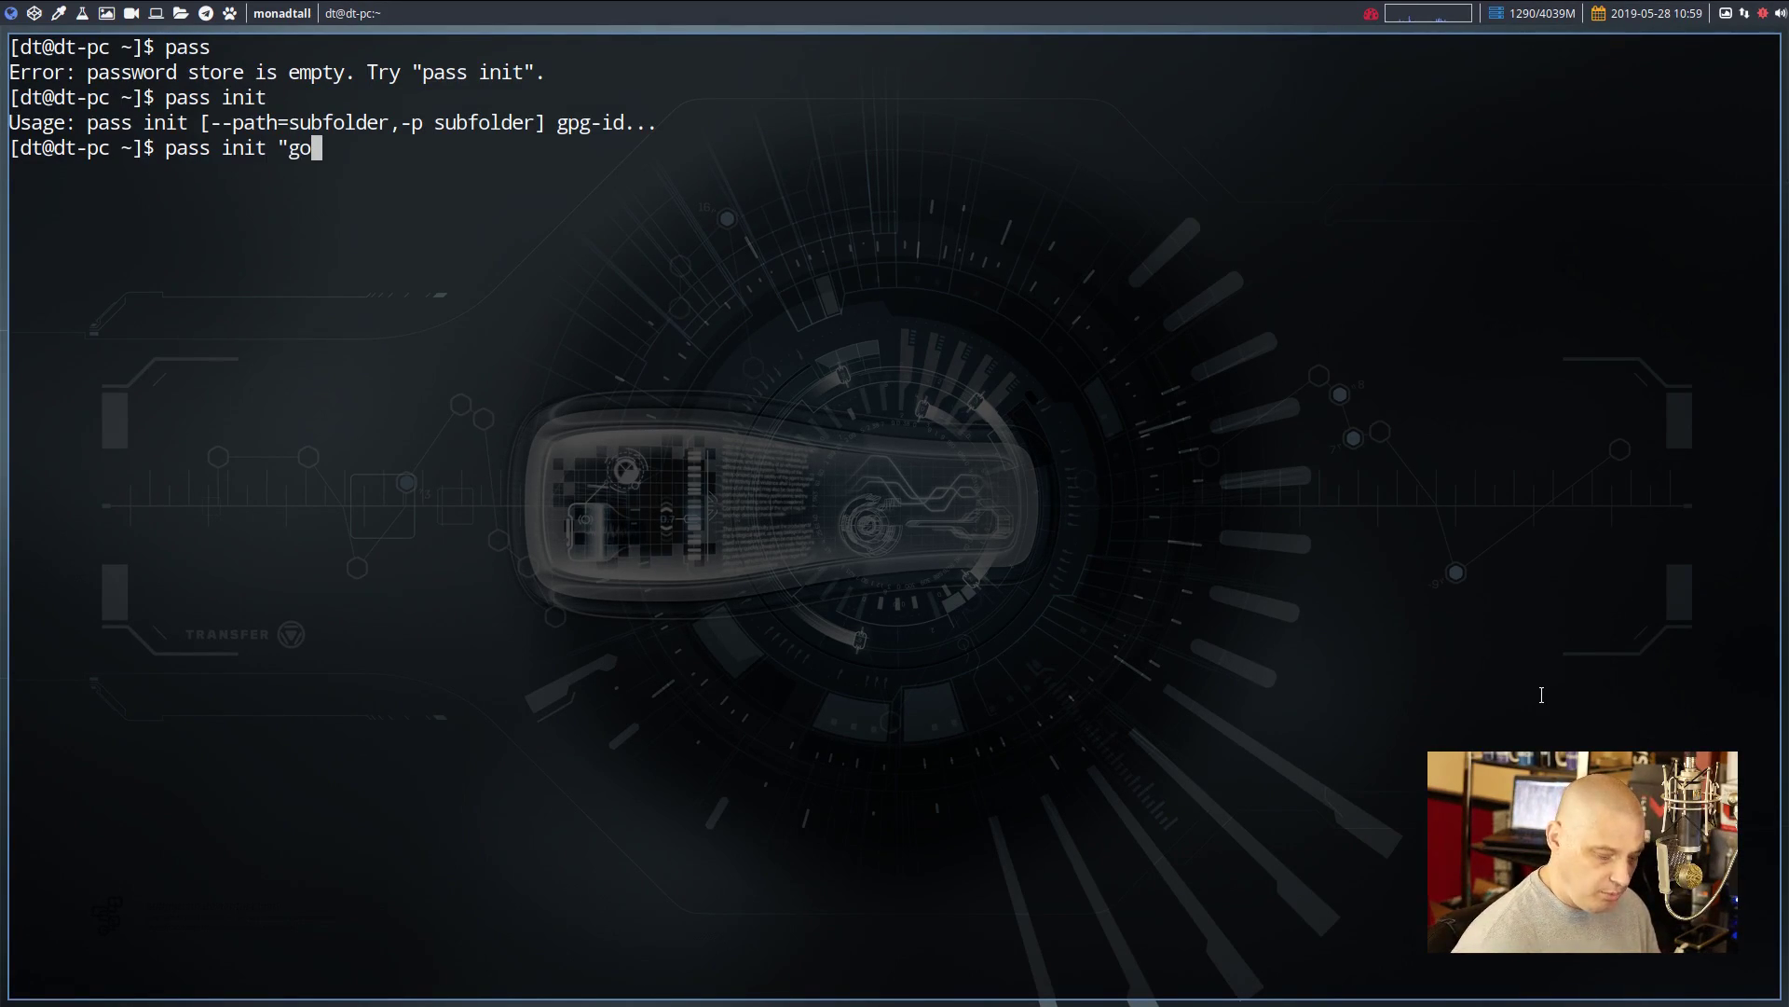
{"action": "key", "text": "BackSpace"}
{"action": "key", "text": "BackSpace"}
{"action": "type", "text": "pgkey\""}
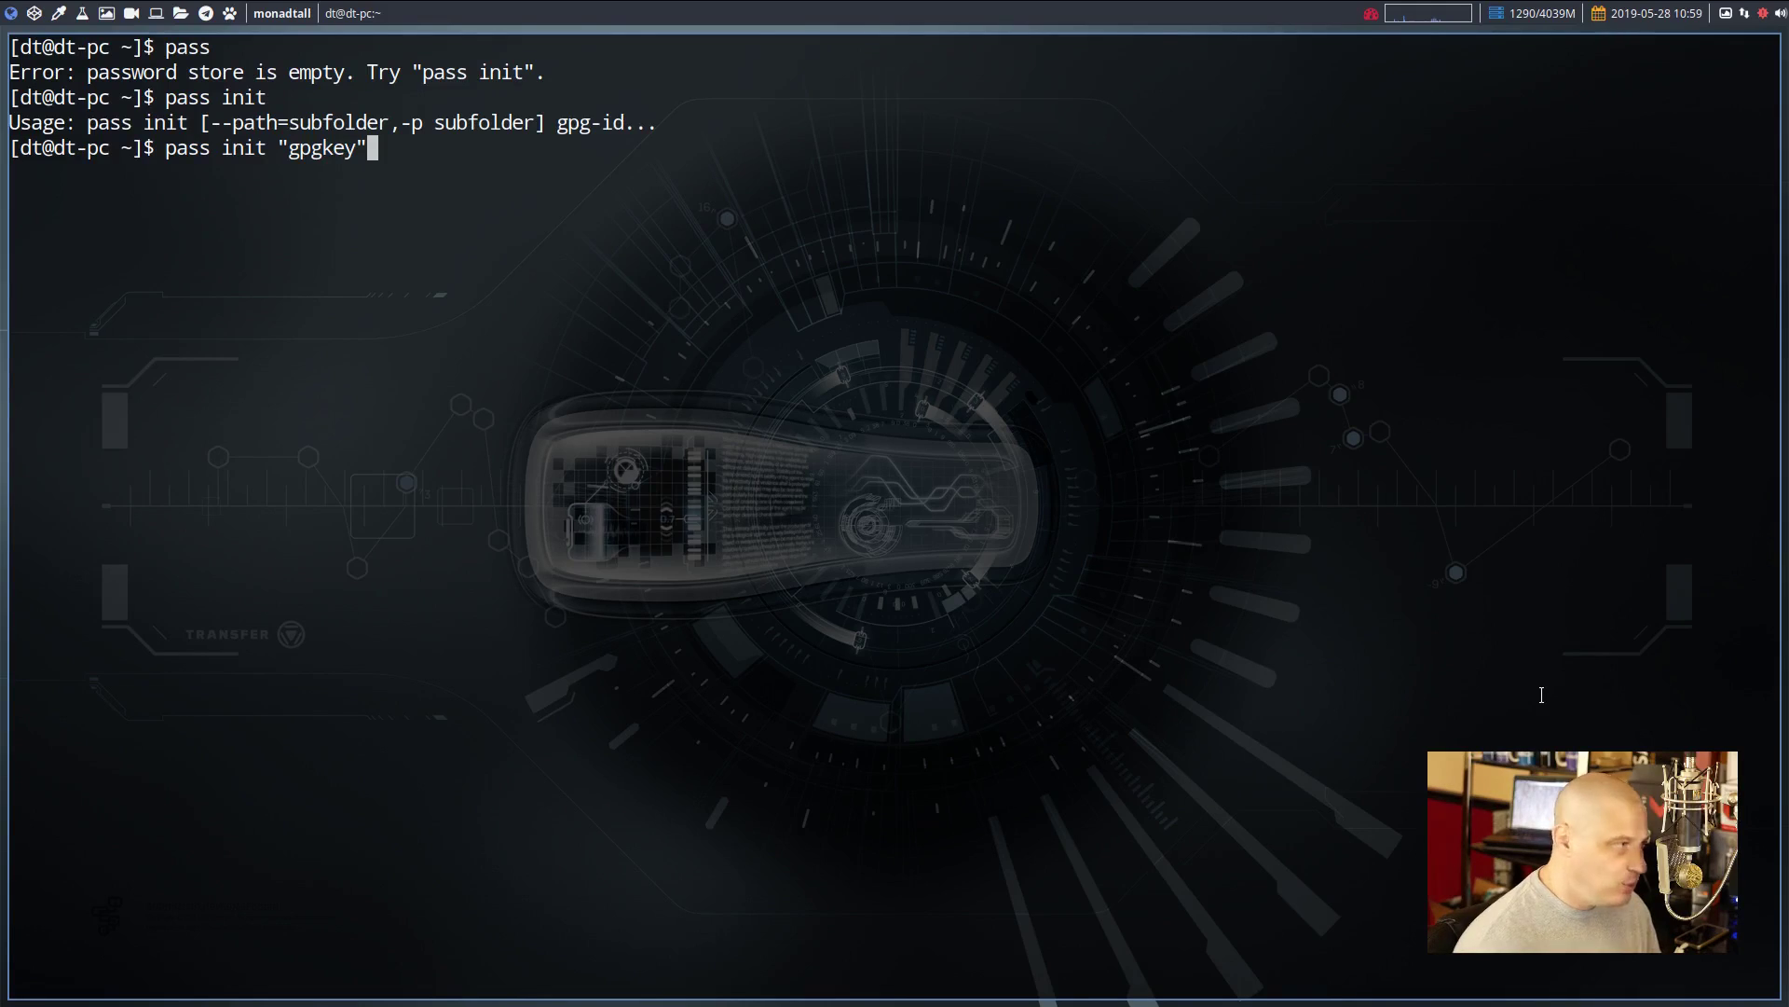
{"action": "key", "text": "BackSpace"}
{"action": "key", "text": "ctrl+u"}
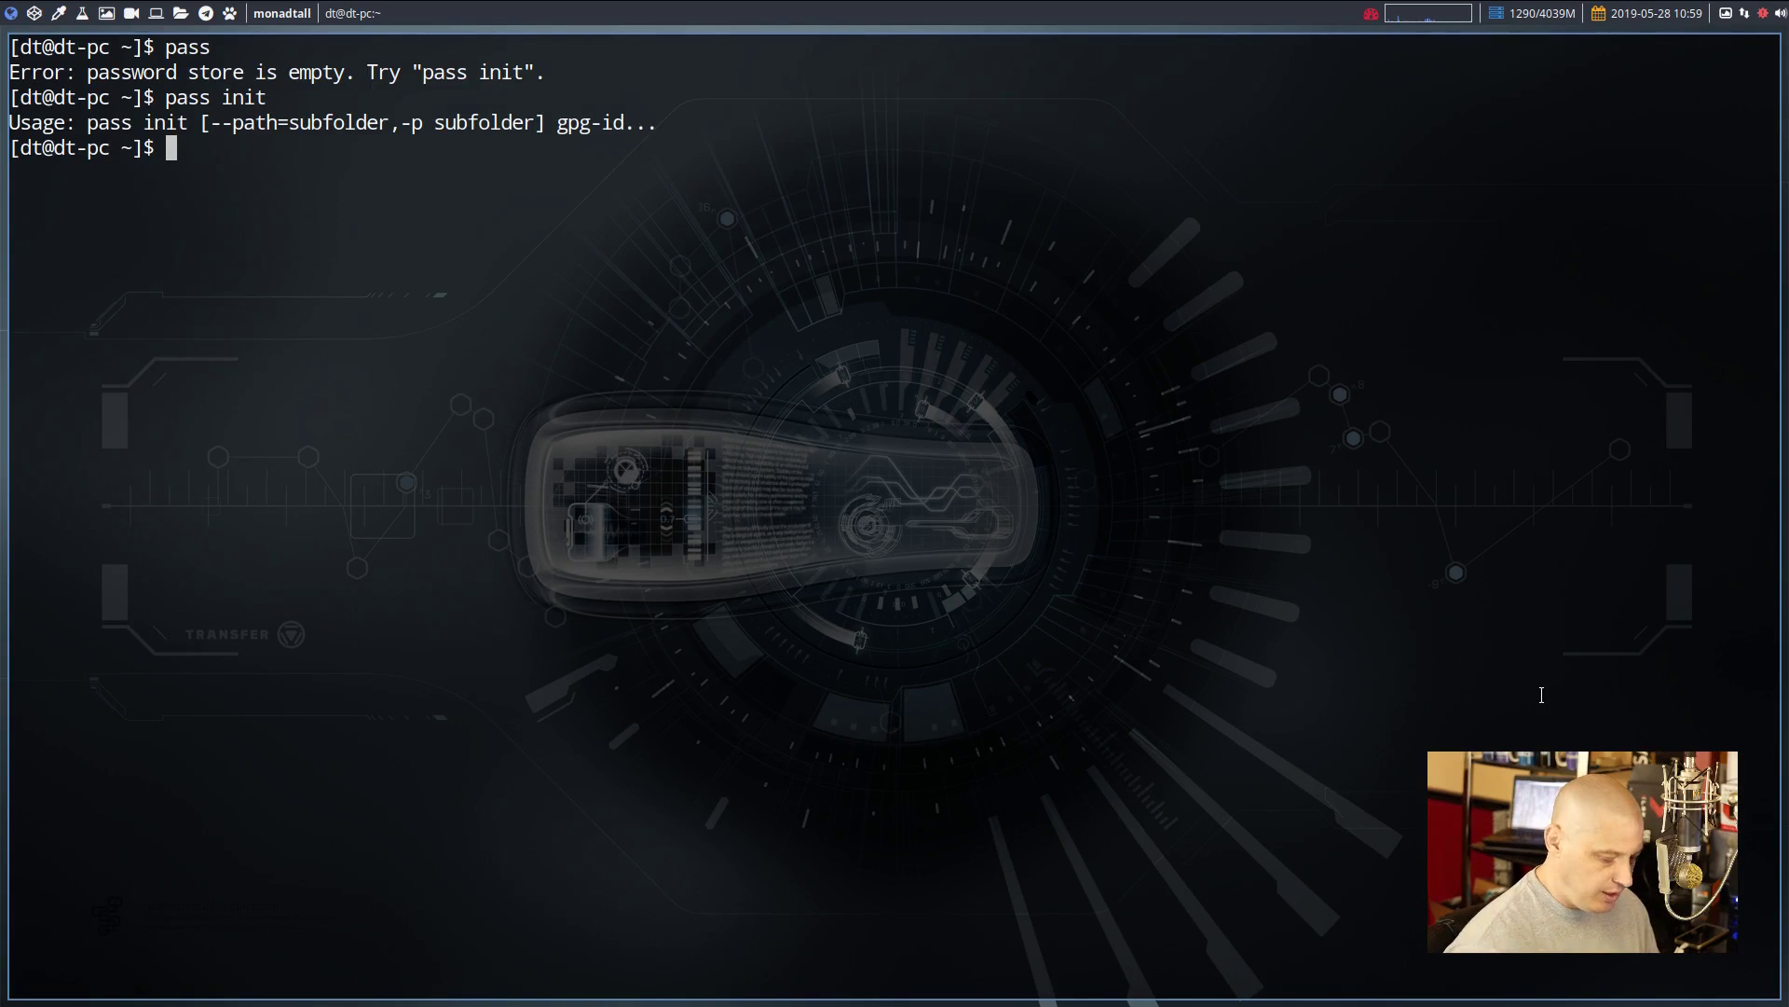
Start gpg --full-generate-key with default RSA and RSA, 2048 bits, never expiring
{"action": "type", "text": "gpg "}
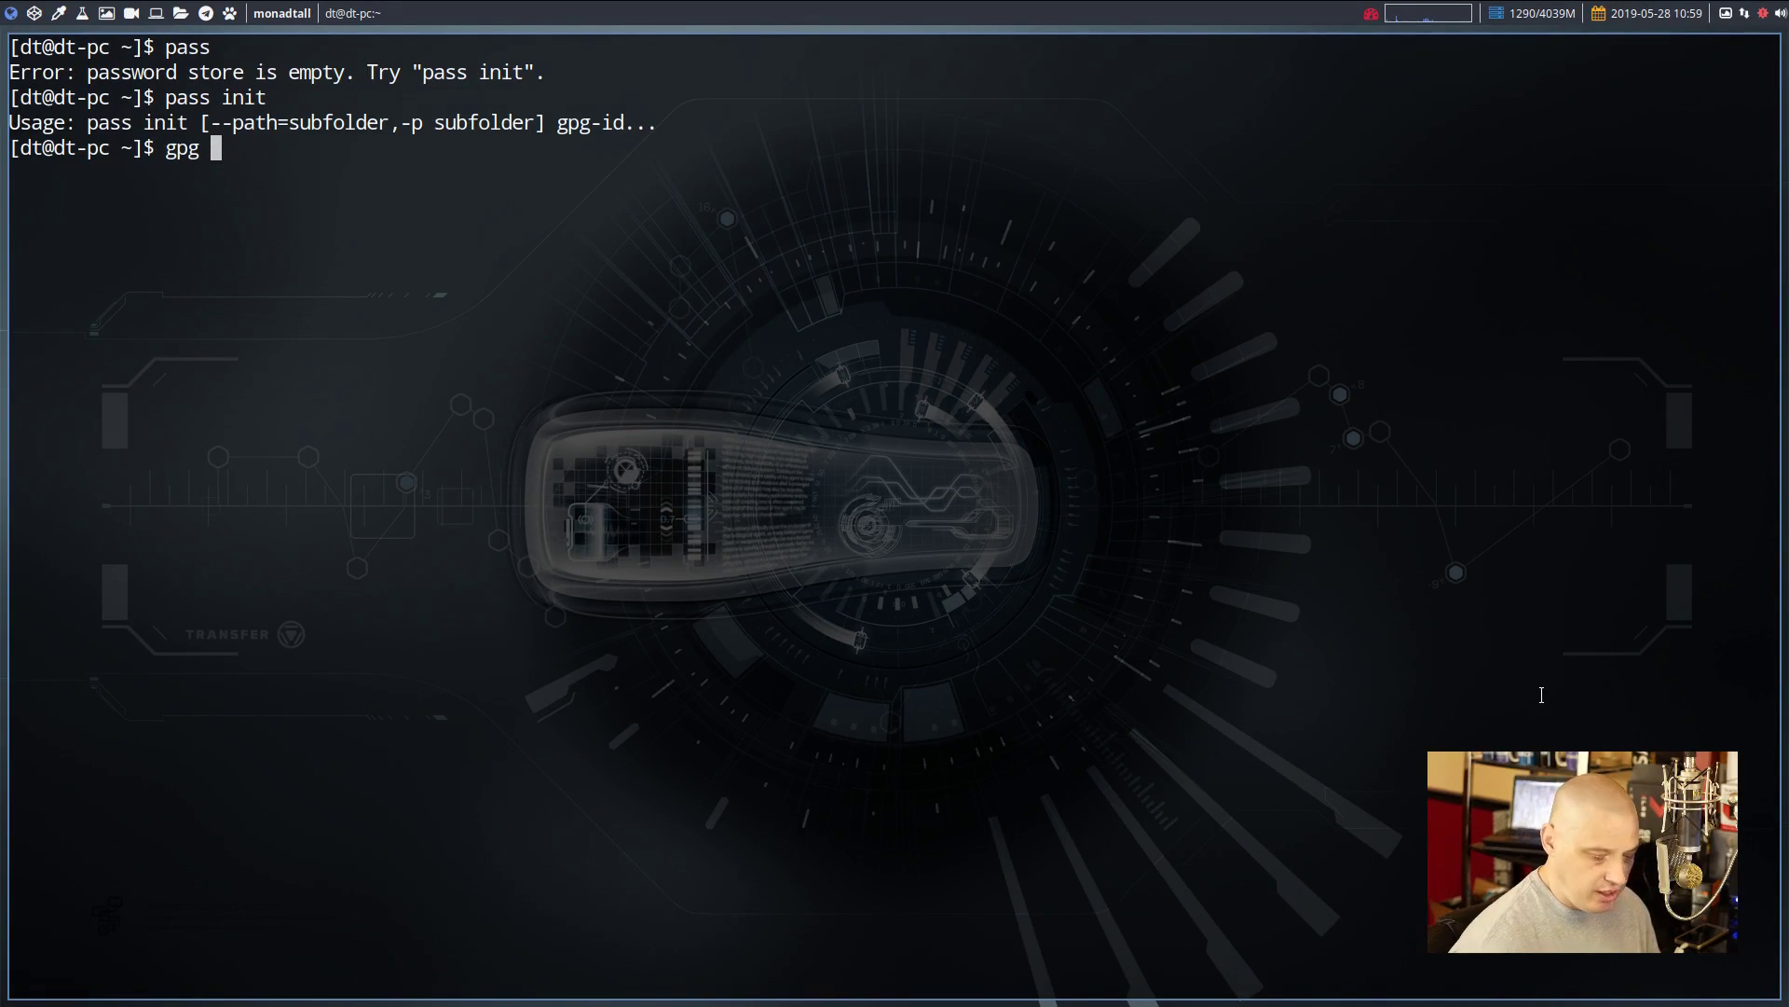
{"action": "type", "text": "--fullk"}
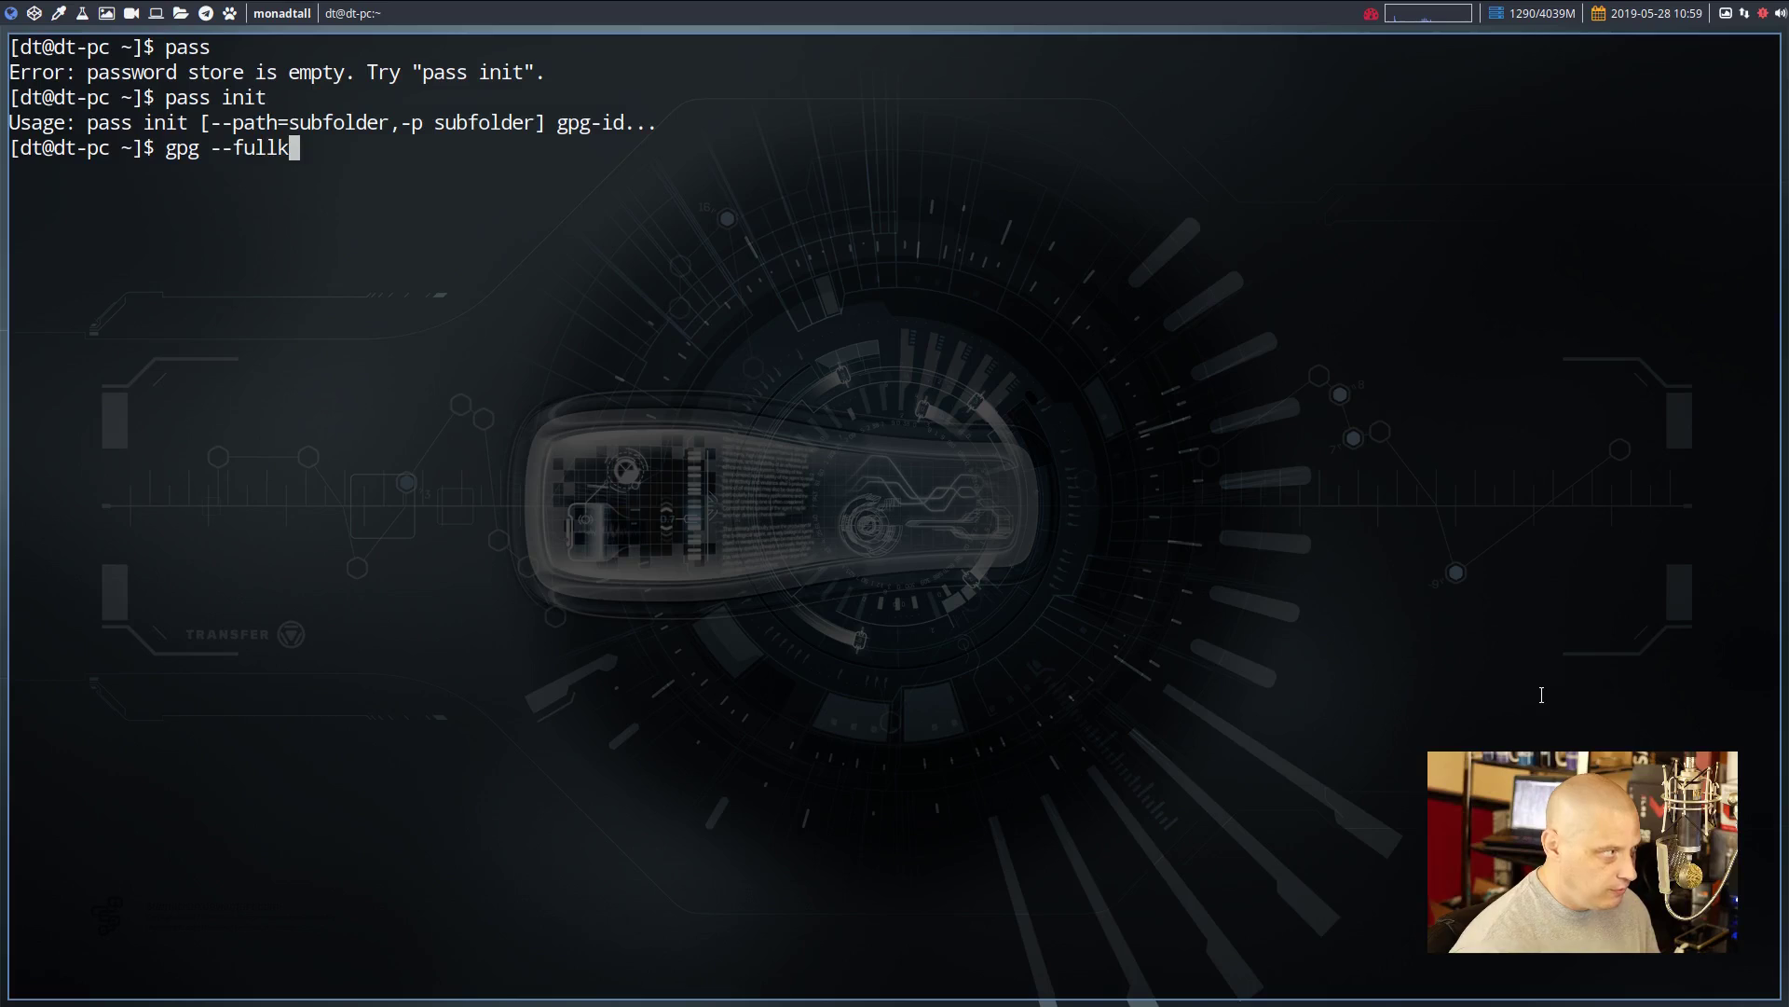
{"action": "key", "text": "BackSpace"}
{"action": "type", "text": "-generate-key"}
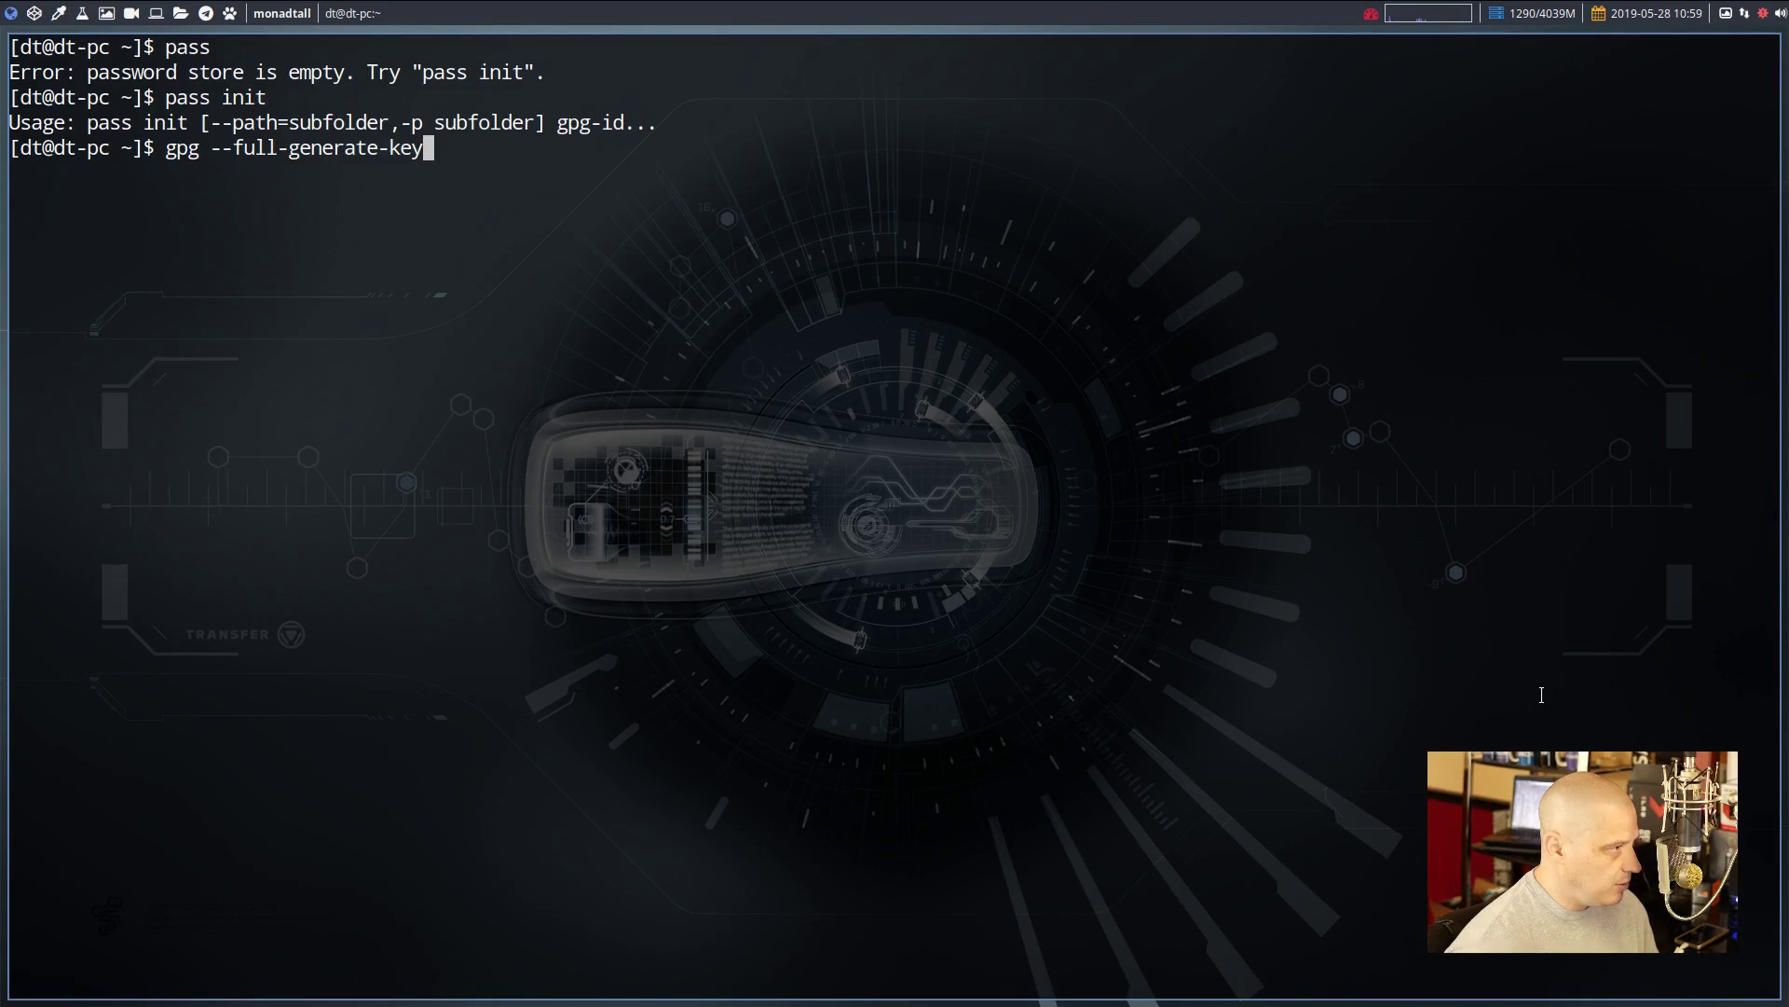
{"action": "key", "text": "Return"}
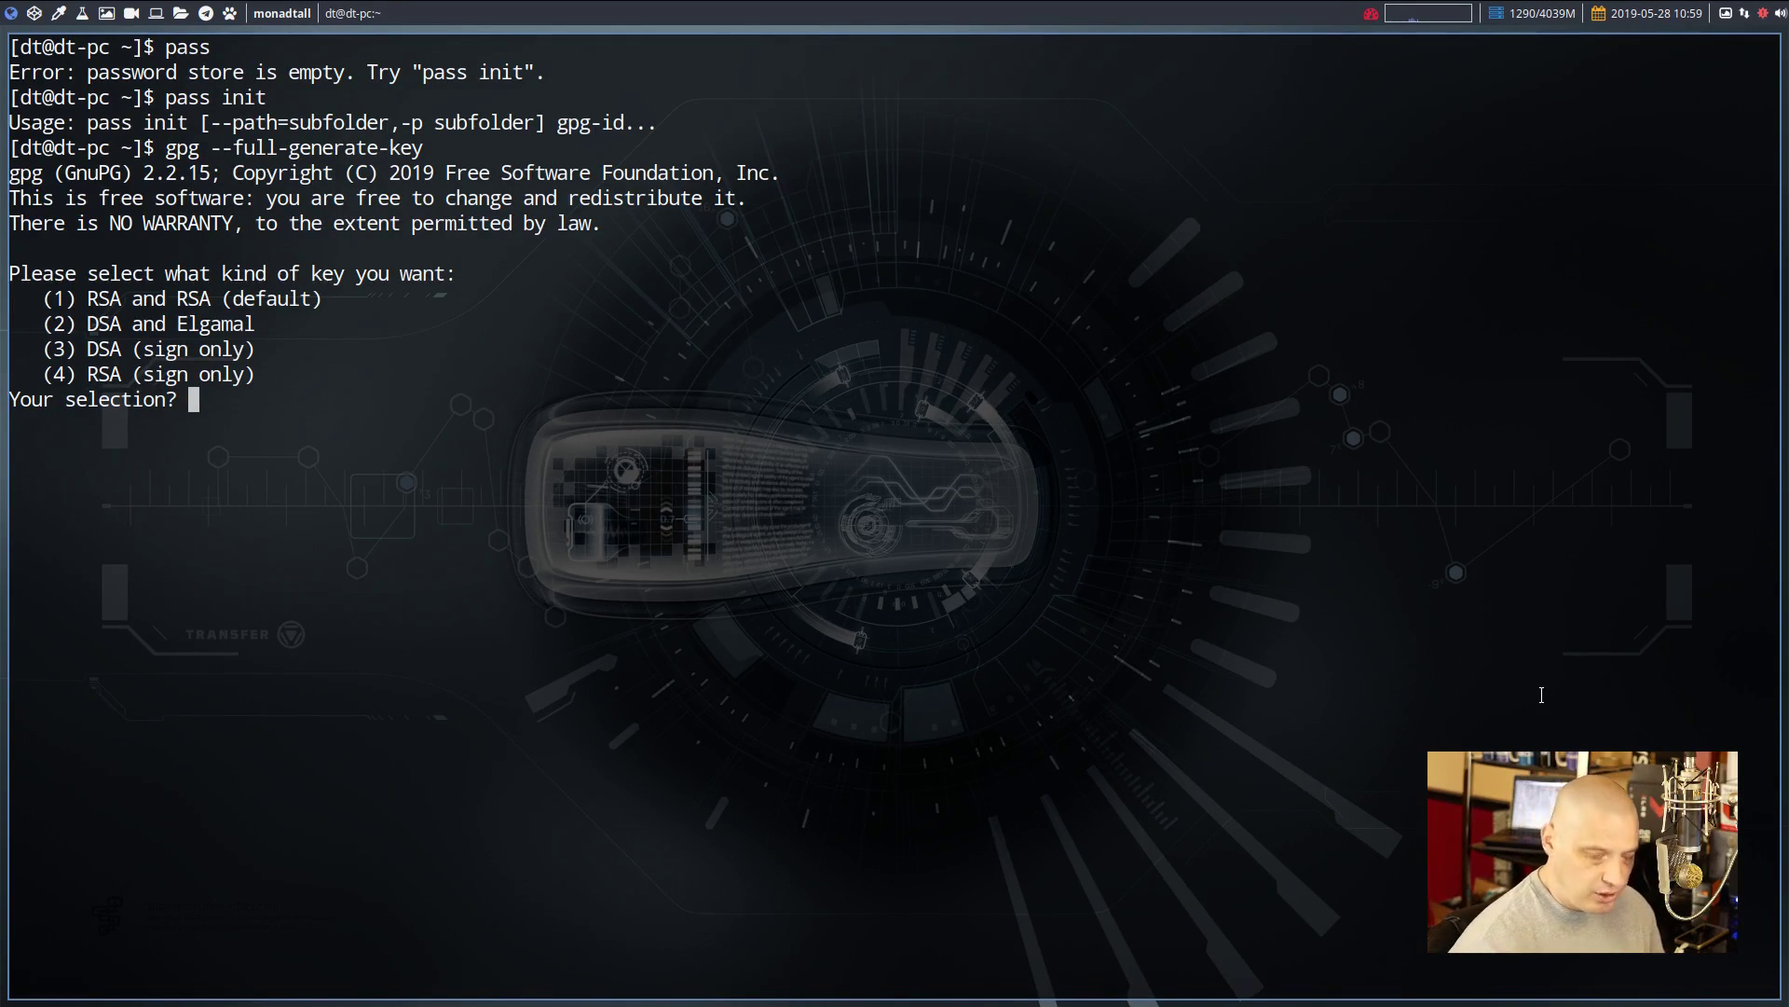
{"action": "key", "text": "Return"}
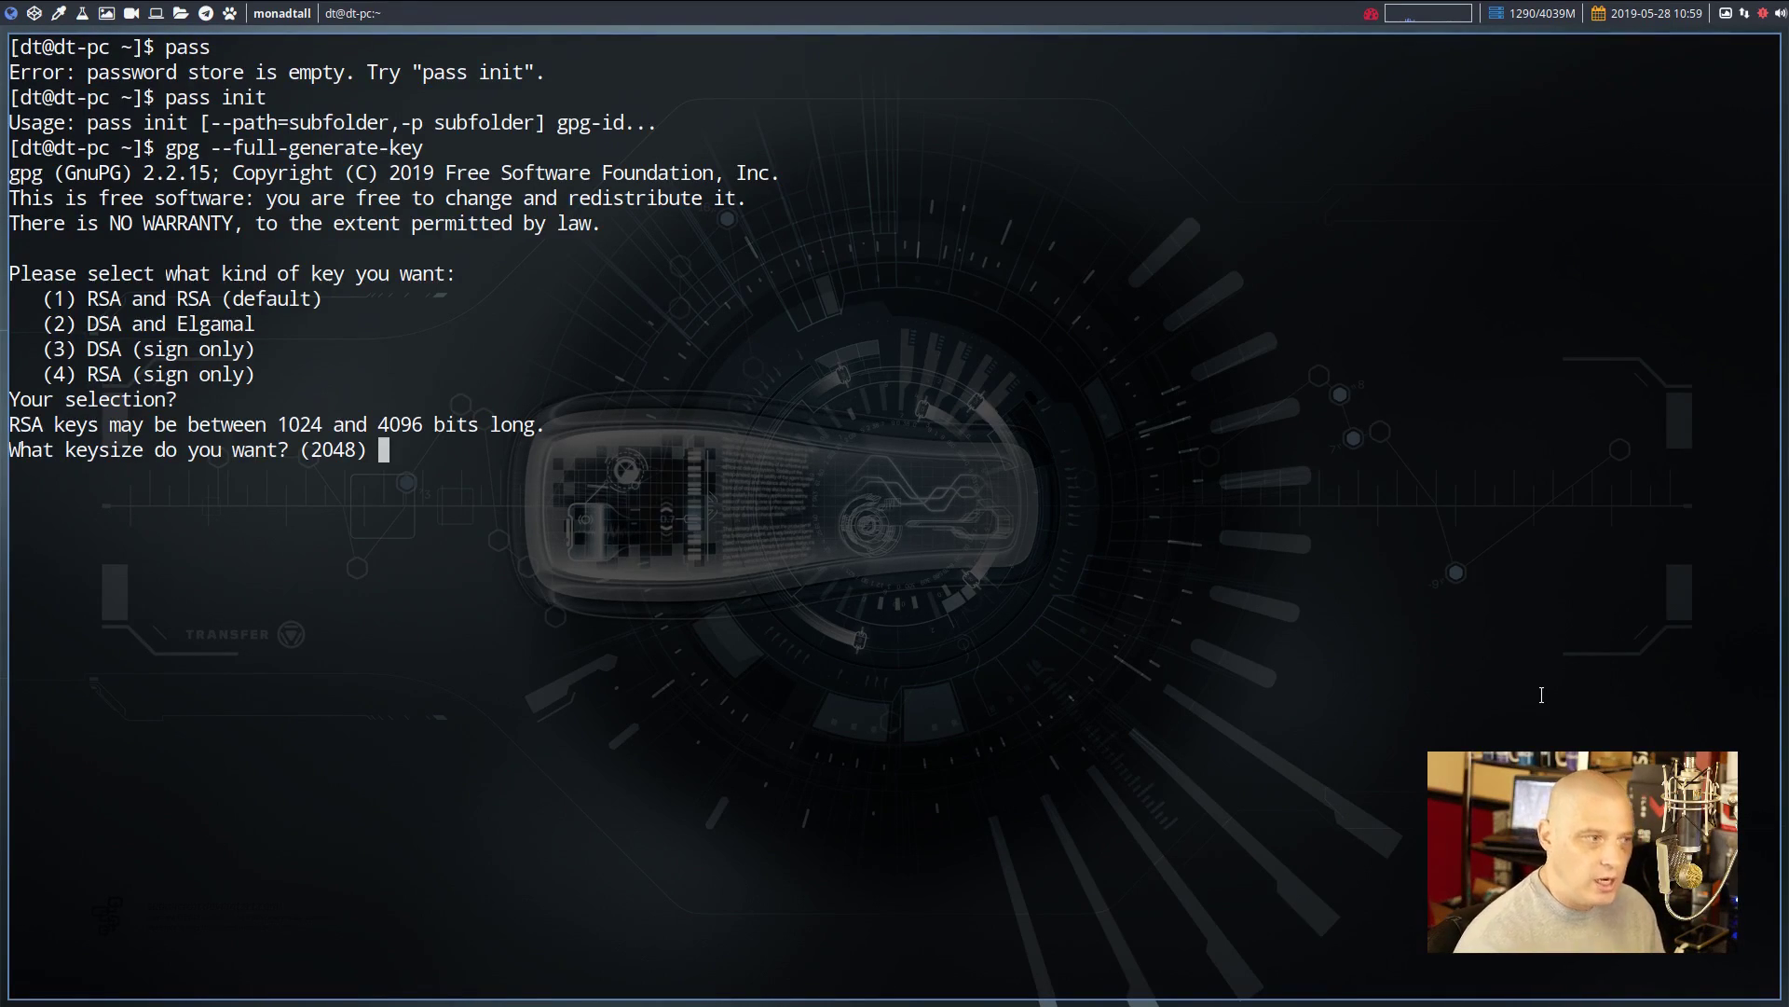
{"action": "key", "text": "Return"}
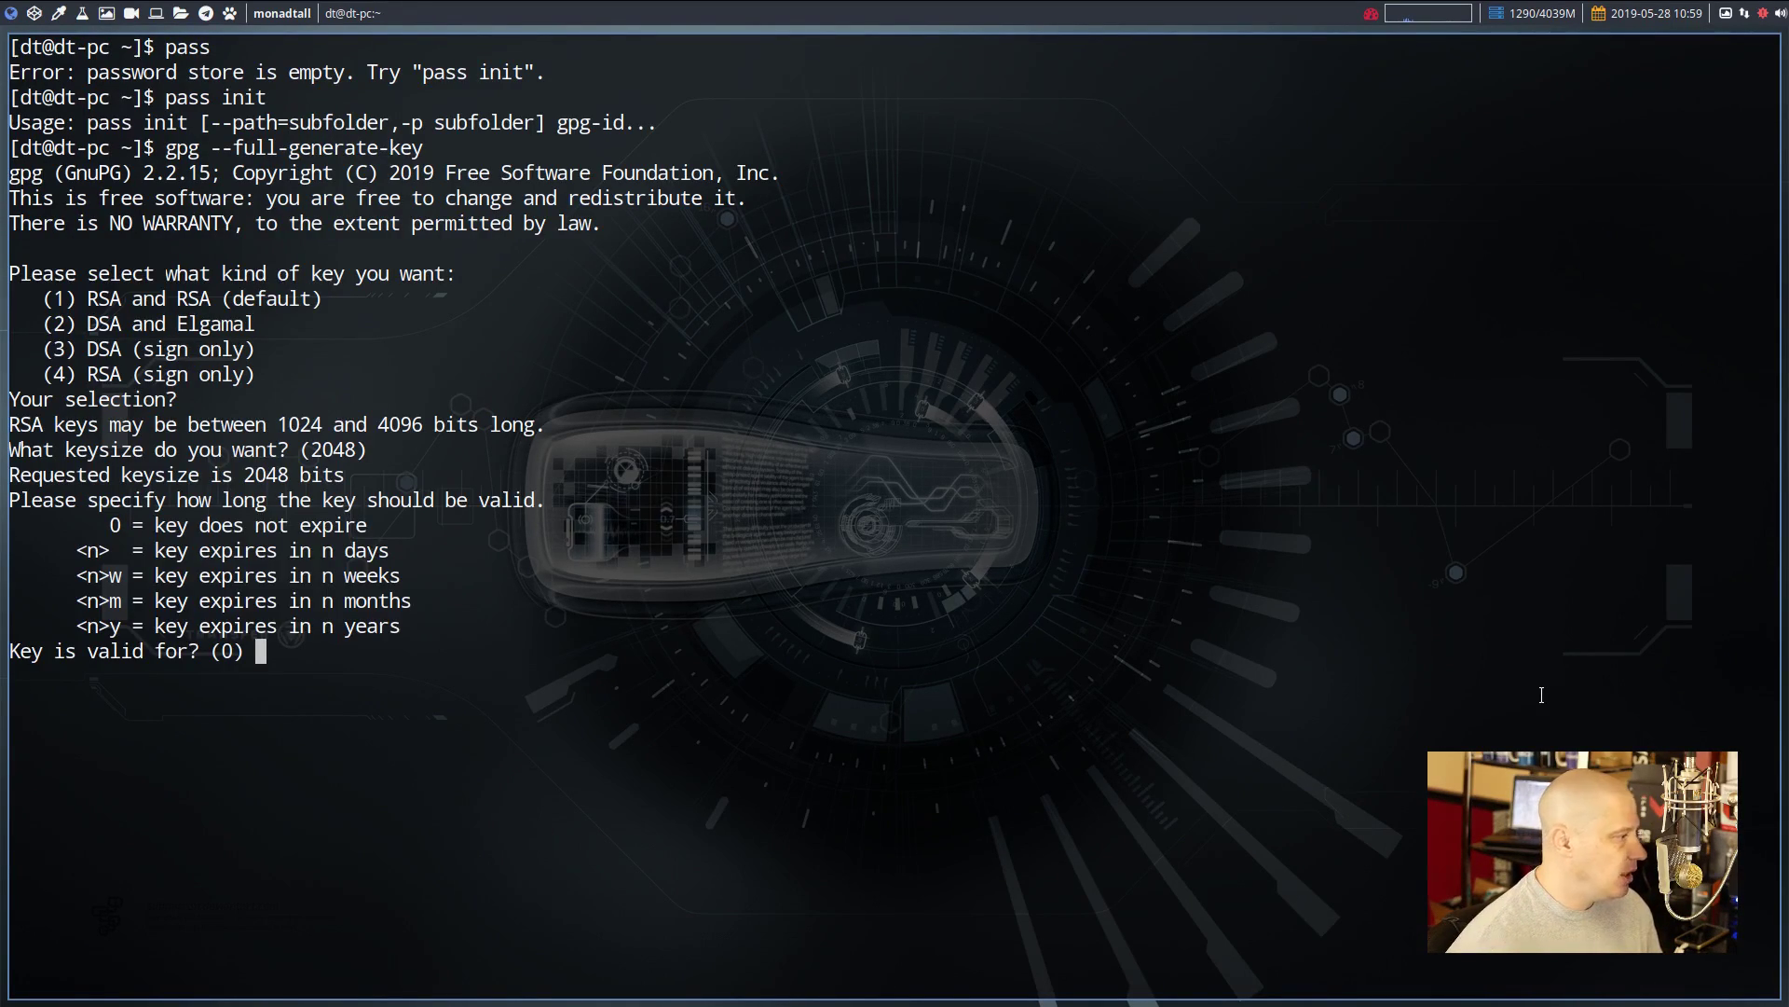
{"action": "key", "text": "Return"}
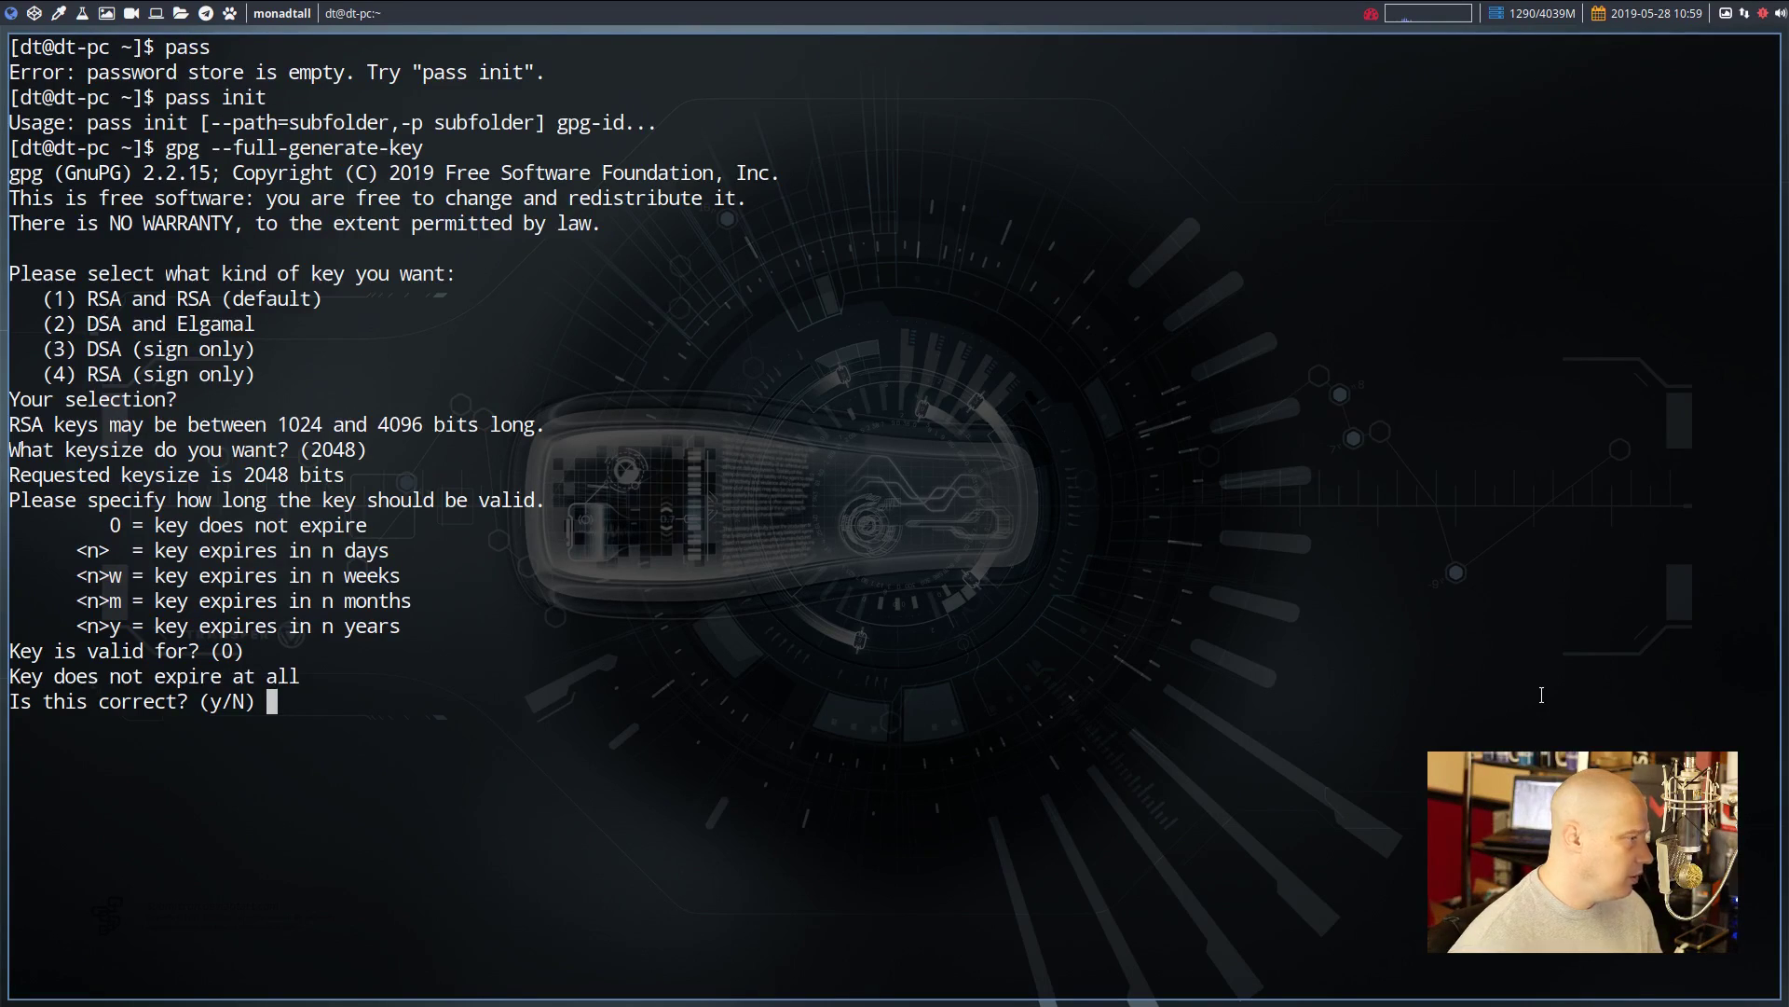
{"action": "type", "text": "y"}
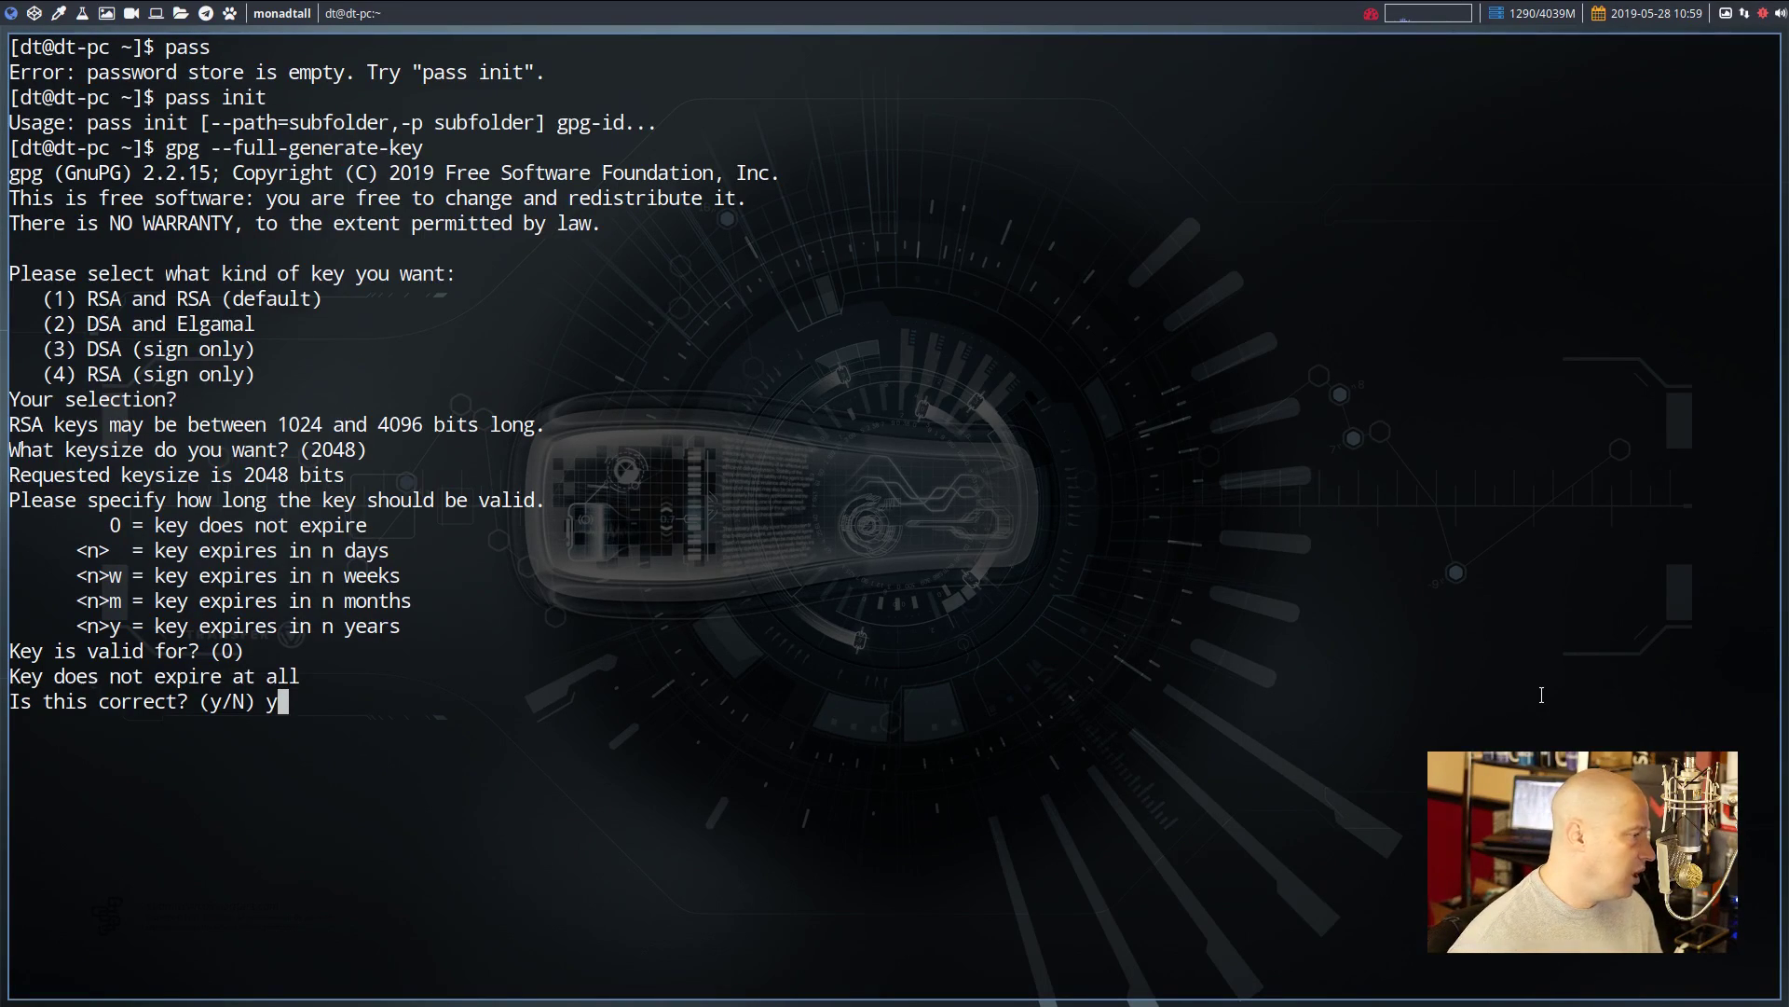
{"action": "key", "text": "Return"}
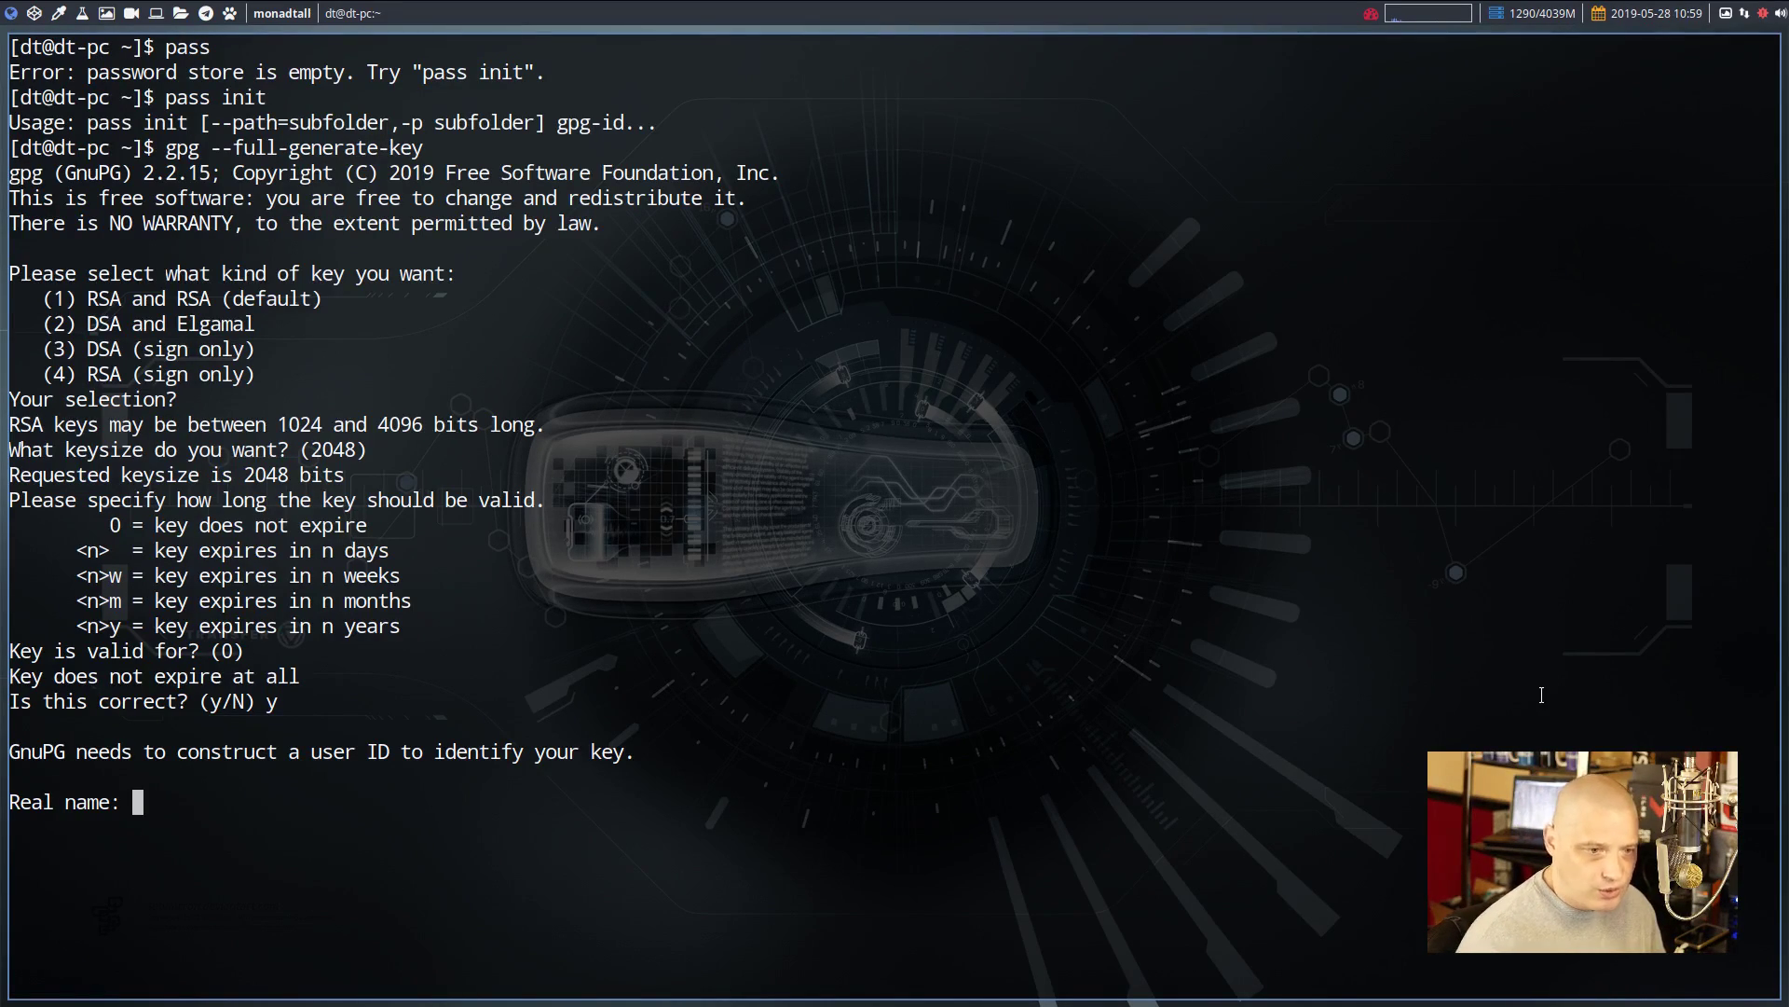
Enter the key's real name and e-mail, leave the comment empty, and accept with O
{"action": "type", "text": "dt"}
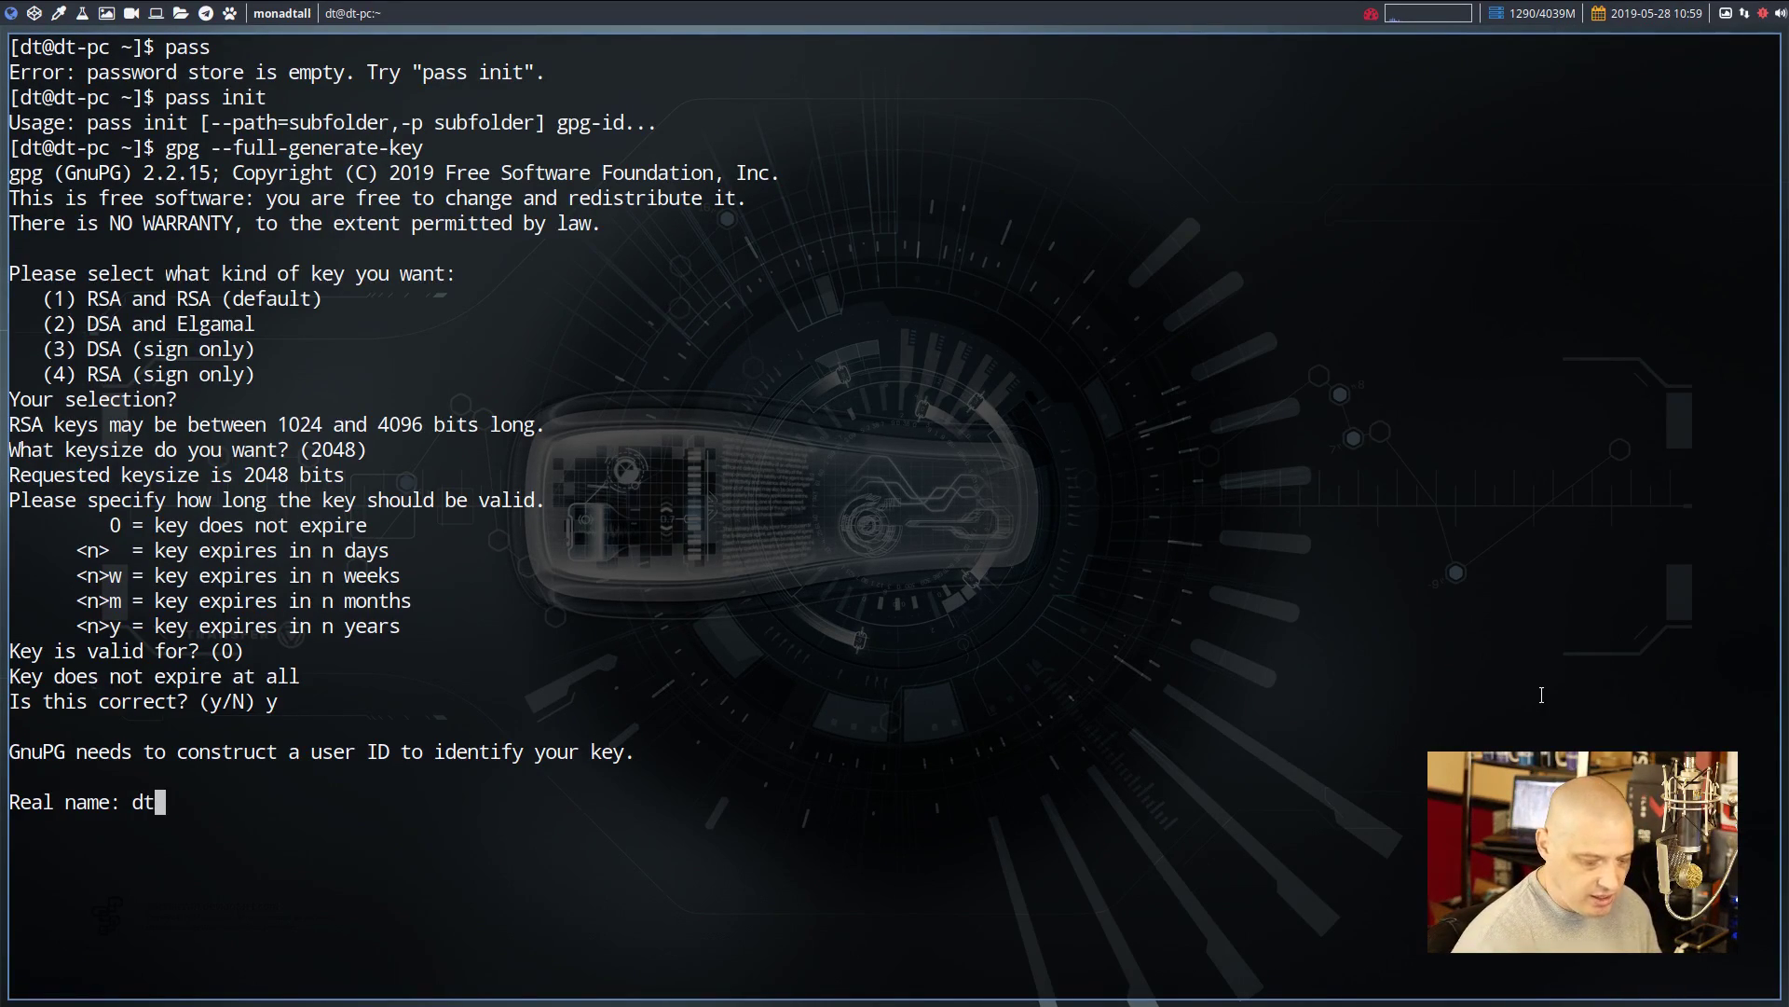
{"action": "type", "text": "@vb"}
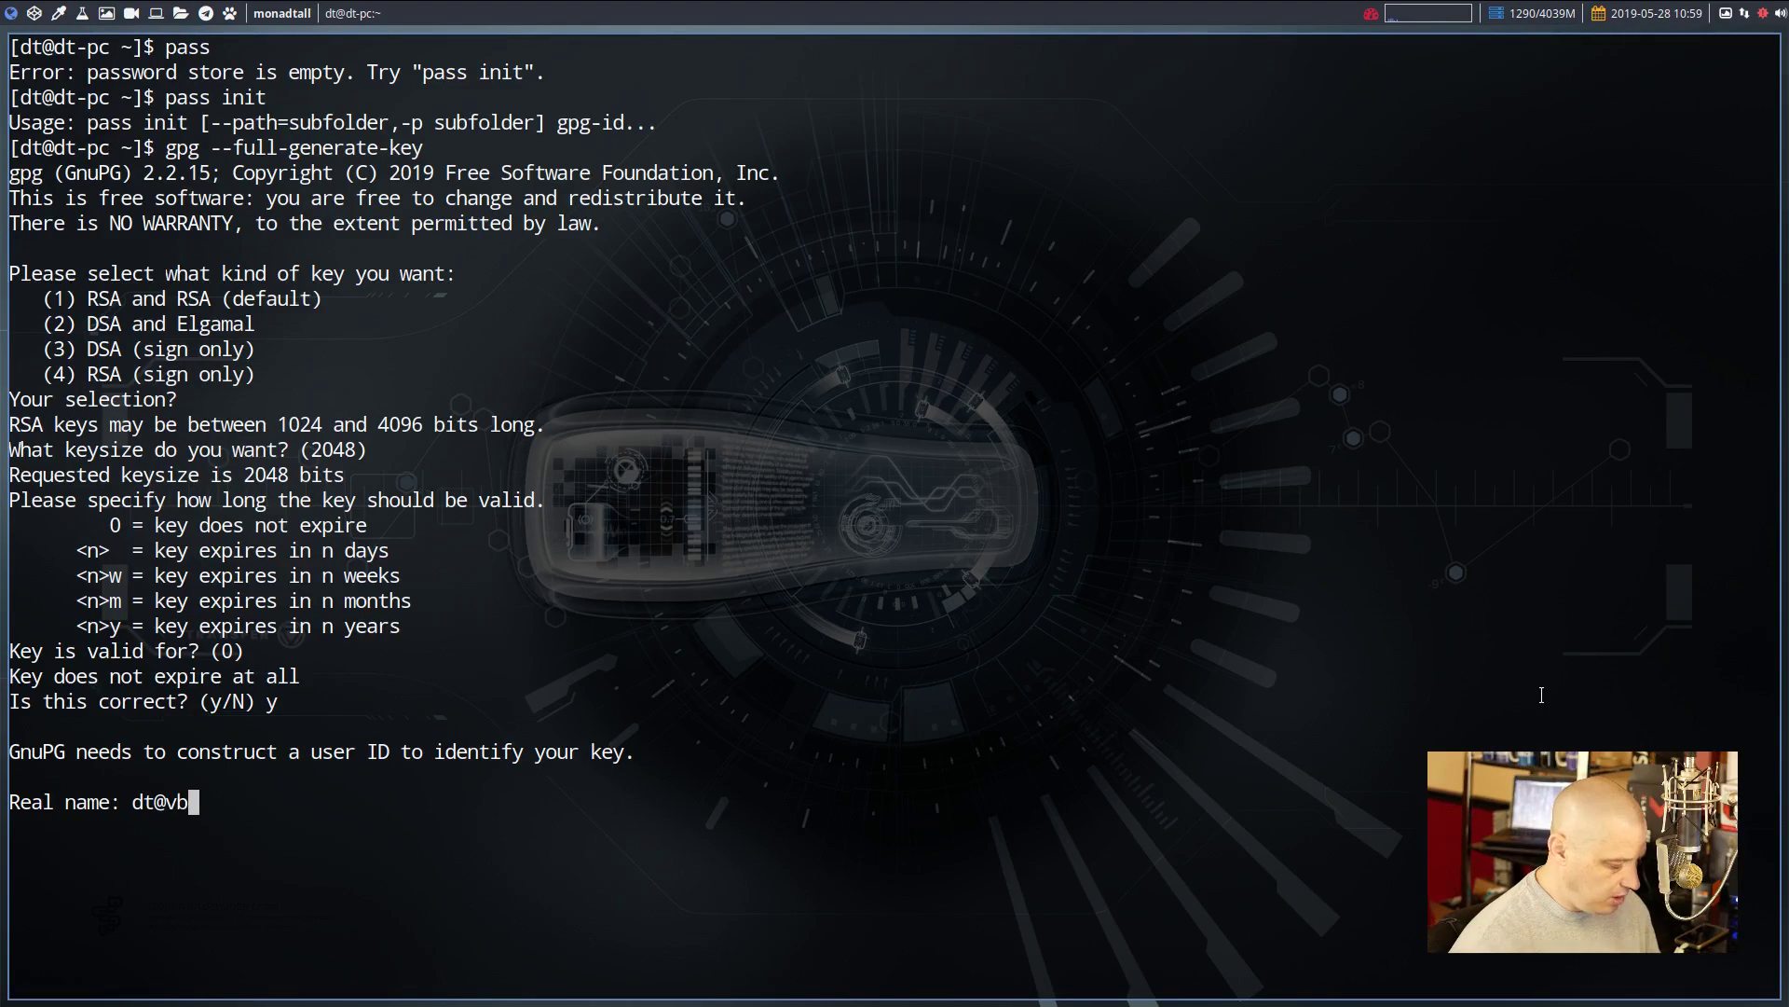
{"action": "type", "text": "ox"}
{"action": "key", "text": "Return"}
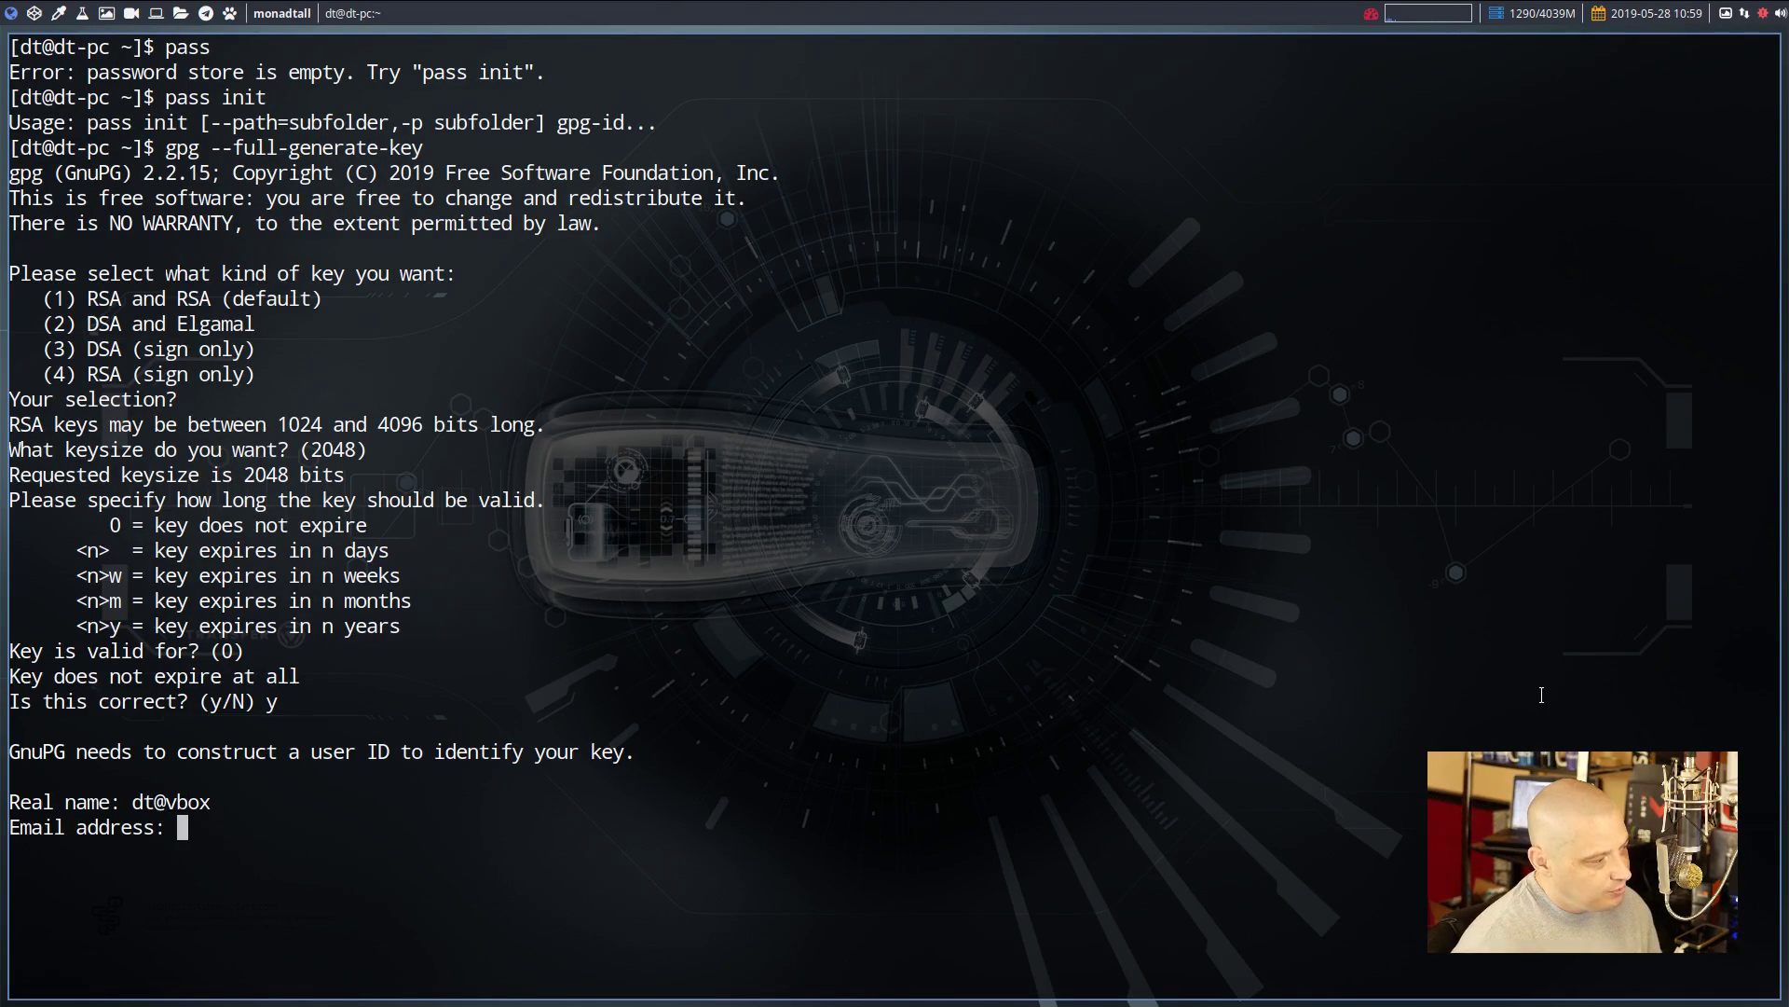
{"action": "type", "text": "dt"}
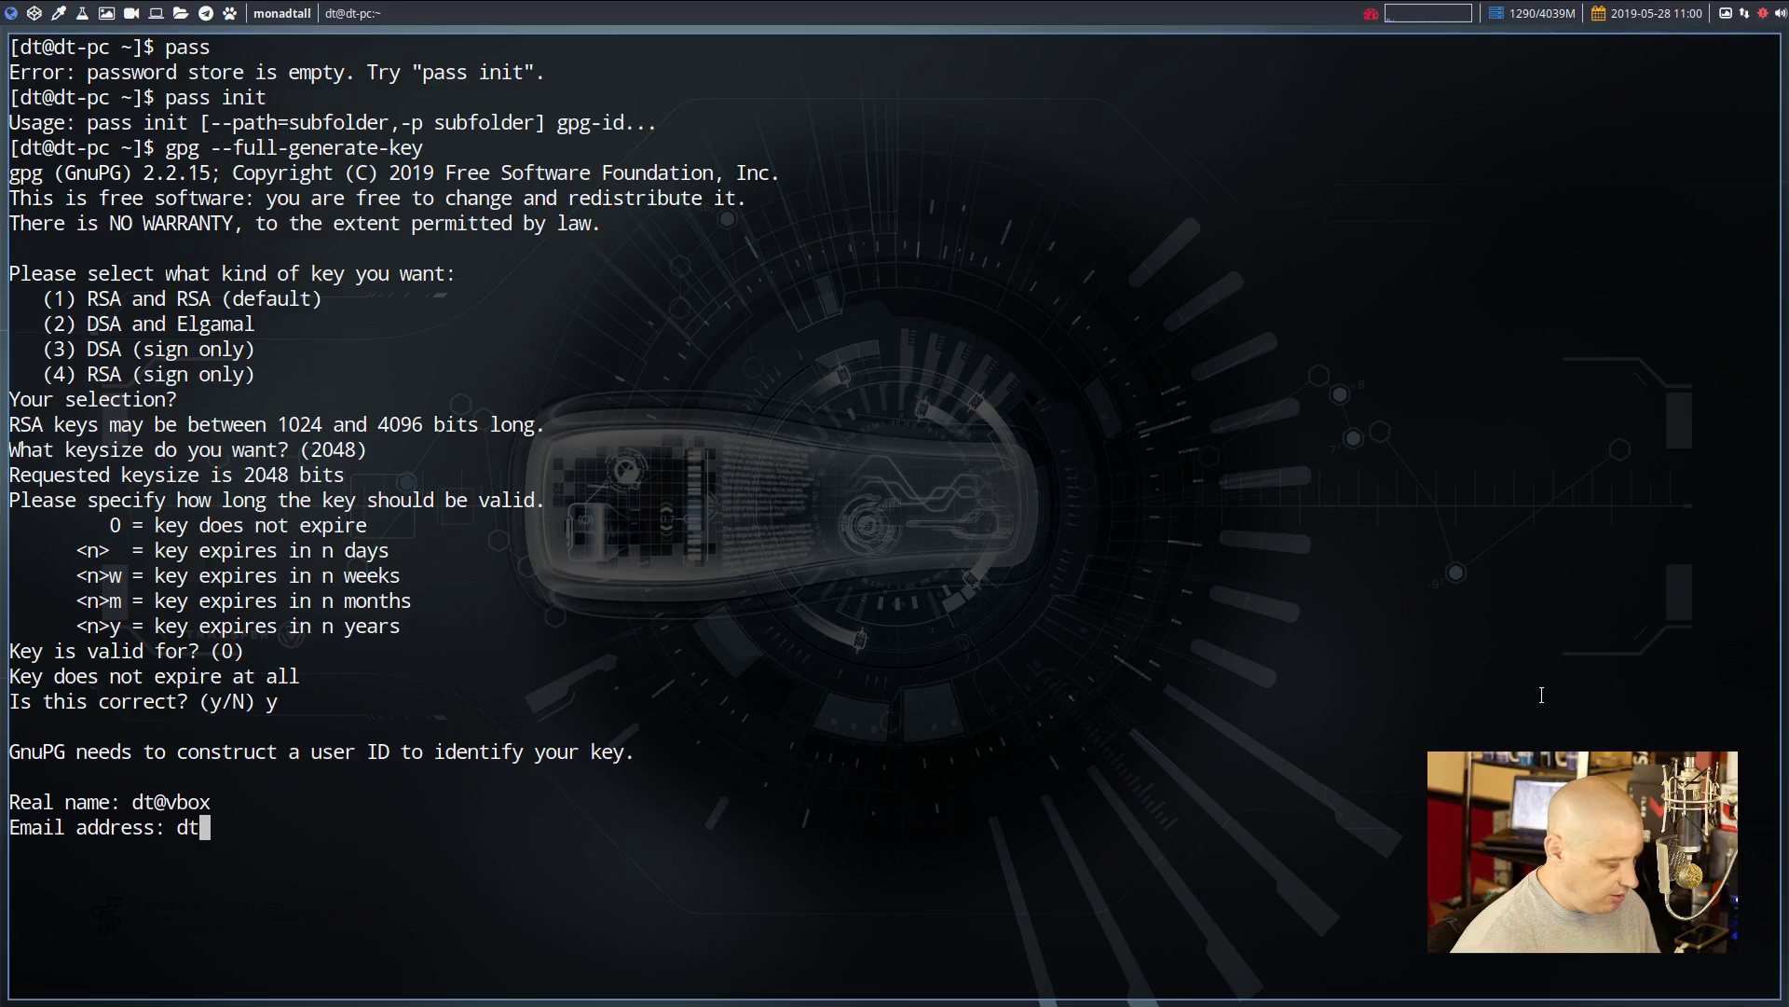
{"action": "type", "text": "@vbox"}
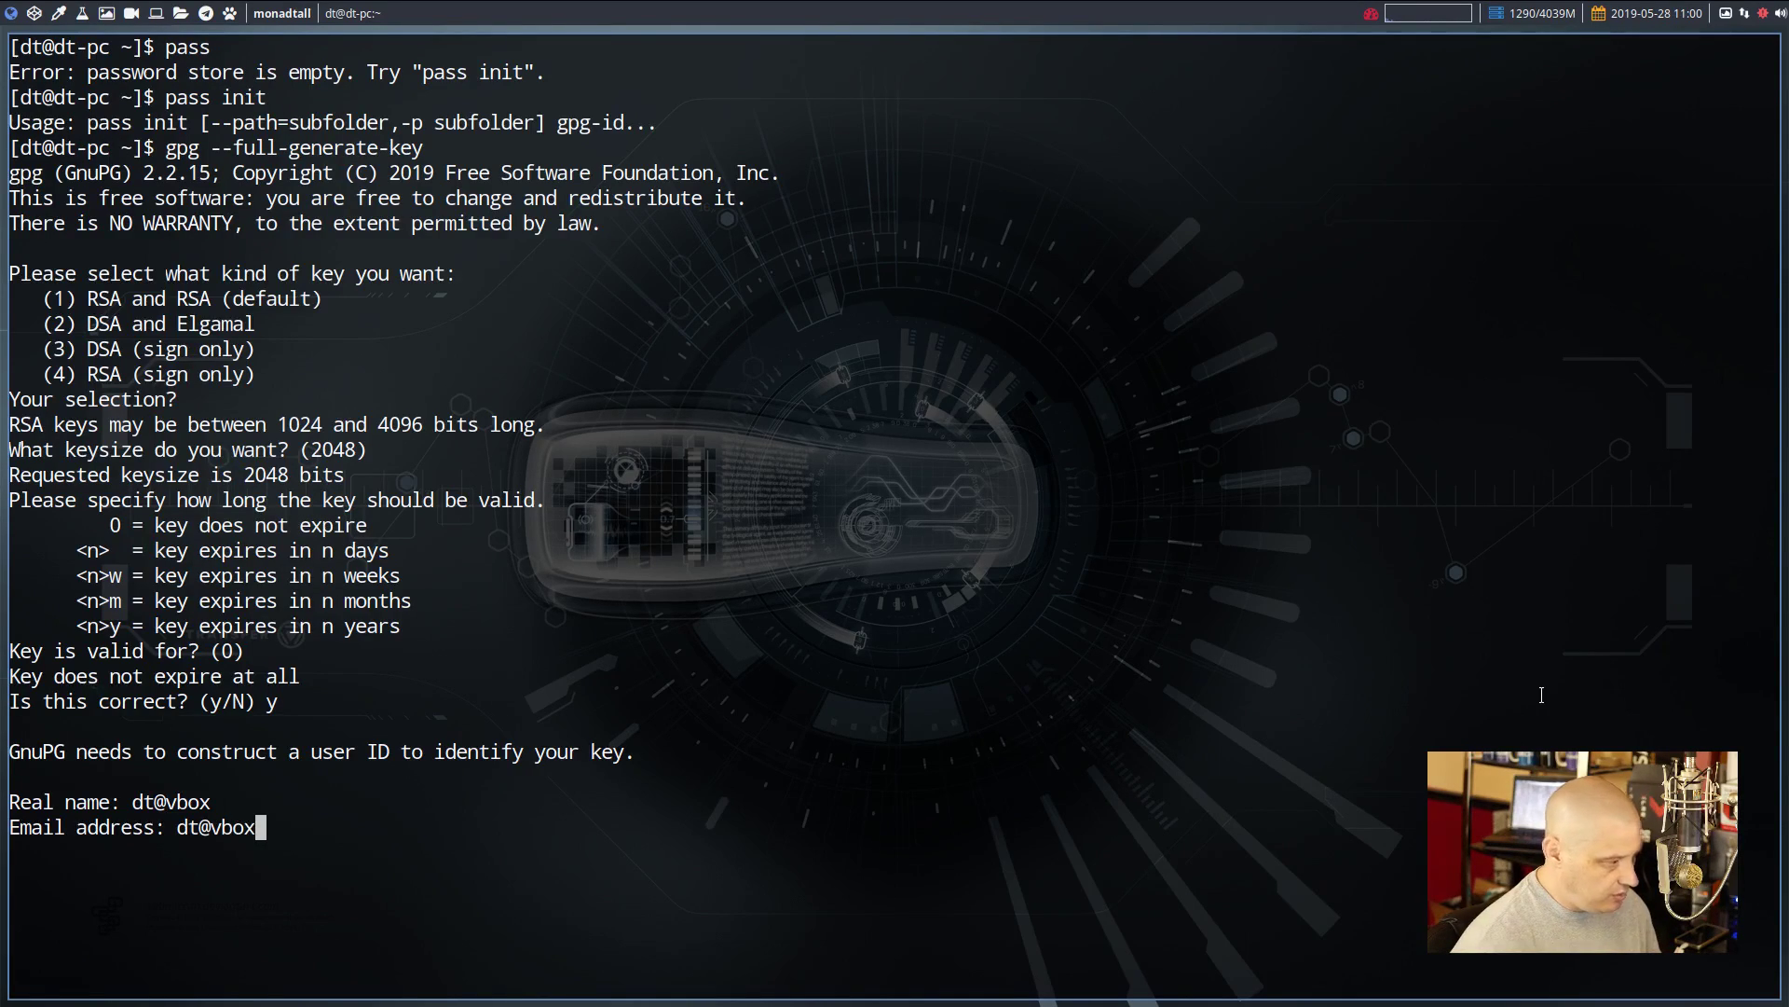
{"action": "key", "text": "Return"}
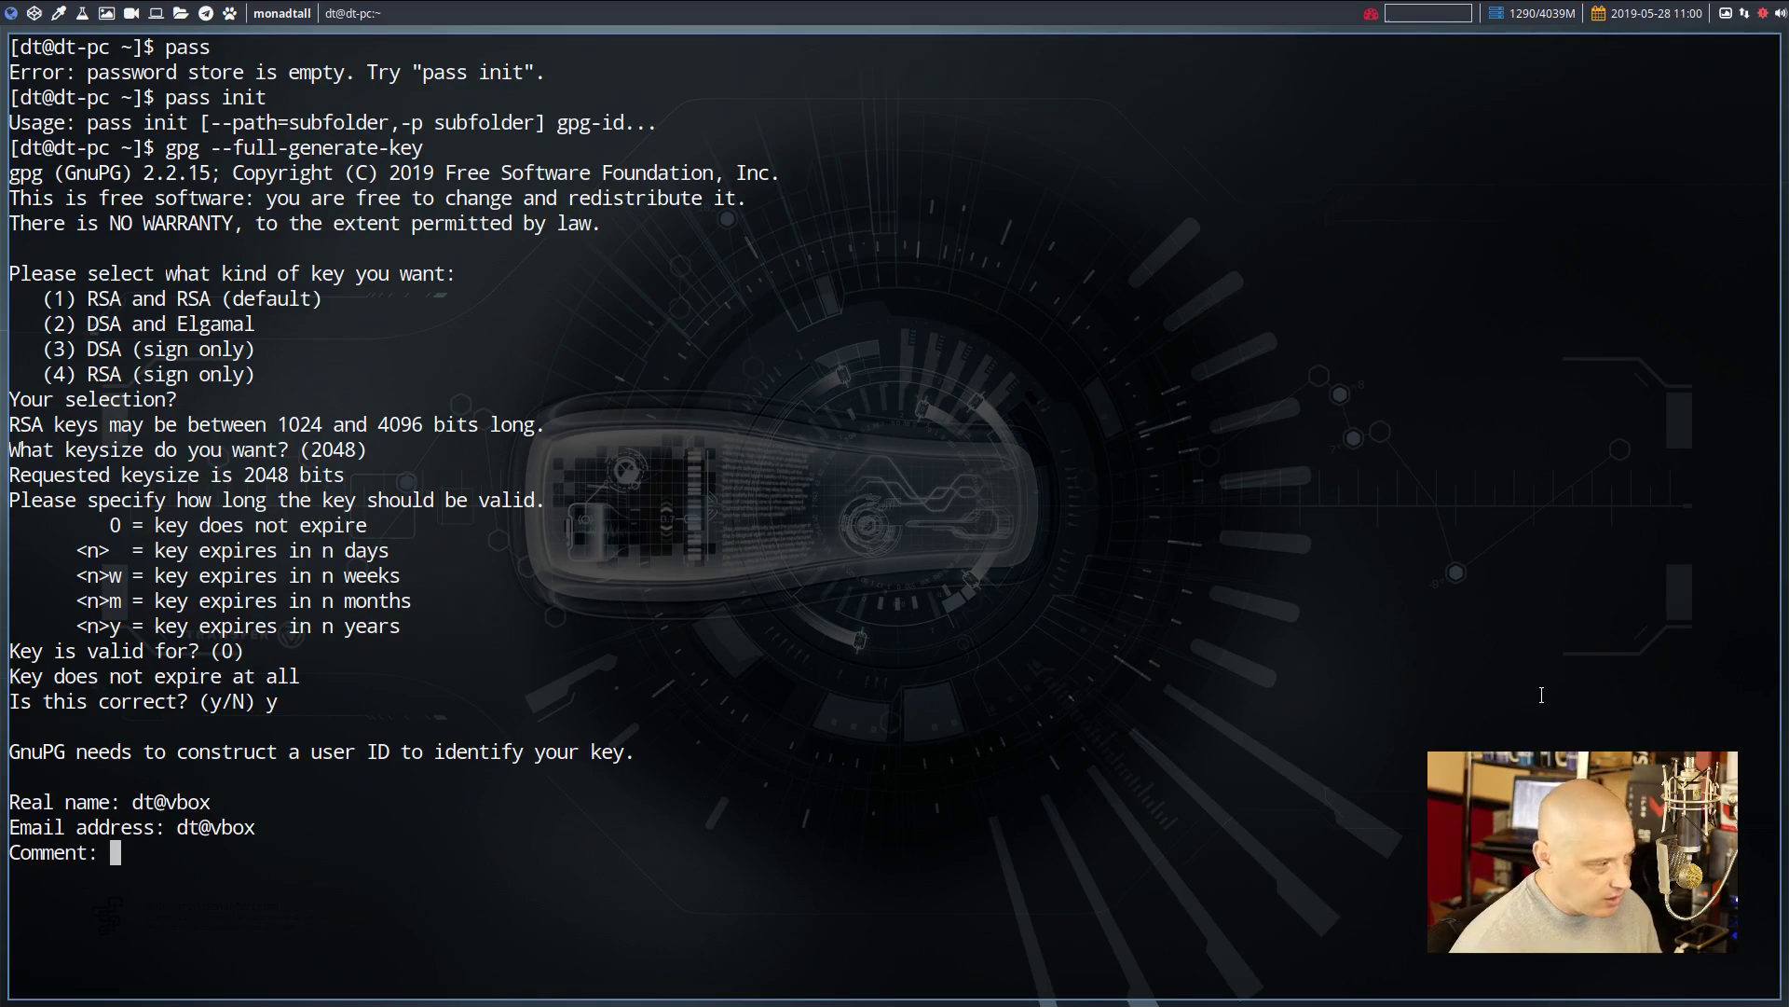
{"action": "key", "text": "Return"}
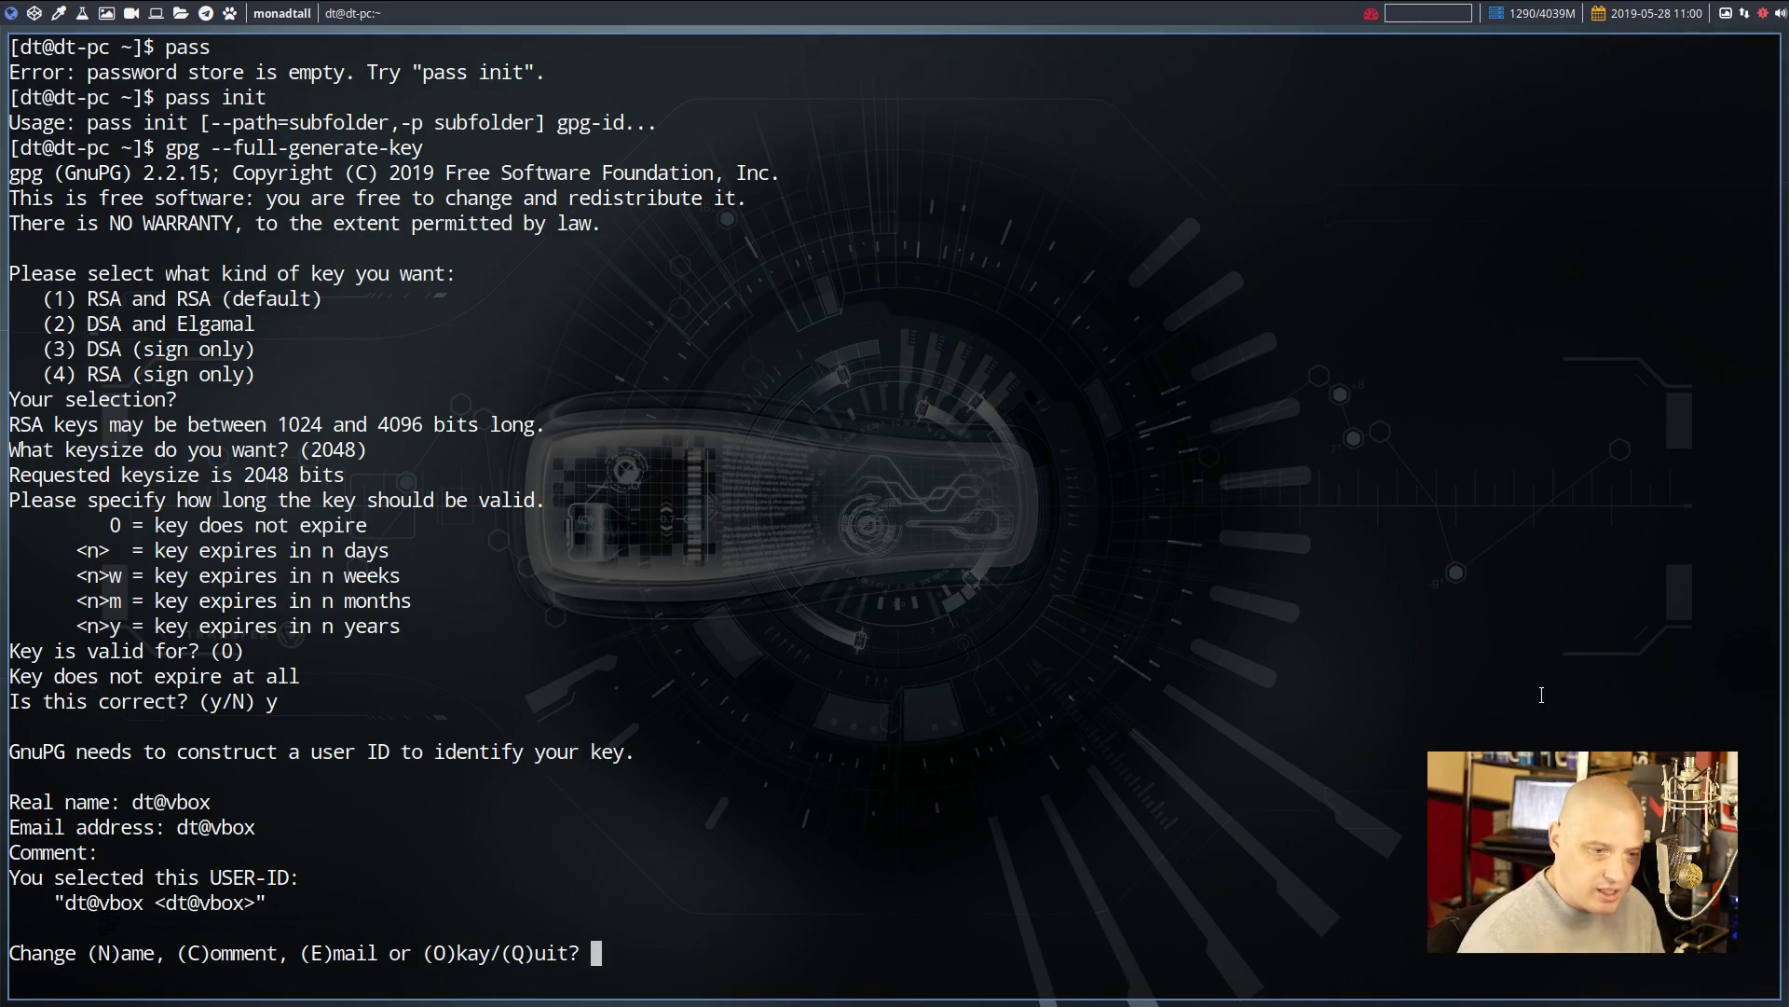
{"action": "type", "text": "o"}
{"action": "key", "text": "Return"}
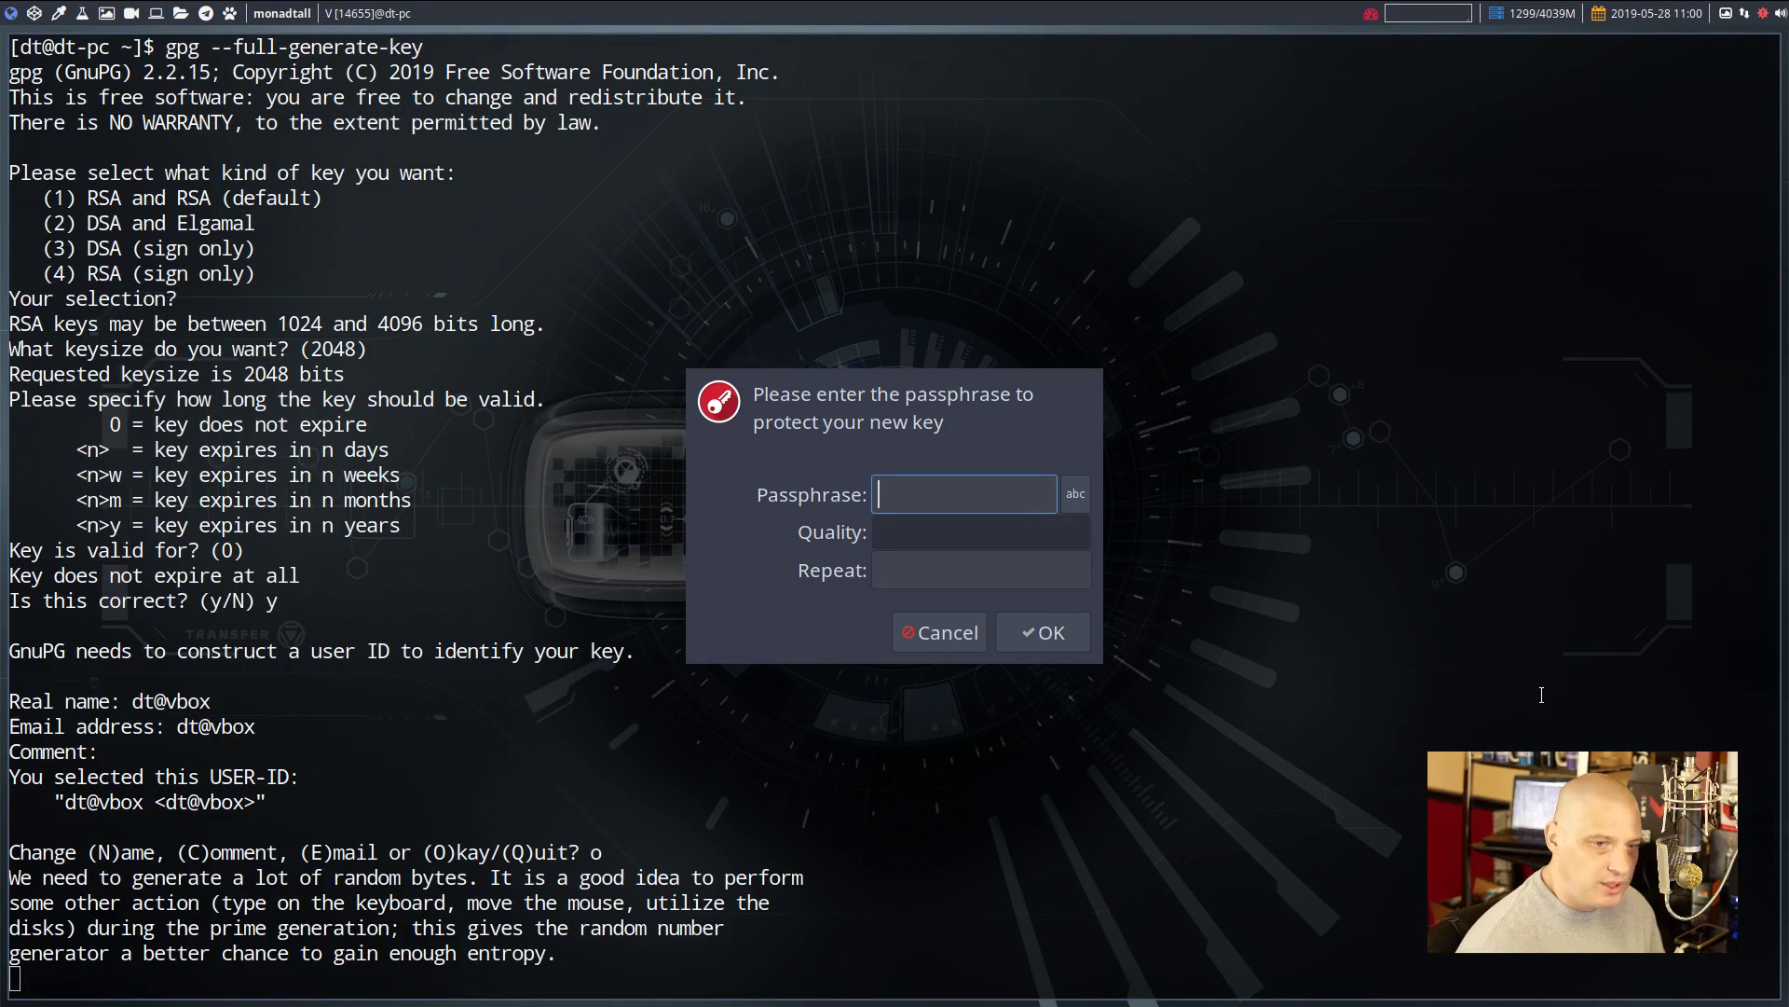
Set and repeat the passphrase to create the key, then briefly select its key ID
{"action": "type", "text": "********"}
{"action": "key", "text": "Tab"}
{"action": "type", "text": "*"}
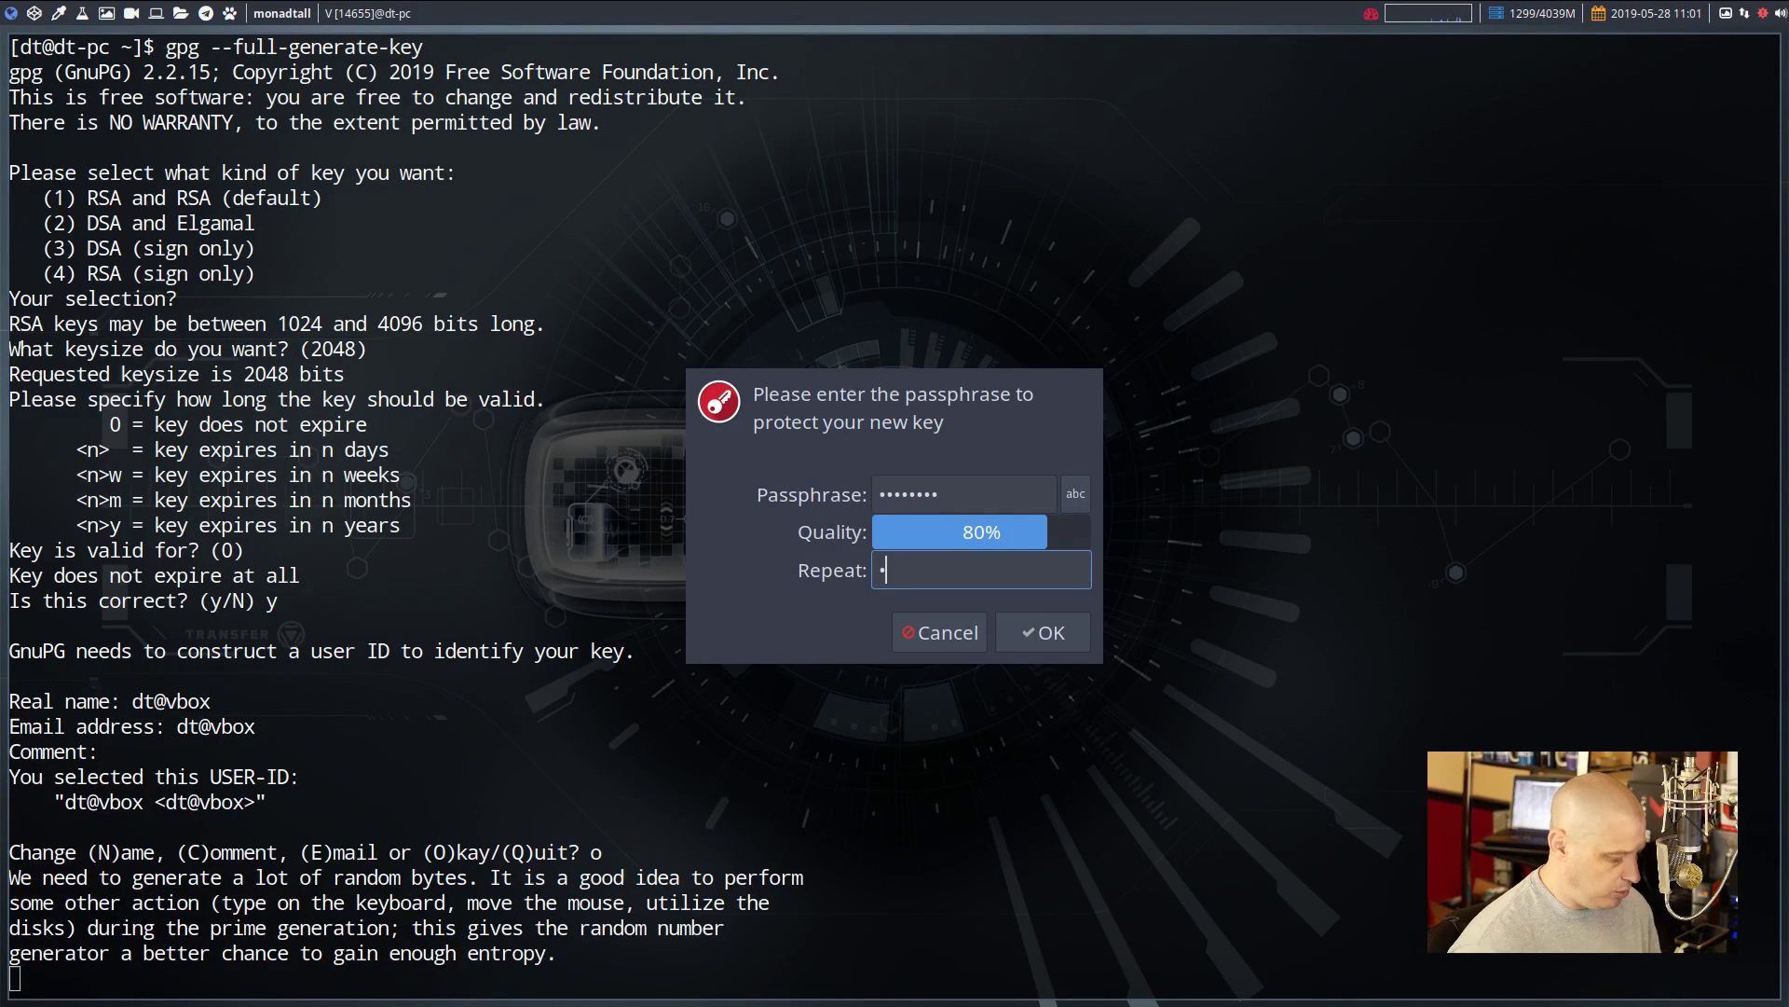
{"action": "type", "text": "*******"}
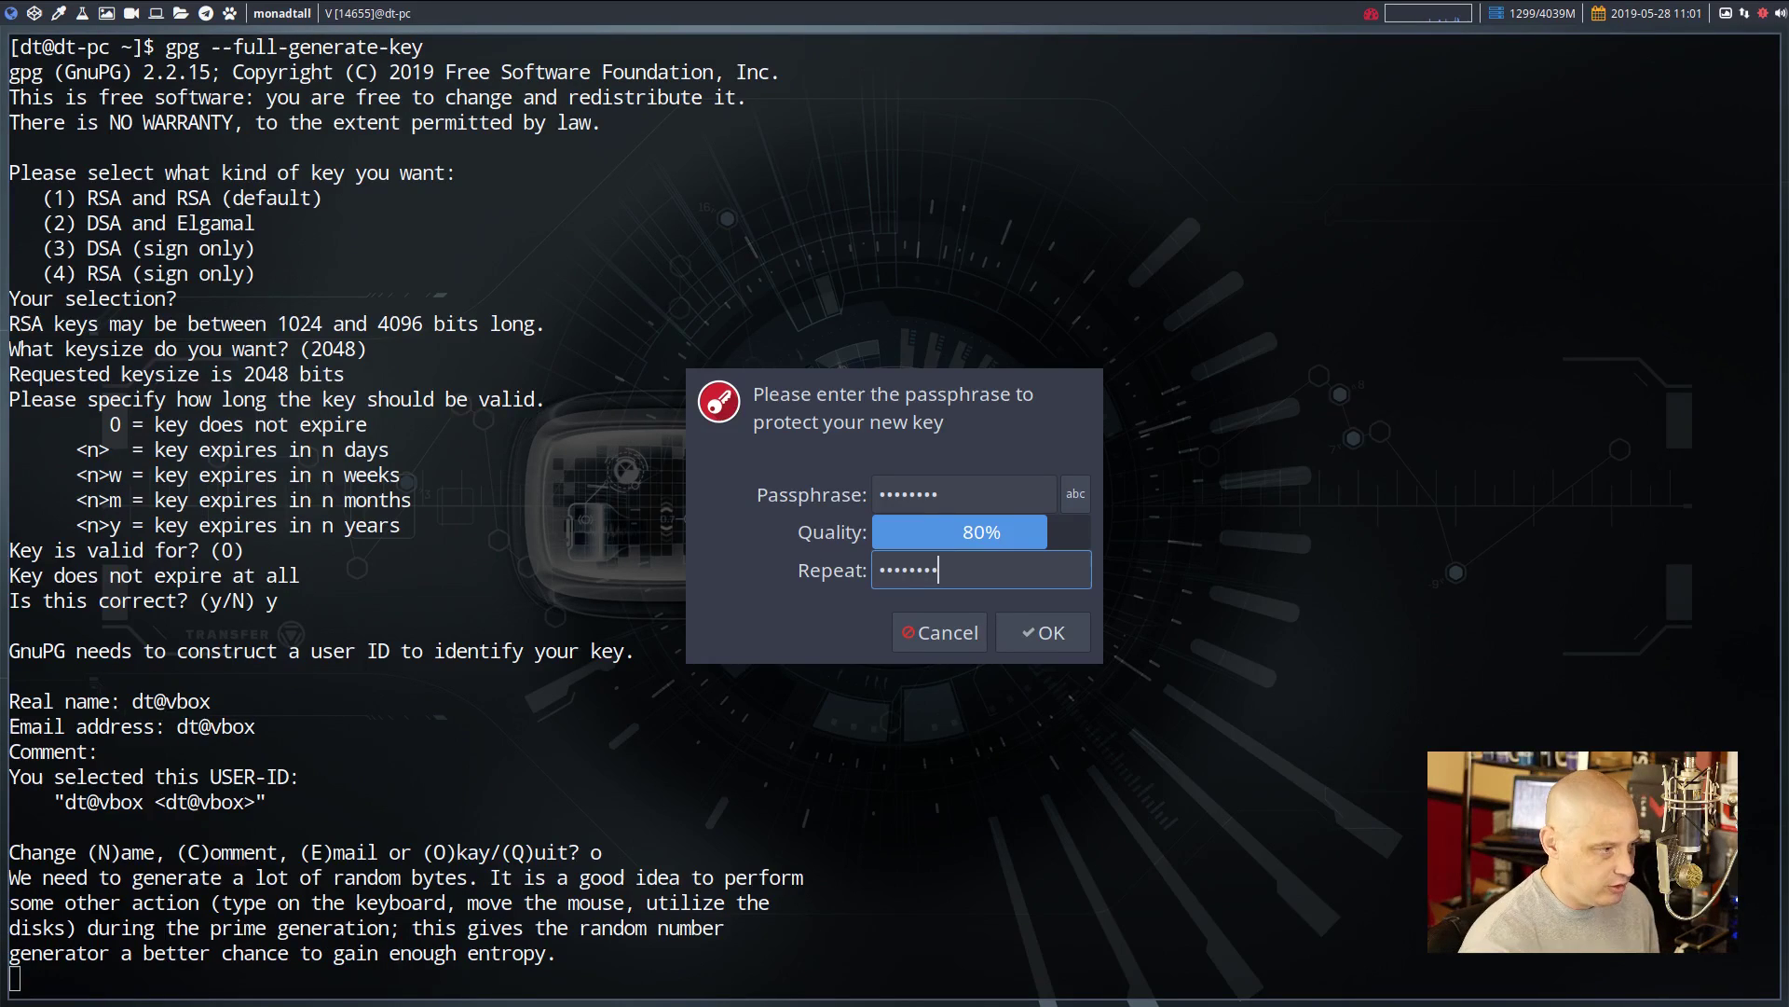
{"action": "left_click", "coordinate": [1035, 635]}
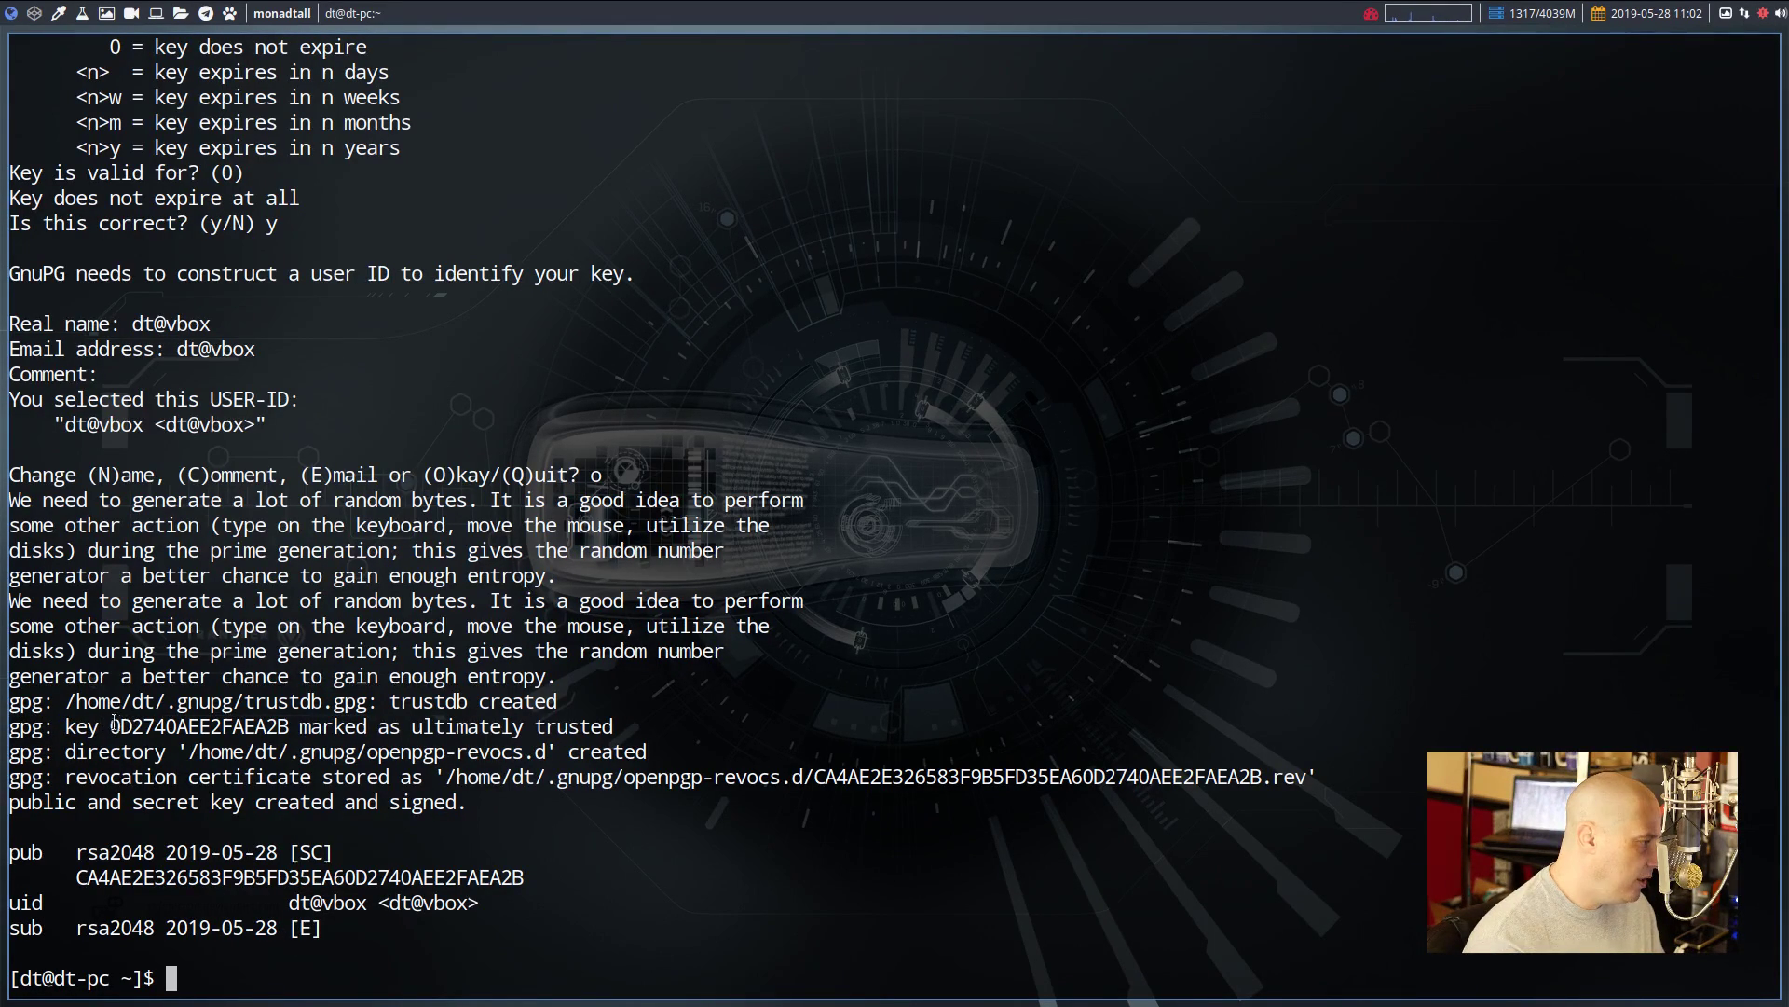
{"action": "double_click", "coordinate": [194, 726]}
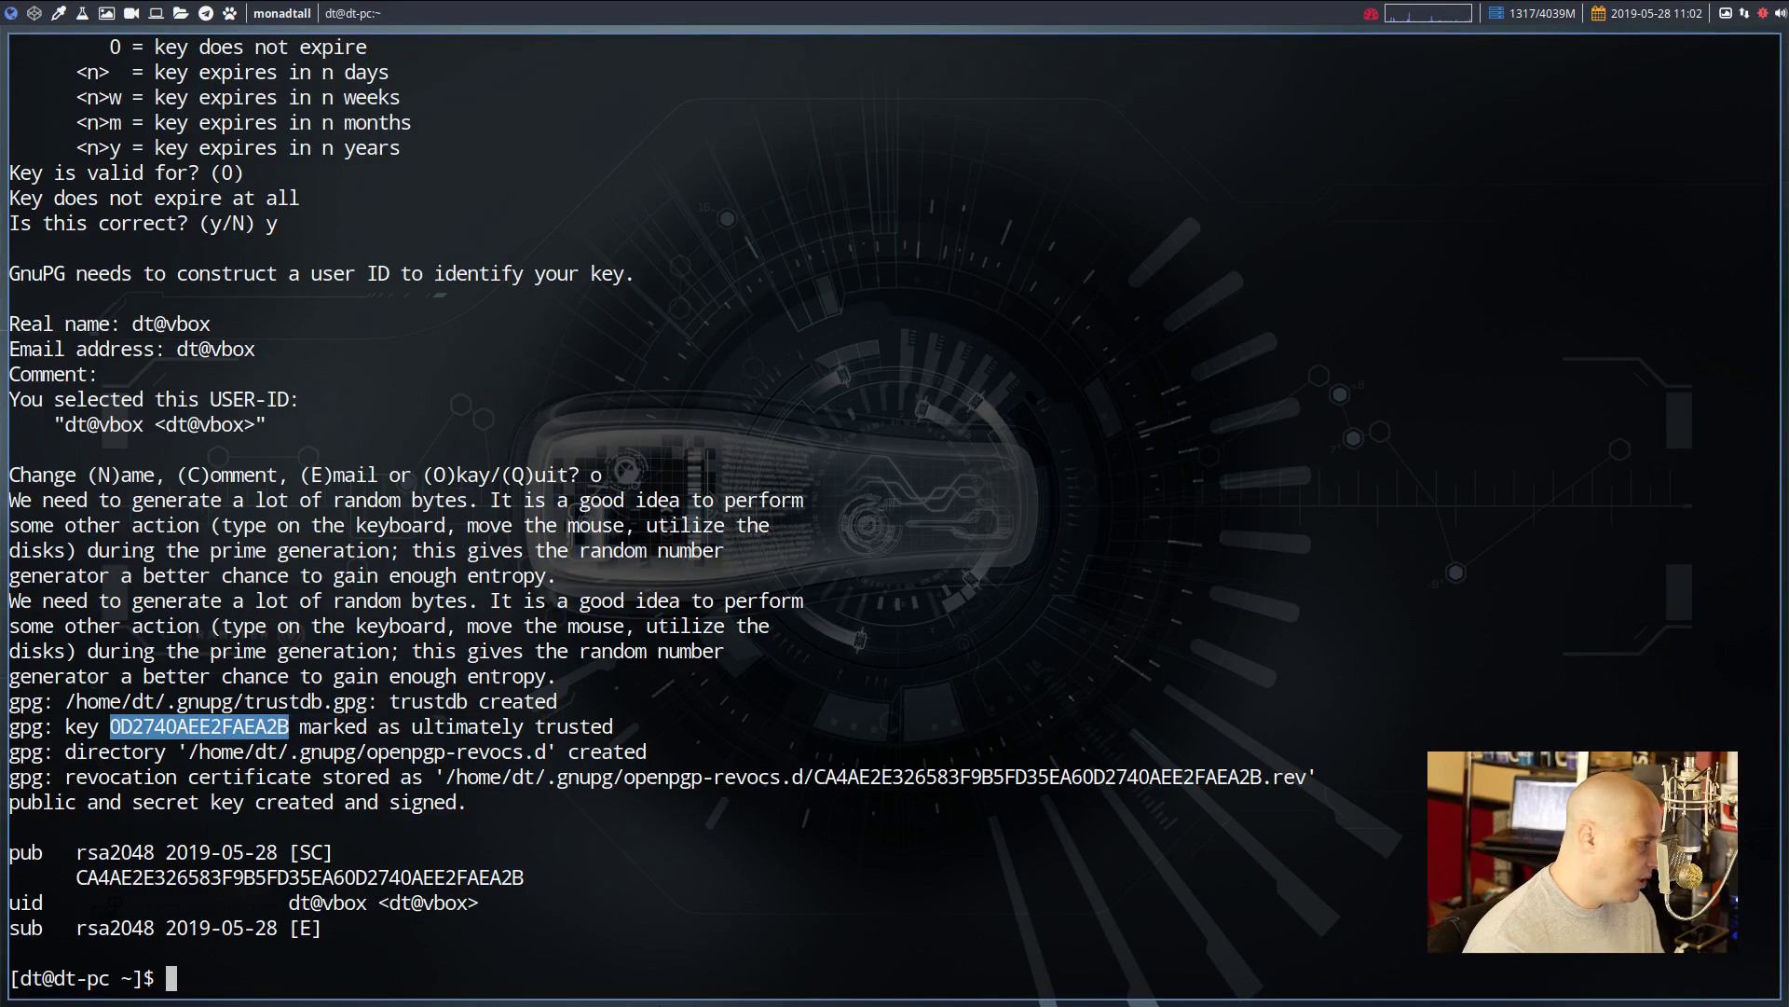
{"action": "left_click", "coordinate": [288, 982]}
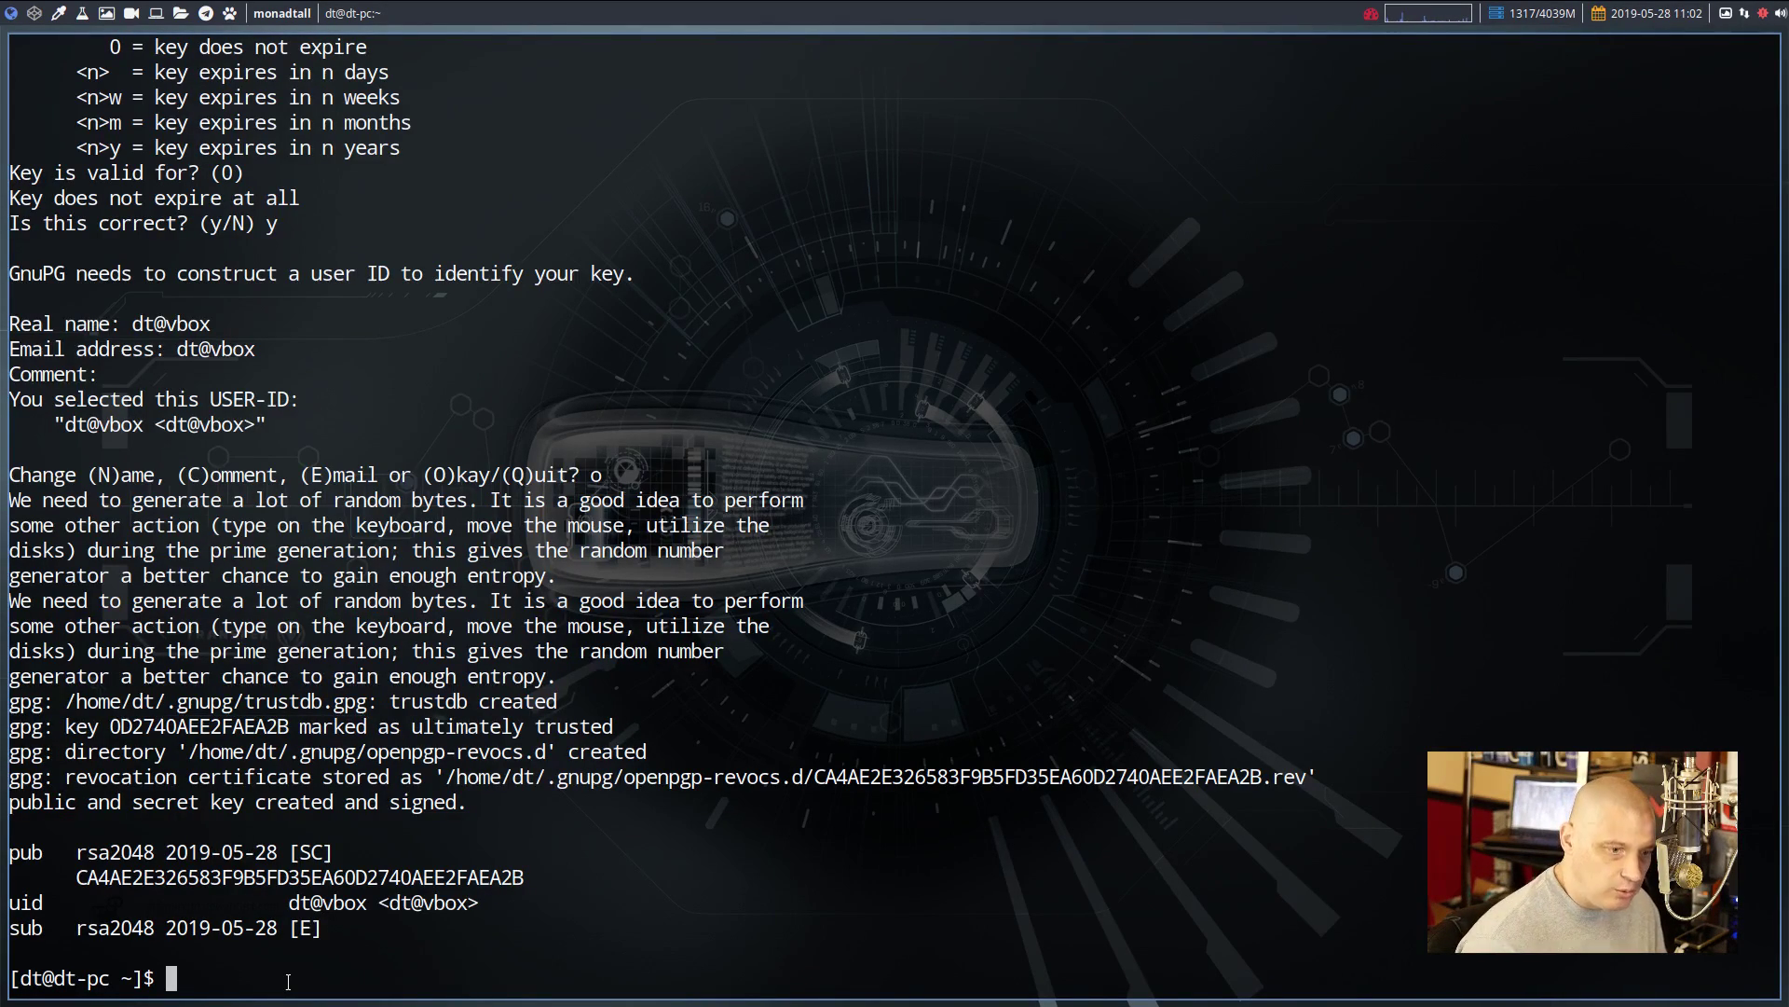
Clear the screen and run gpg --list-secret-keys --keyid-format LONG
{"action": "type", "text": "clear"}
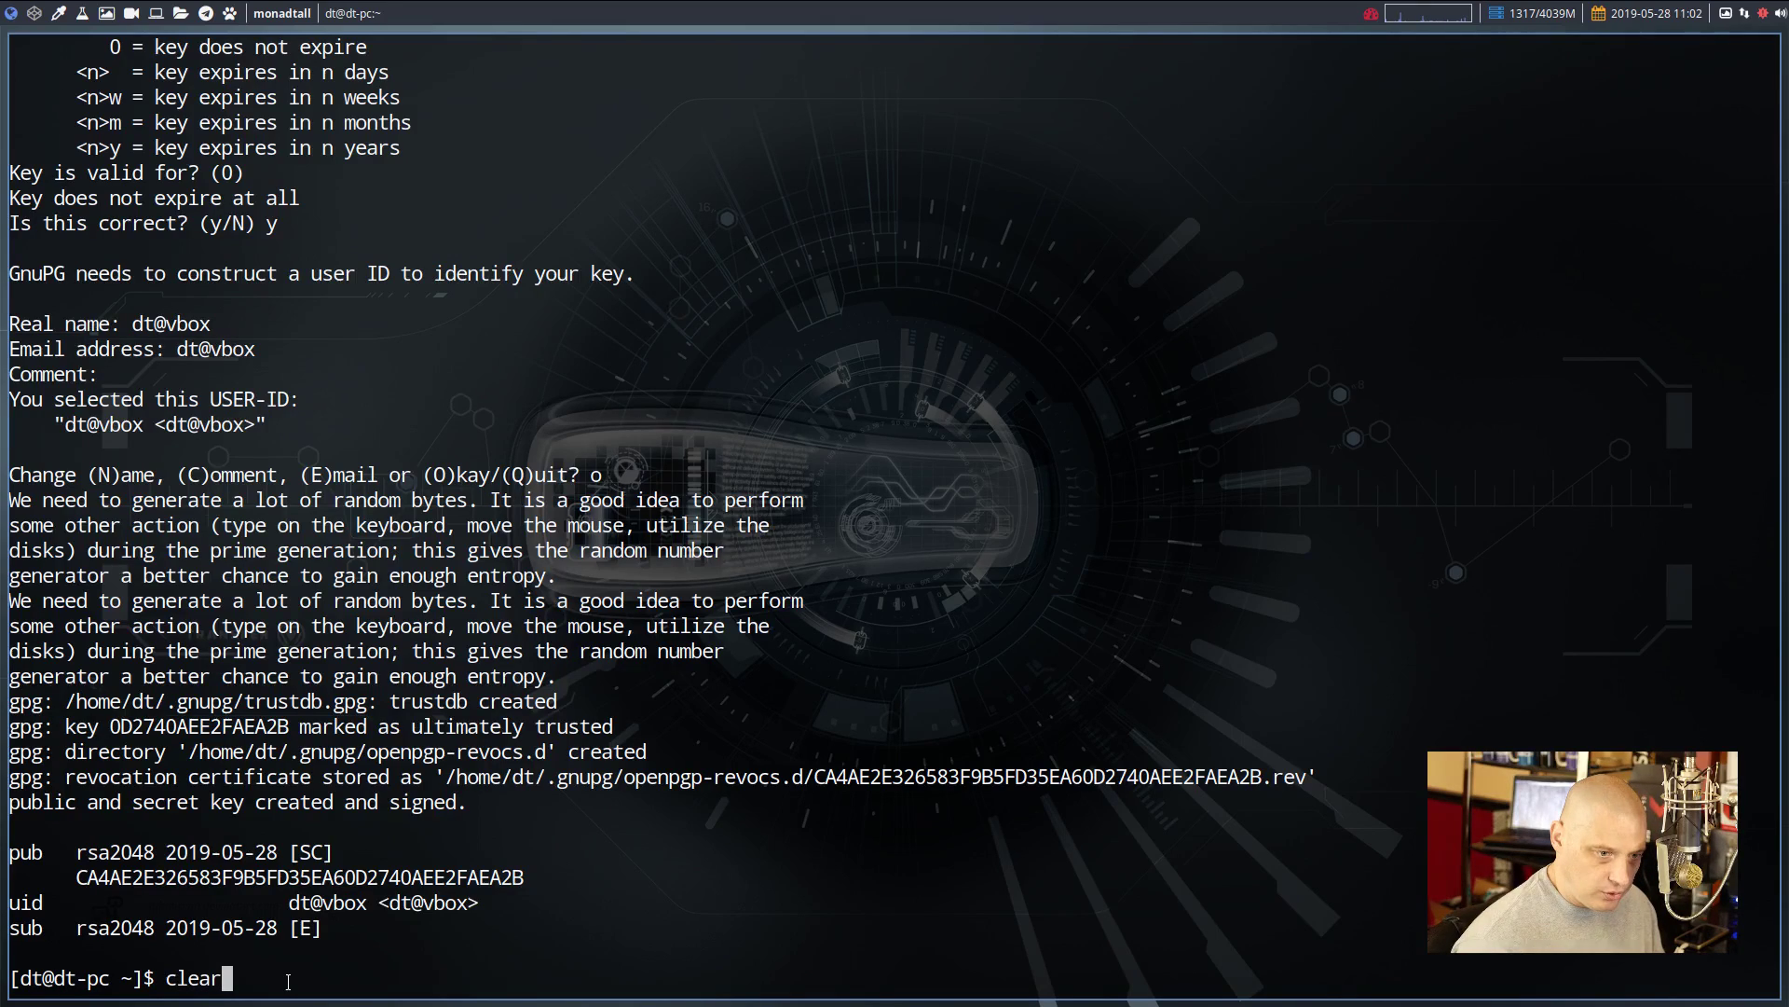
{"action": "key", "text": "Return"}
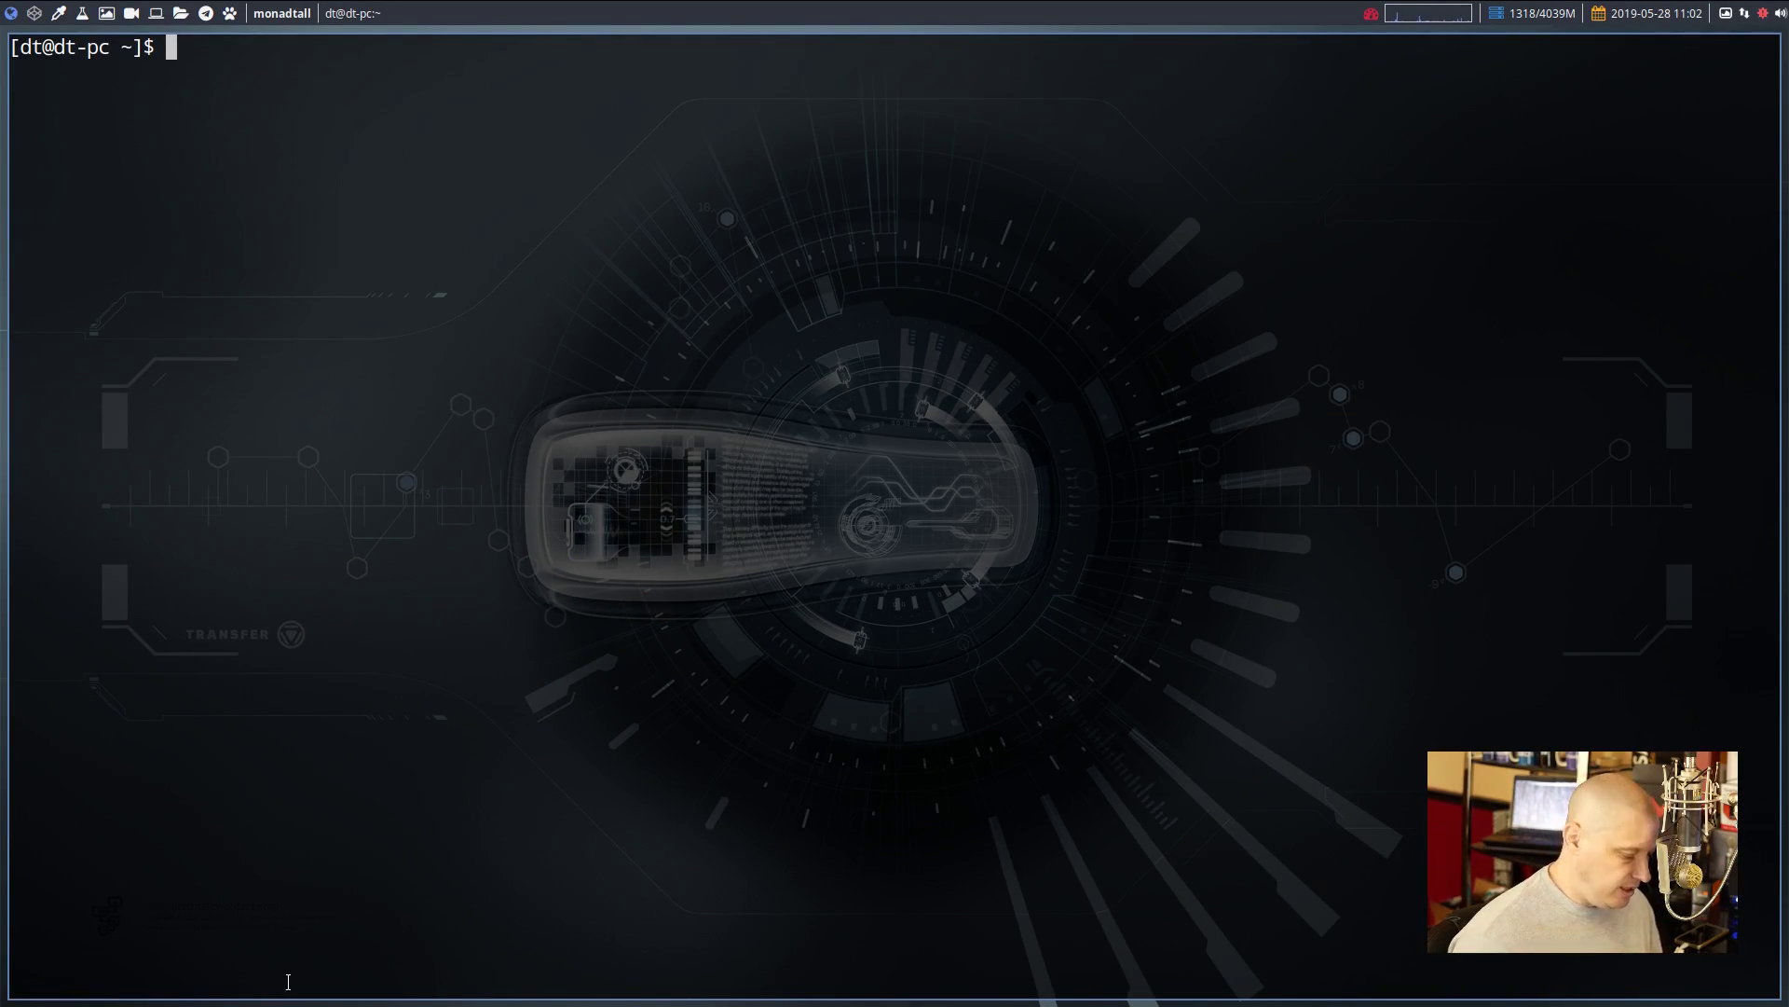
{"action": "type", "text": "gpg "}
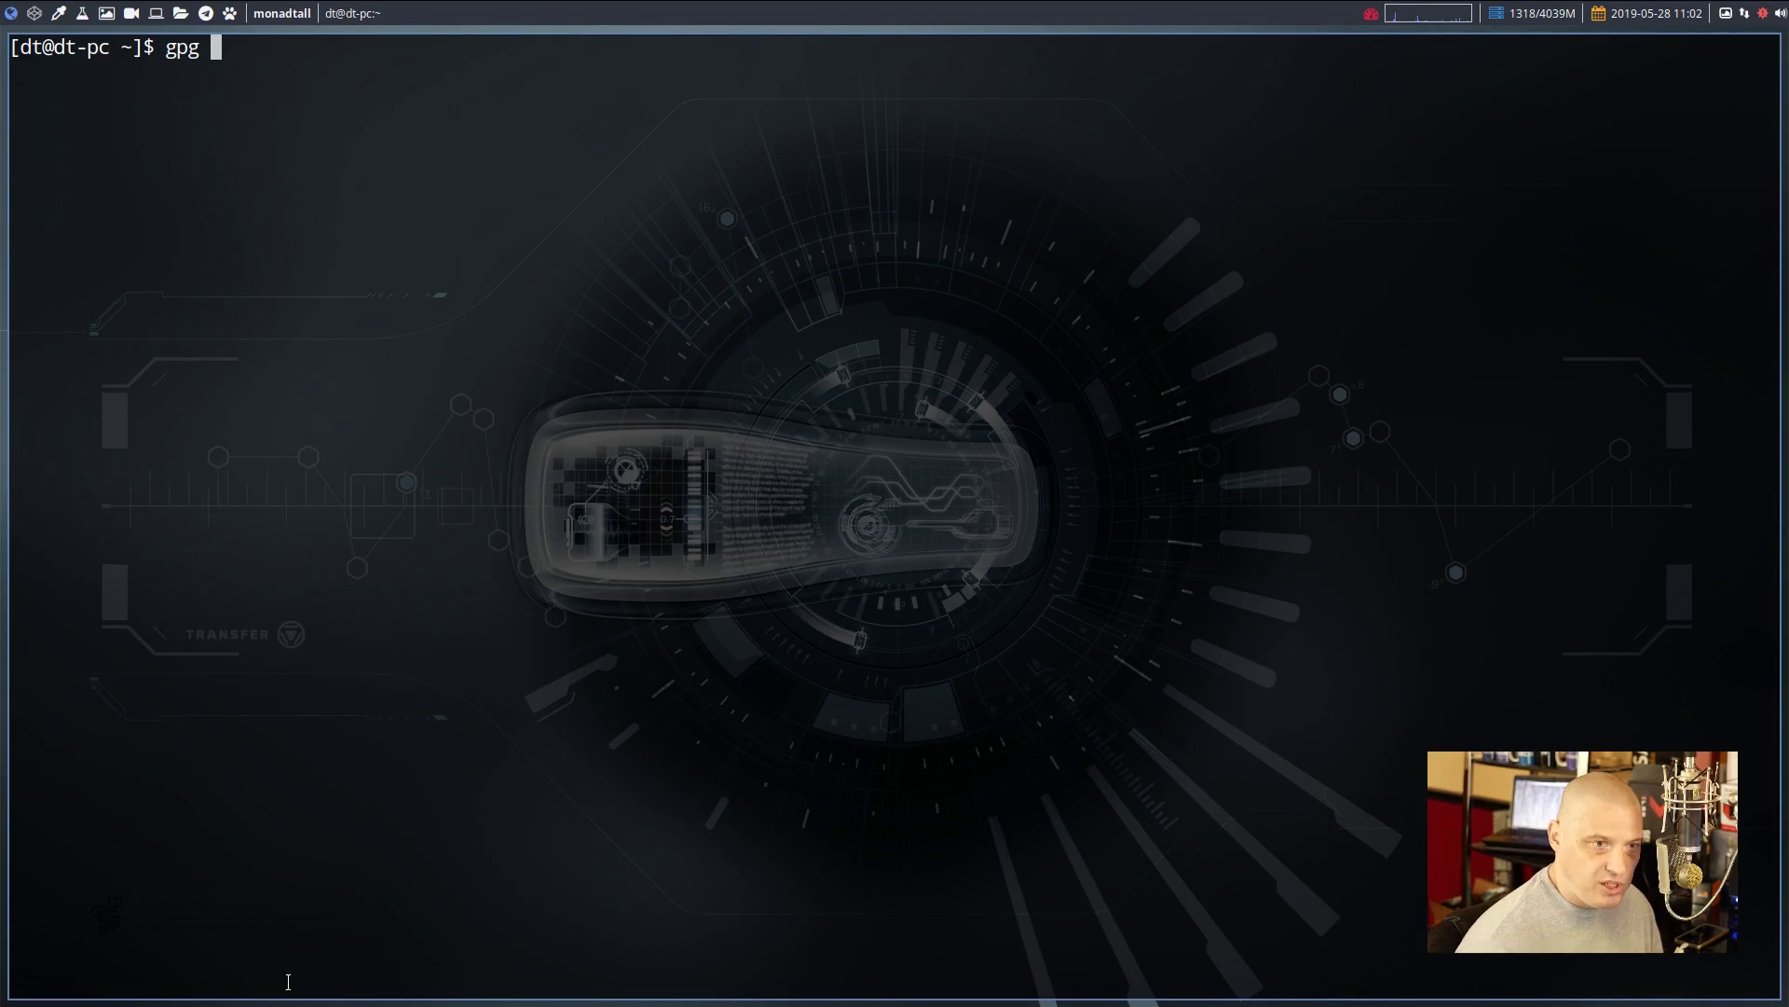
{"action": "type", "text": "--"}
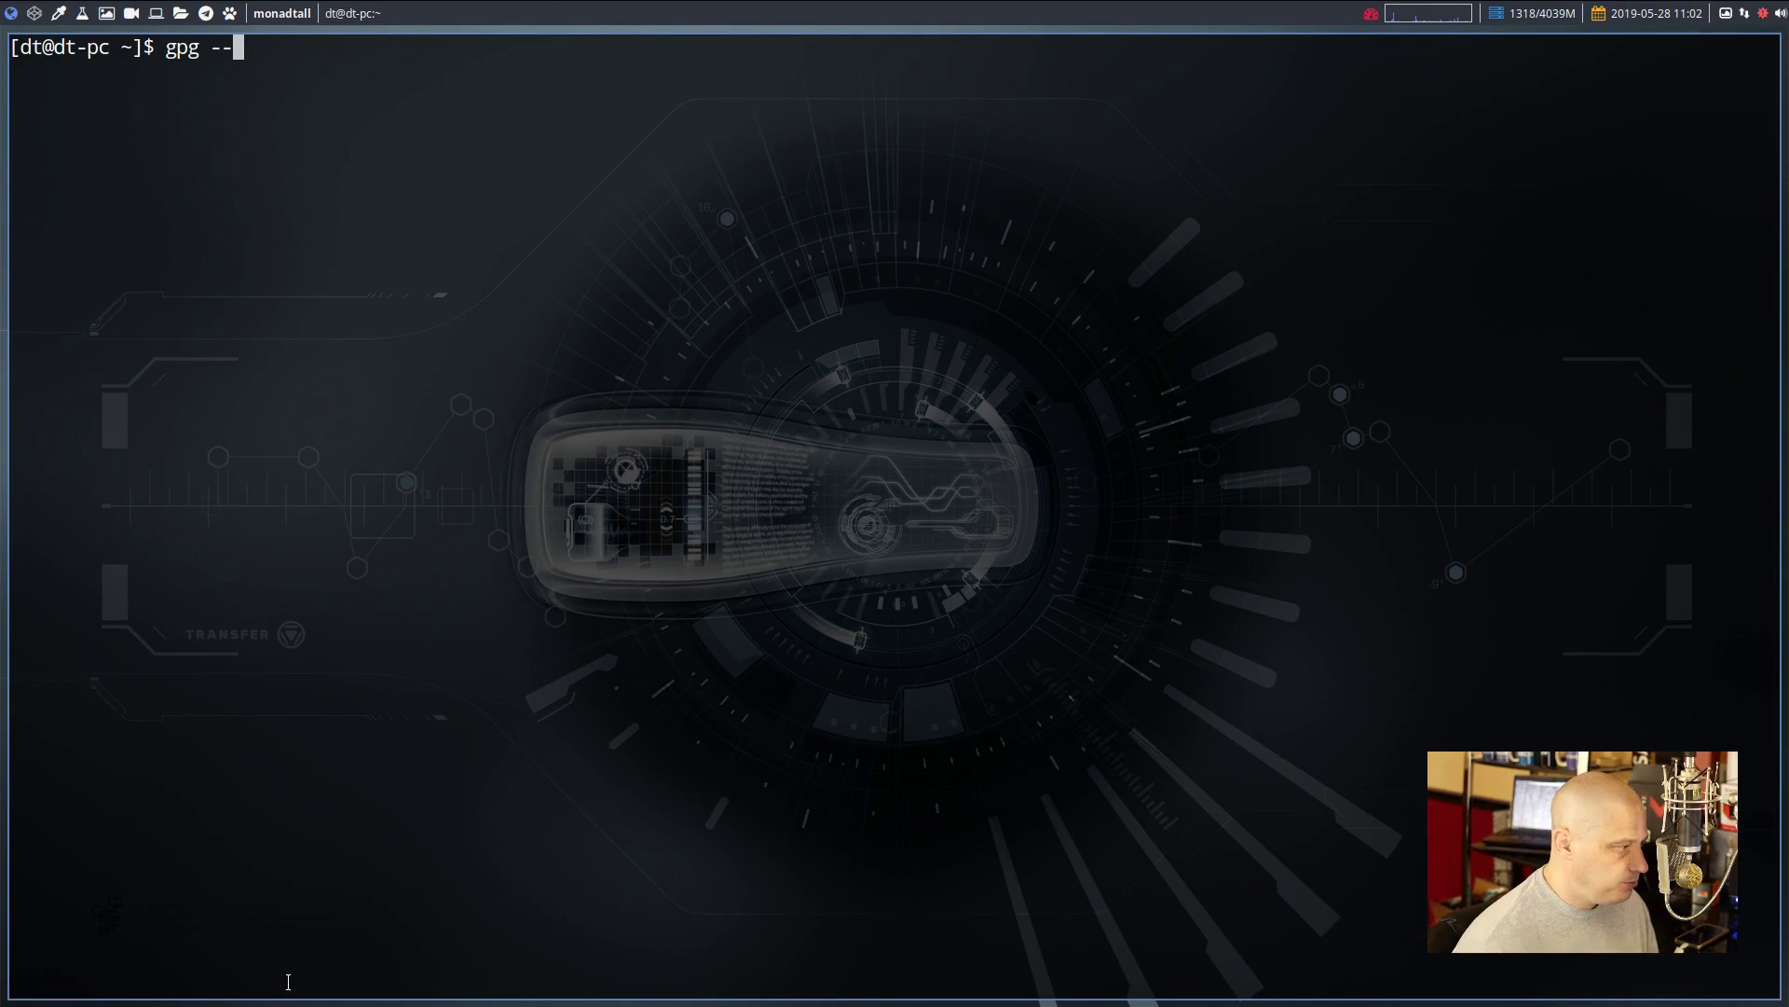
{"action": "type", "text": "list-sec"}
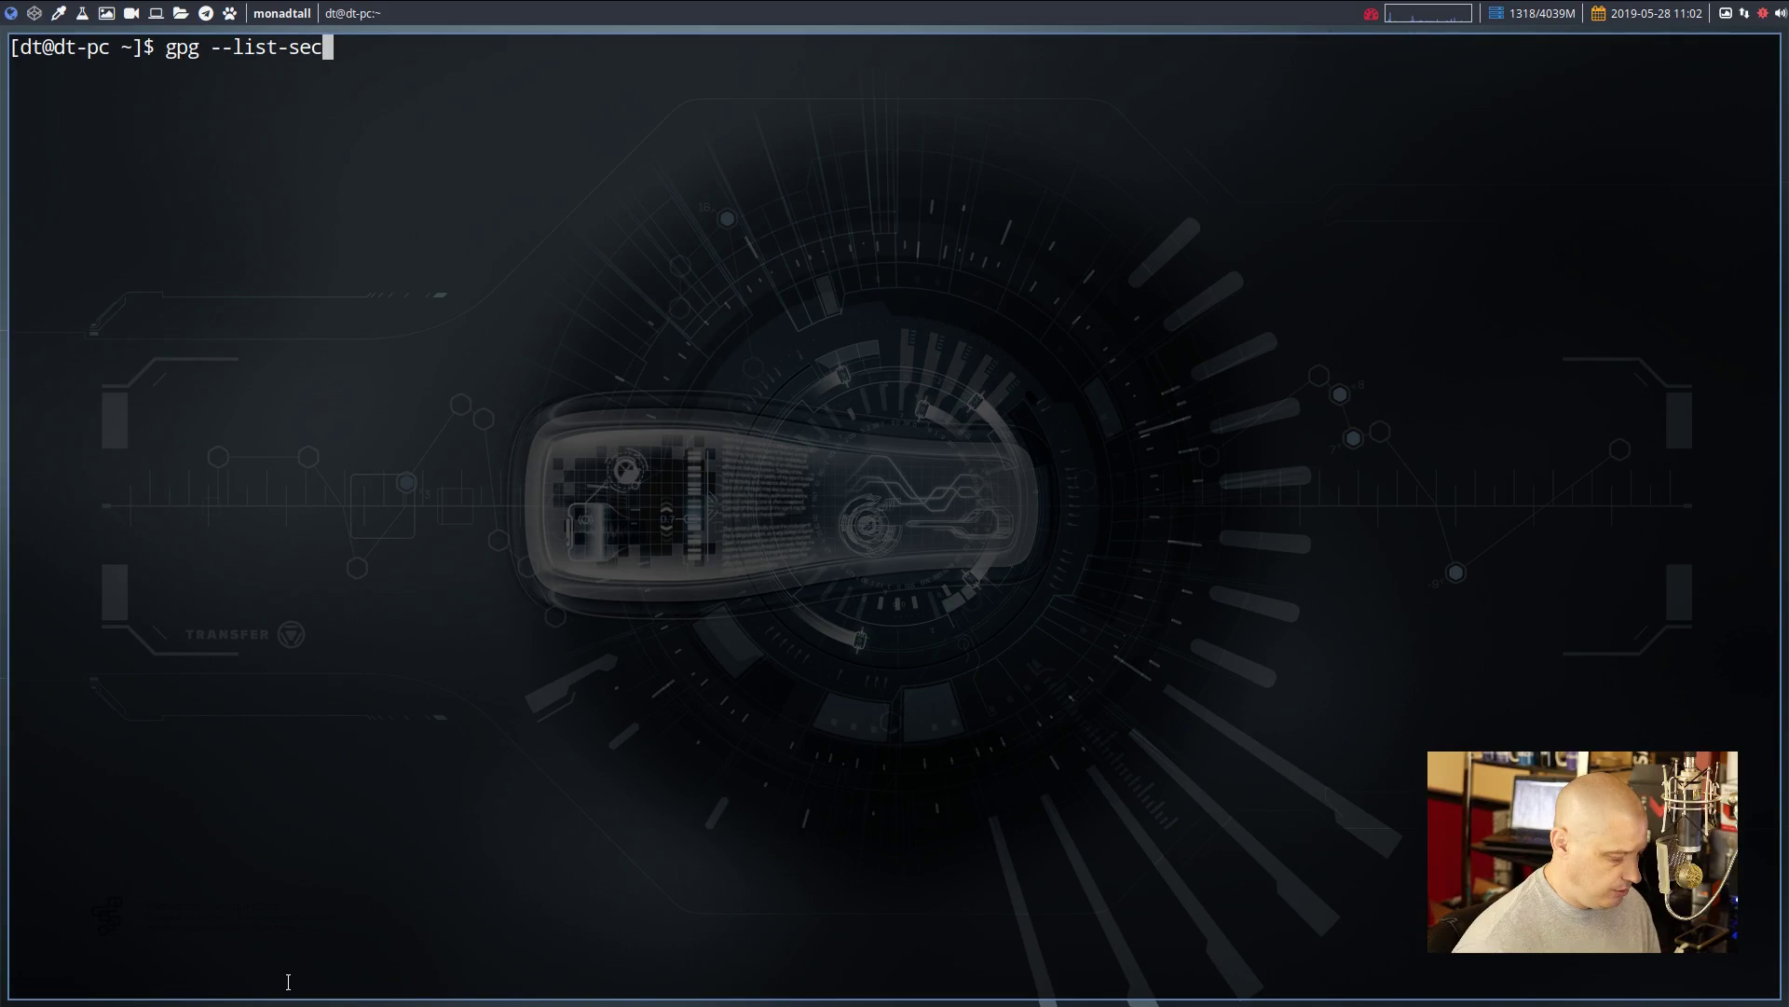
{"action": "type", "text": "ret-keys --keyid"}
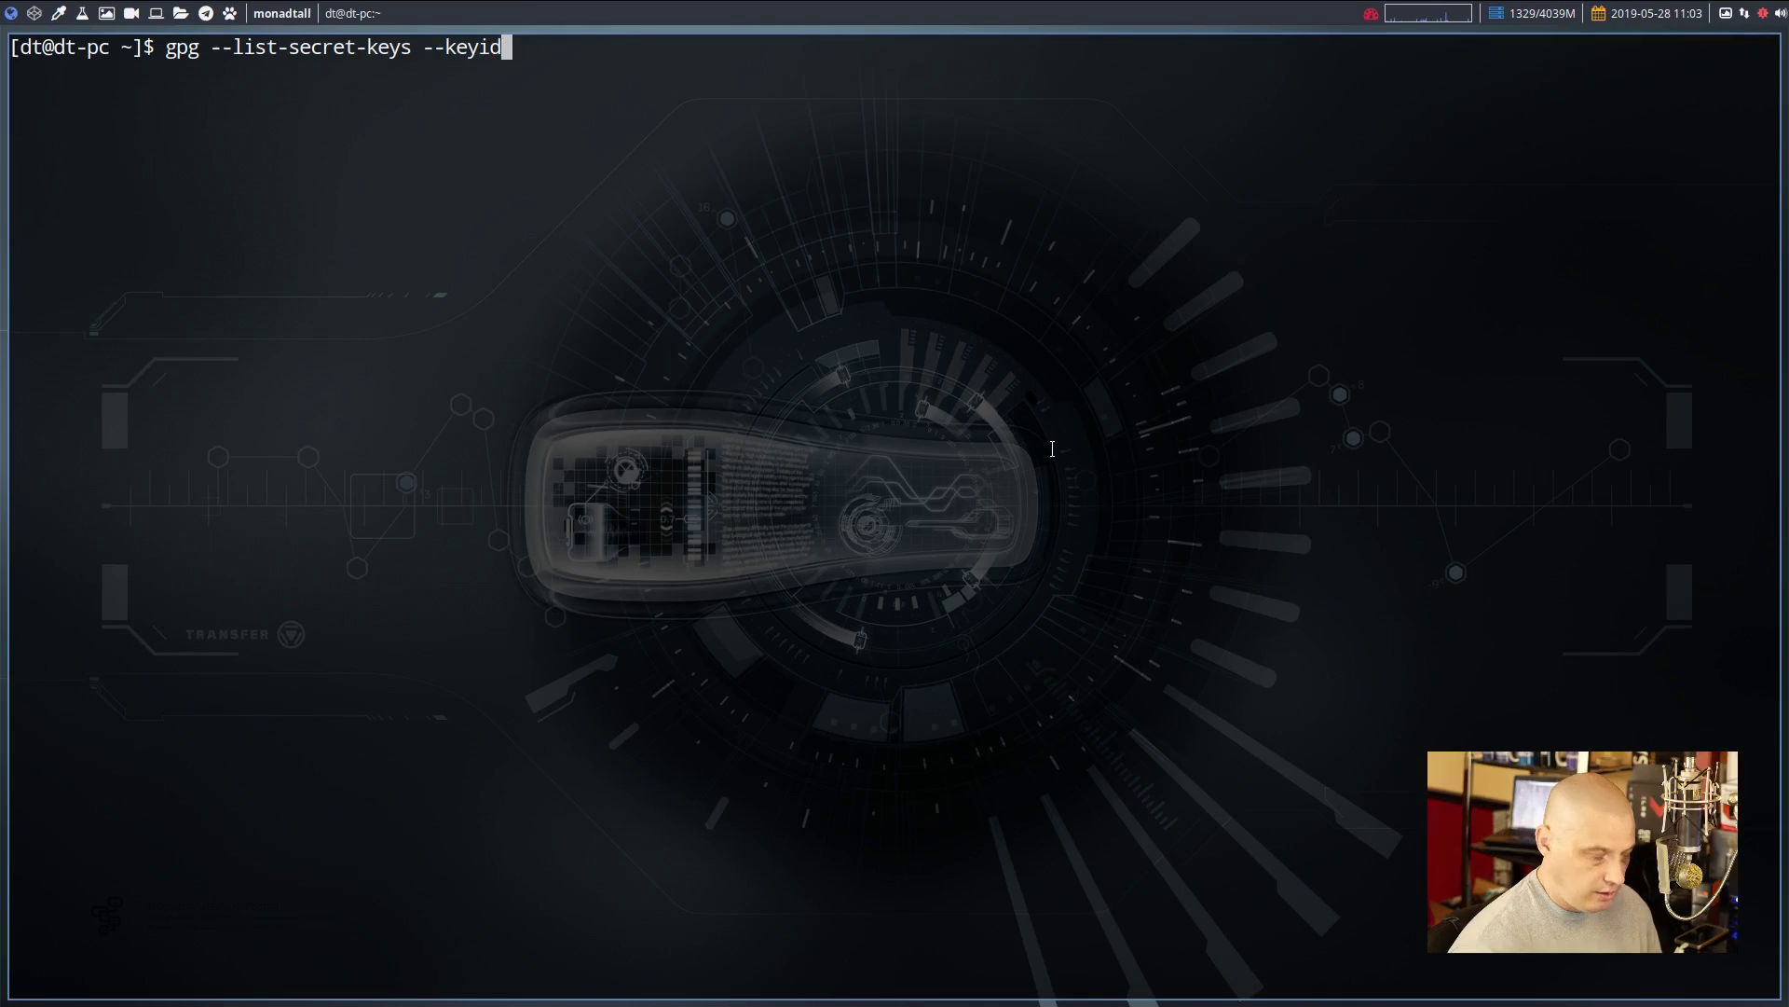
{"action": "key", "text": "BackSpace"}
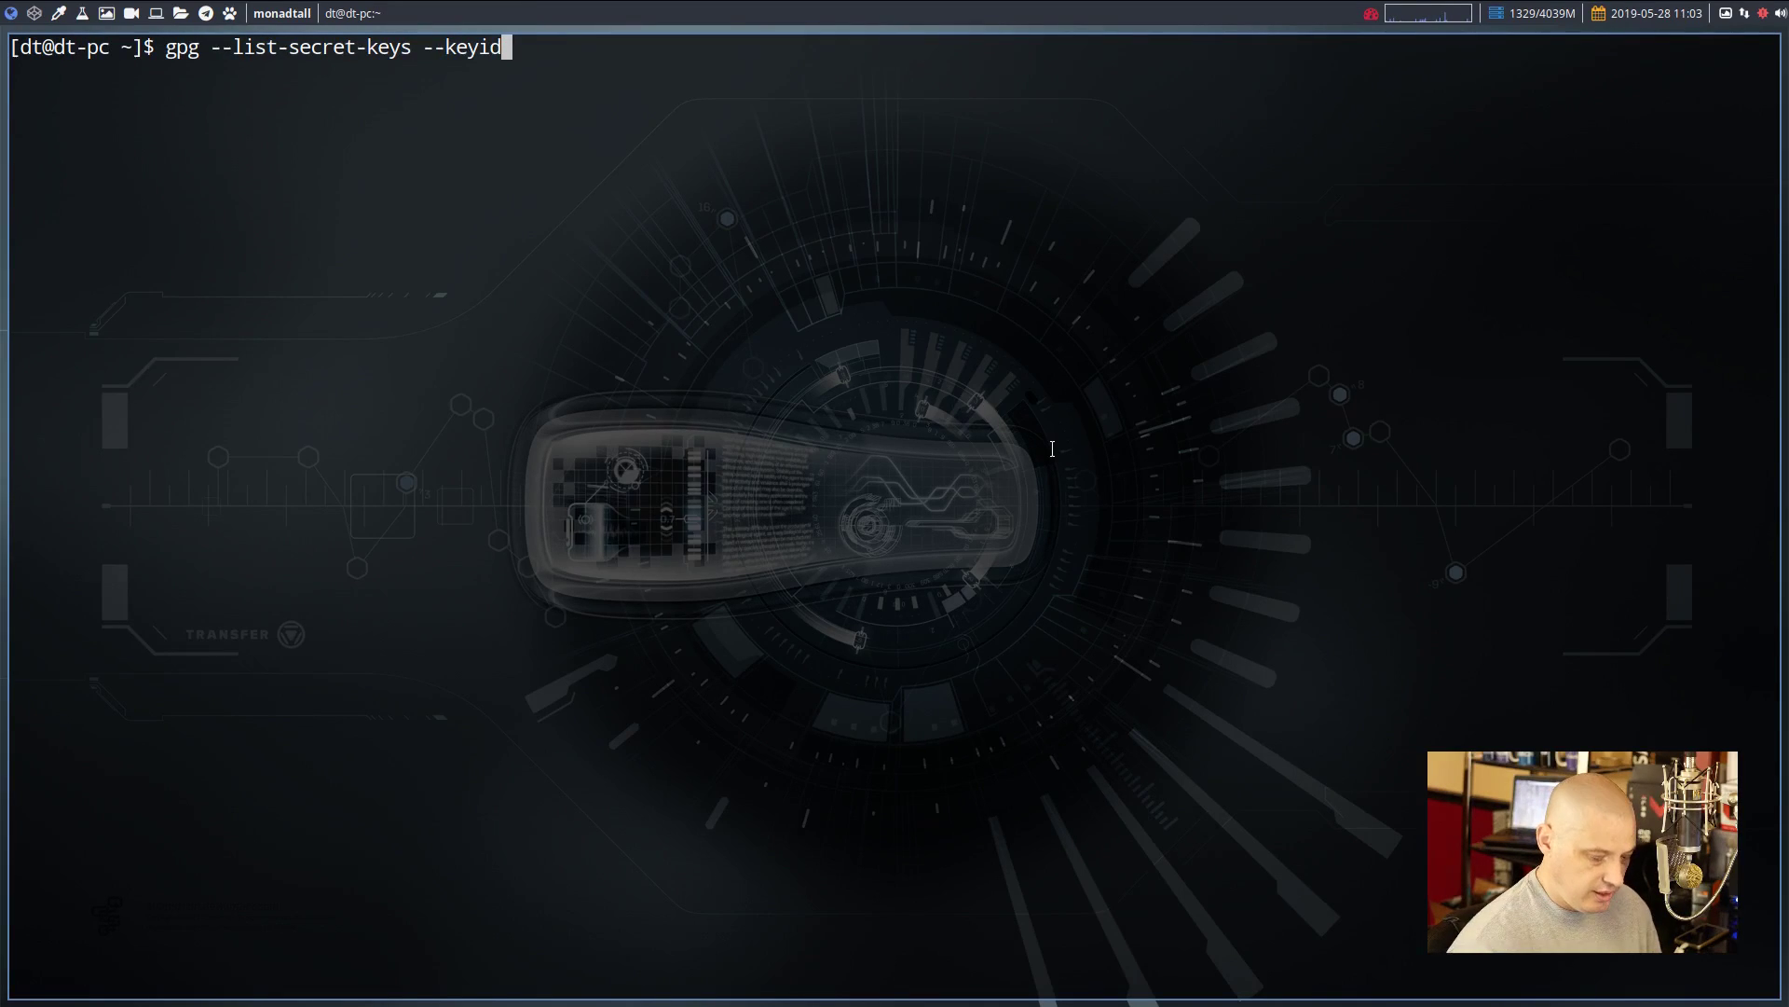
{"action": "type", "text": "-format "}
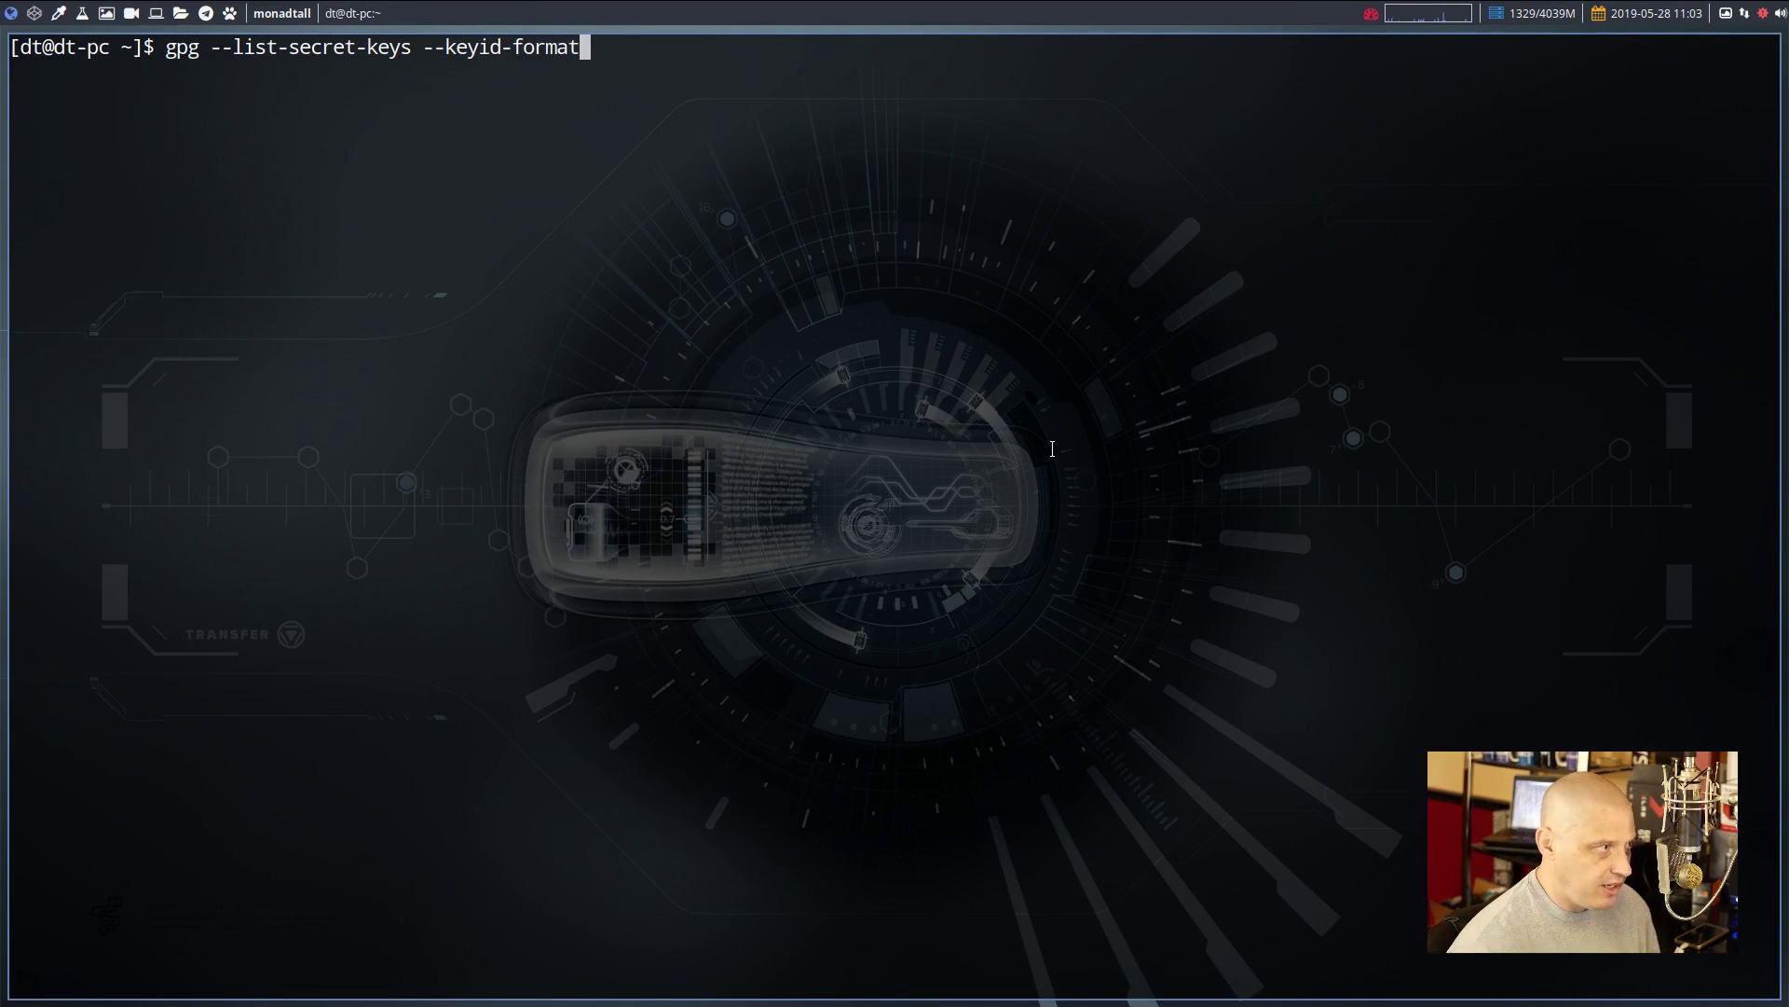
{"action": "type", "text": "LONG"}
{"action": "key", "text": "Return"}
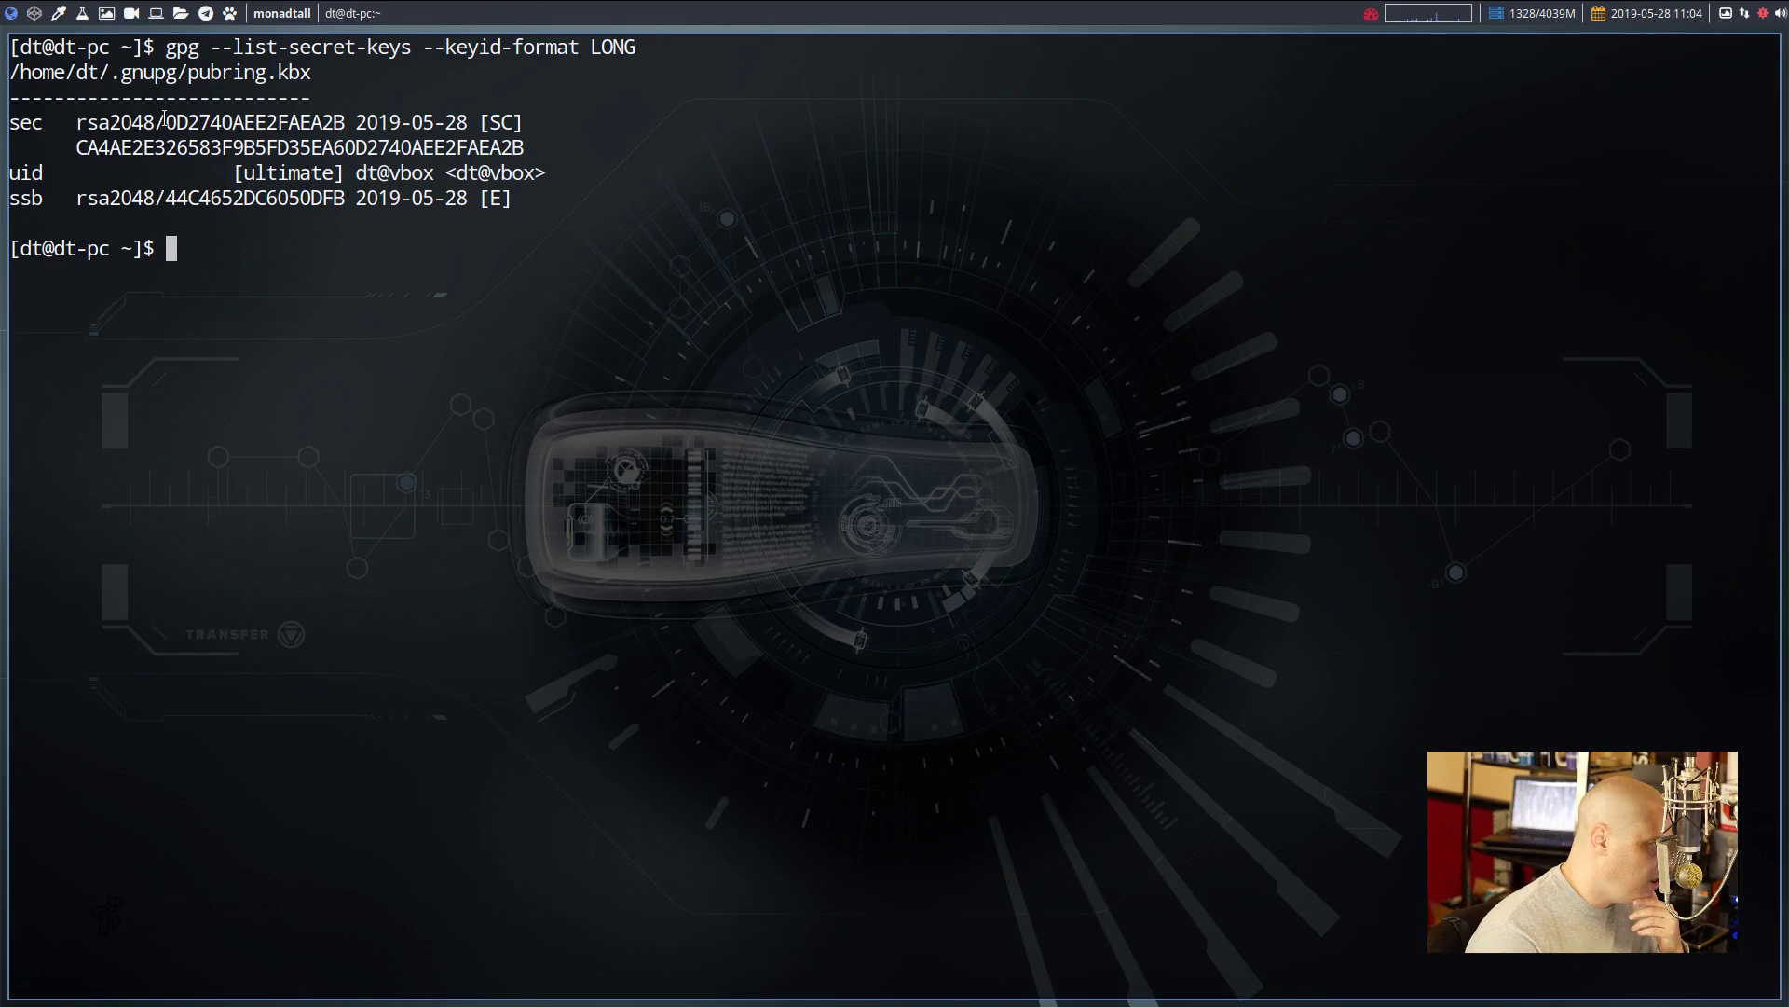
Select the long key ID 0D2740AEE2FAEA2B, test-paste it at the prompt, then clear it
{"action": "left_click_drag", "start_coordinate": [154, 123], "coordinate": [345, 123]}
{"action": "key", "text": "super+c"}
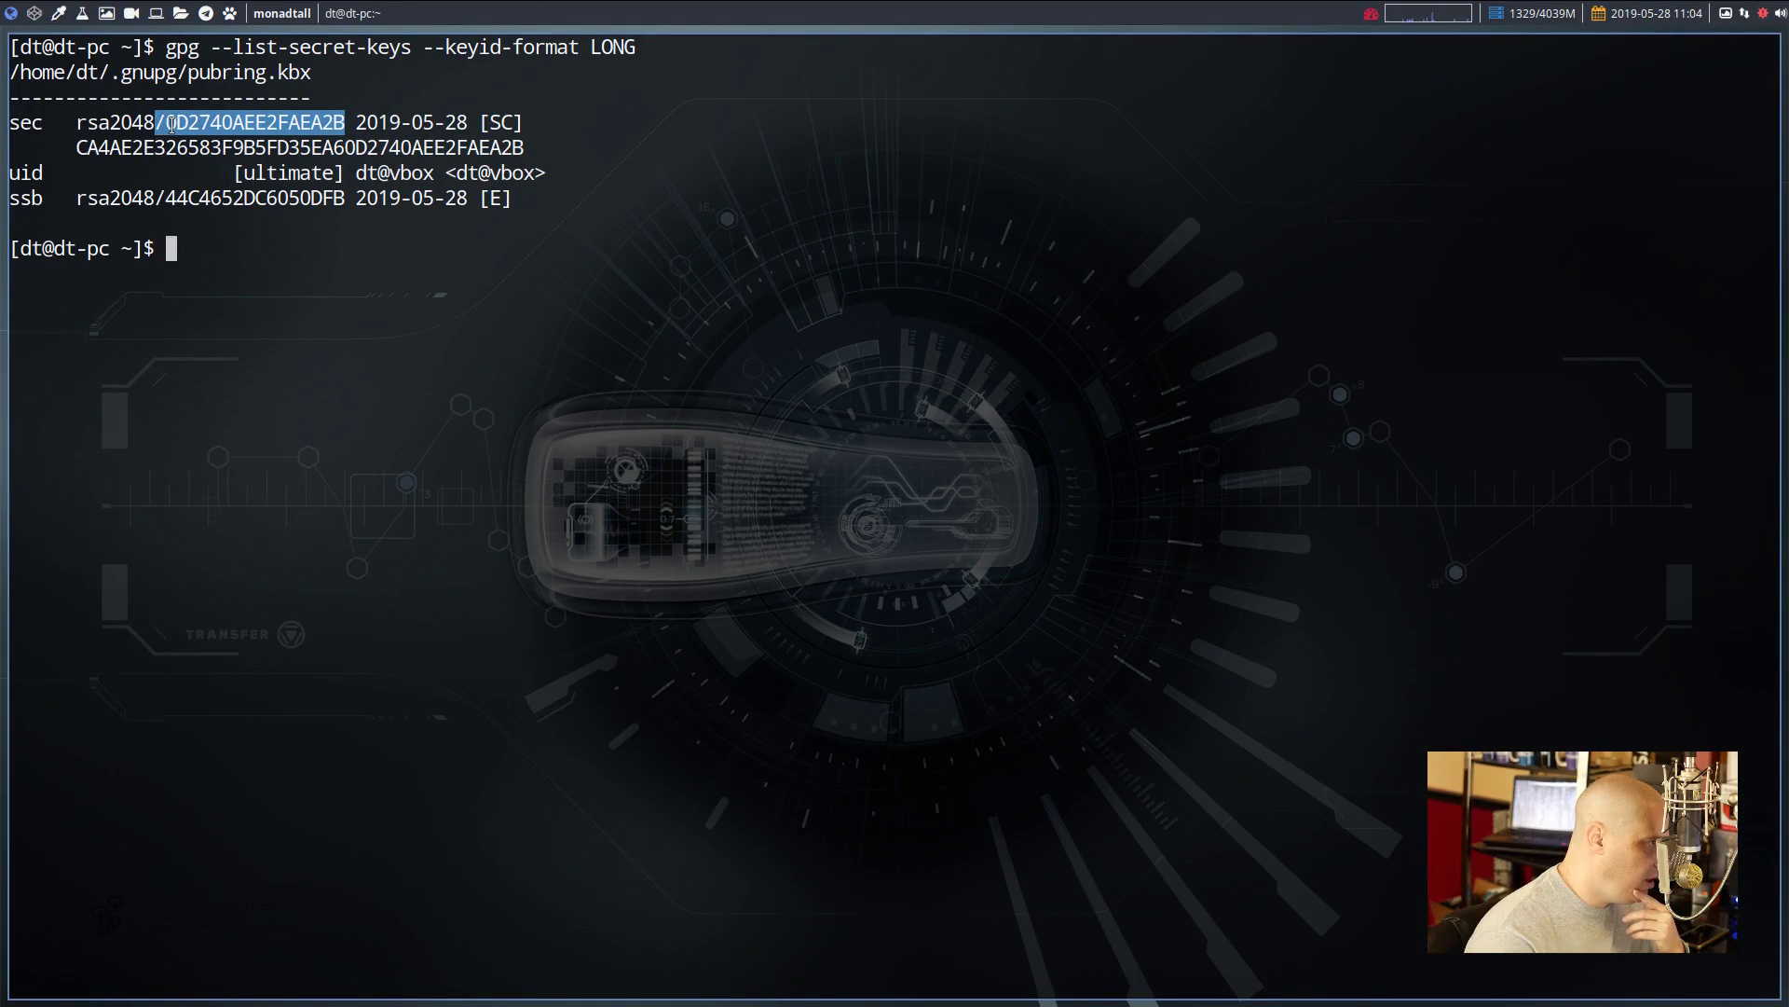
{"action": "left_click", "coordinate": [170, 115]}
{"action": "left_click_drag", "start_coordinate": [171, 116], "coordinate": [344, 122]}
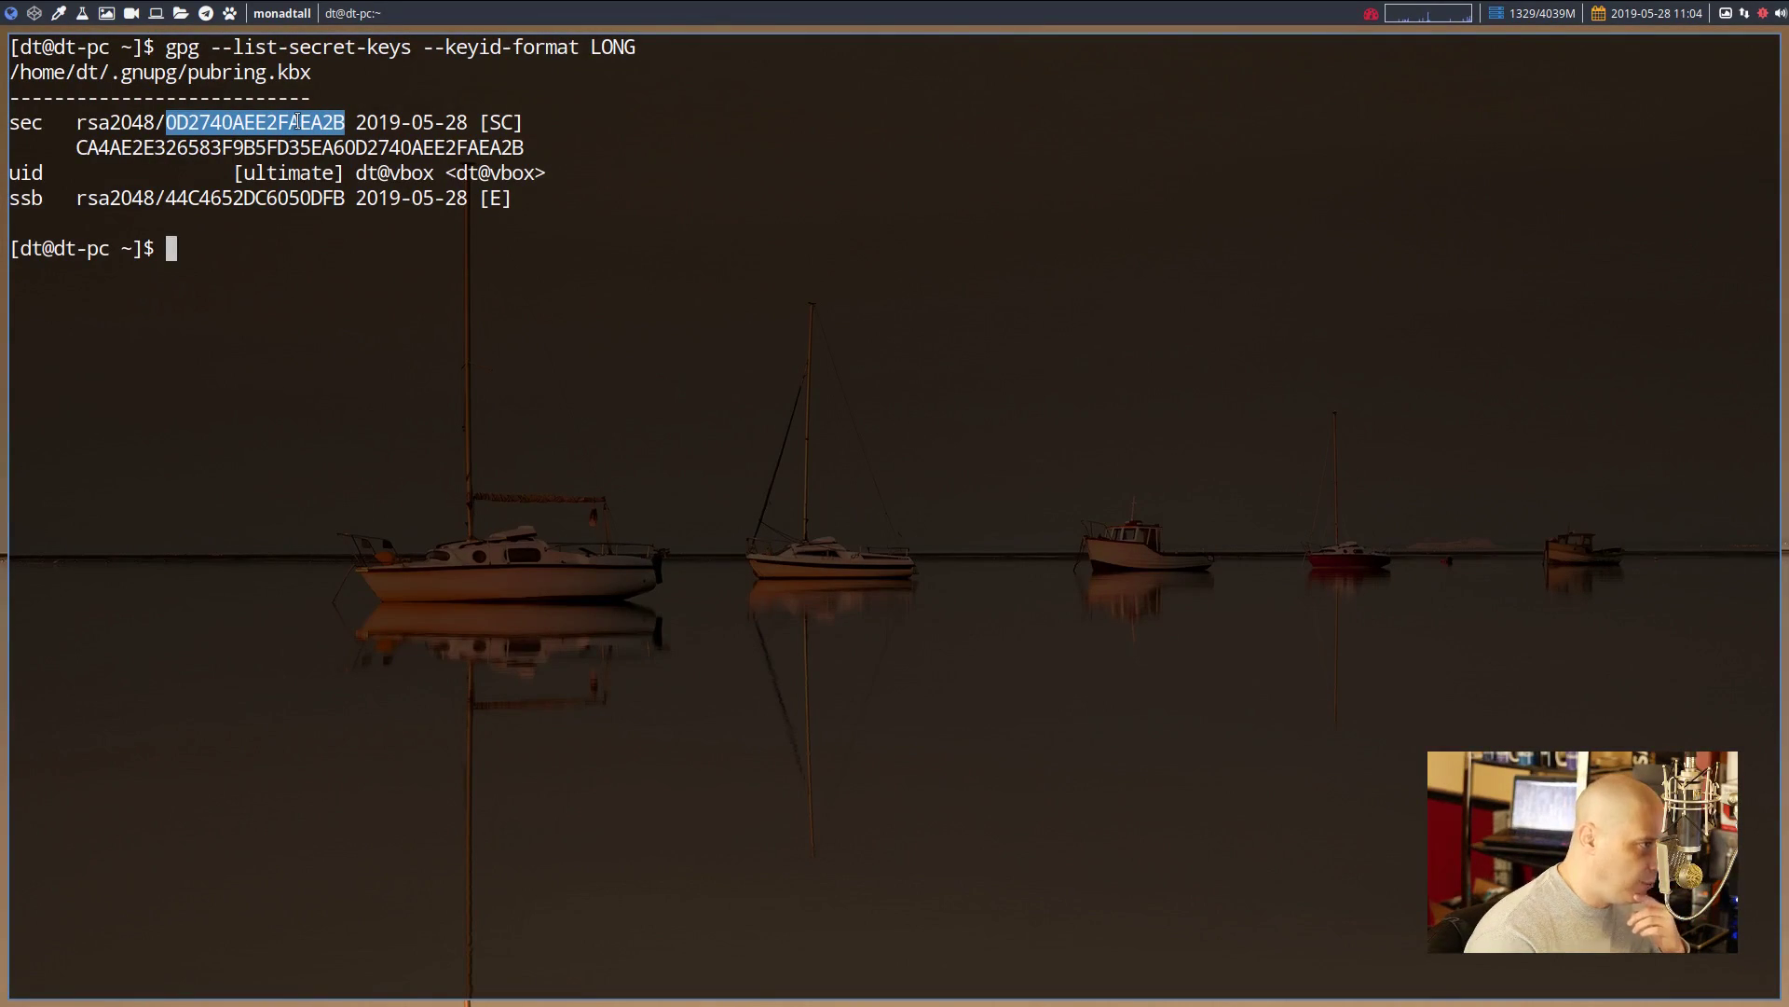
{"action": "middle_click", "coordinate": [296, 121]}
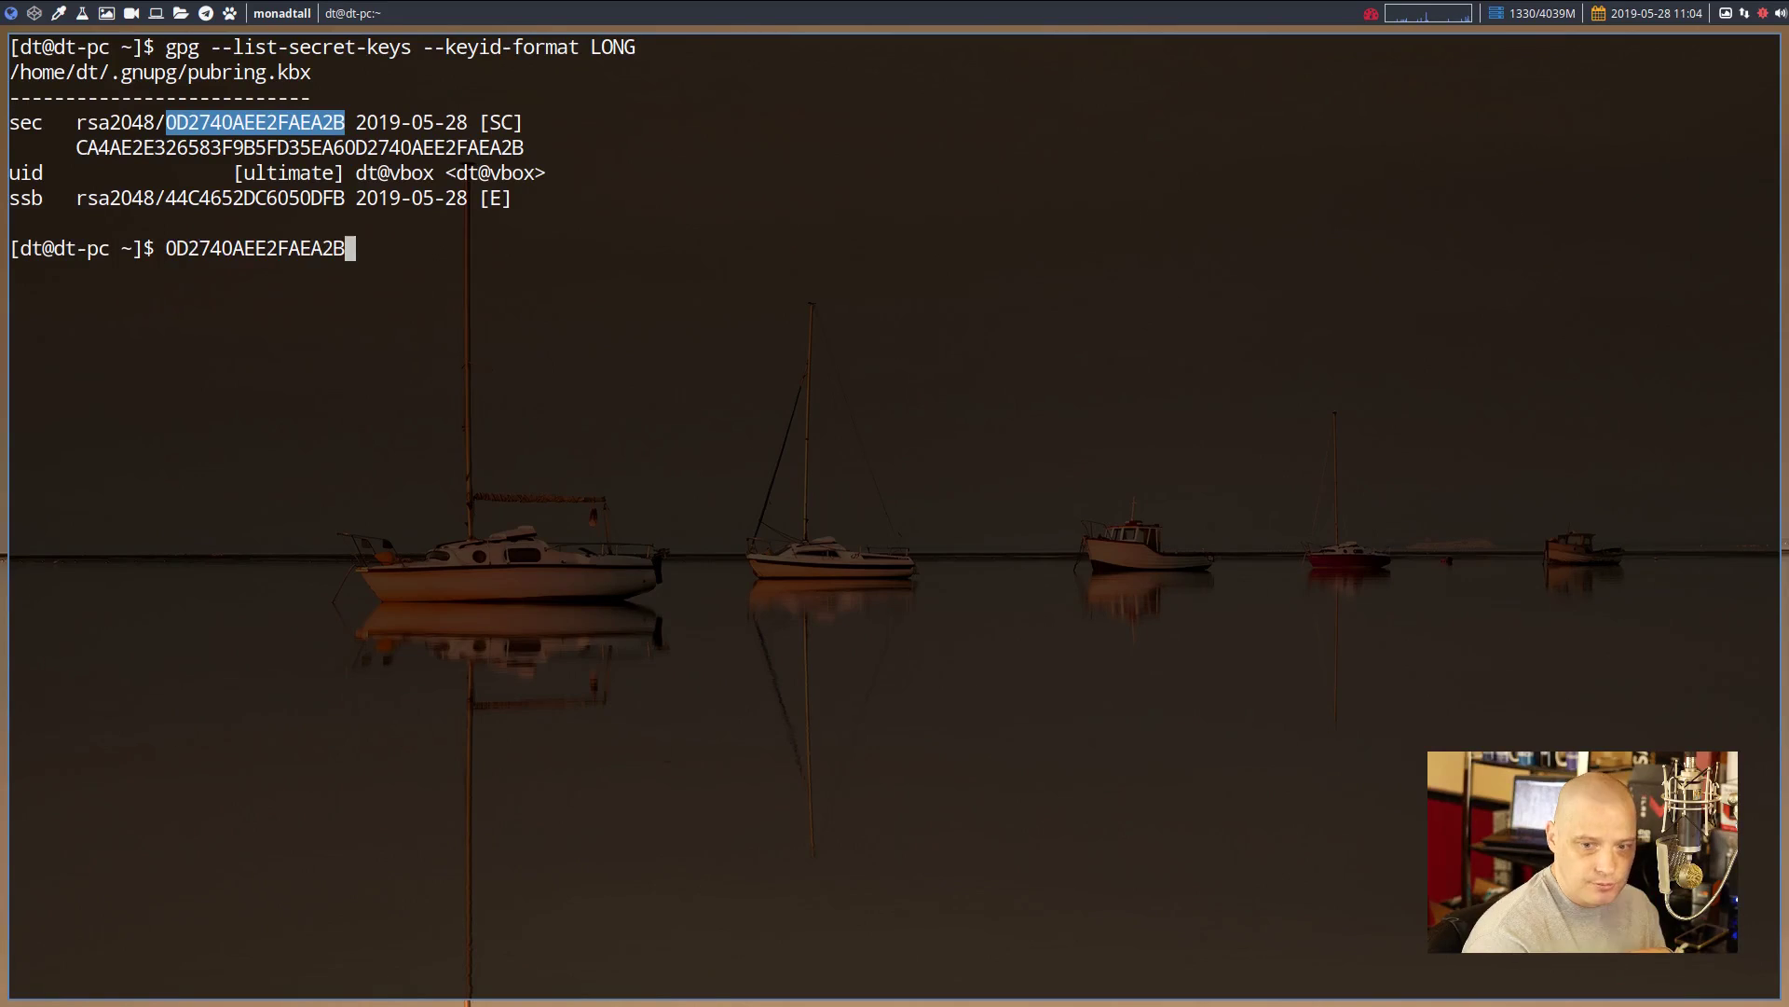
{"action": "key", "text": "ctrl+u"}
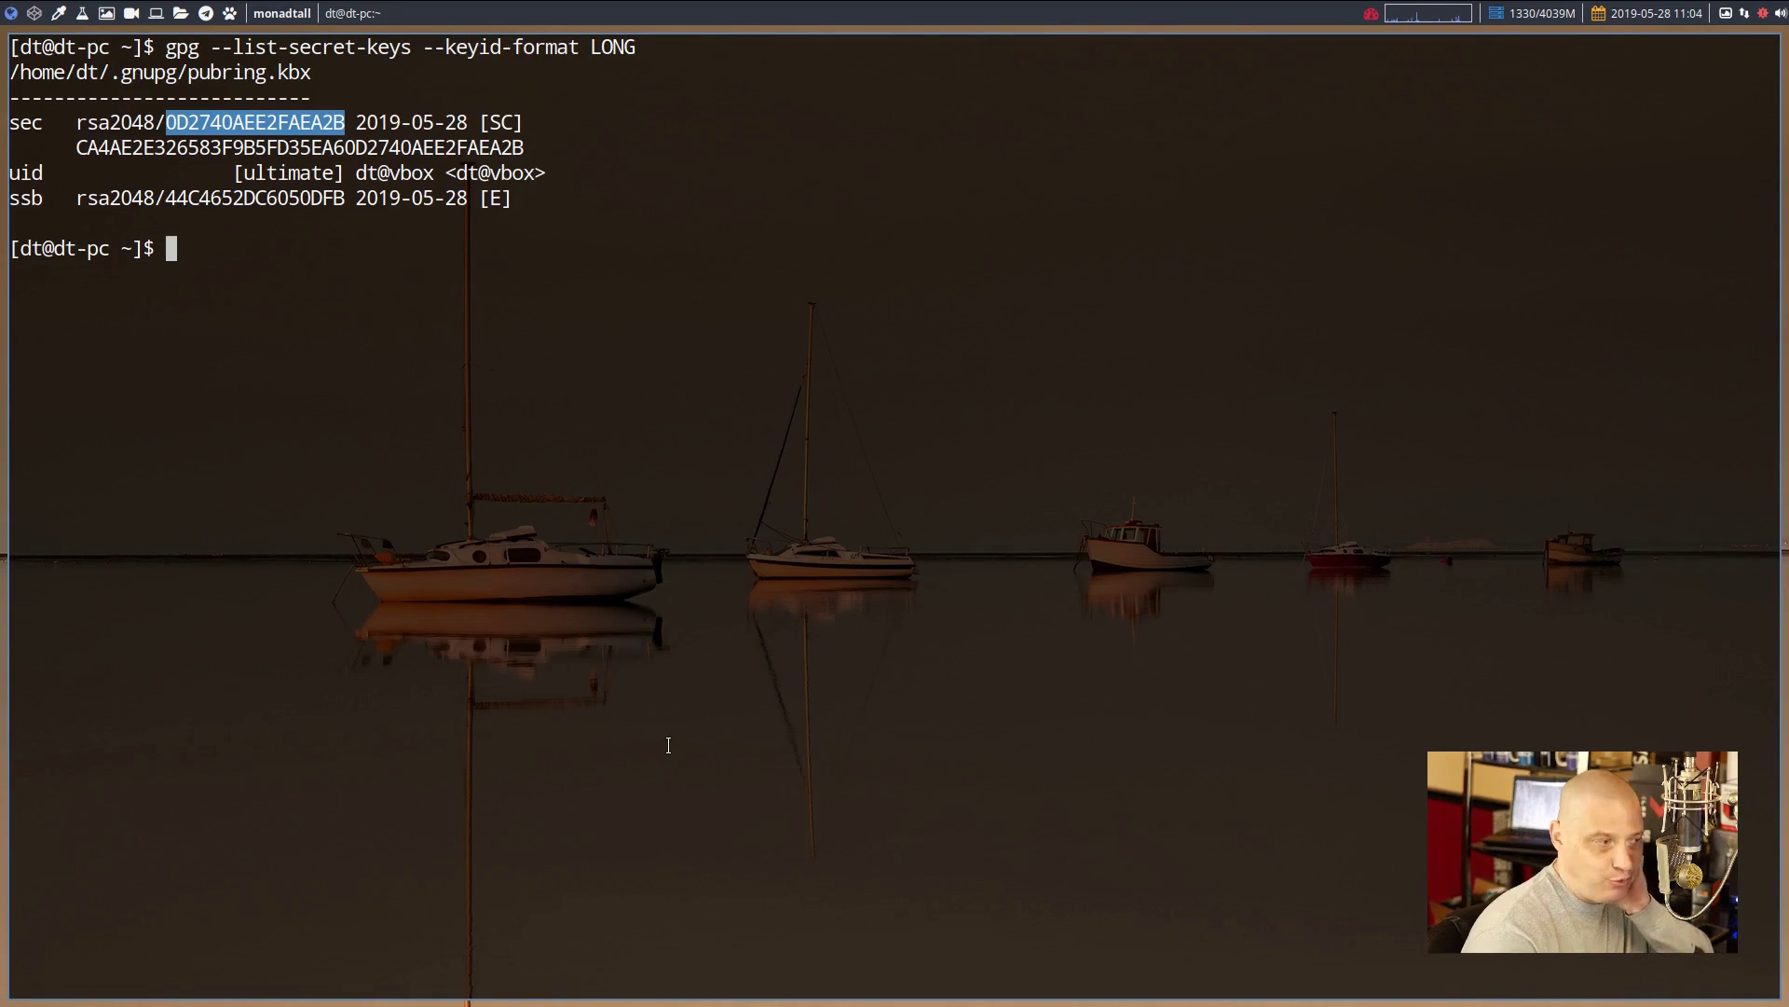
{"action": "left_click", "coordinate": [655, 502]}
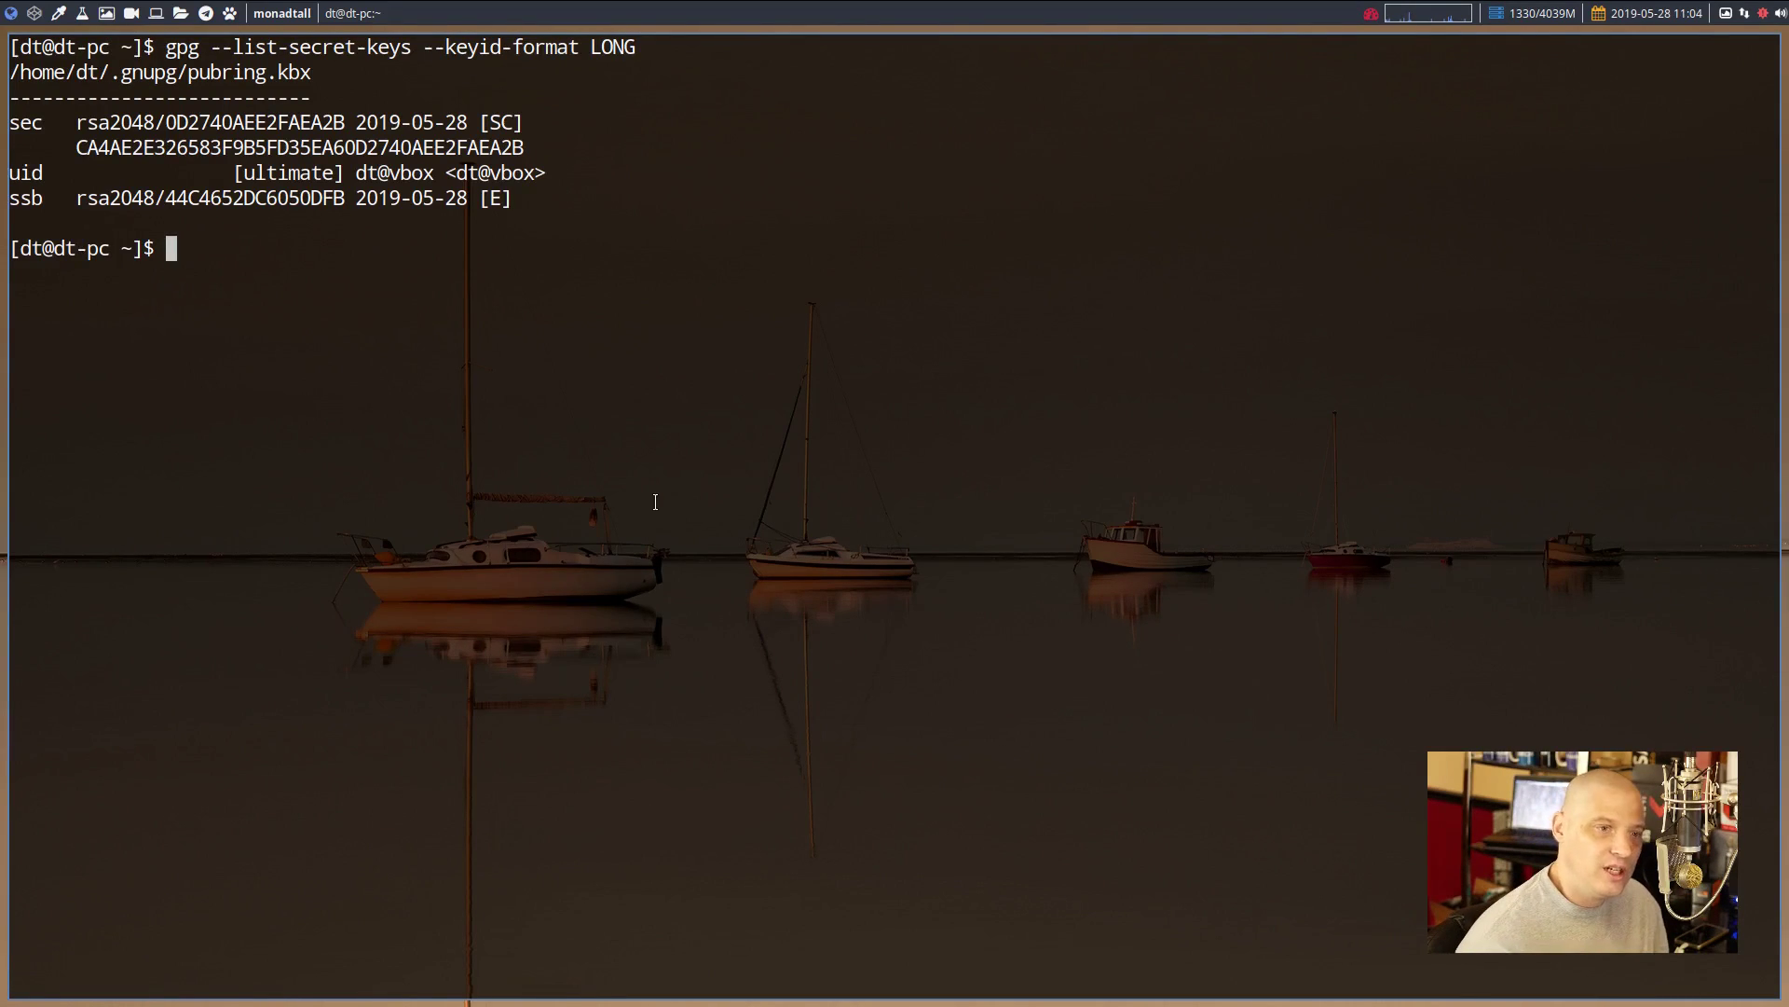
Initialize the store with pass init and the quoted new key ID, then list the empty tree
{"action": "type", "text": "pass init"}
{"action": "key", "text": "Return"}
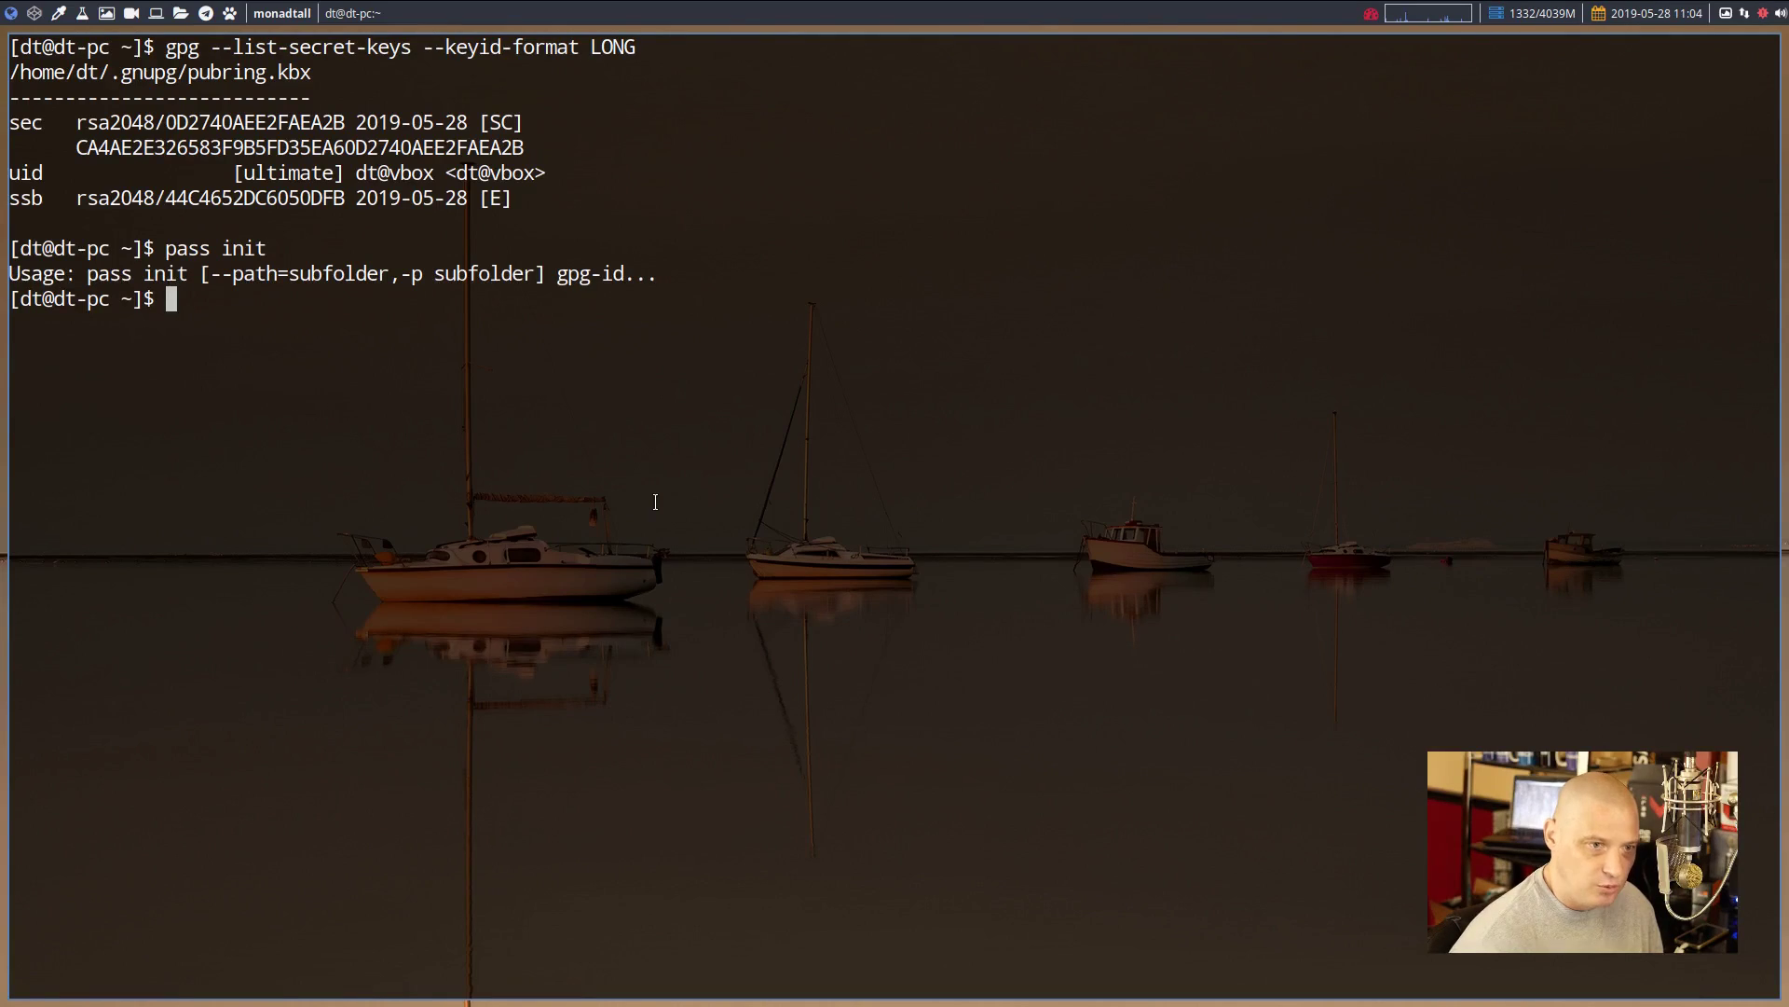
{"action": "key", "text": "Up"}
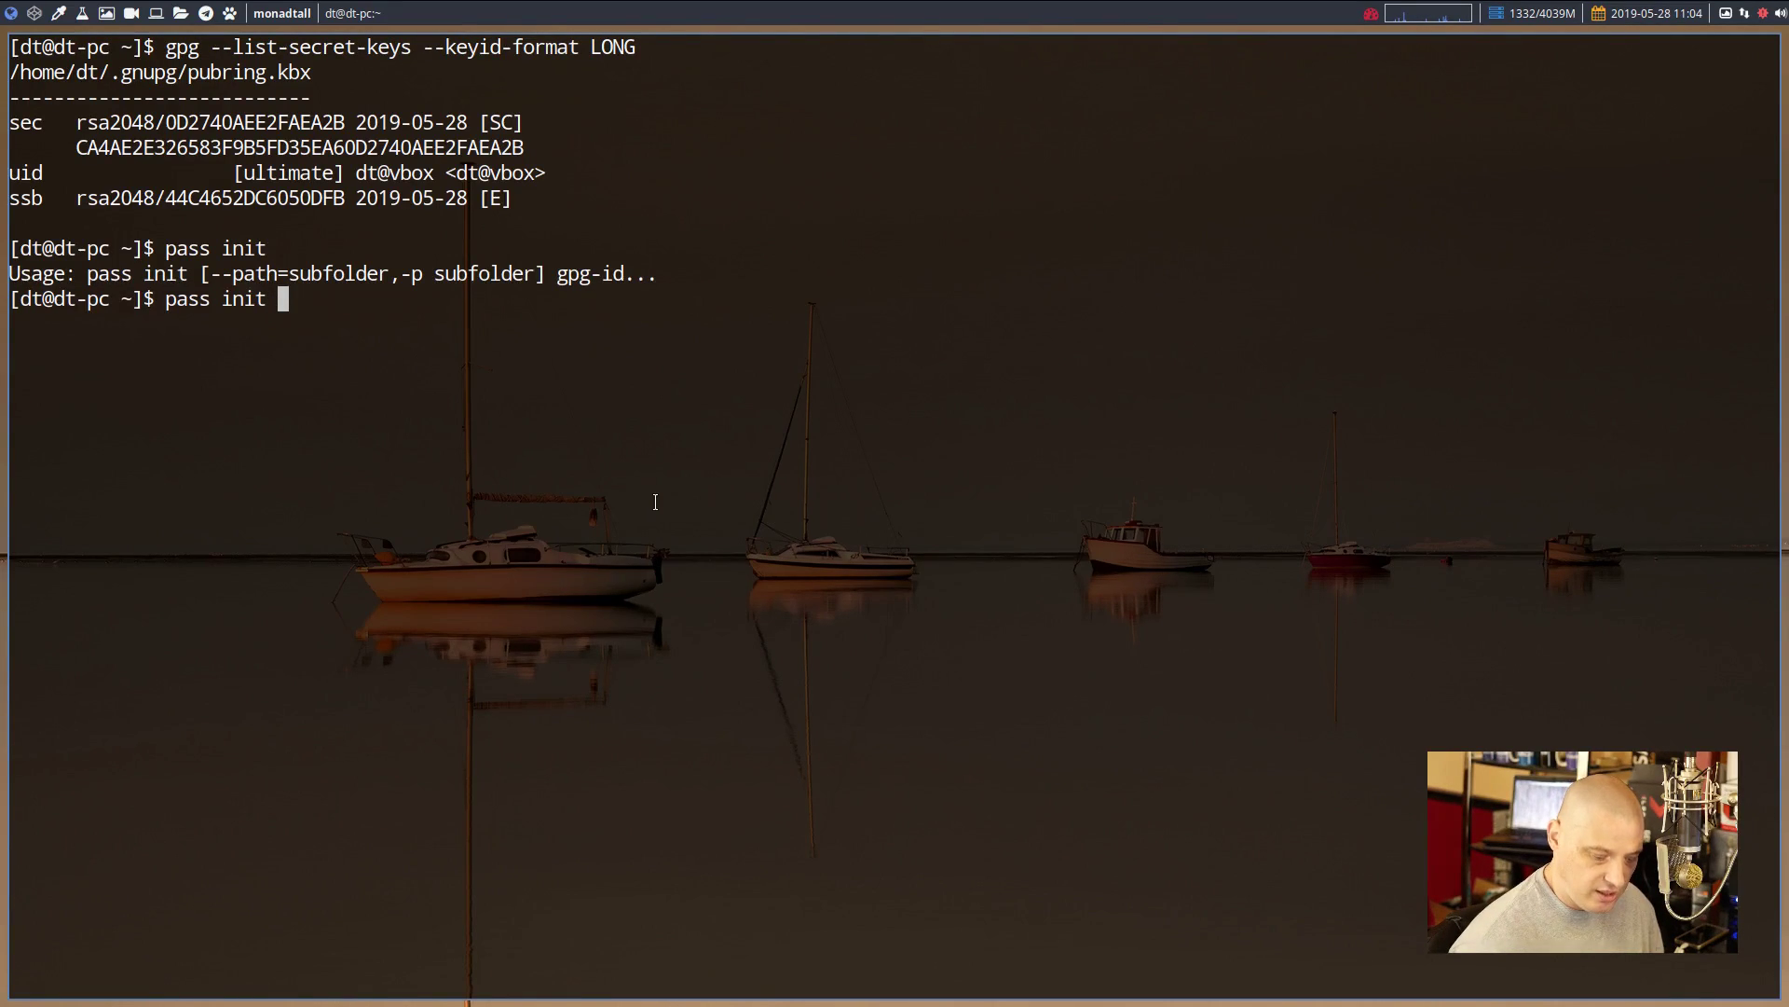
{"action": "type", "text": "\""}
{"action": "key", "text": "ctrl+shift+v"}
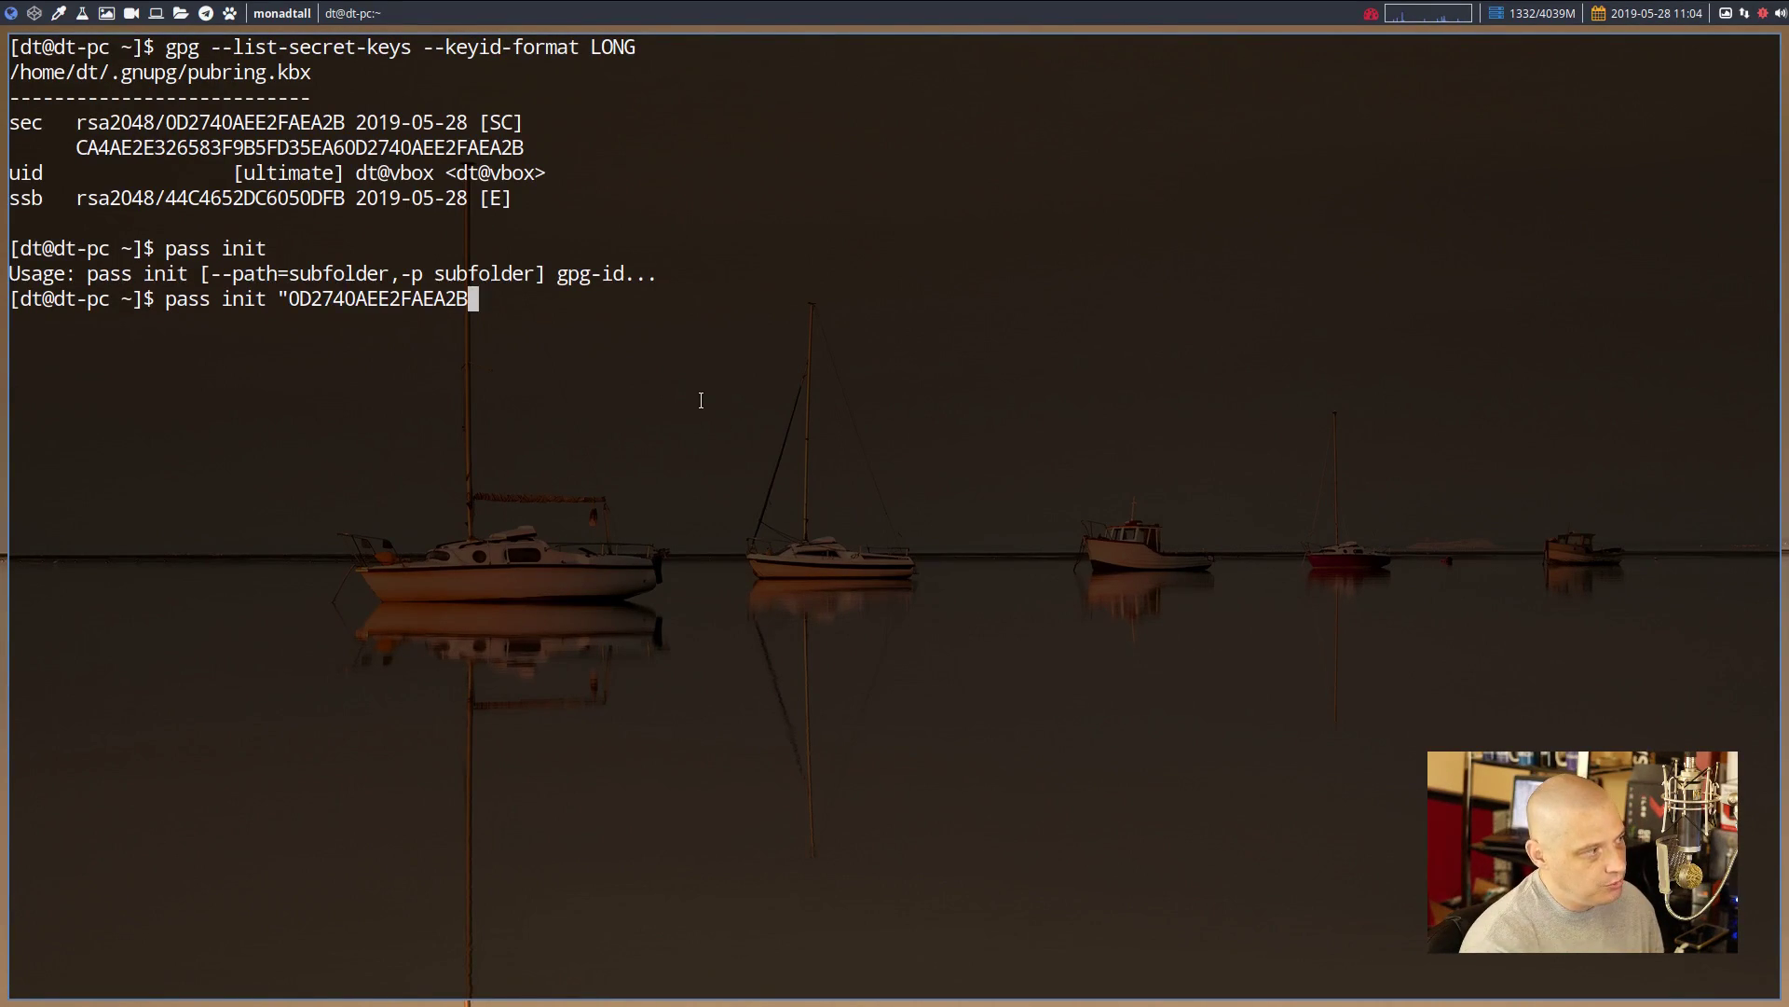
{"action": "type", "text": "\""}
{"action": "key", "text": "Return"}
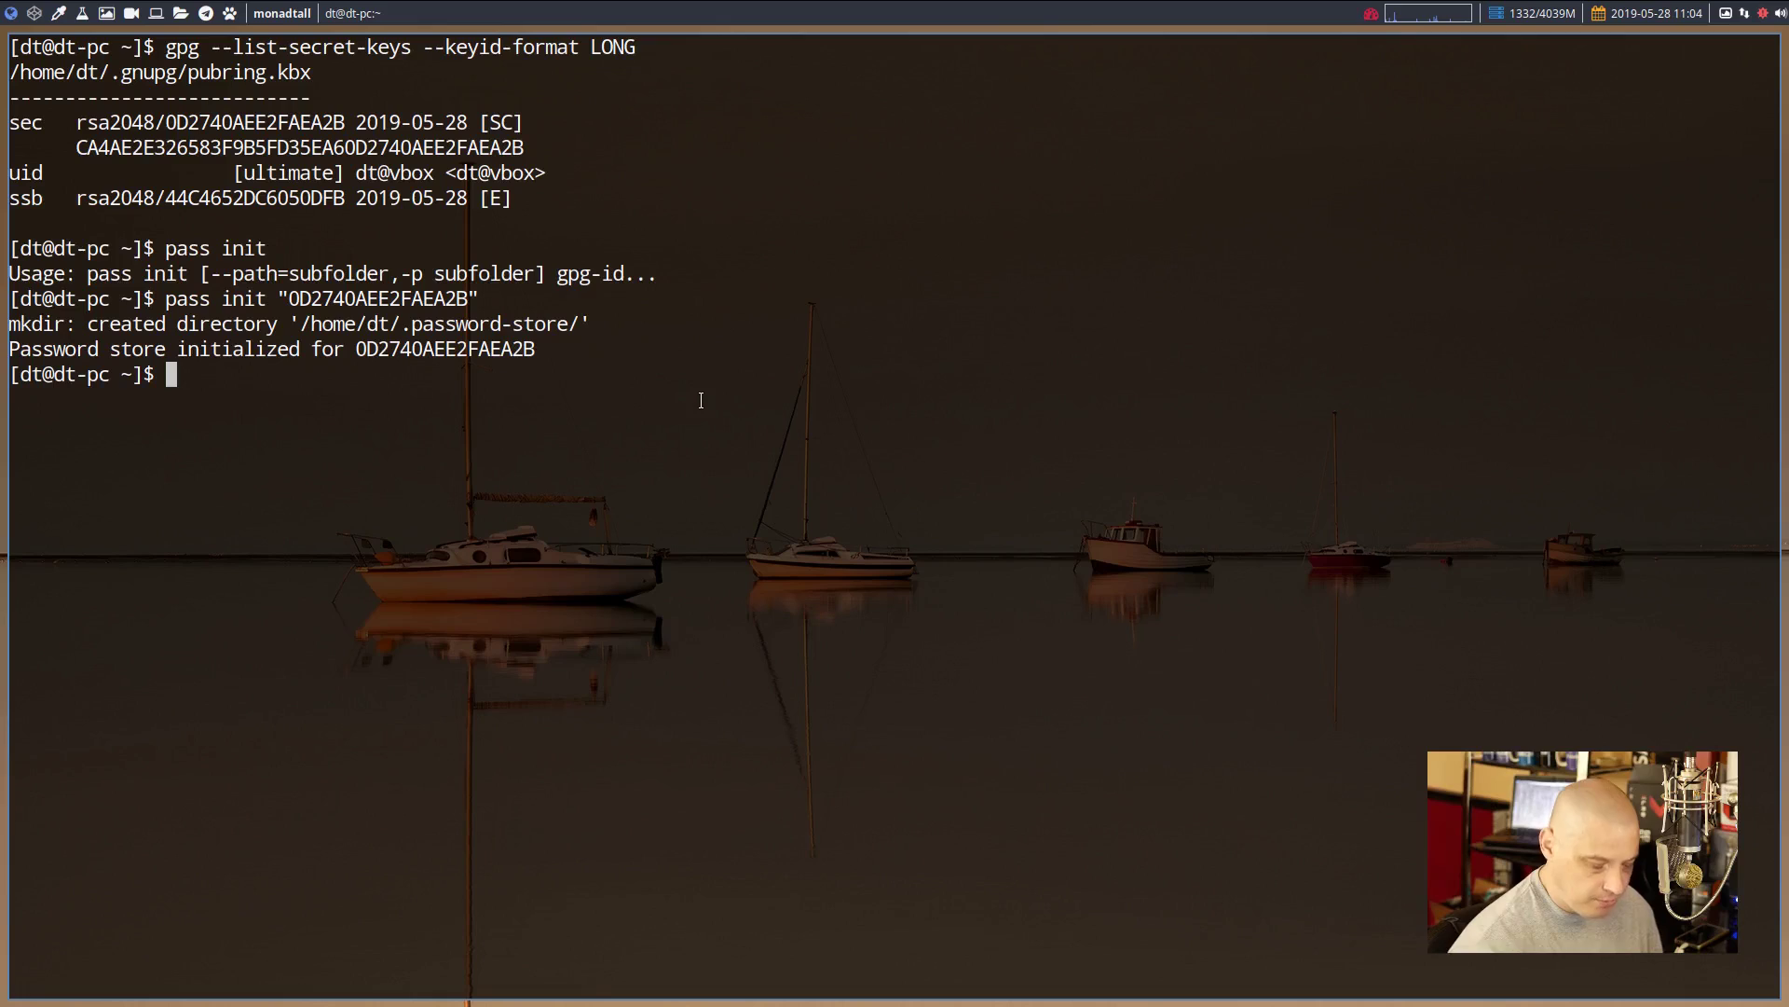
{"action": "type", "text": "pass"}
{"action": "key", "text": "Return"}
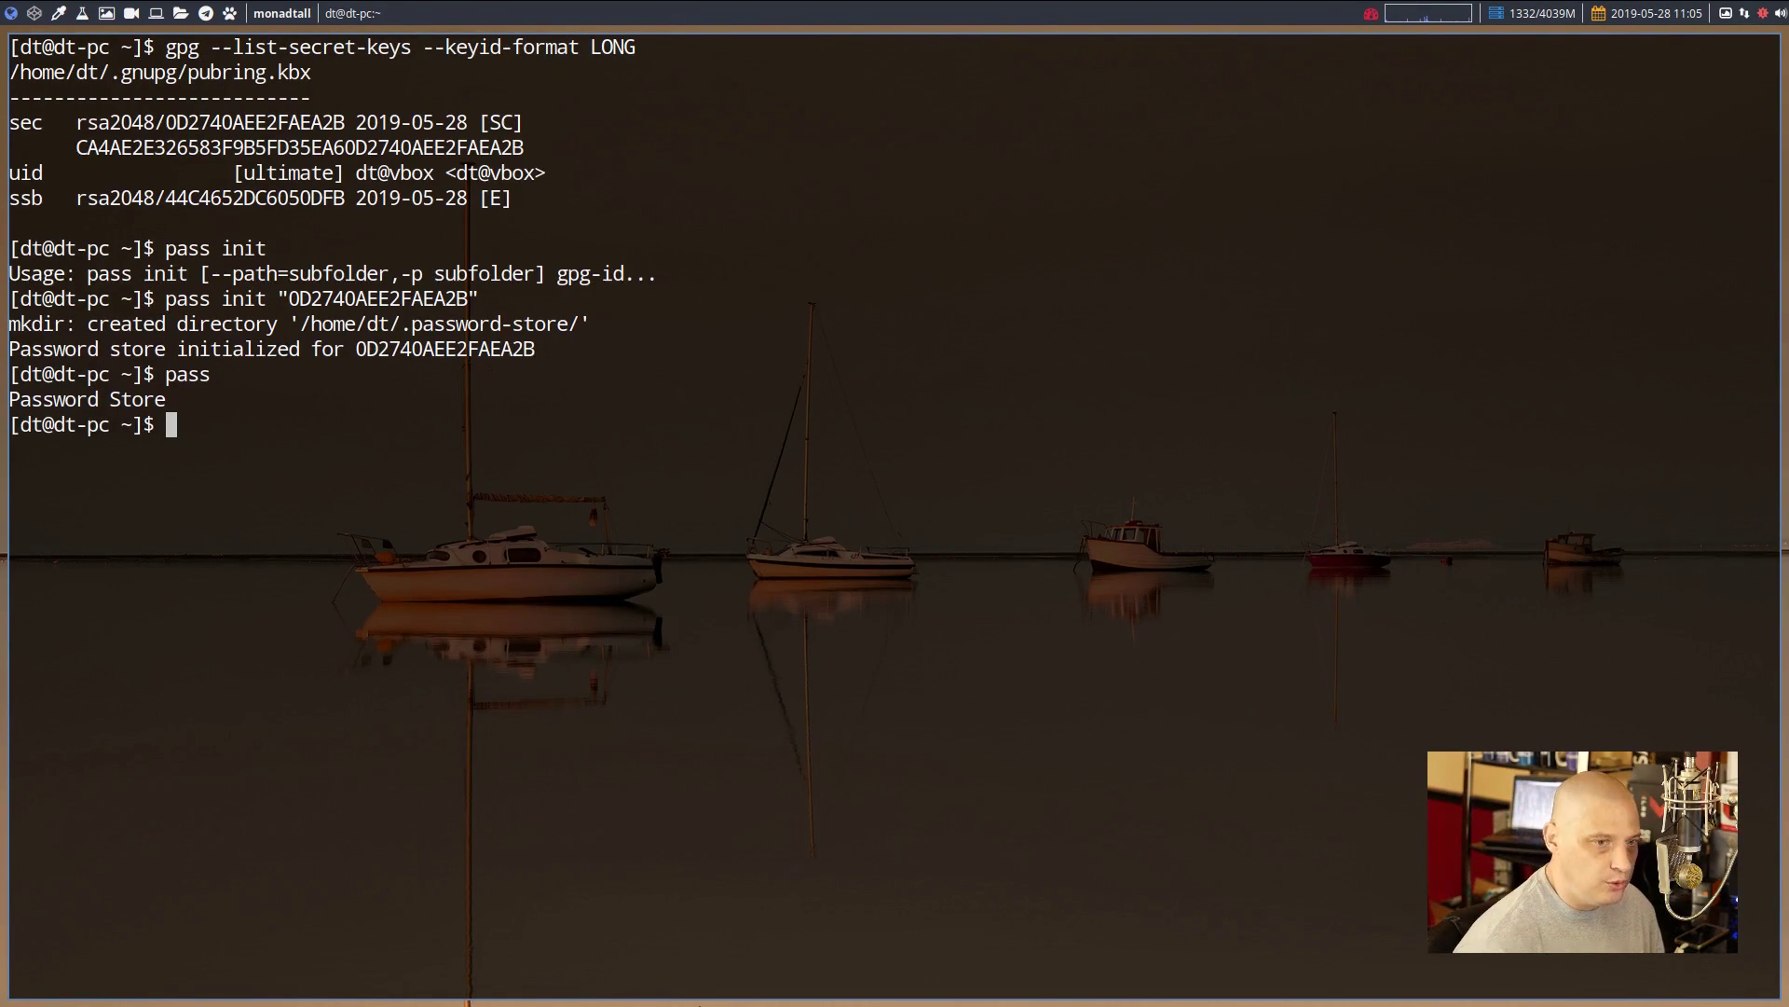
Insert a facebook.com entry with pass insert, entering the password twice, then list the store
{"action": "type", "text": "pass "}
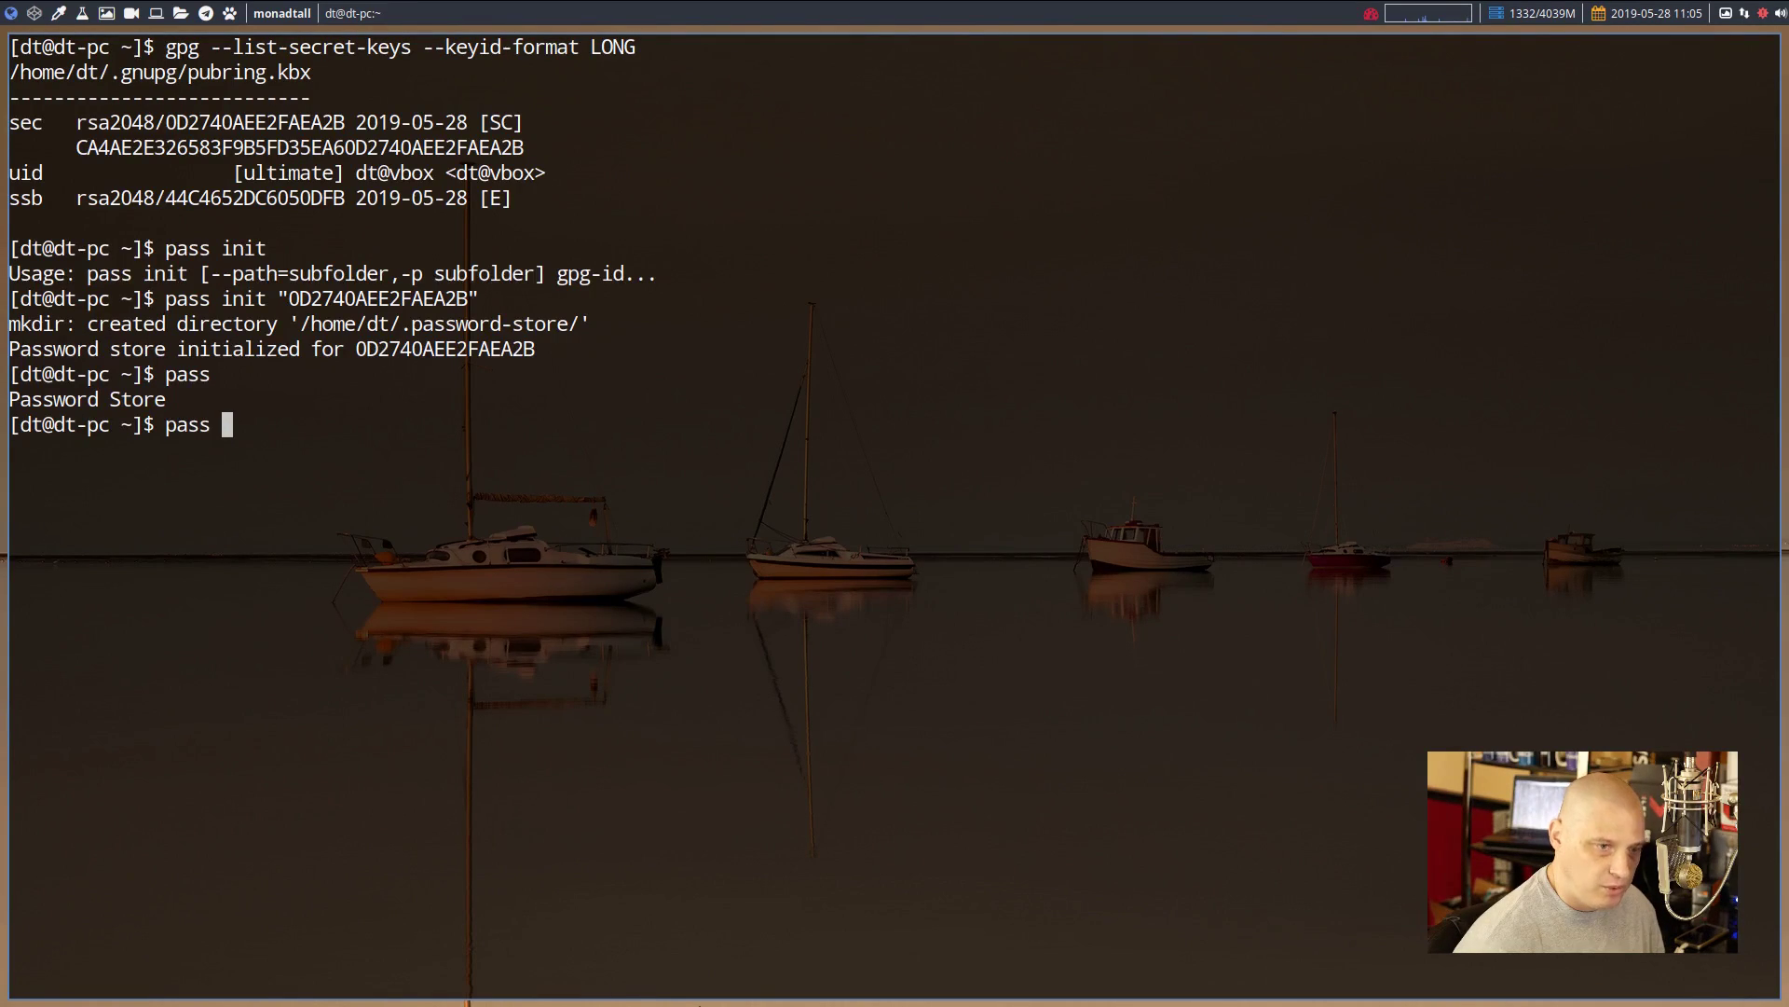
{"action": "type", "text": "insert"}
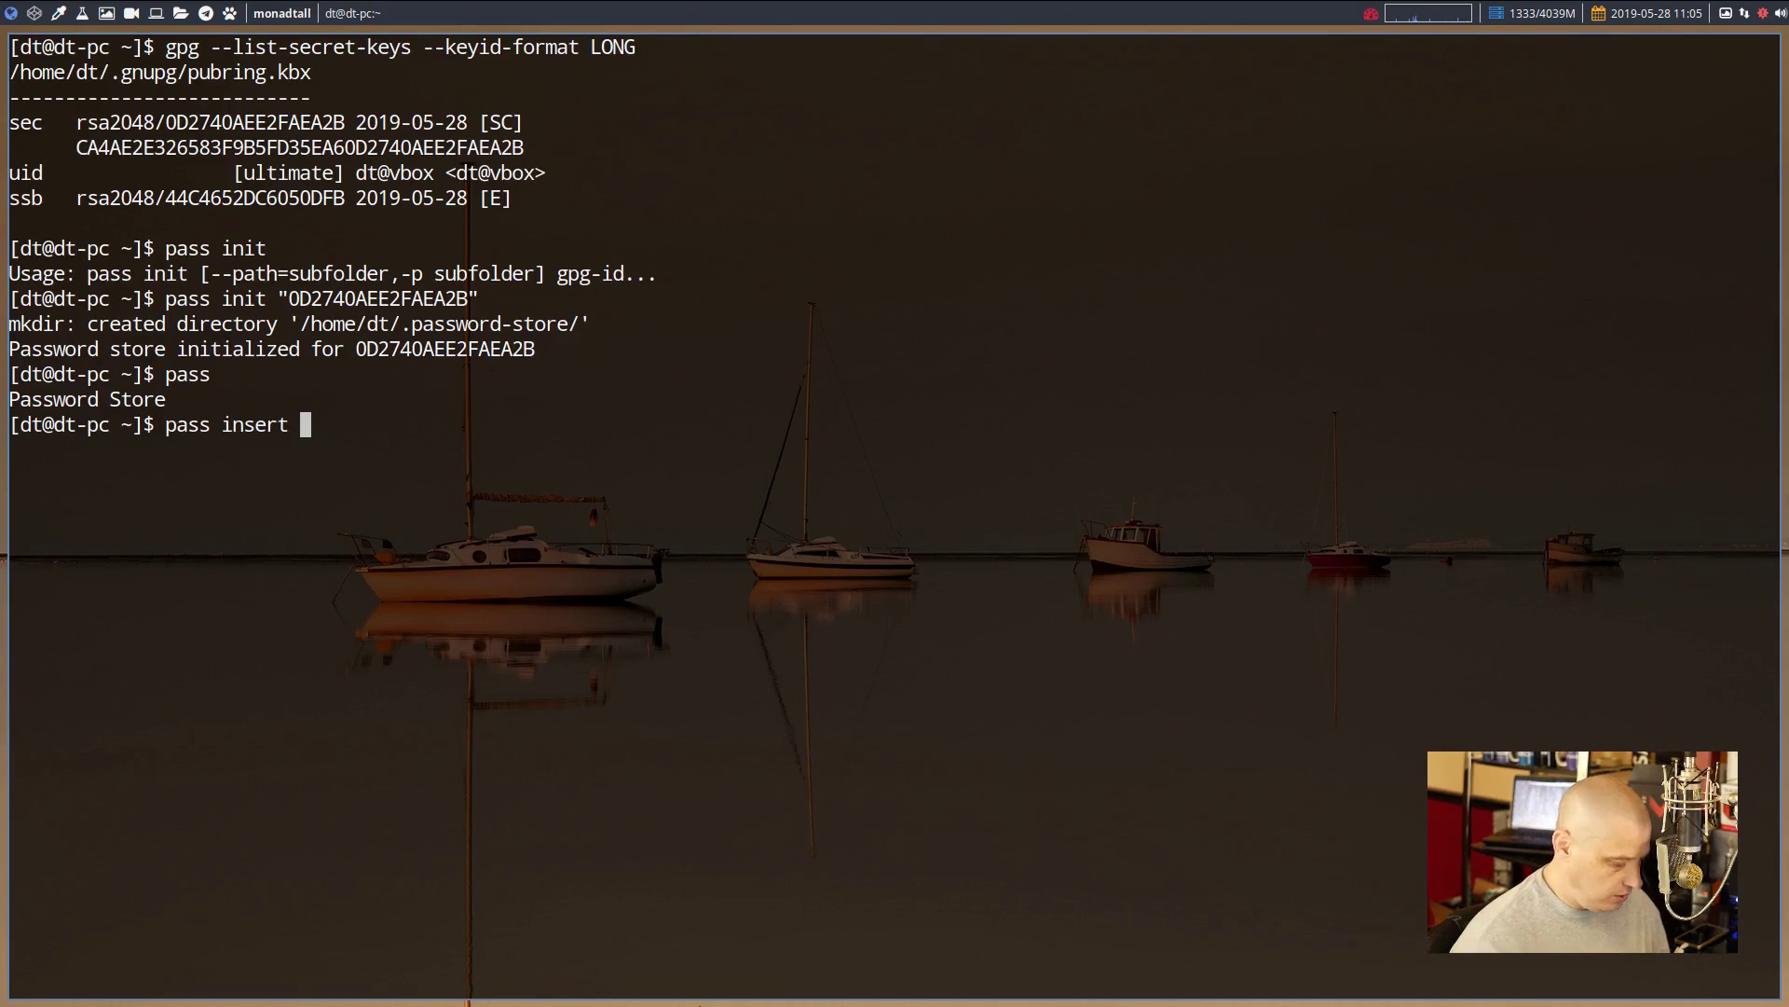
{"action": "type", "text": "facebook."}
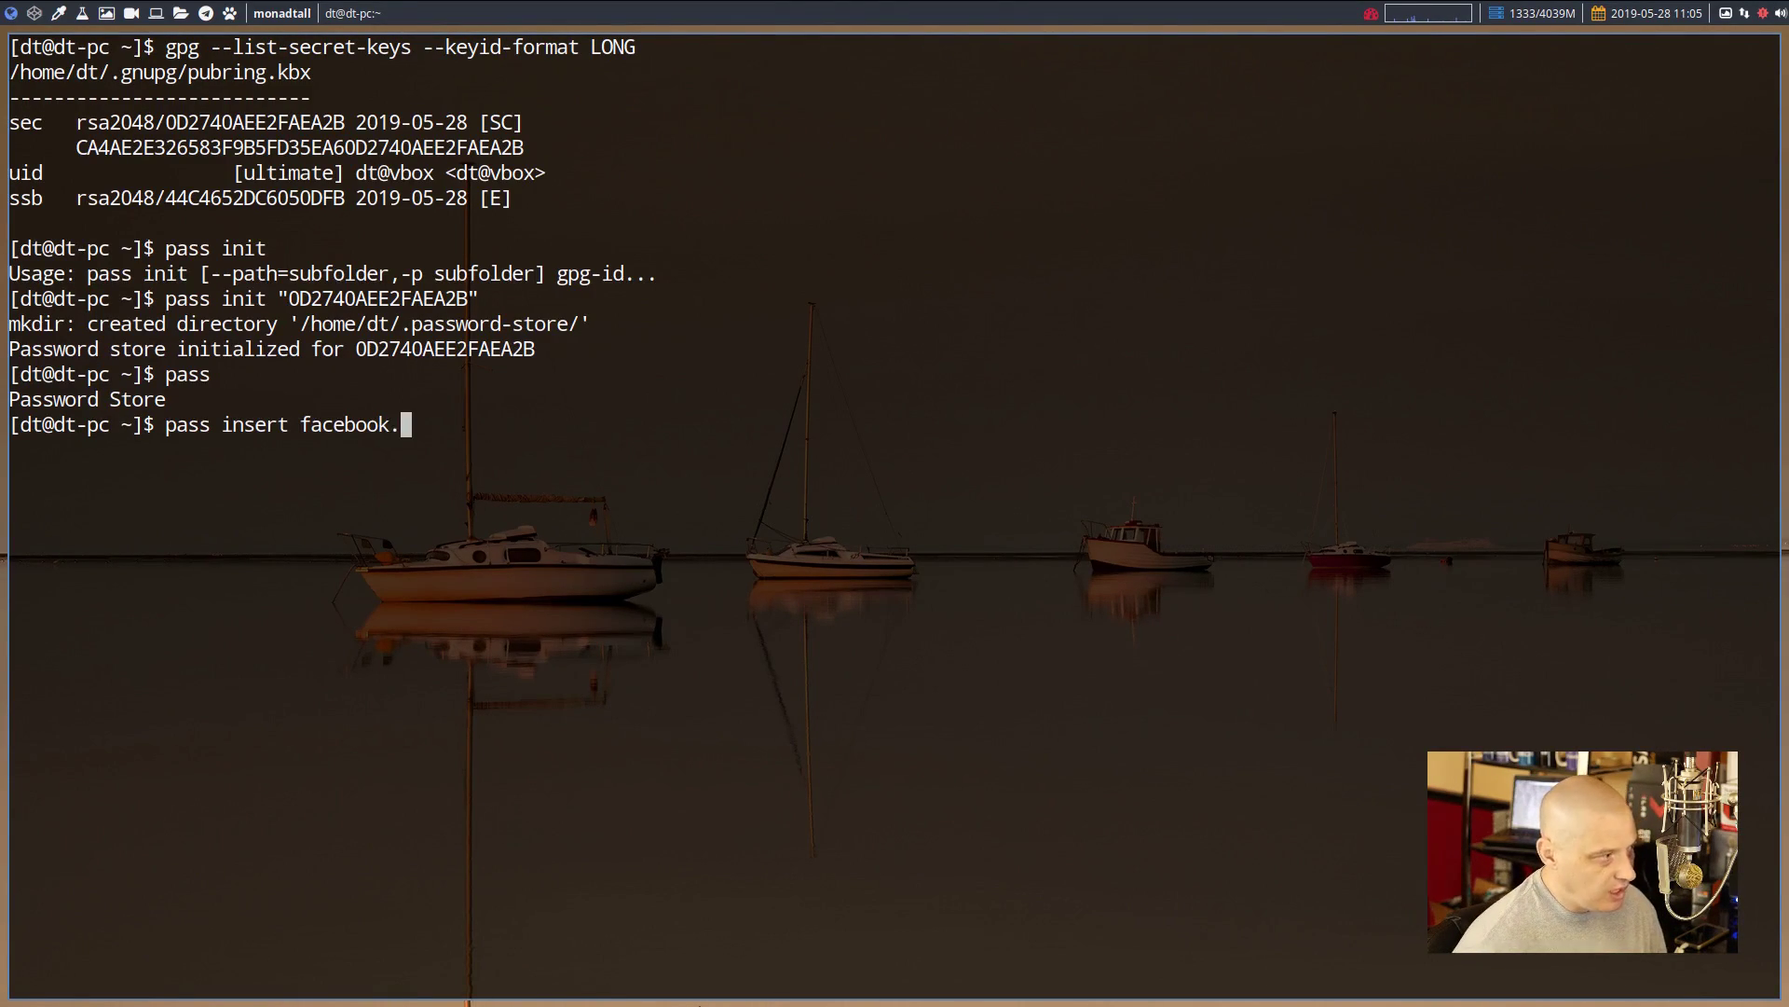
{"action": "type", "text": "com"}
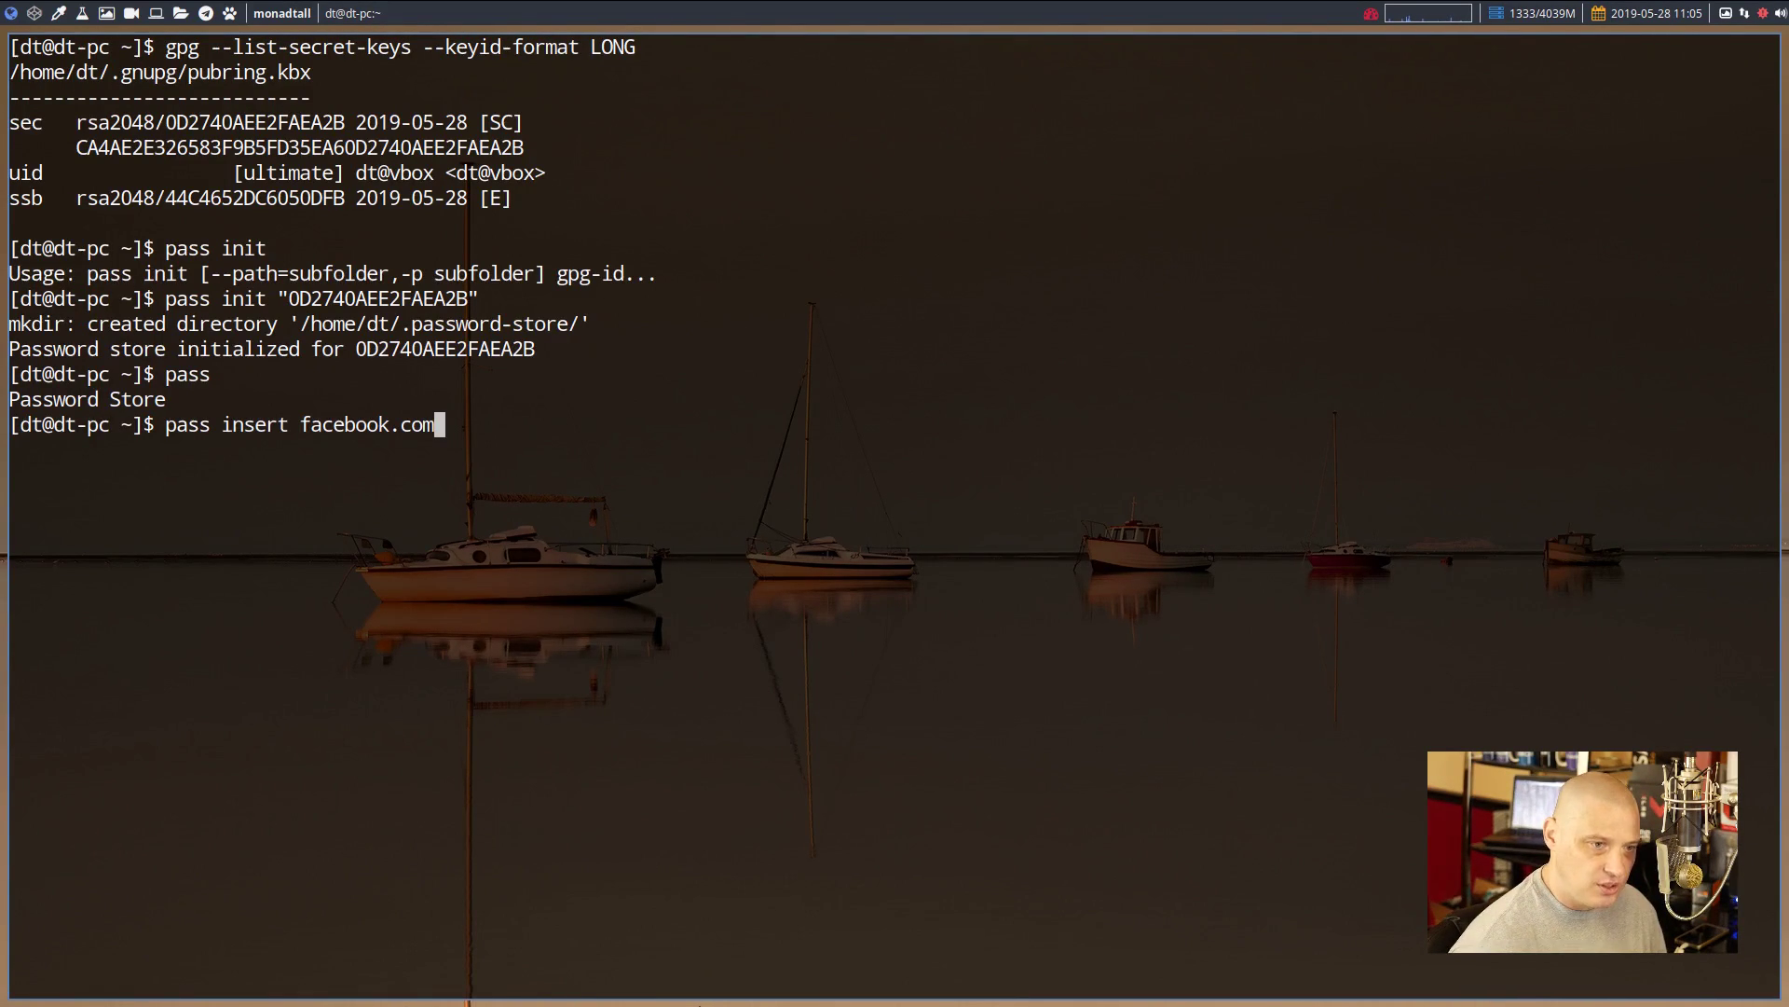
{"action": "key", "text": "Return"}
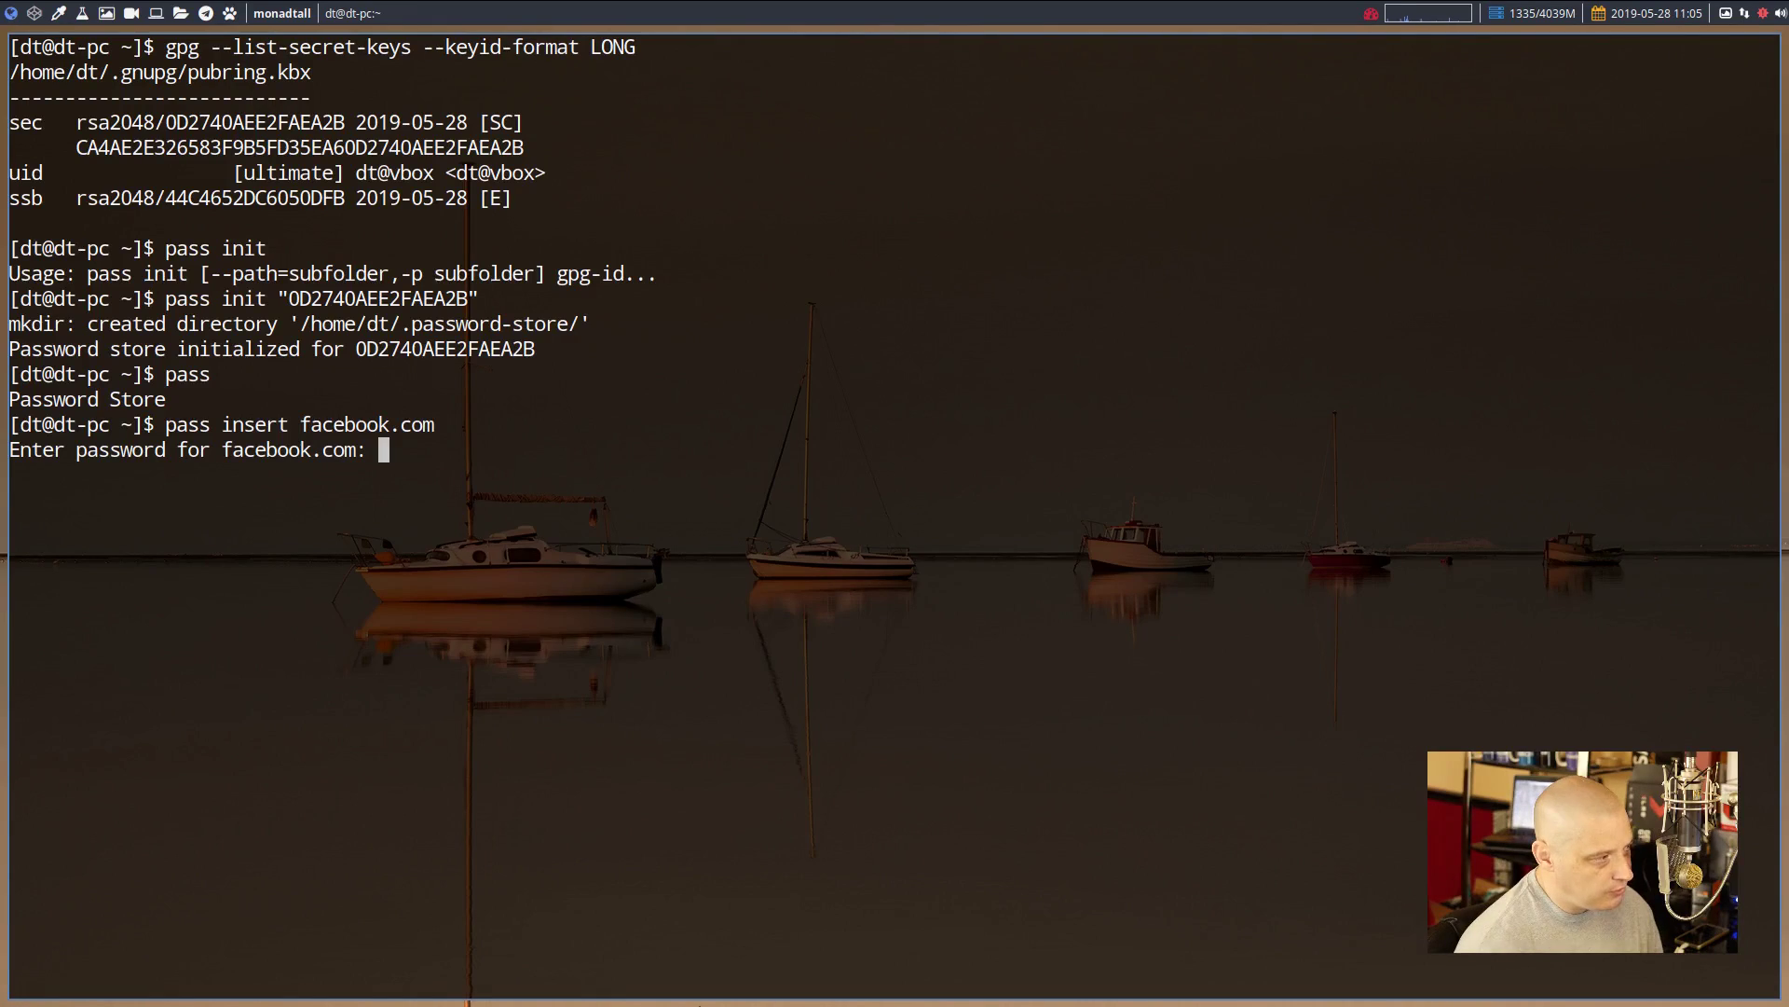
{"action": "key", "text": "Return"}
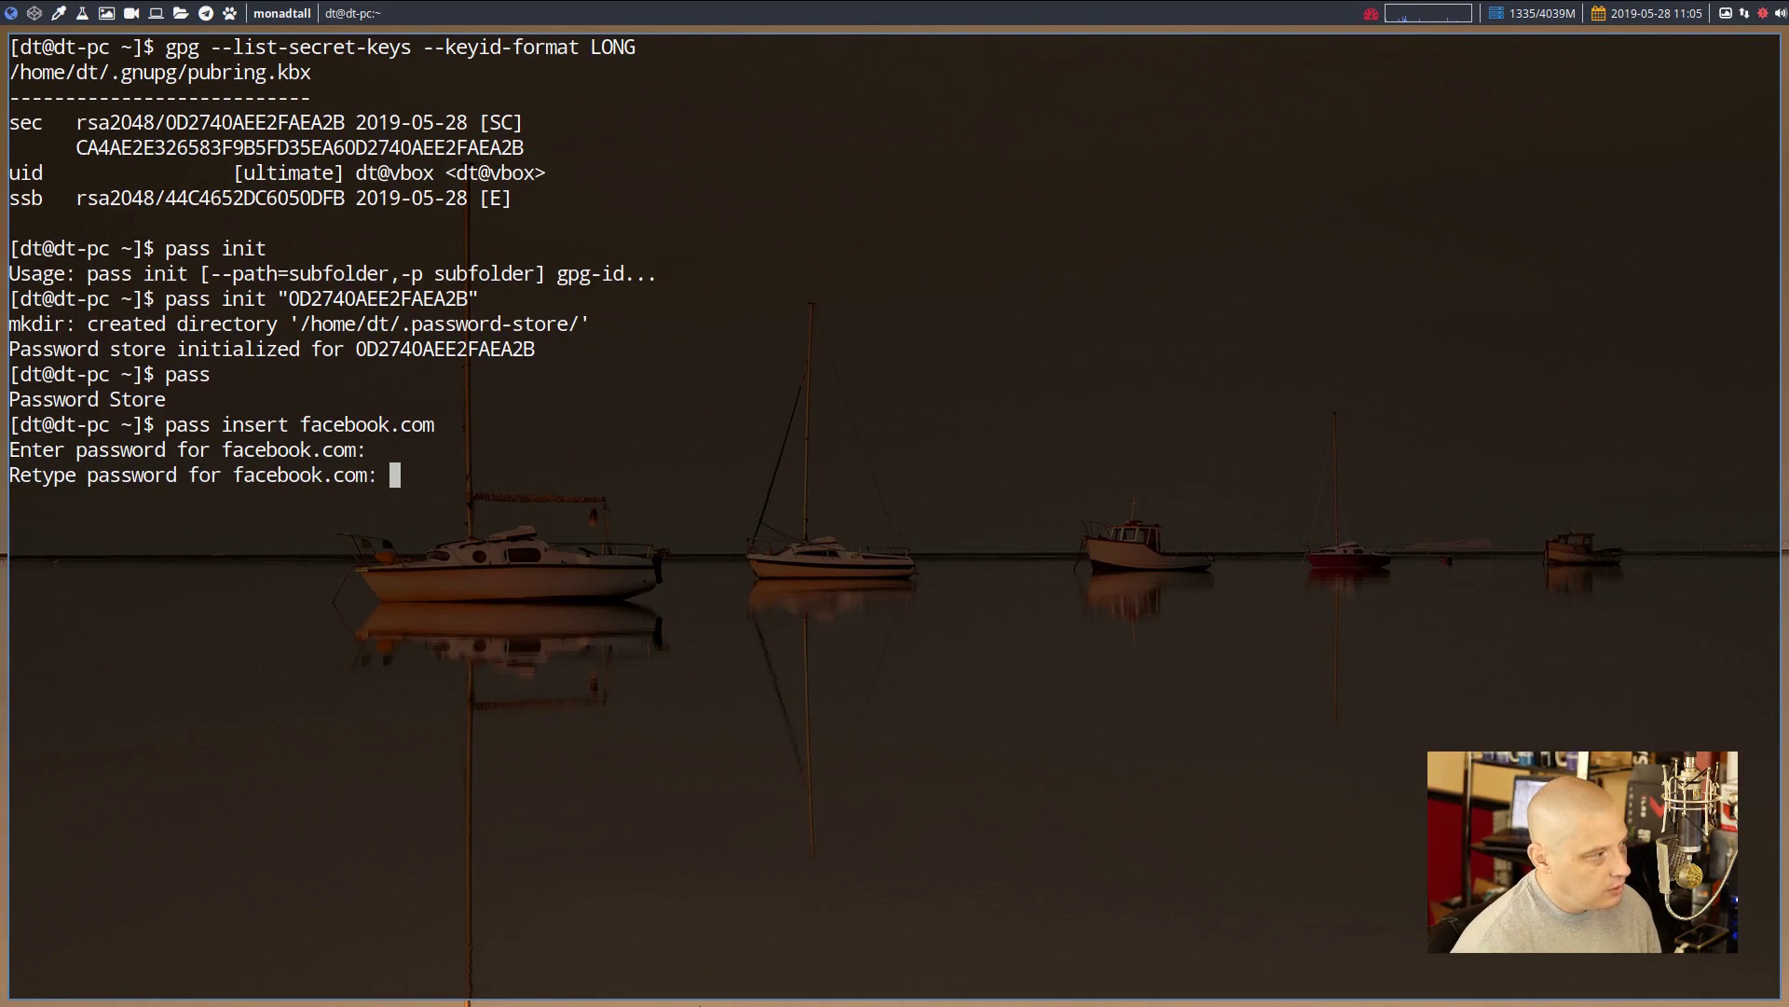
{"action": "key", "text": "Return"}
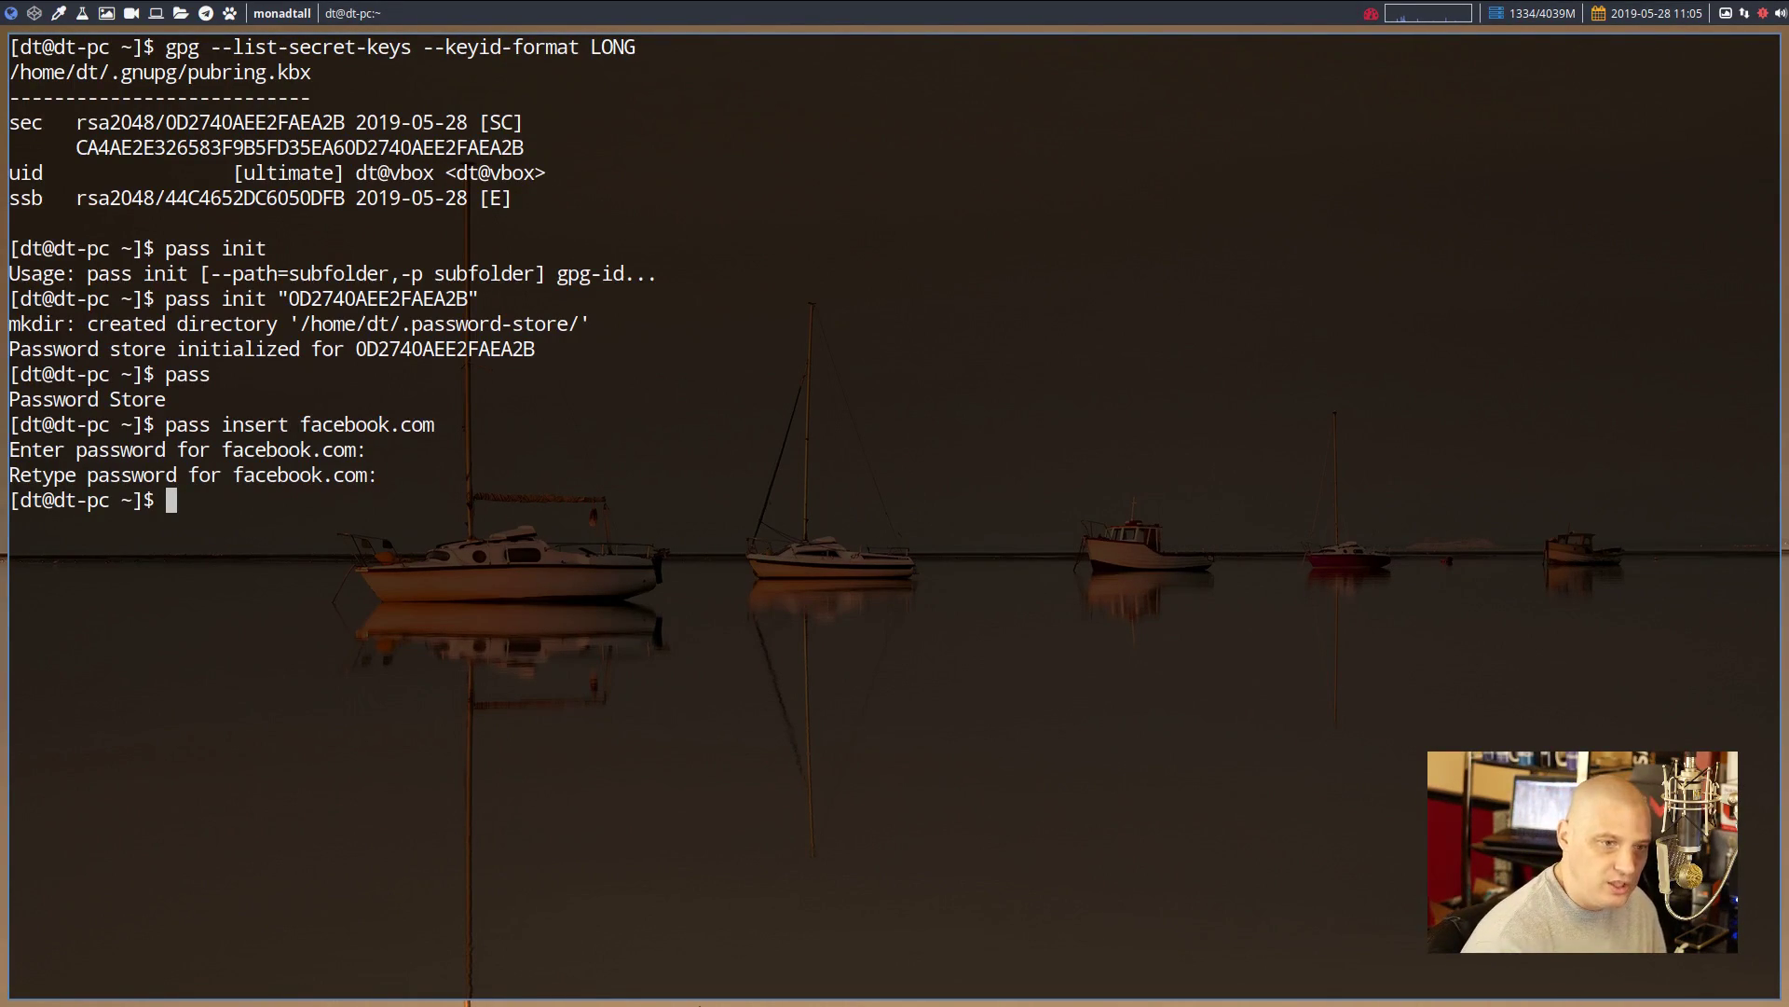
{"action": "type", "text": "pass"}
{"action": "key", "text": "Return"}
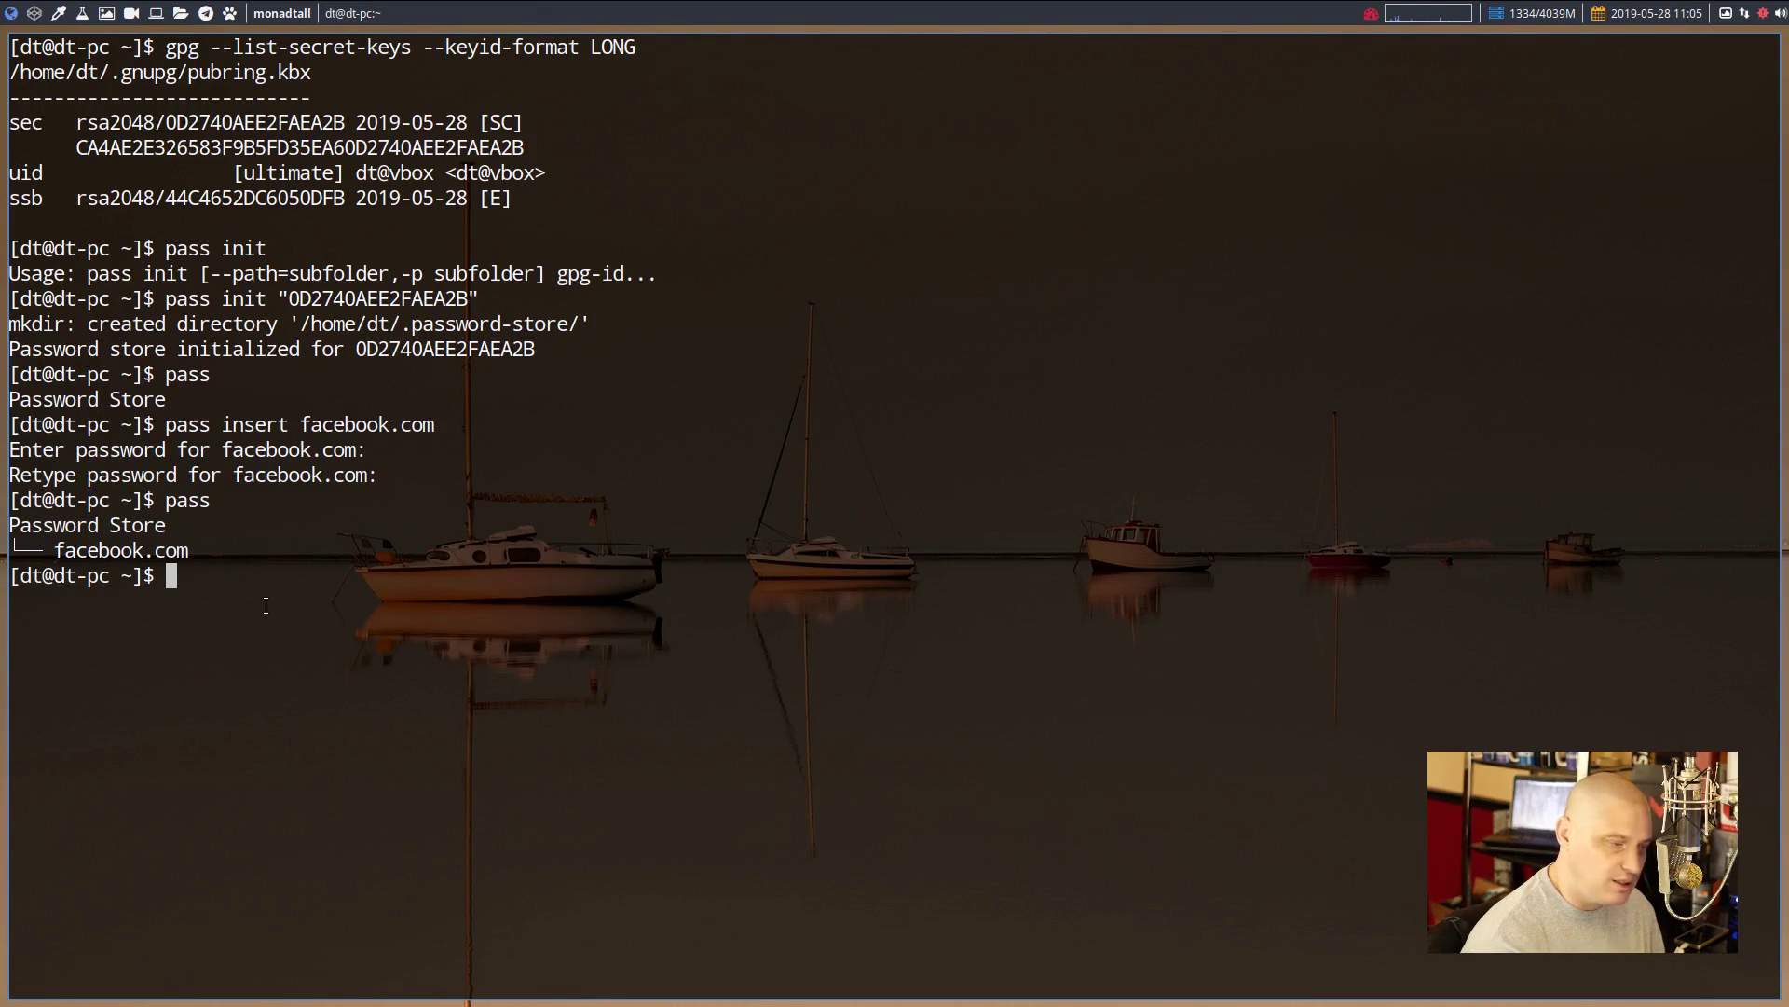
Add a twitter.com password entry, list the store, and tab-complete cd .password-store
{"action": "type", "text": "pass insert twitter.com"}
{"action": "key", "text": "Return"}
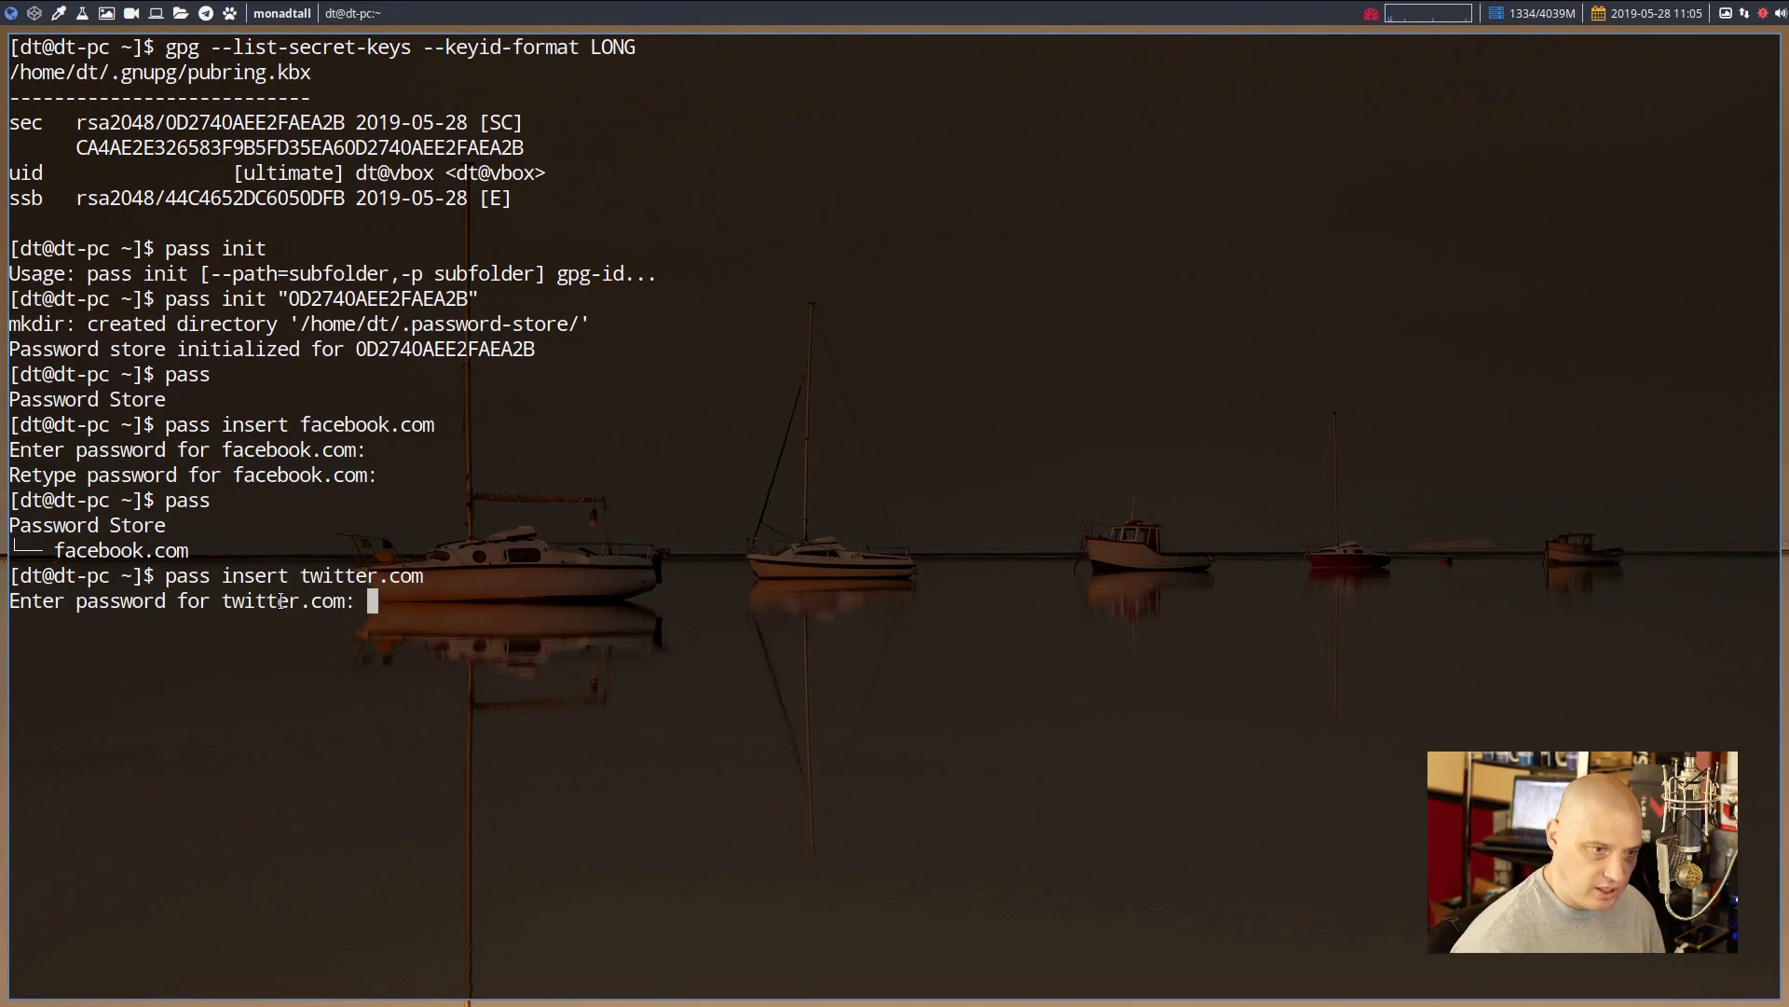
{"action": "key", "text": "Return"}
{"action": "key", "text": "Return"}
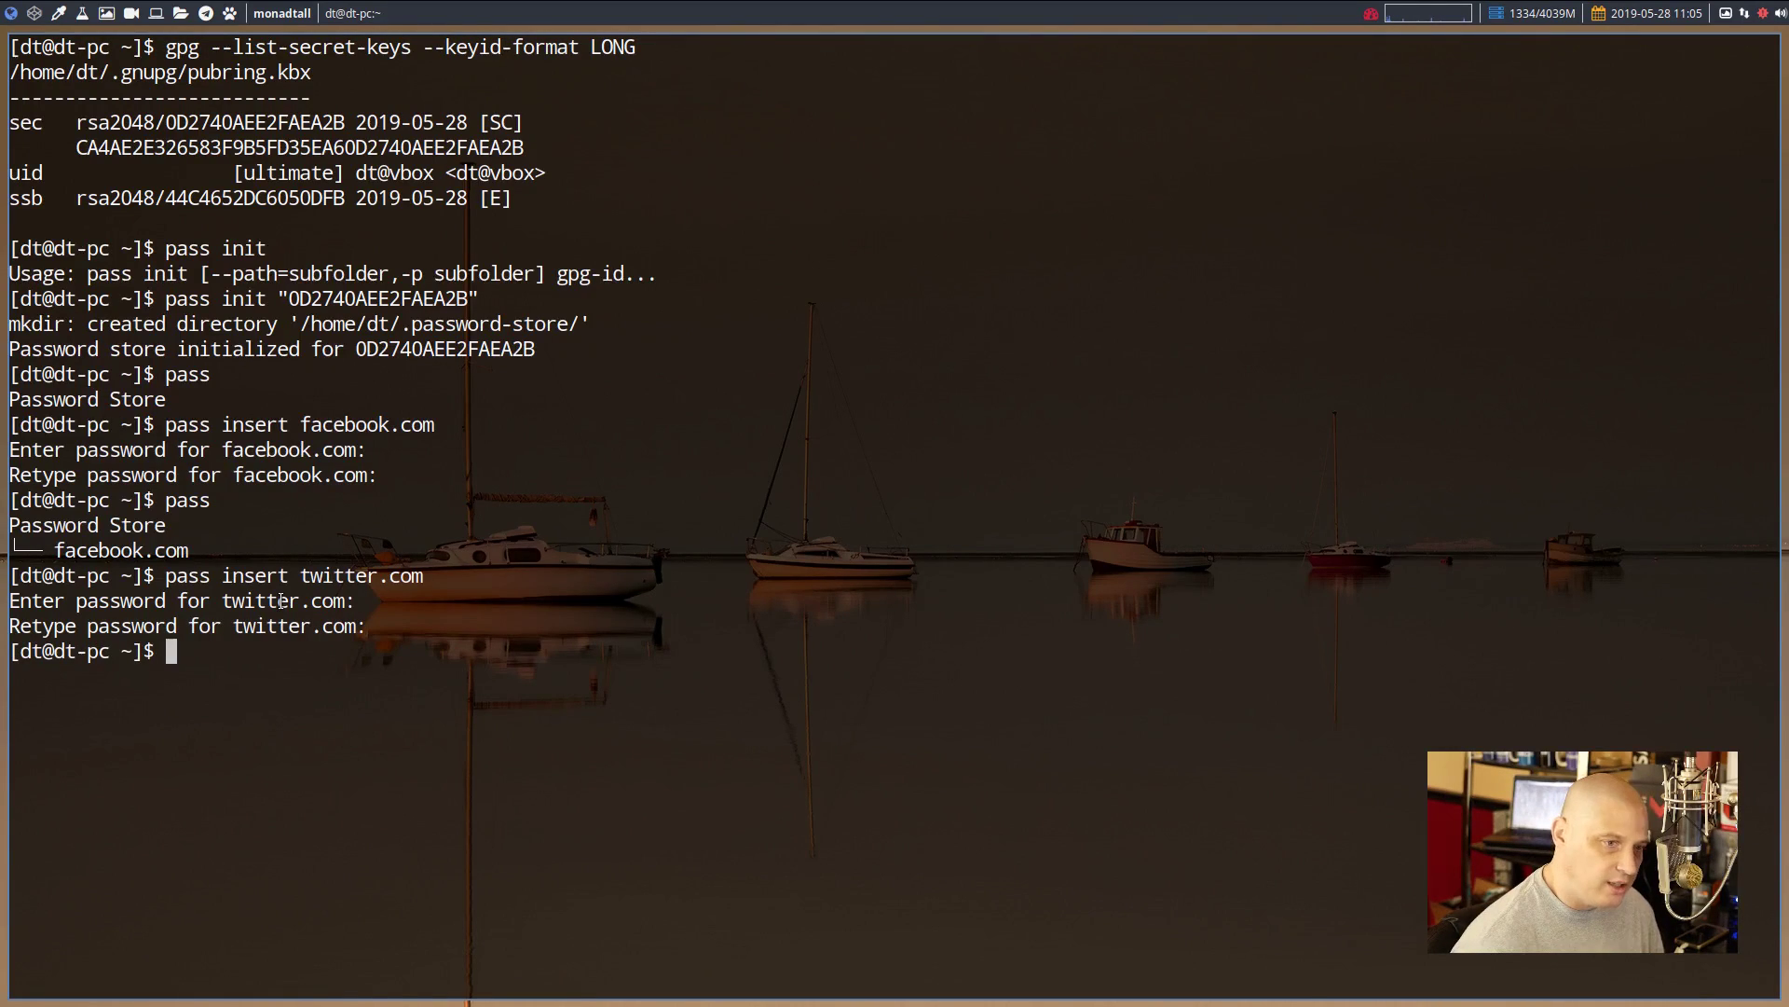
{"action": "type", "text": "pass"}
{"action": "key", "text": "Return"}
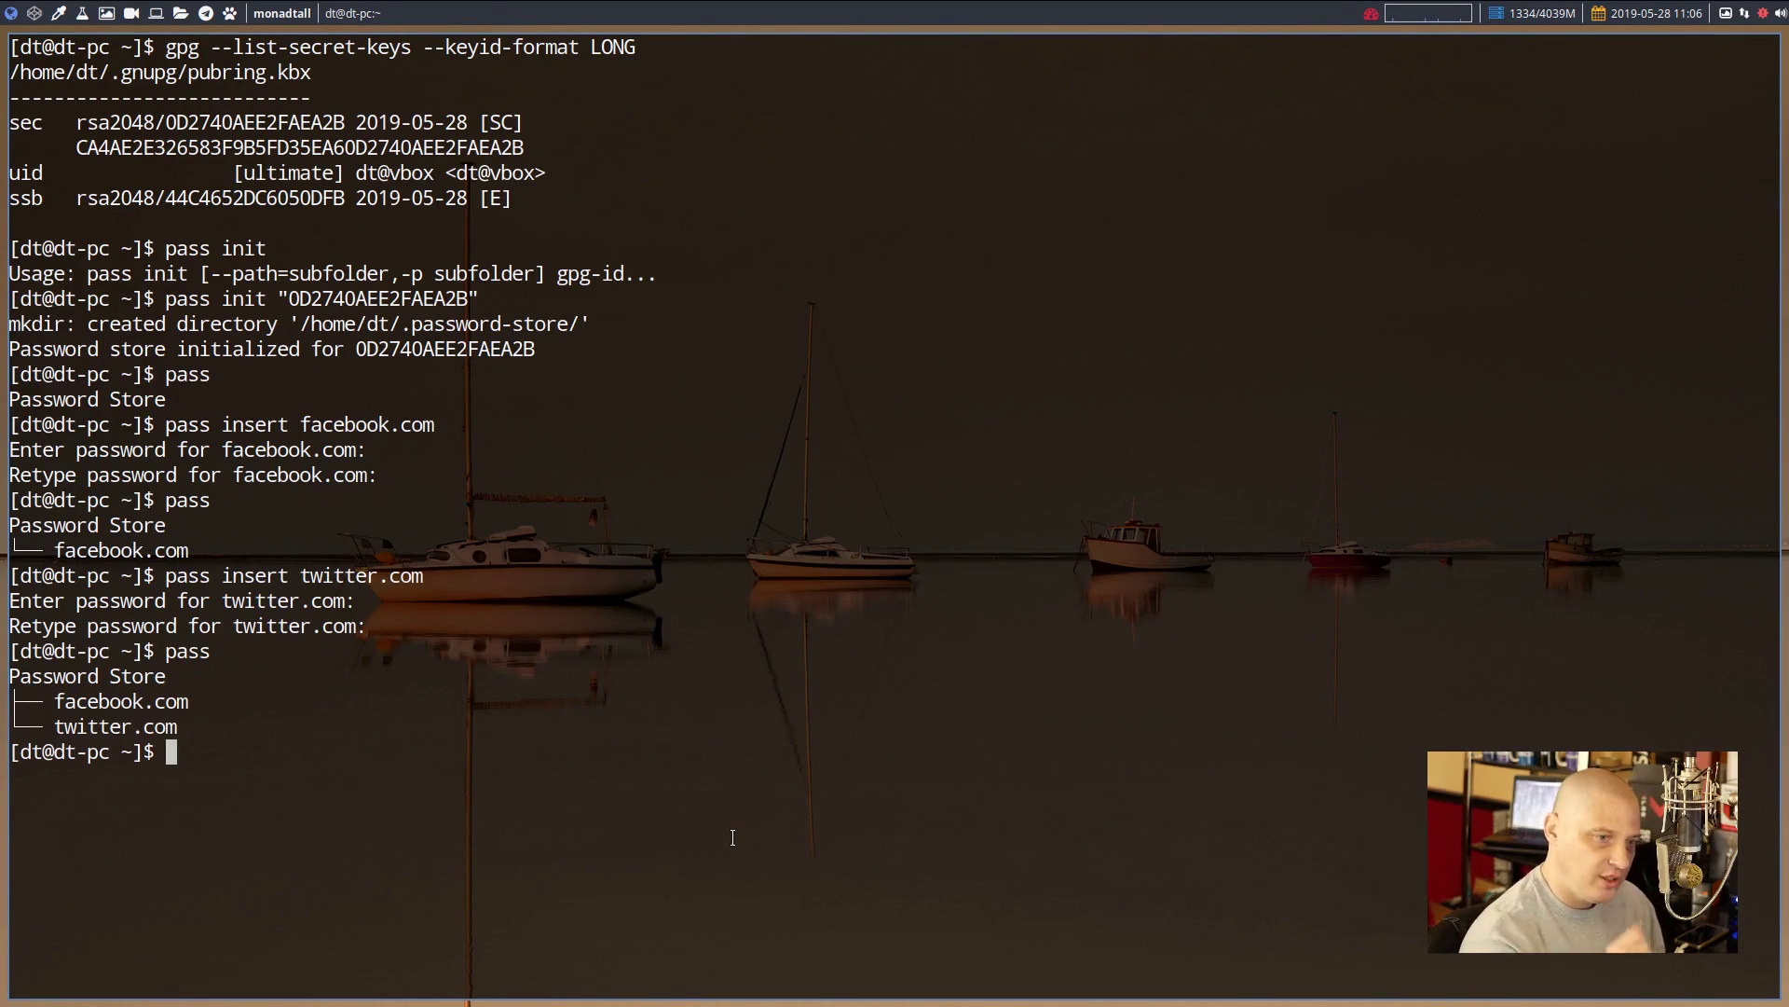
{"action": "type", "text": "cd .pass"}
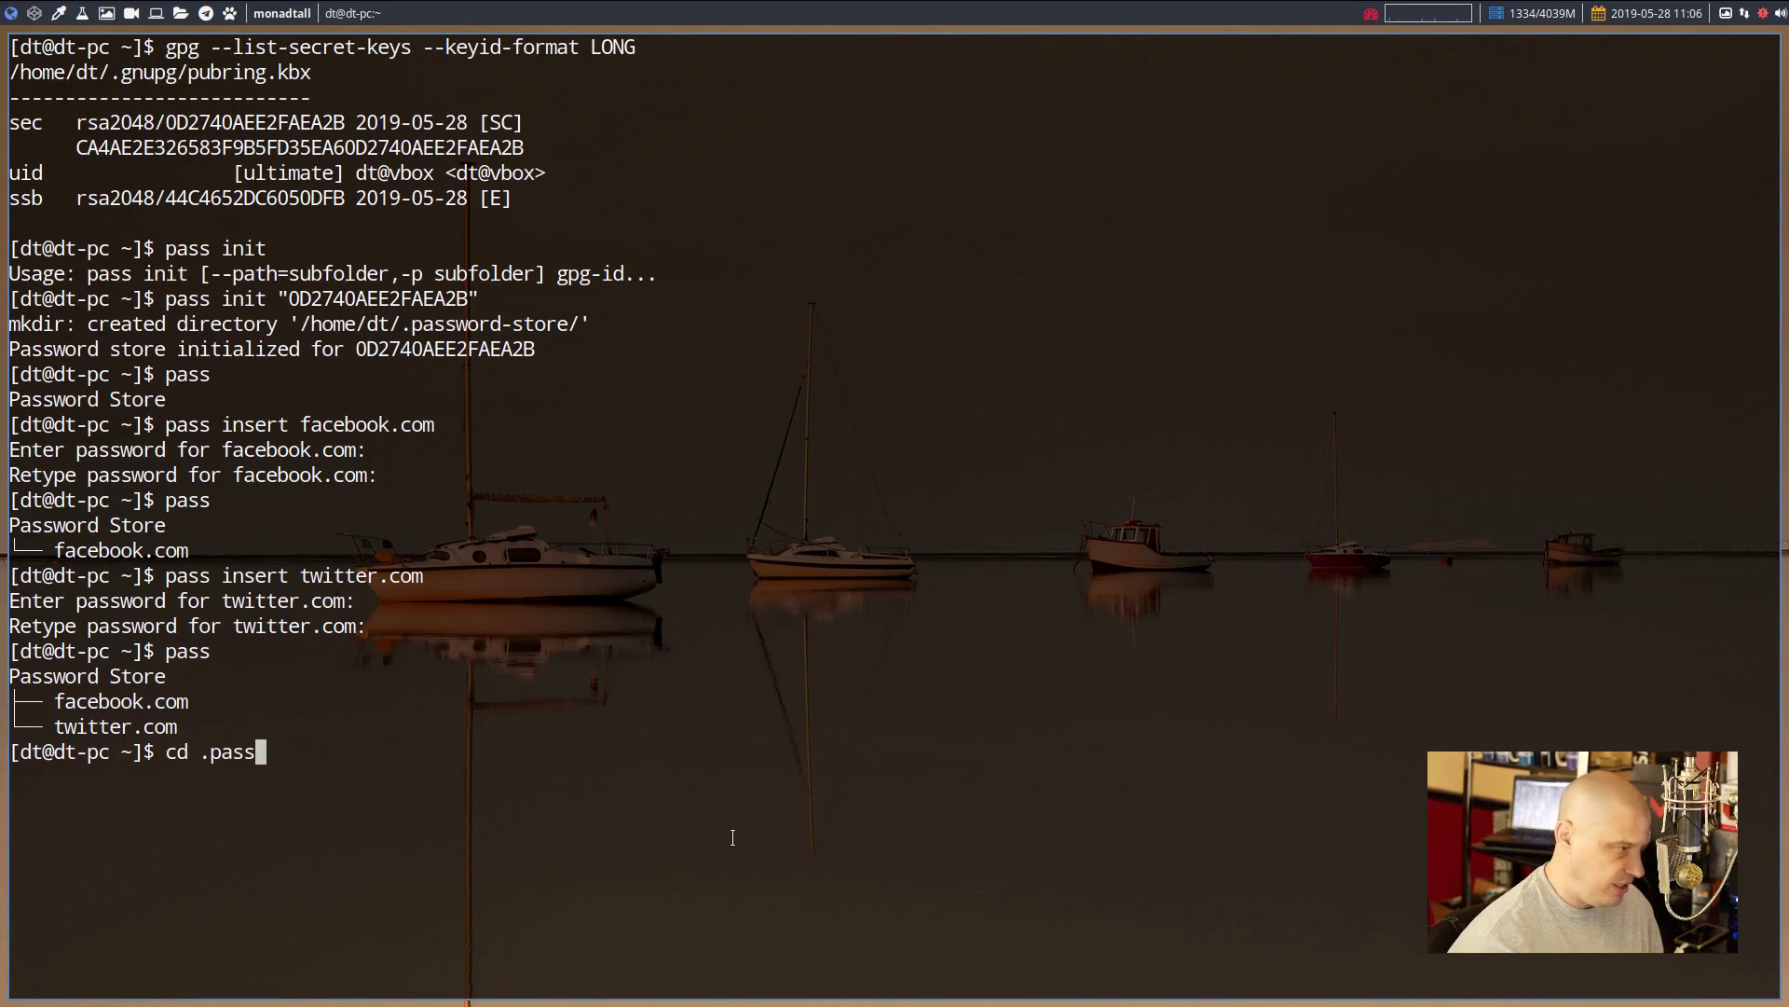
{"action": "key", "text": "Tab"}
Enter ~/.password-store, list its .gpg files, and view encrypted facebook.com.gpg in vim before quitting
{"action": "key", "text": "Return"}
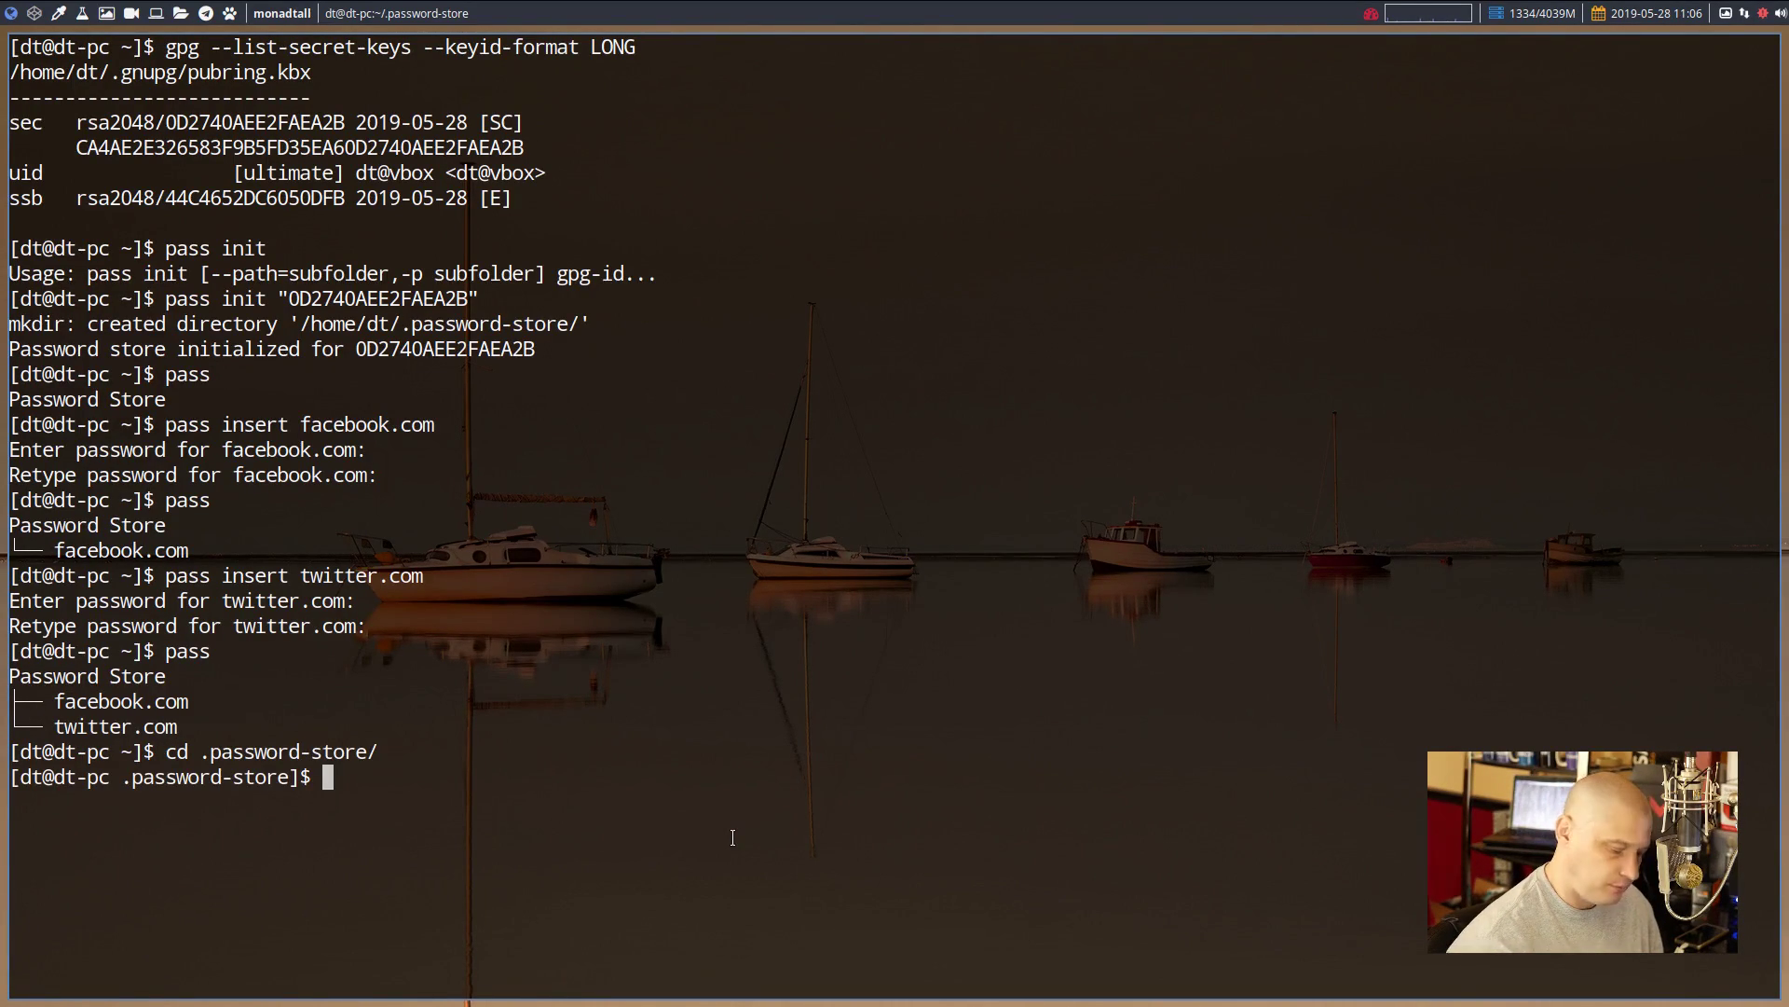
{"action": "type", "text": "ls"}
{"action": "key", "text": "Return"}
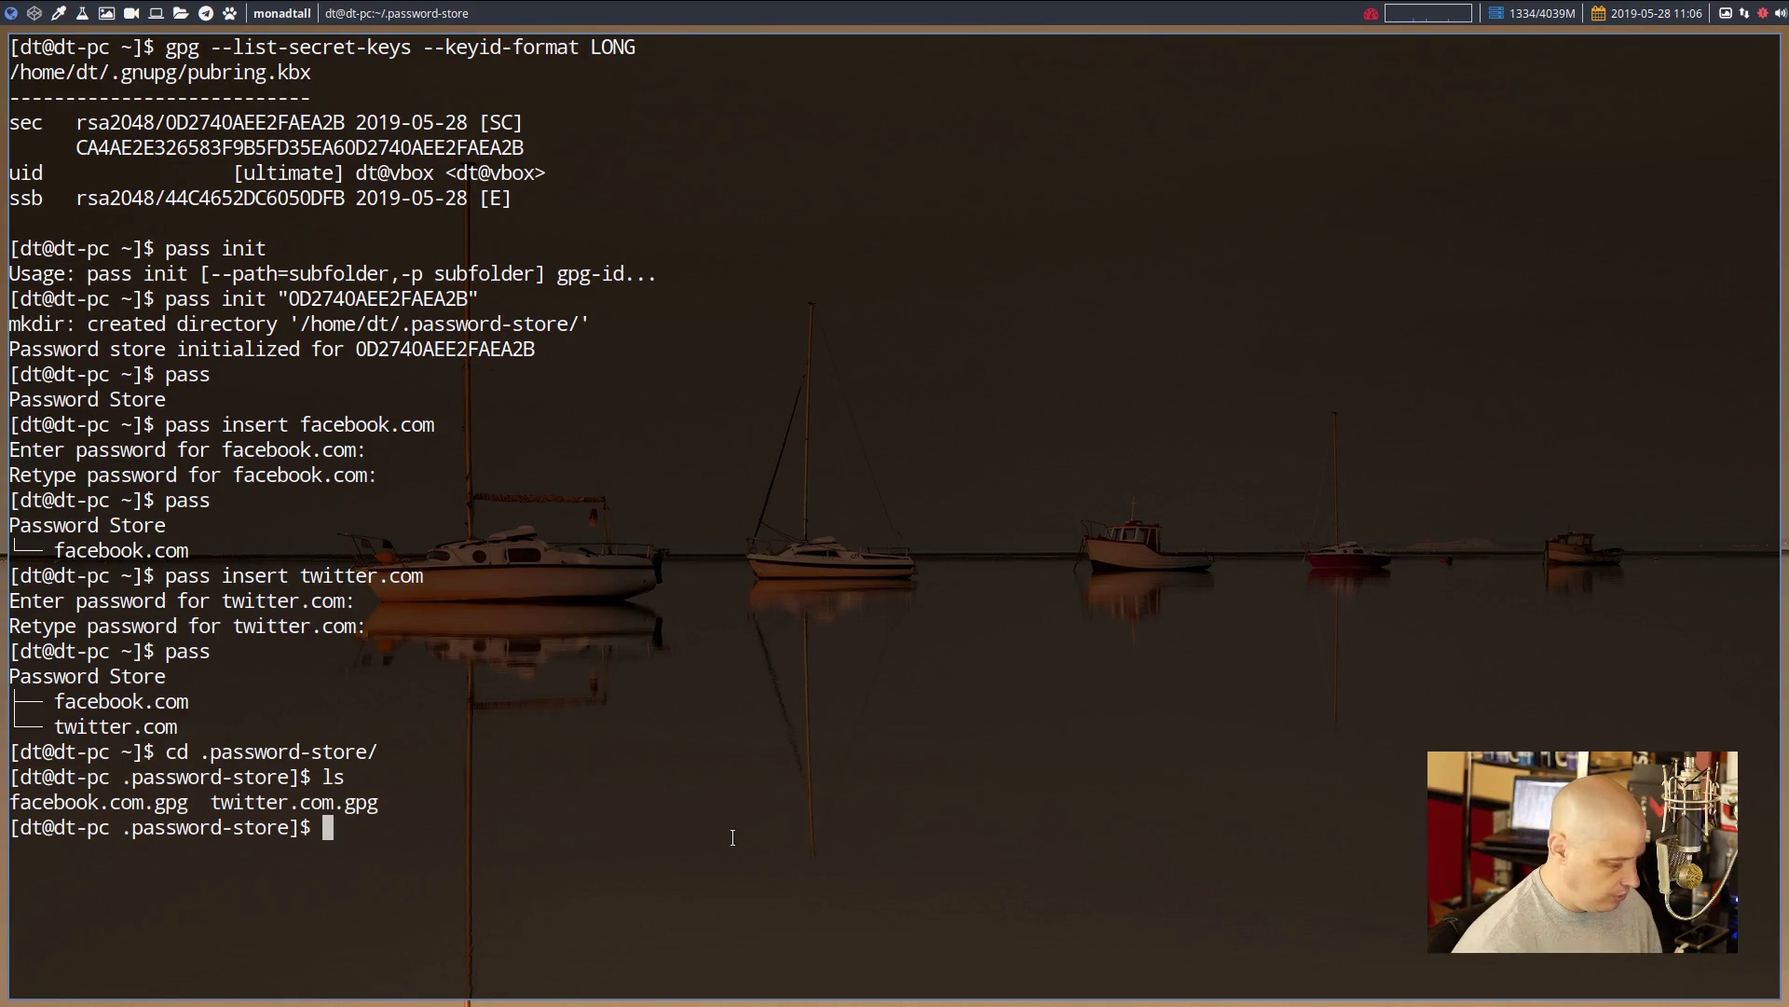
{"action": "type", "text": "vim "}
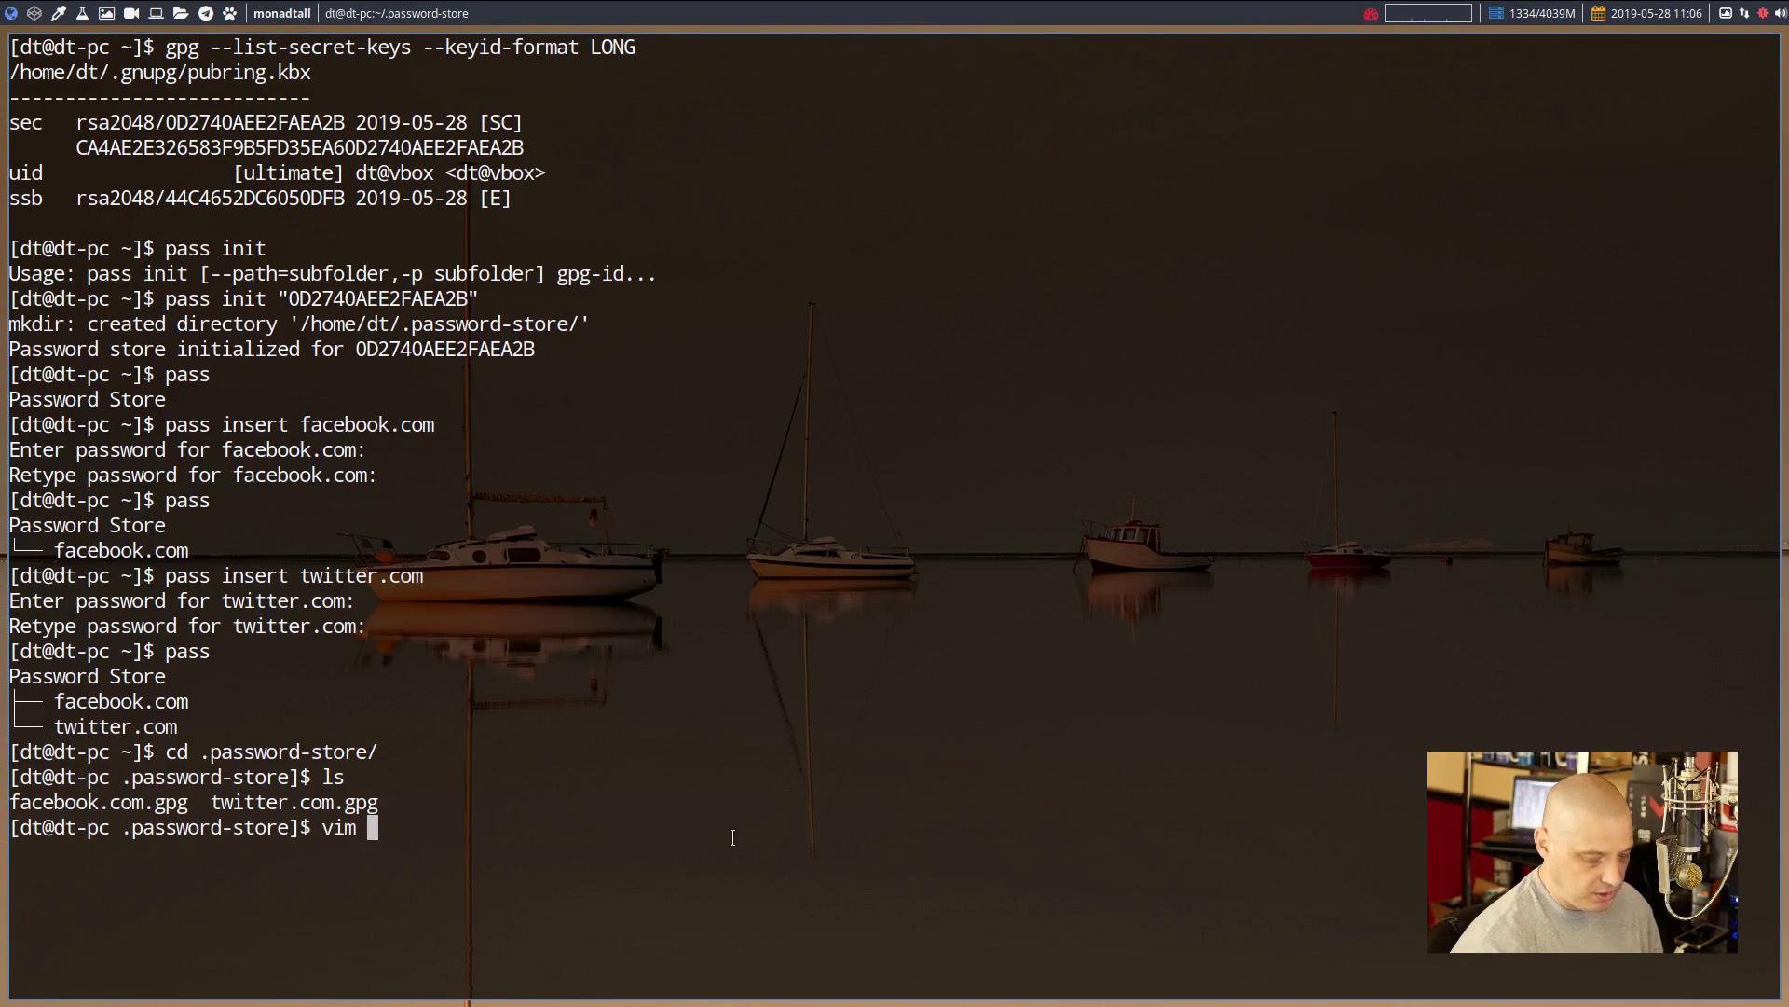
{"action": "type", "text": "fa"}
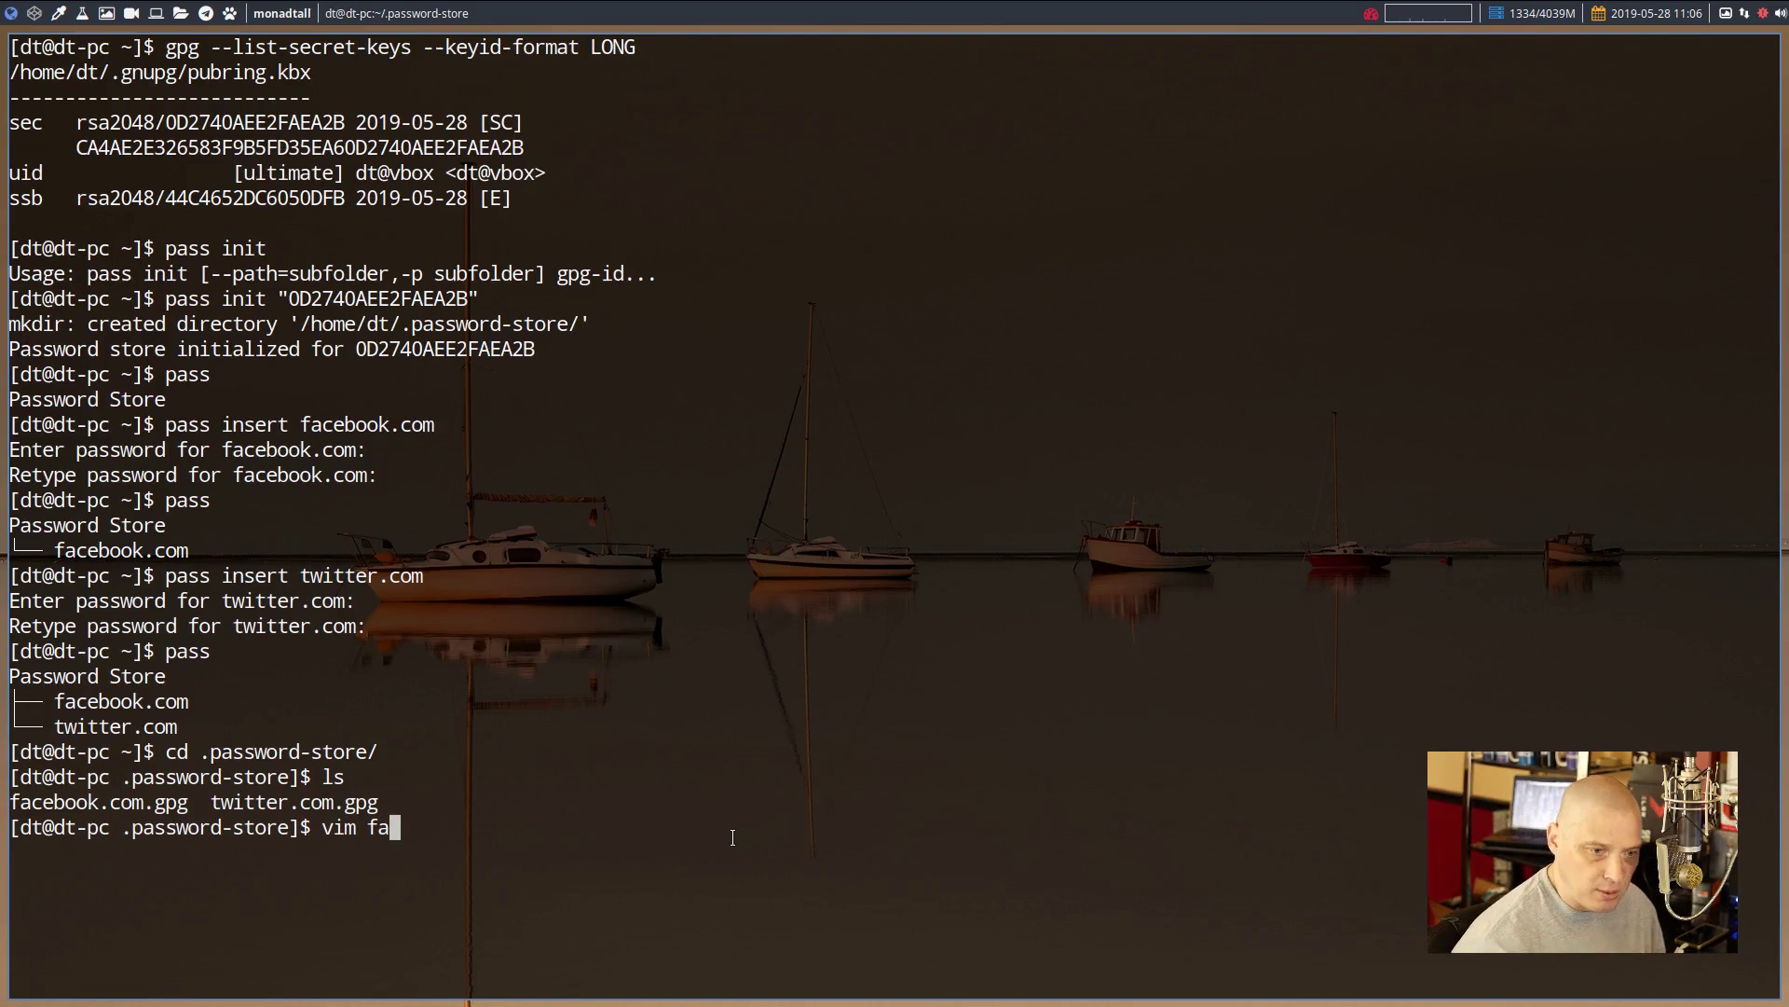
{"action": "key", "text": "Tab"}
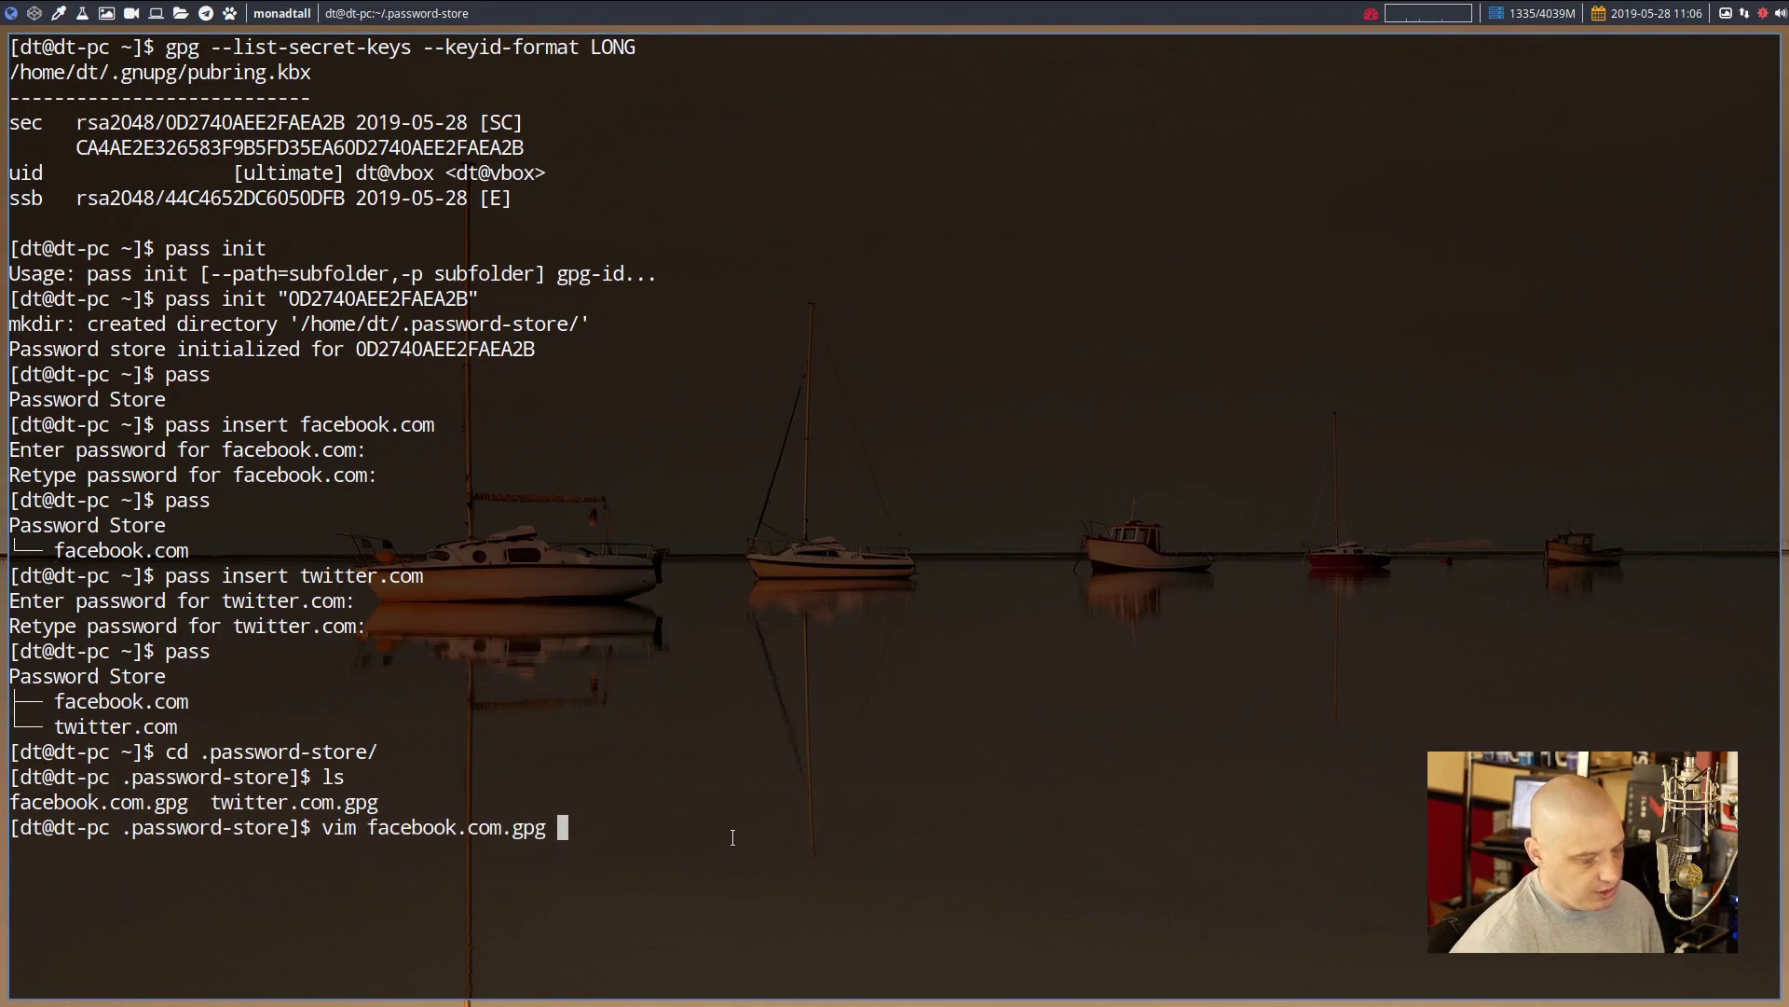
{"action": "key", "text": "Return"}
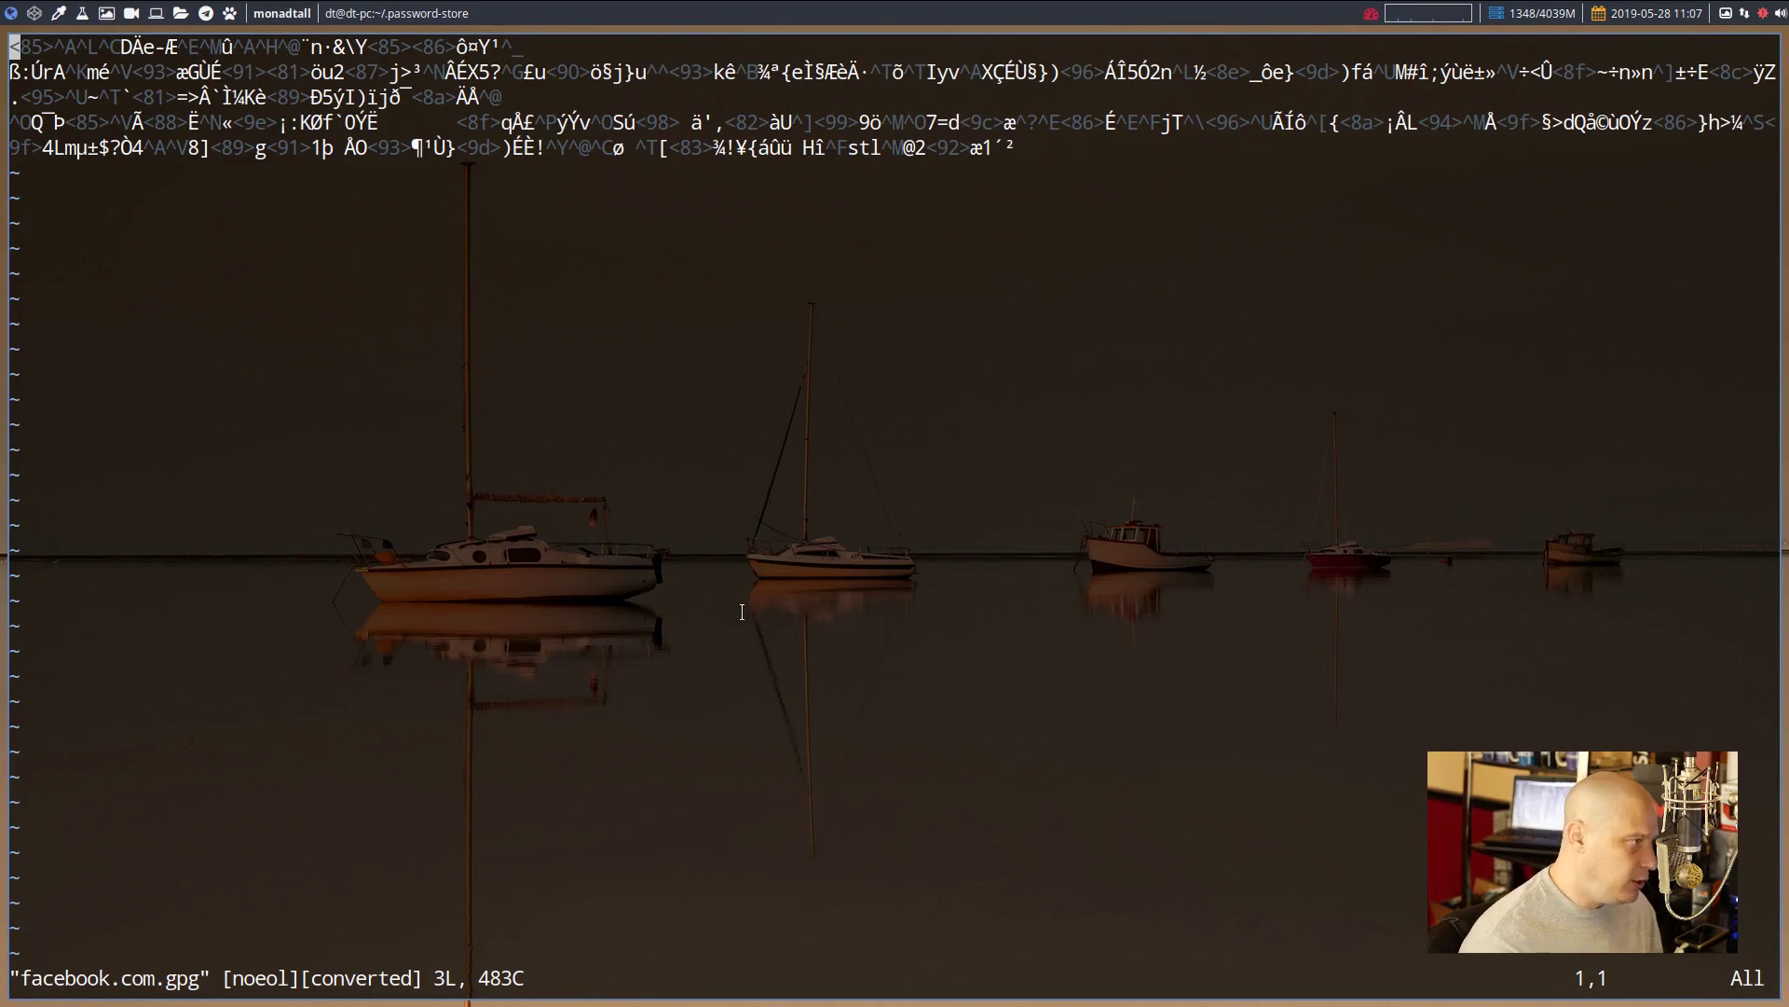
{"action": "type", "text": ":q"}
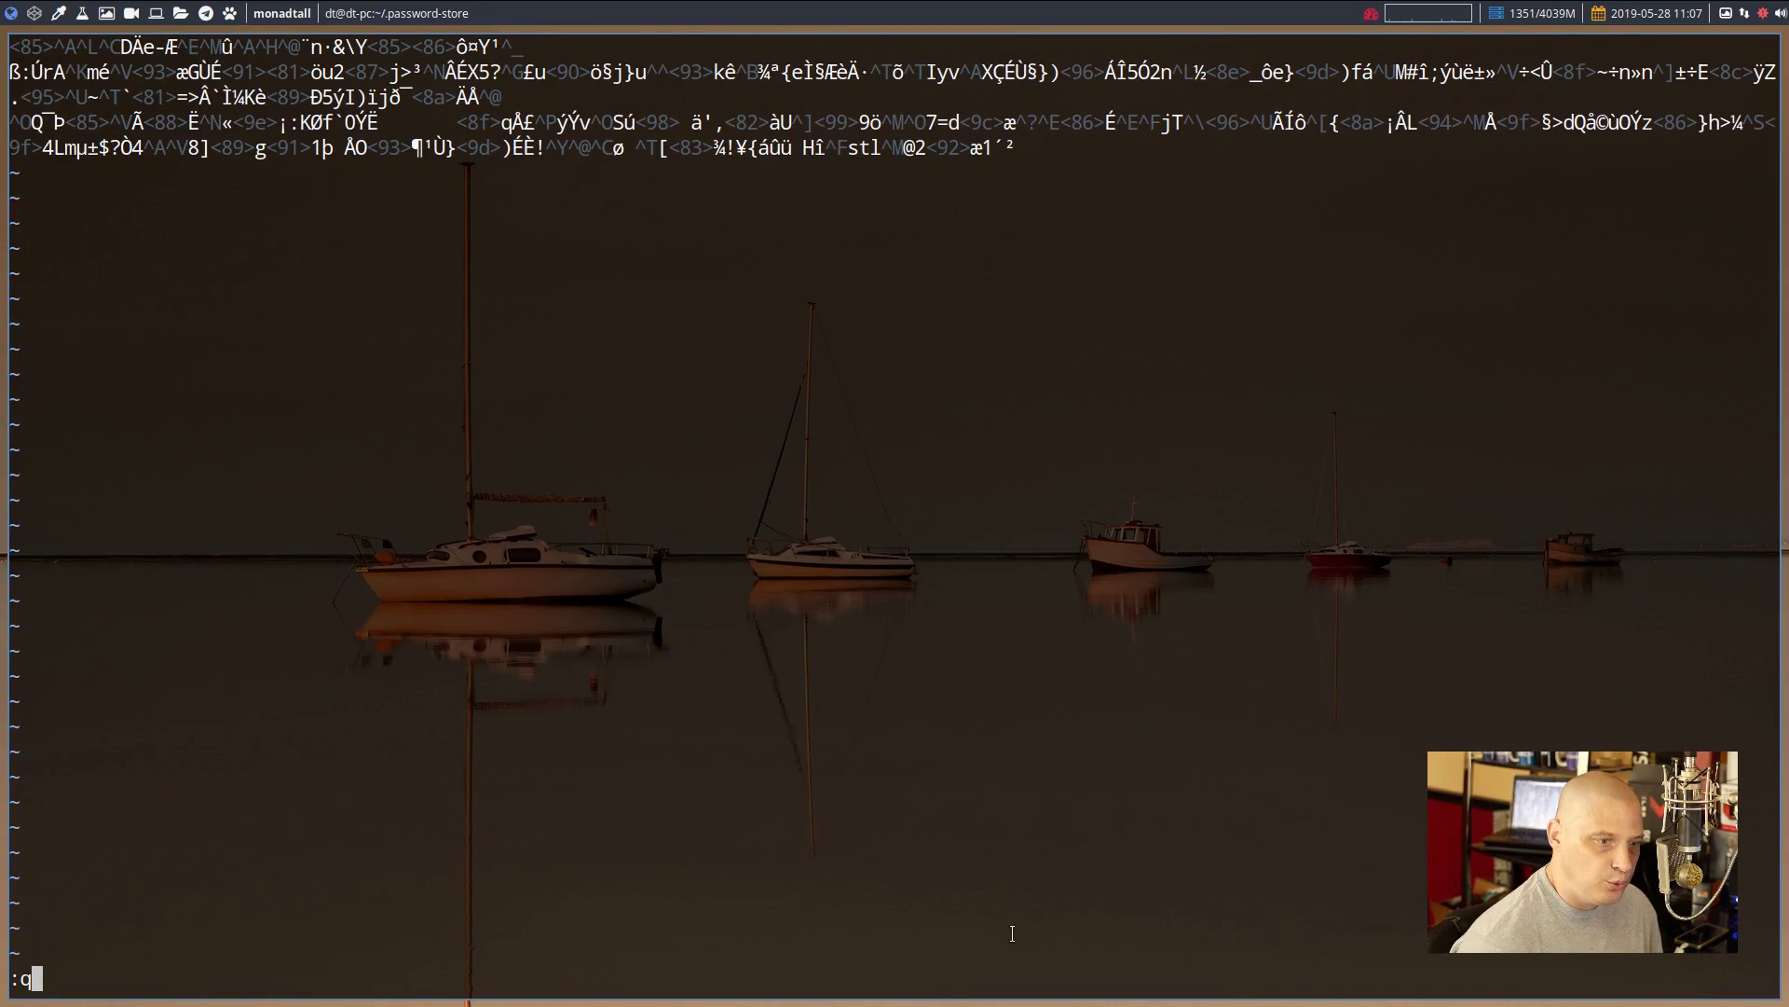
{"action": "key", "text": "Return"}
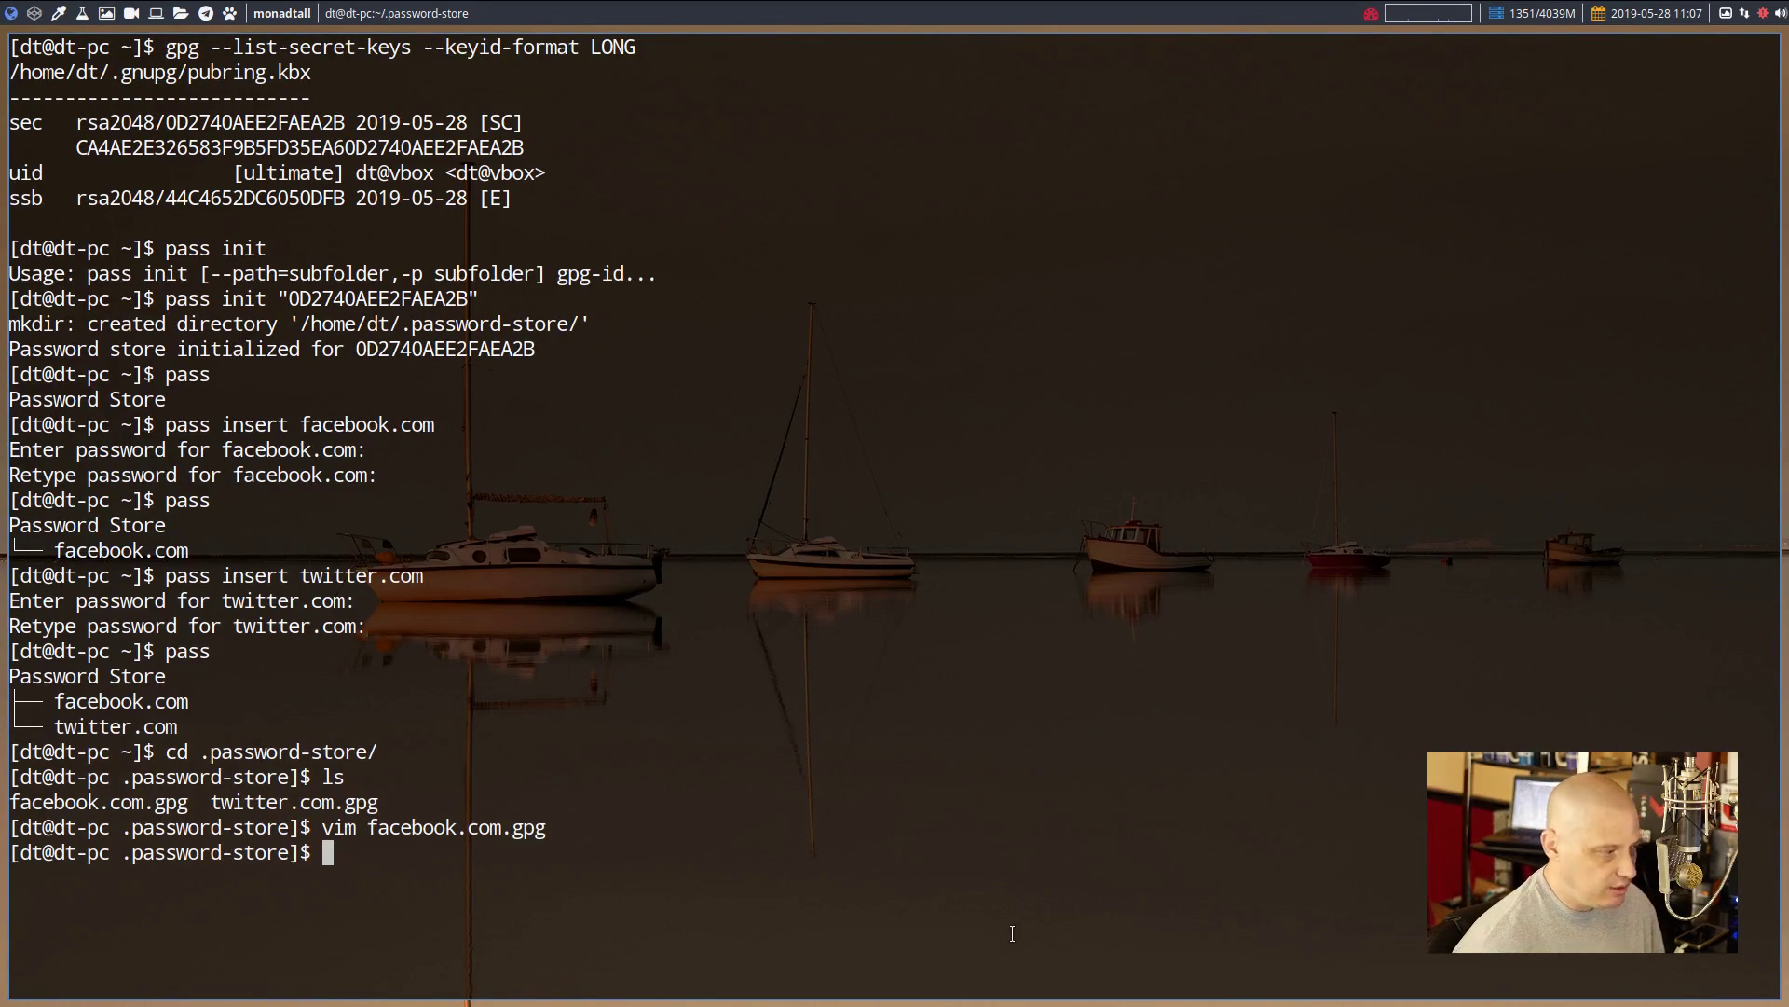
Decrypt facebook.com.gpg with gpg -d, unlock the key with its passphrase, and select the printed password
{"action": "type", "text": "gpg"}
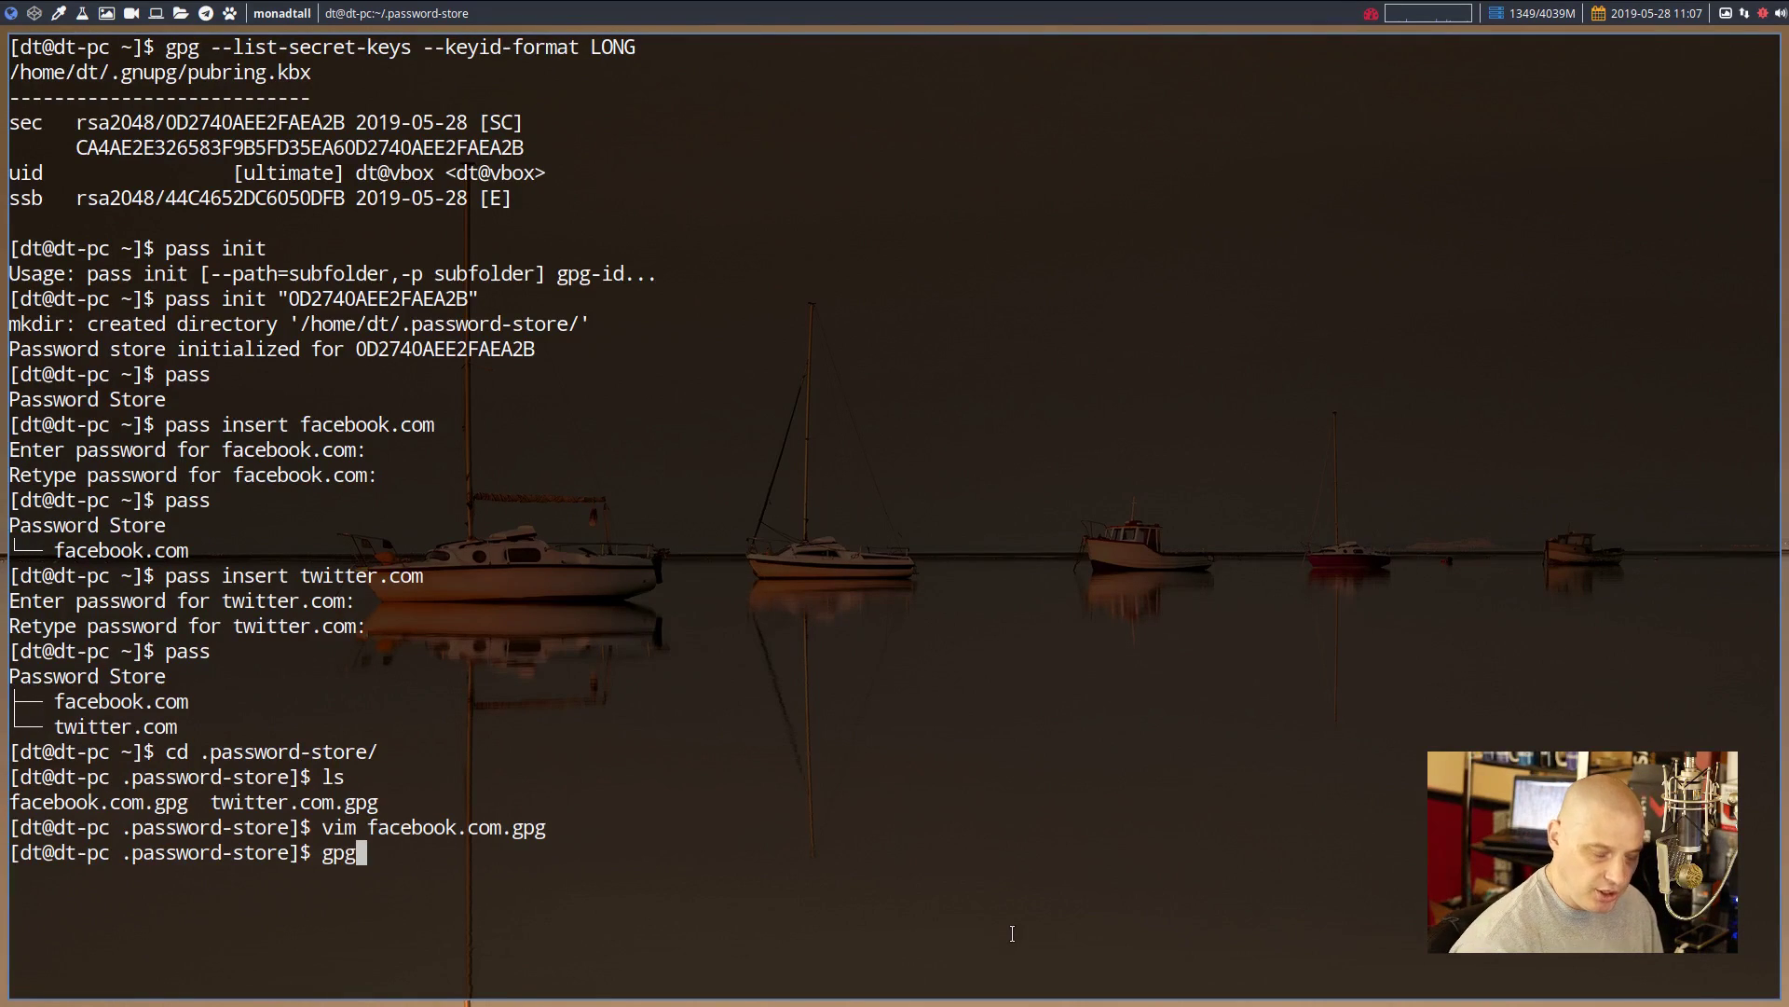
{"action": "type", "text": " -d"}
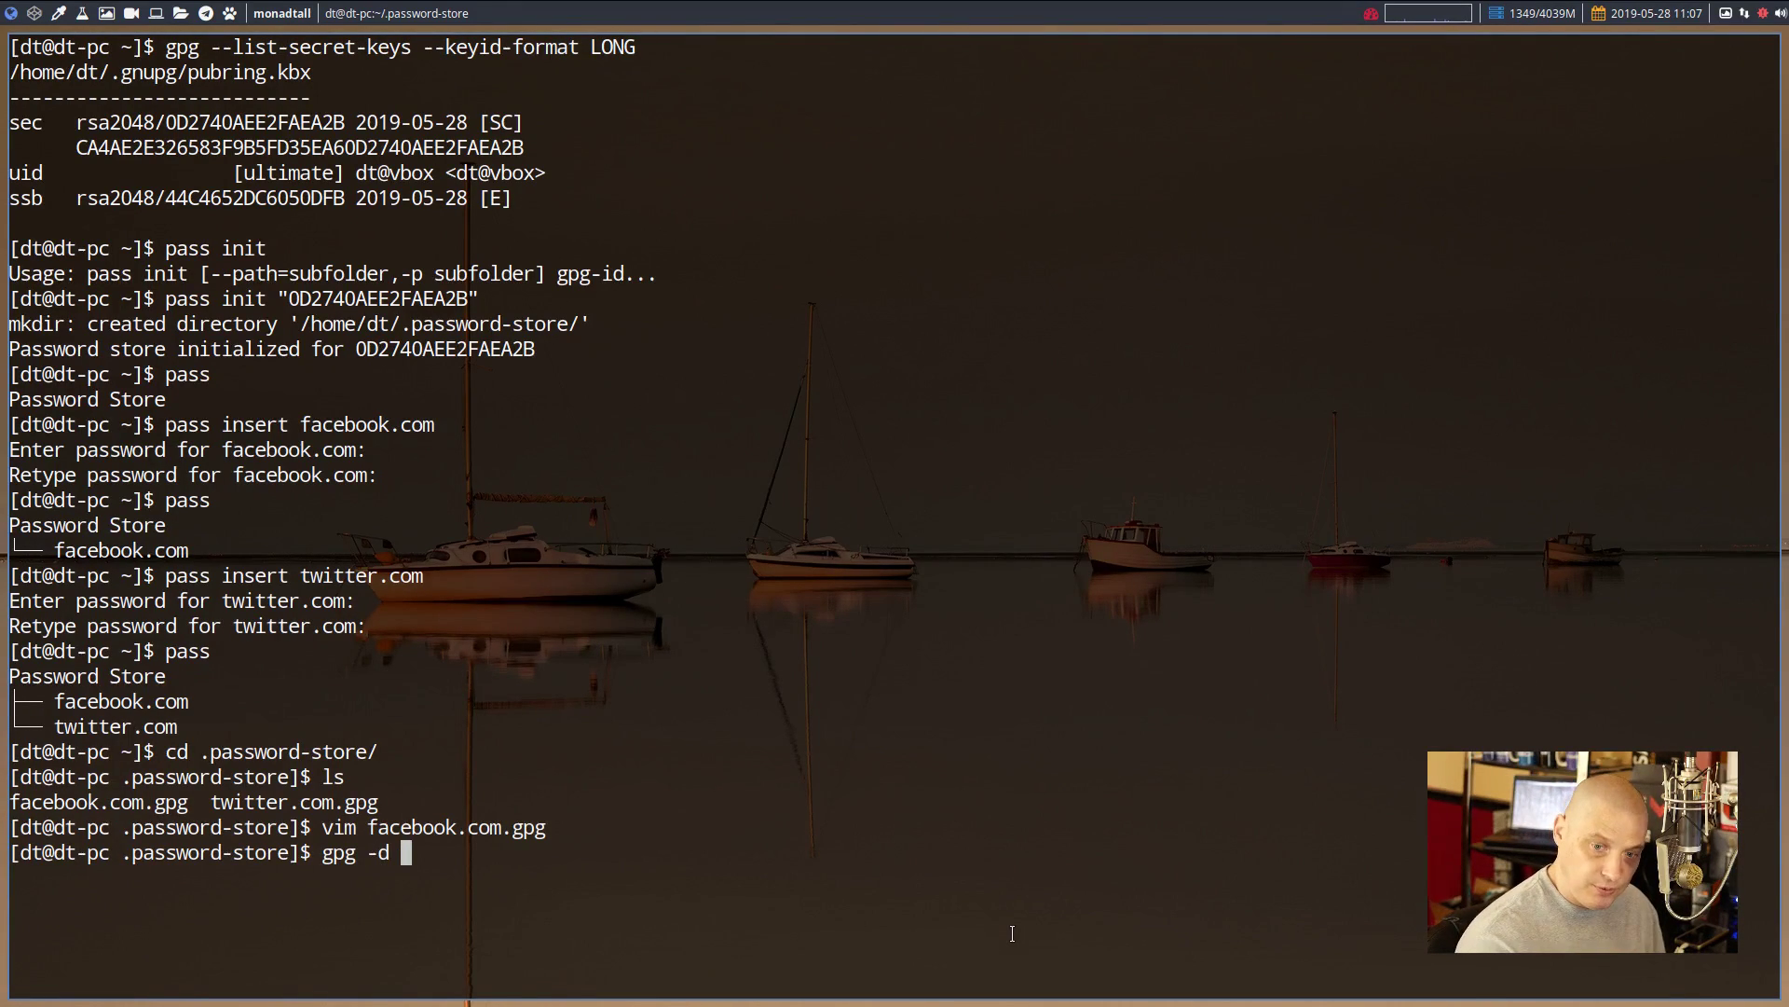
{"action": "type", "text": " fa"}
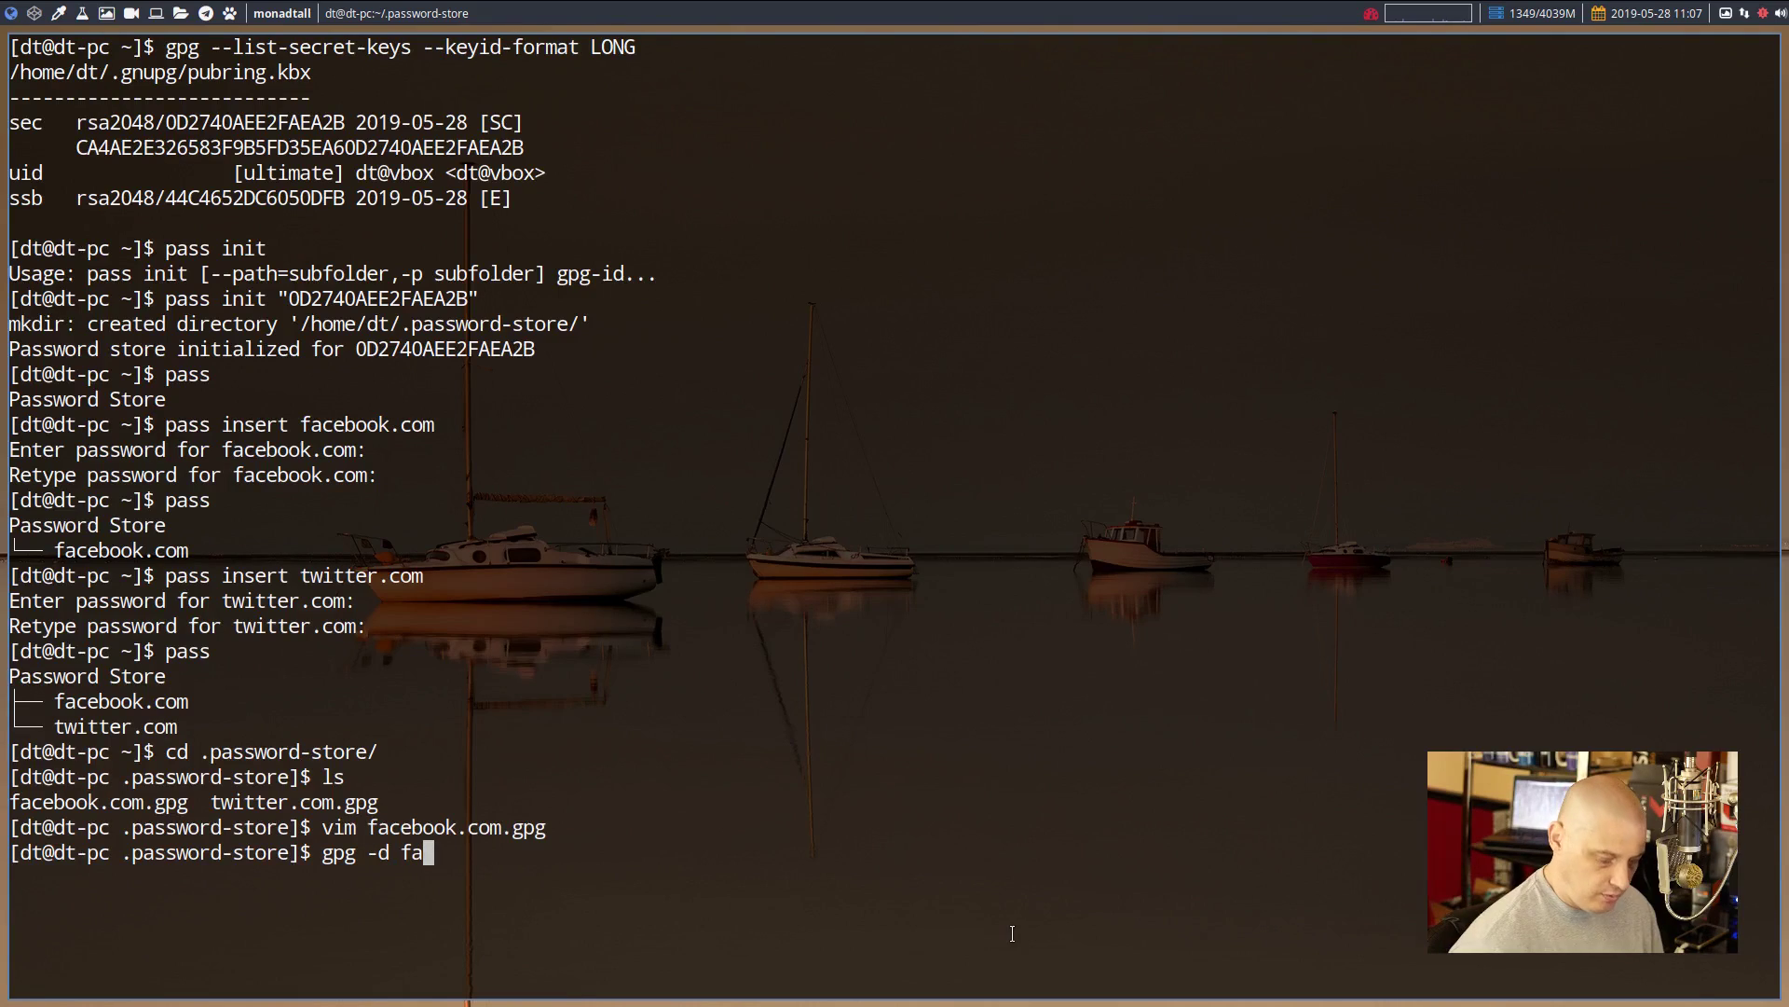
{"action": "key", "text": "Tab"}
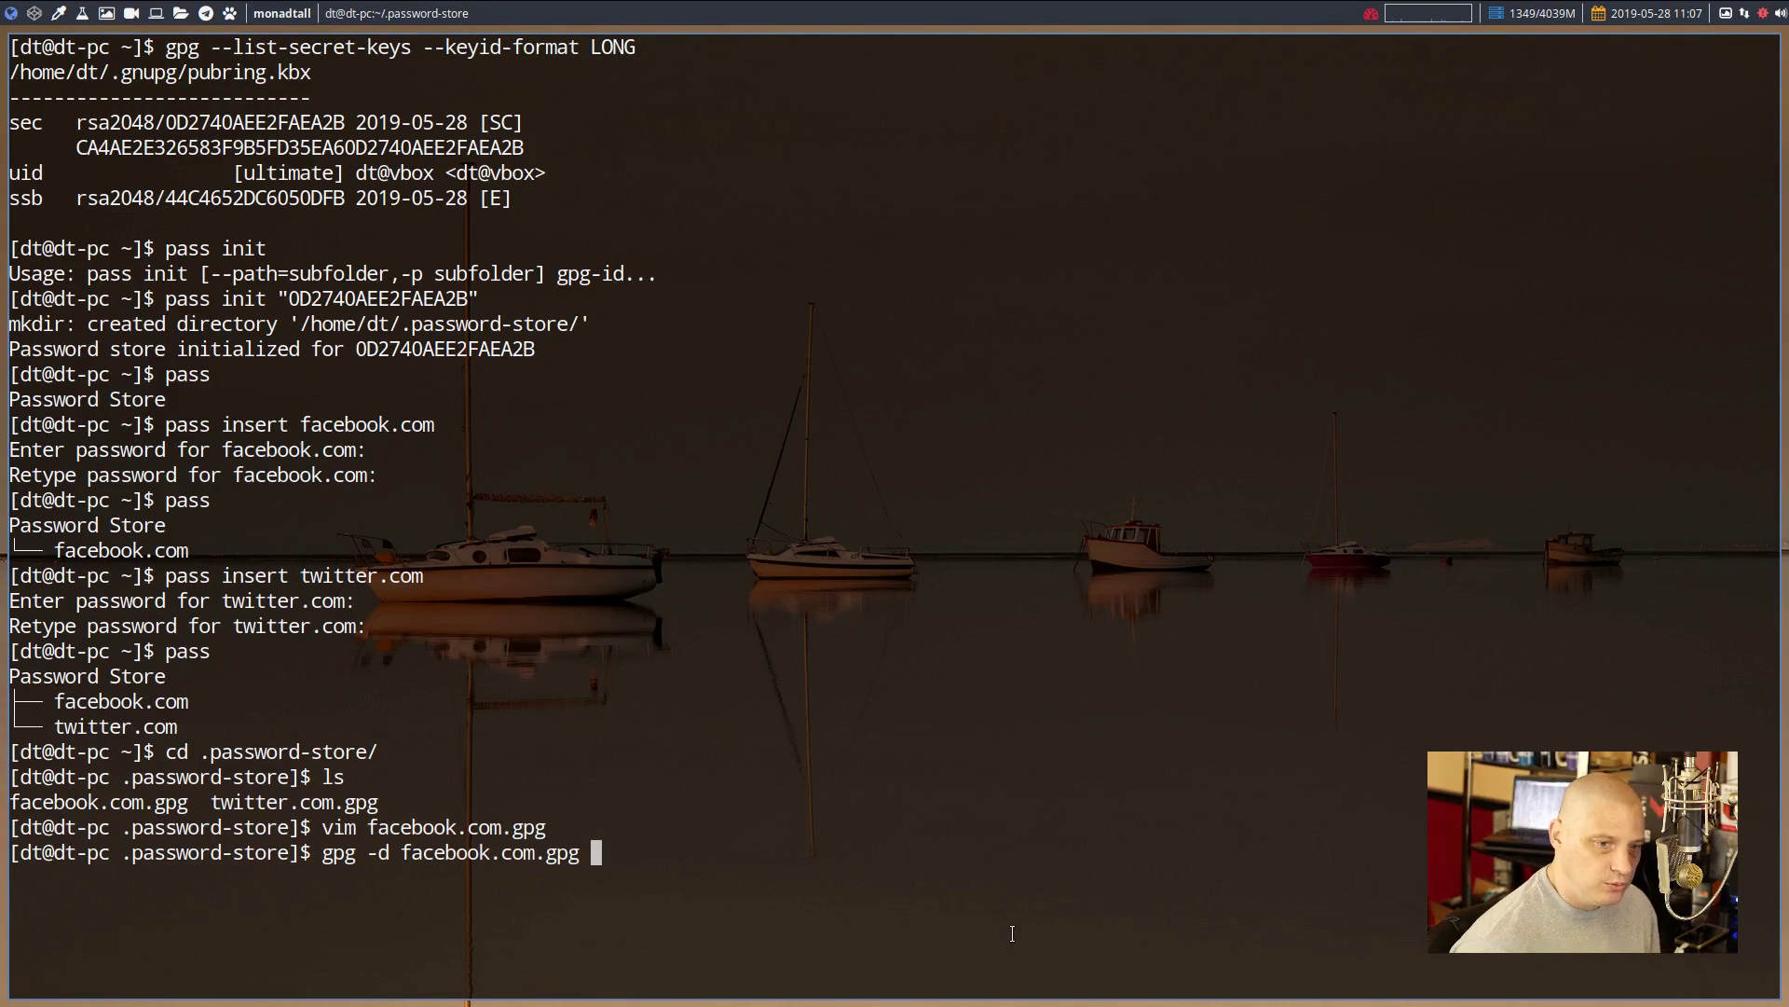
{"action": "key", "text": "Return"}
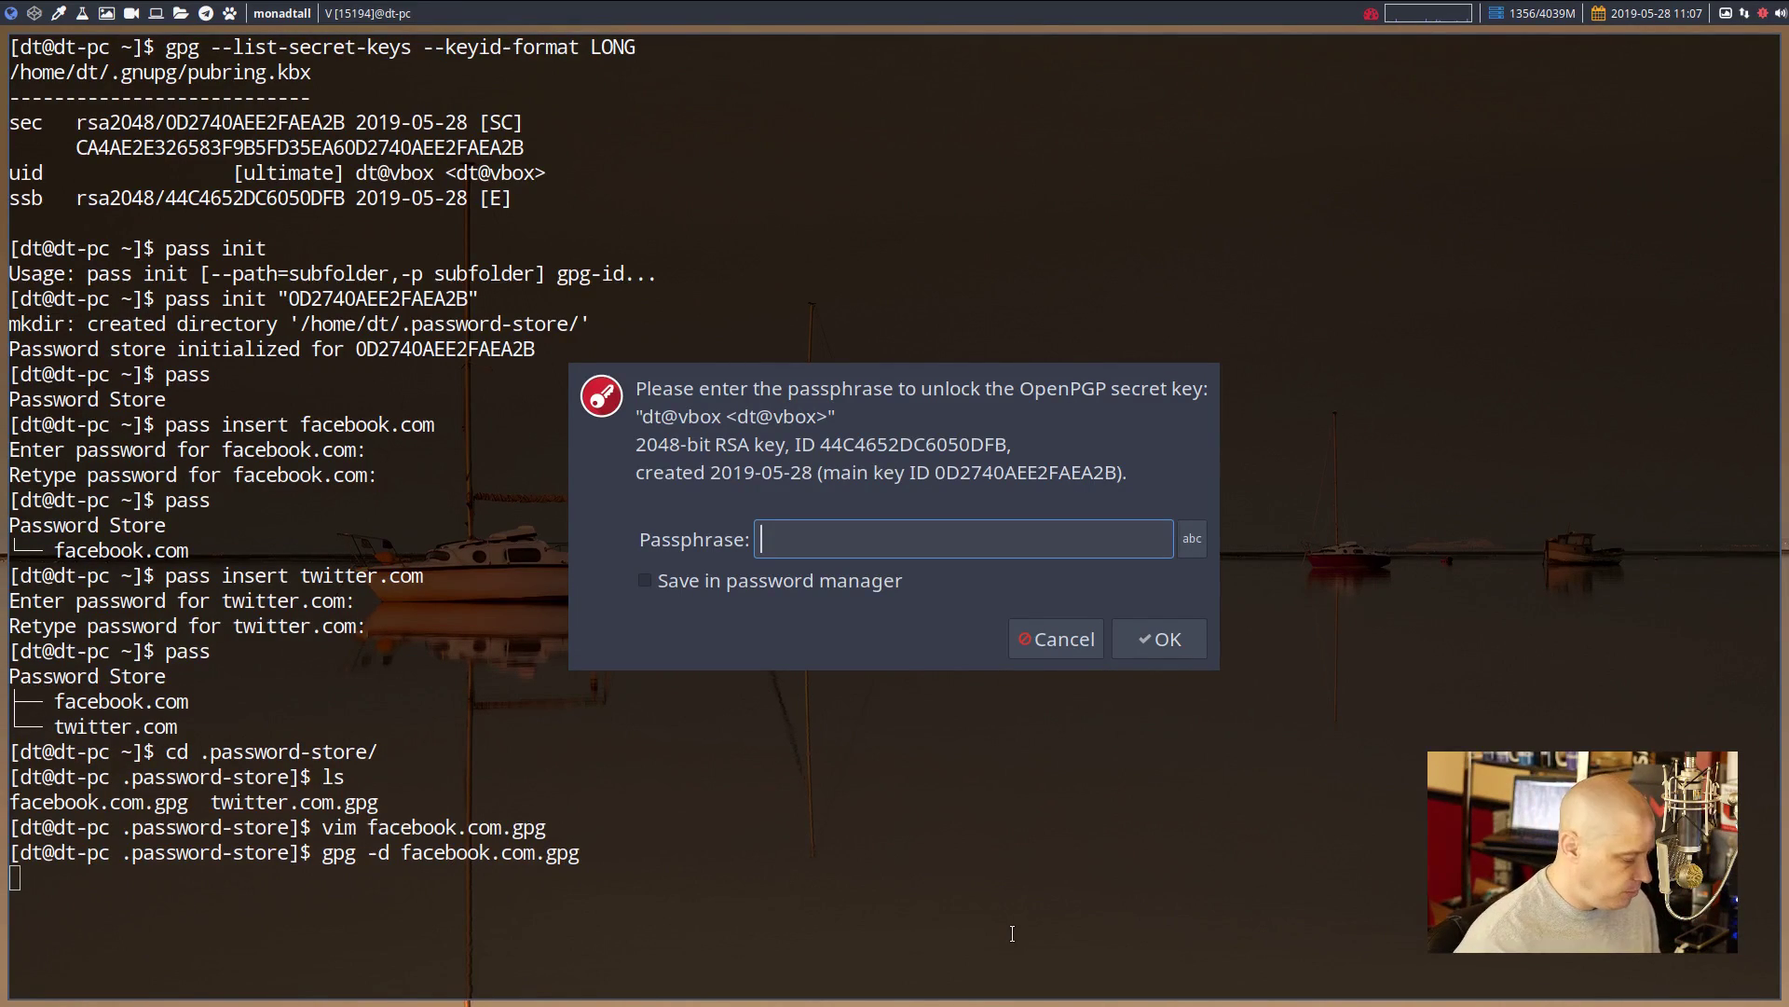
{"action": "type", "text": "••••••"}
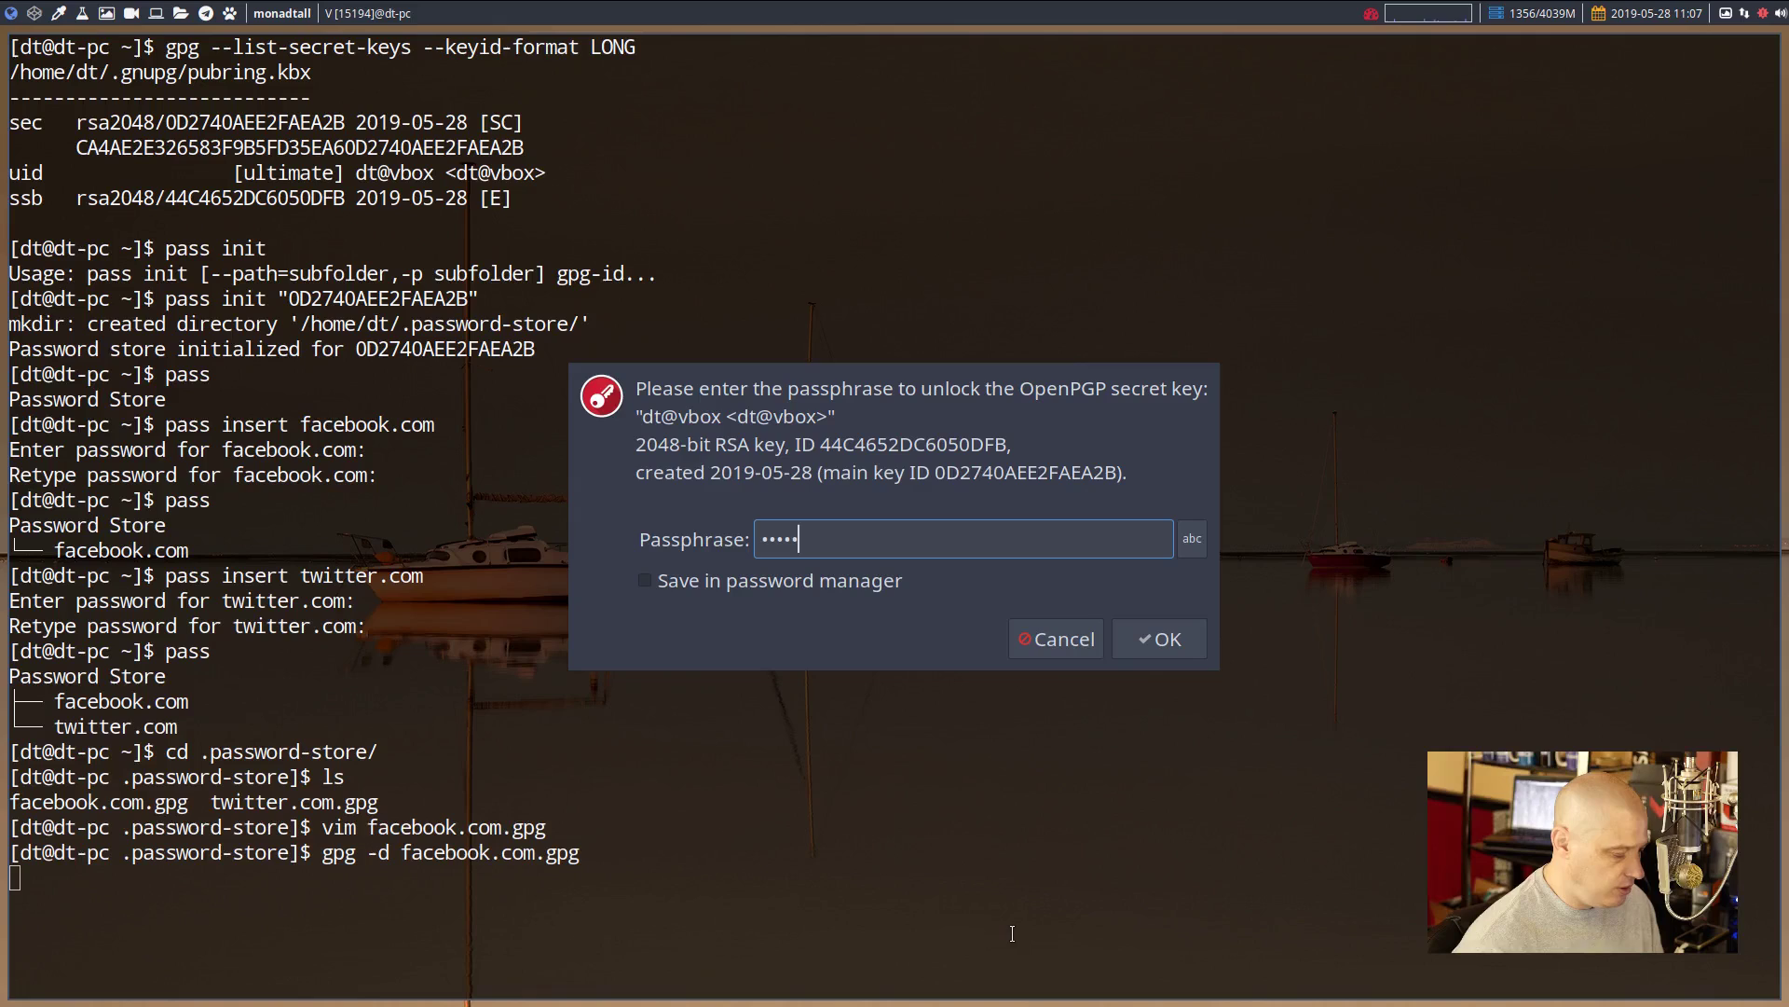
{"action": "type", "text": "••"}
{"action": "key", "text": "Return"}
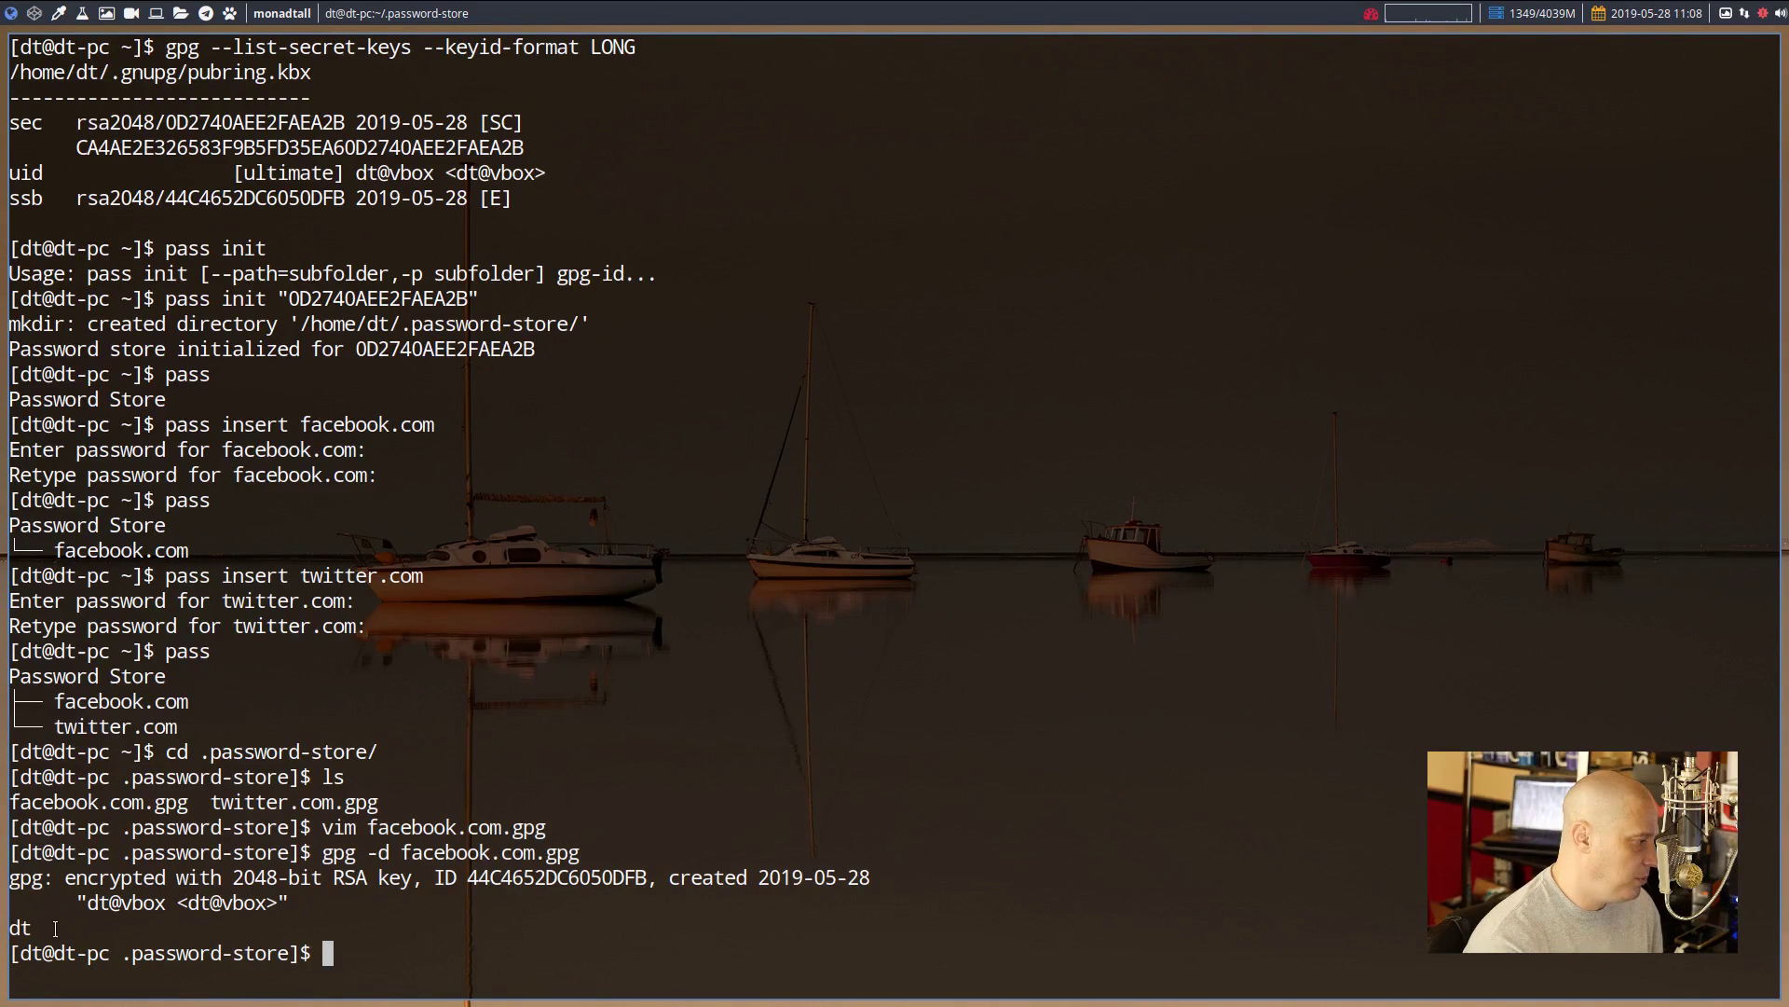
{"action": "left_click_drag", "start_coordinate": [42, 928], "coordinate": [12, 934]}
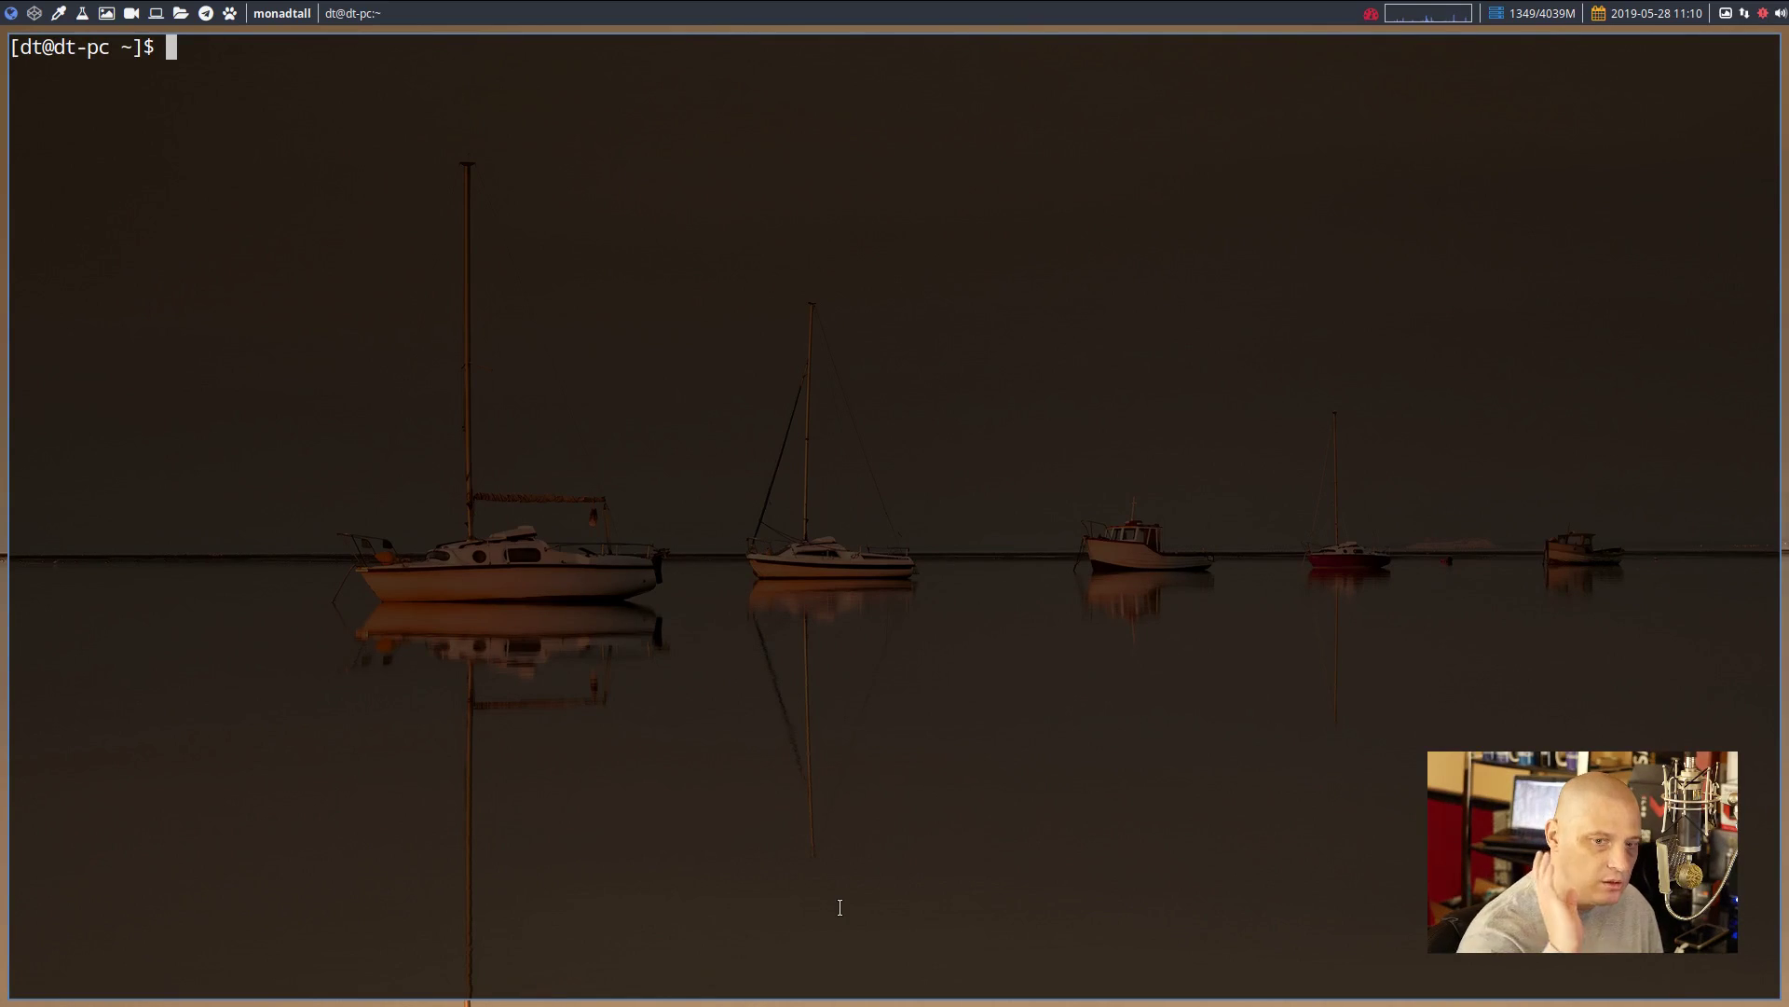
Print the stored facebook.com password with pass, using Tab completion for the entry name
{"action": "type", "text": "pass "}
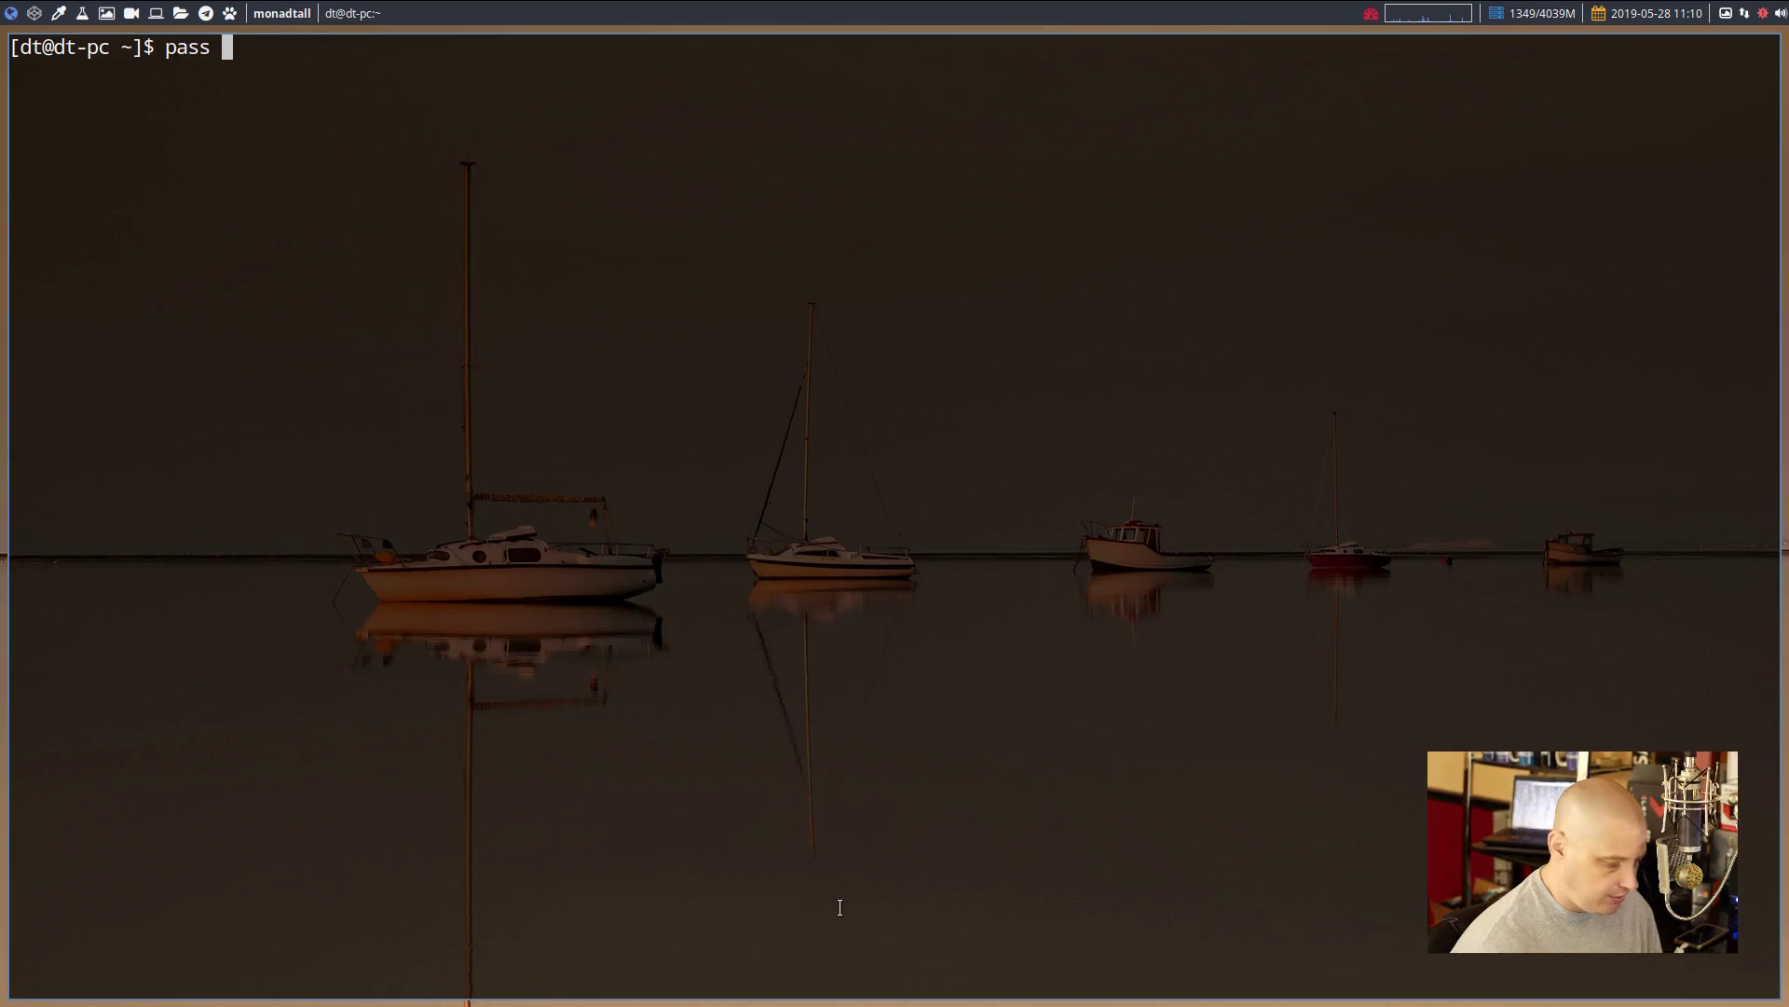
{"action": "type", "text": "face"}
{"action": "key", "text": "Tab"}
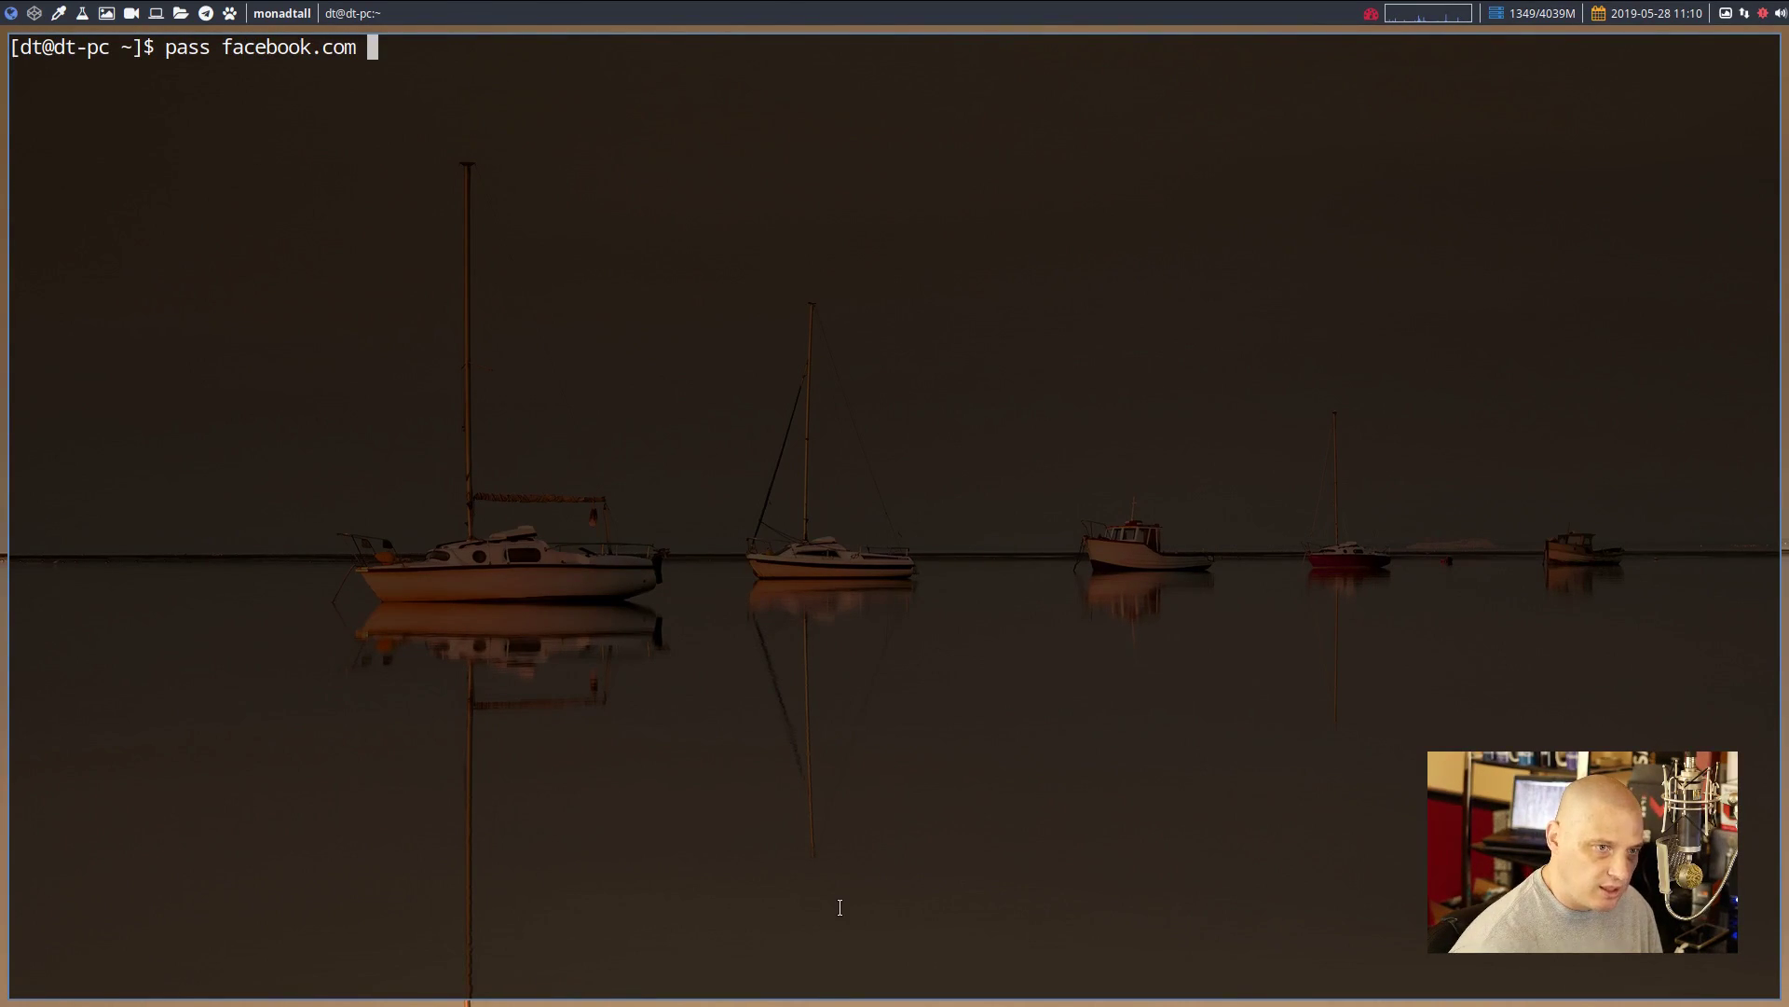
{"action": "key", "text": "Return"}
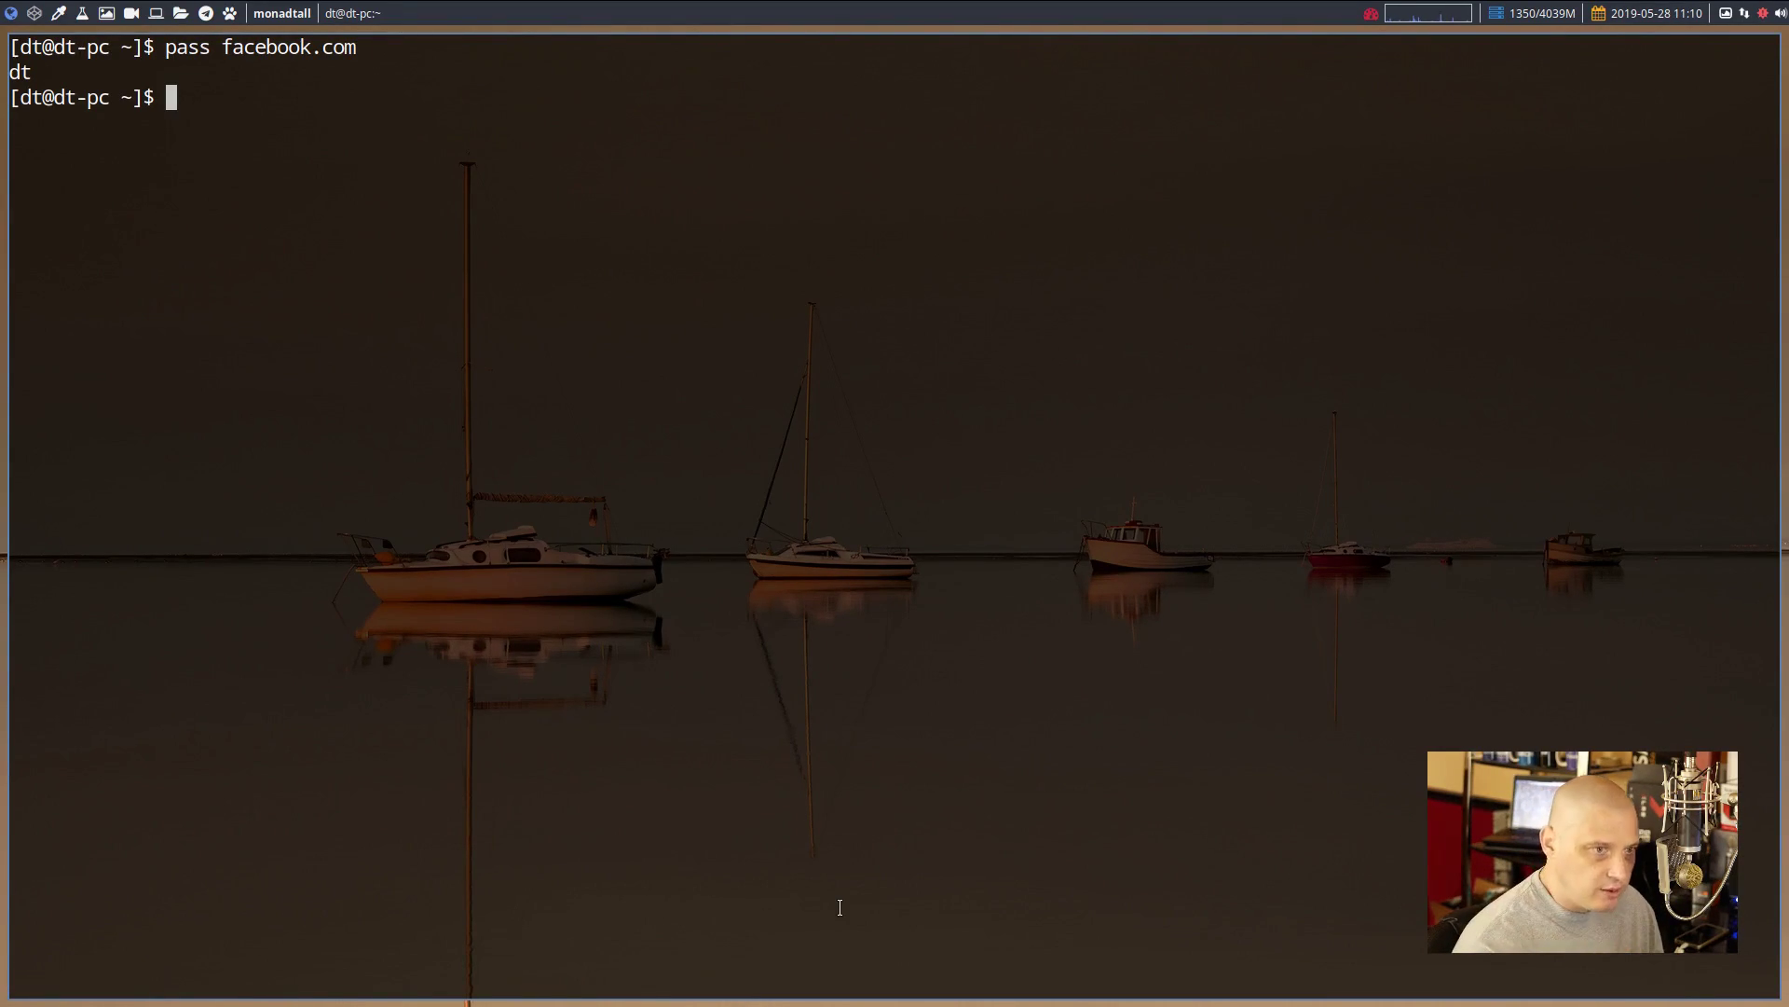
Print the stored twitter.com password, then close the terminal window
{"action": "type", "text": "pass twitter.com"}
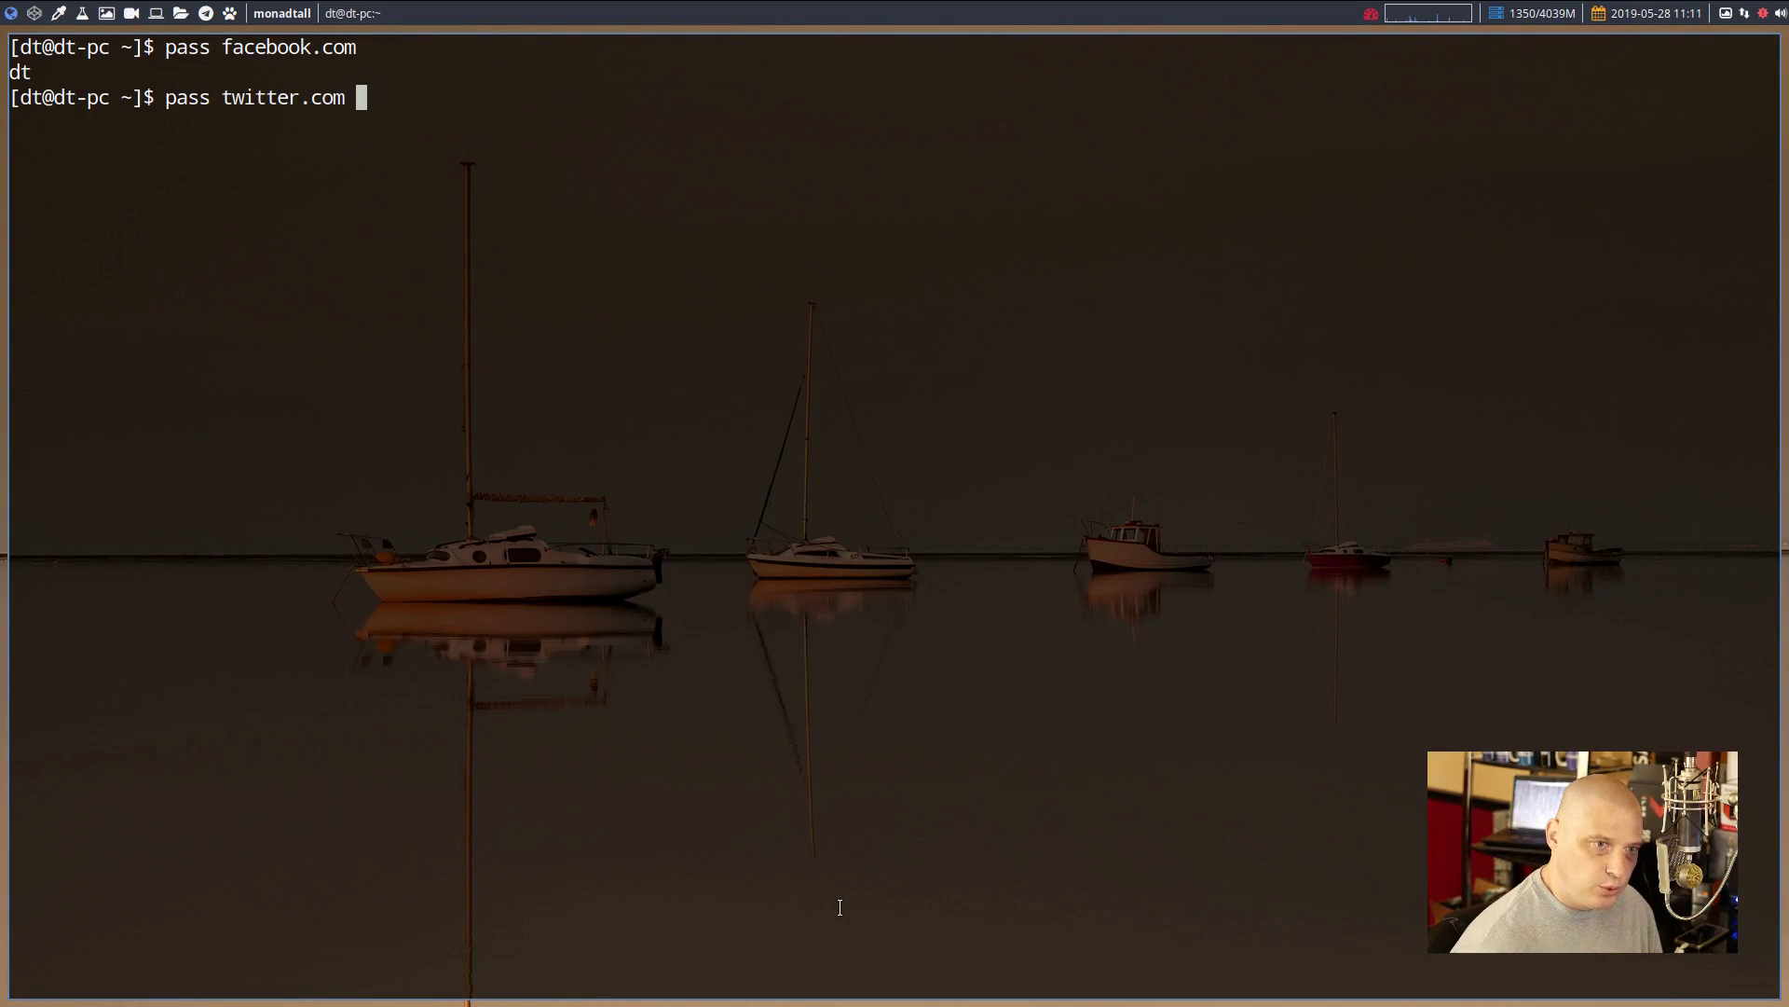
{"action": "key", "text": "Return"}
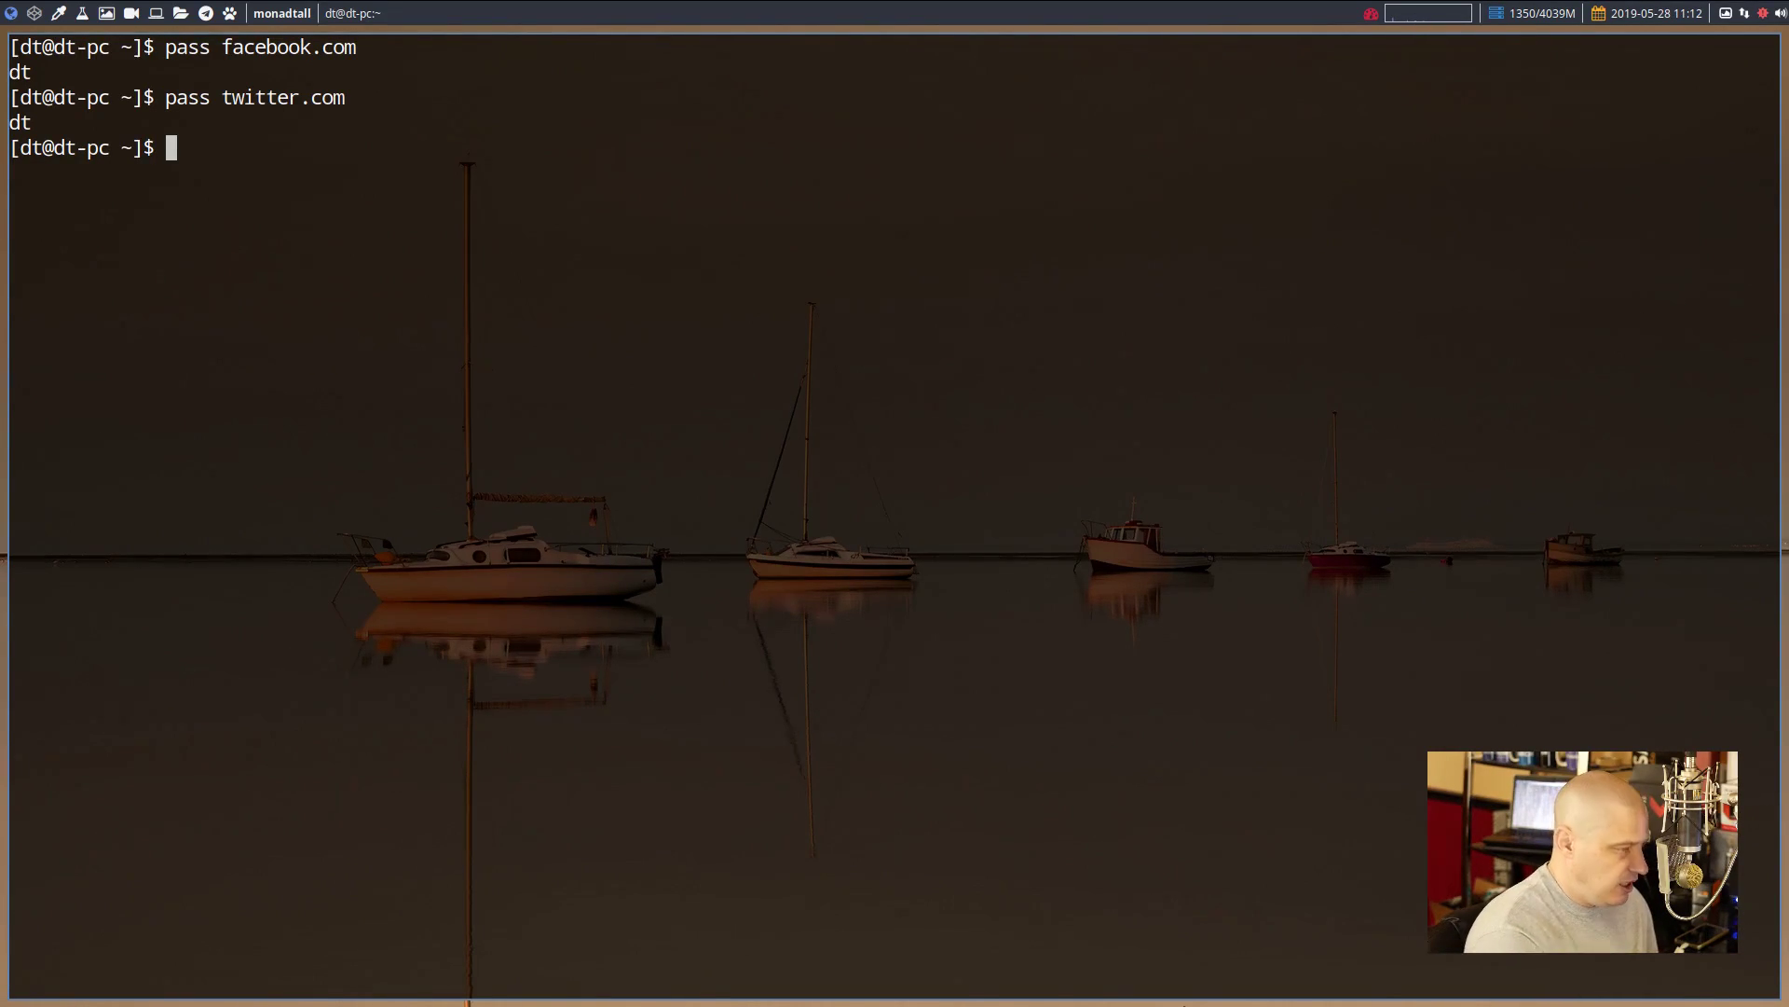
{"action": "key", "text": "super+shift+c"}
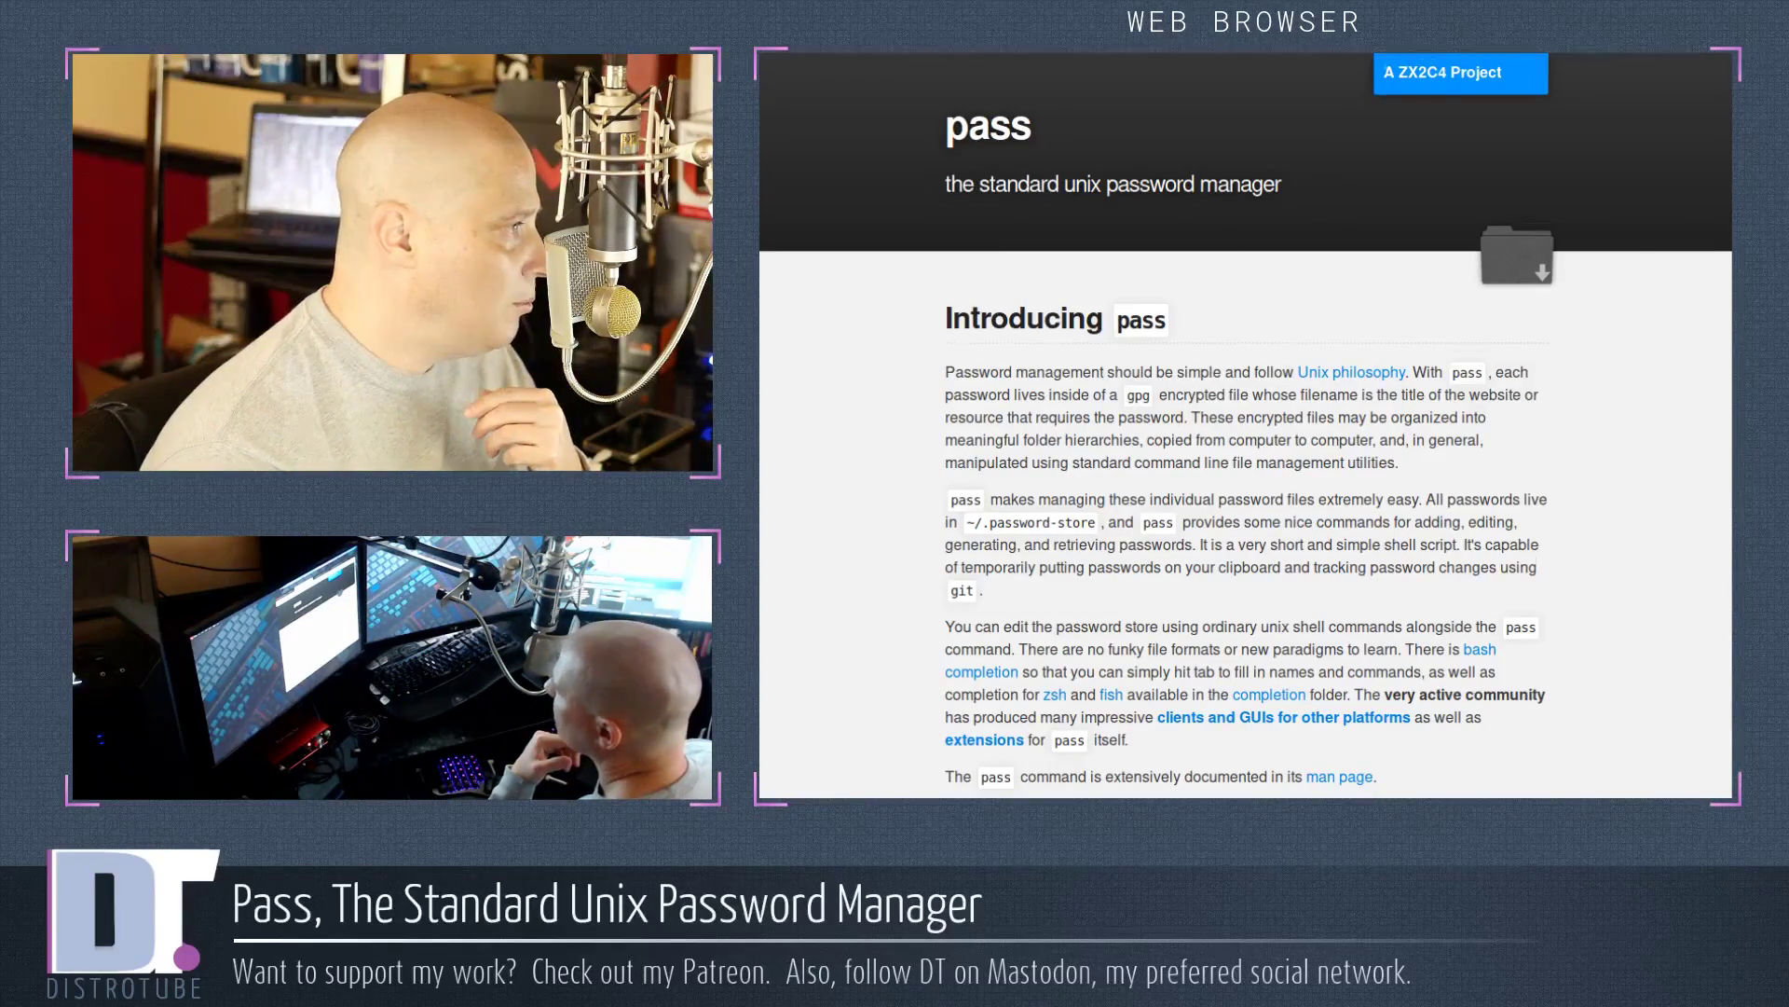
{"action": "scroll", "coordinate": [1693, 471], "scroll_direction": "down", "scroll_amount": 20}
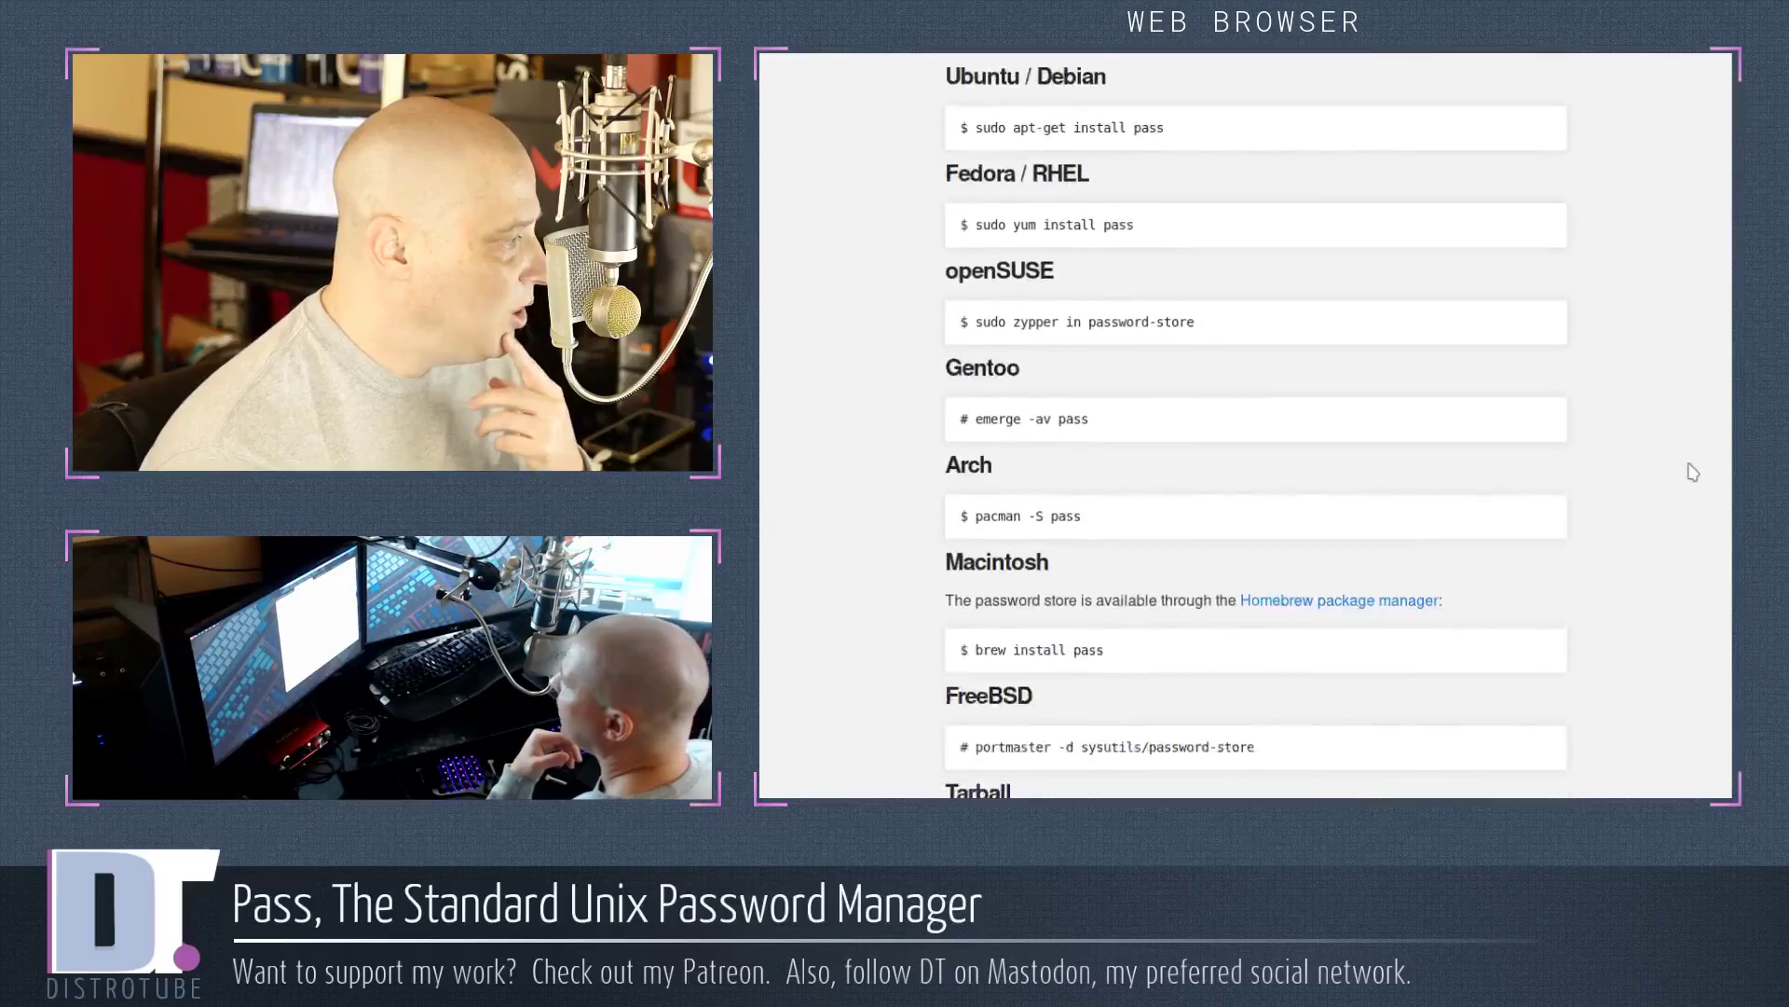
{"action": "scroll", "coordinate": [1694, 474], "scroll_direction": "down", "scroll_amount": 15}
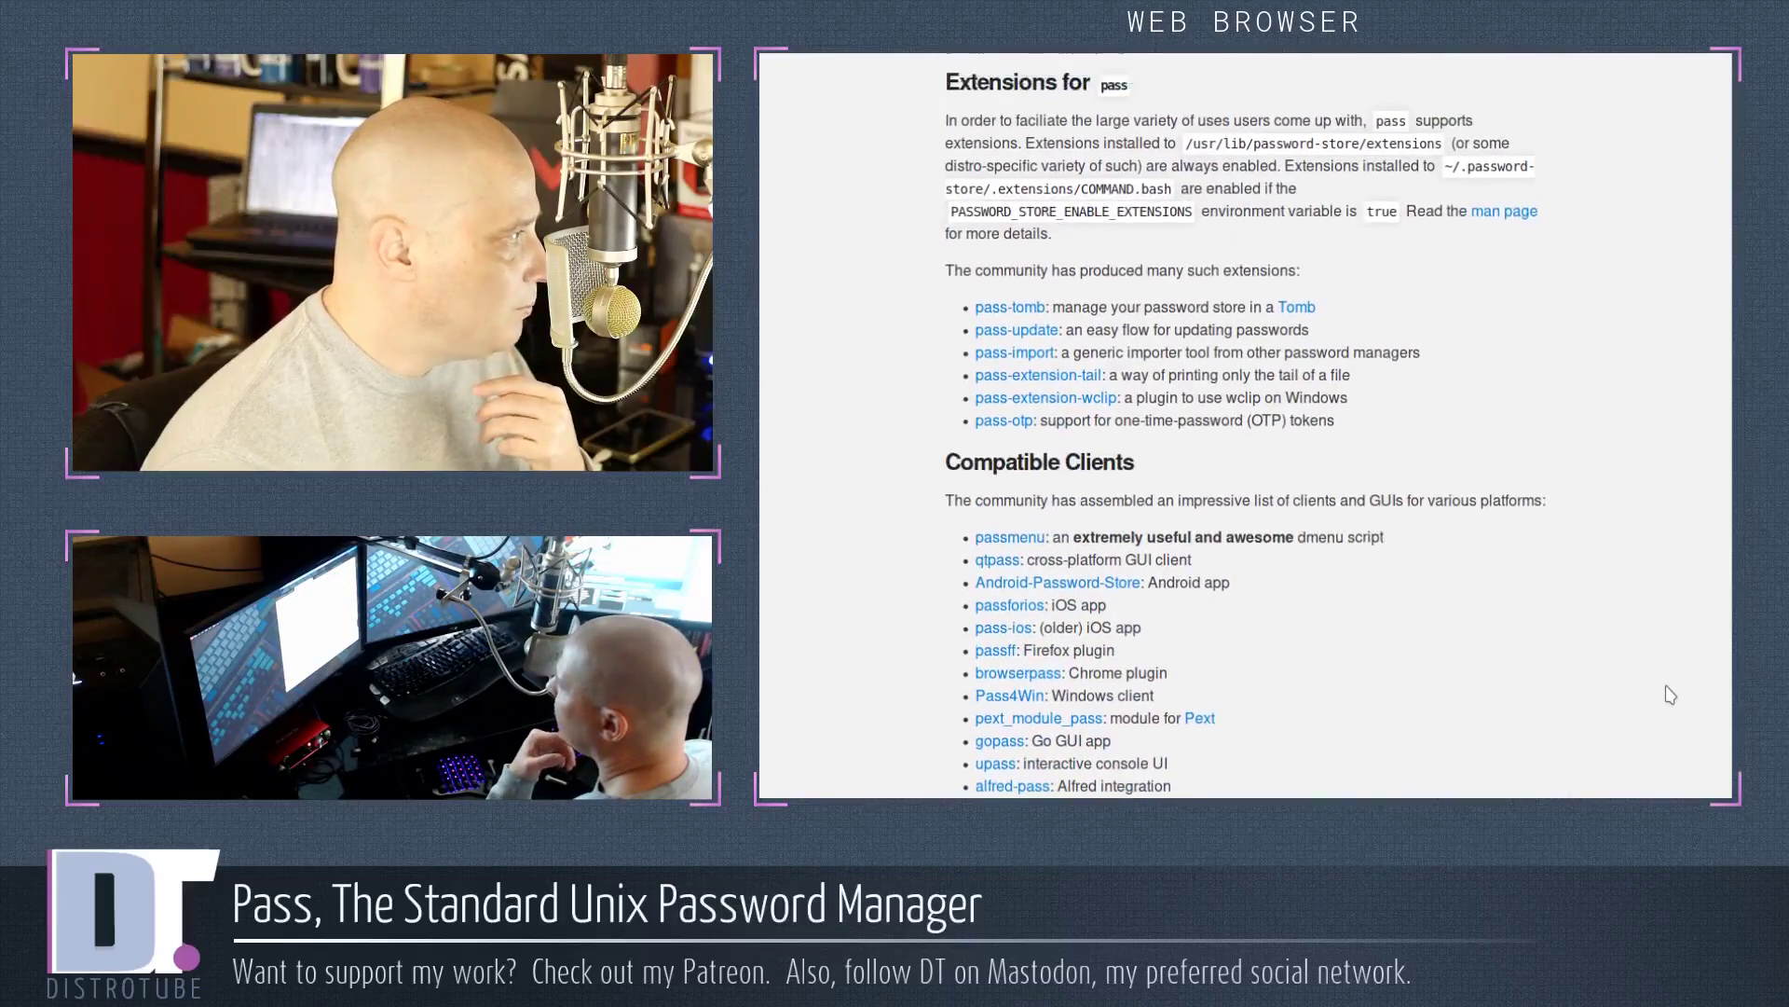
{"action": "scroll", "coordinate": [1670, 695], "scroll_direction": "up", "scroll_amount": 2}
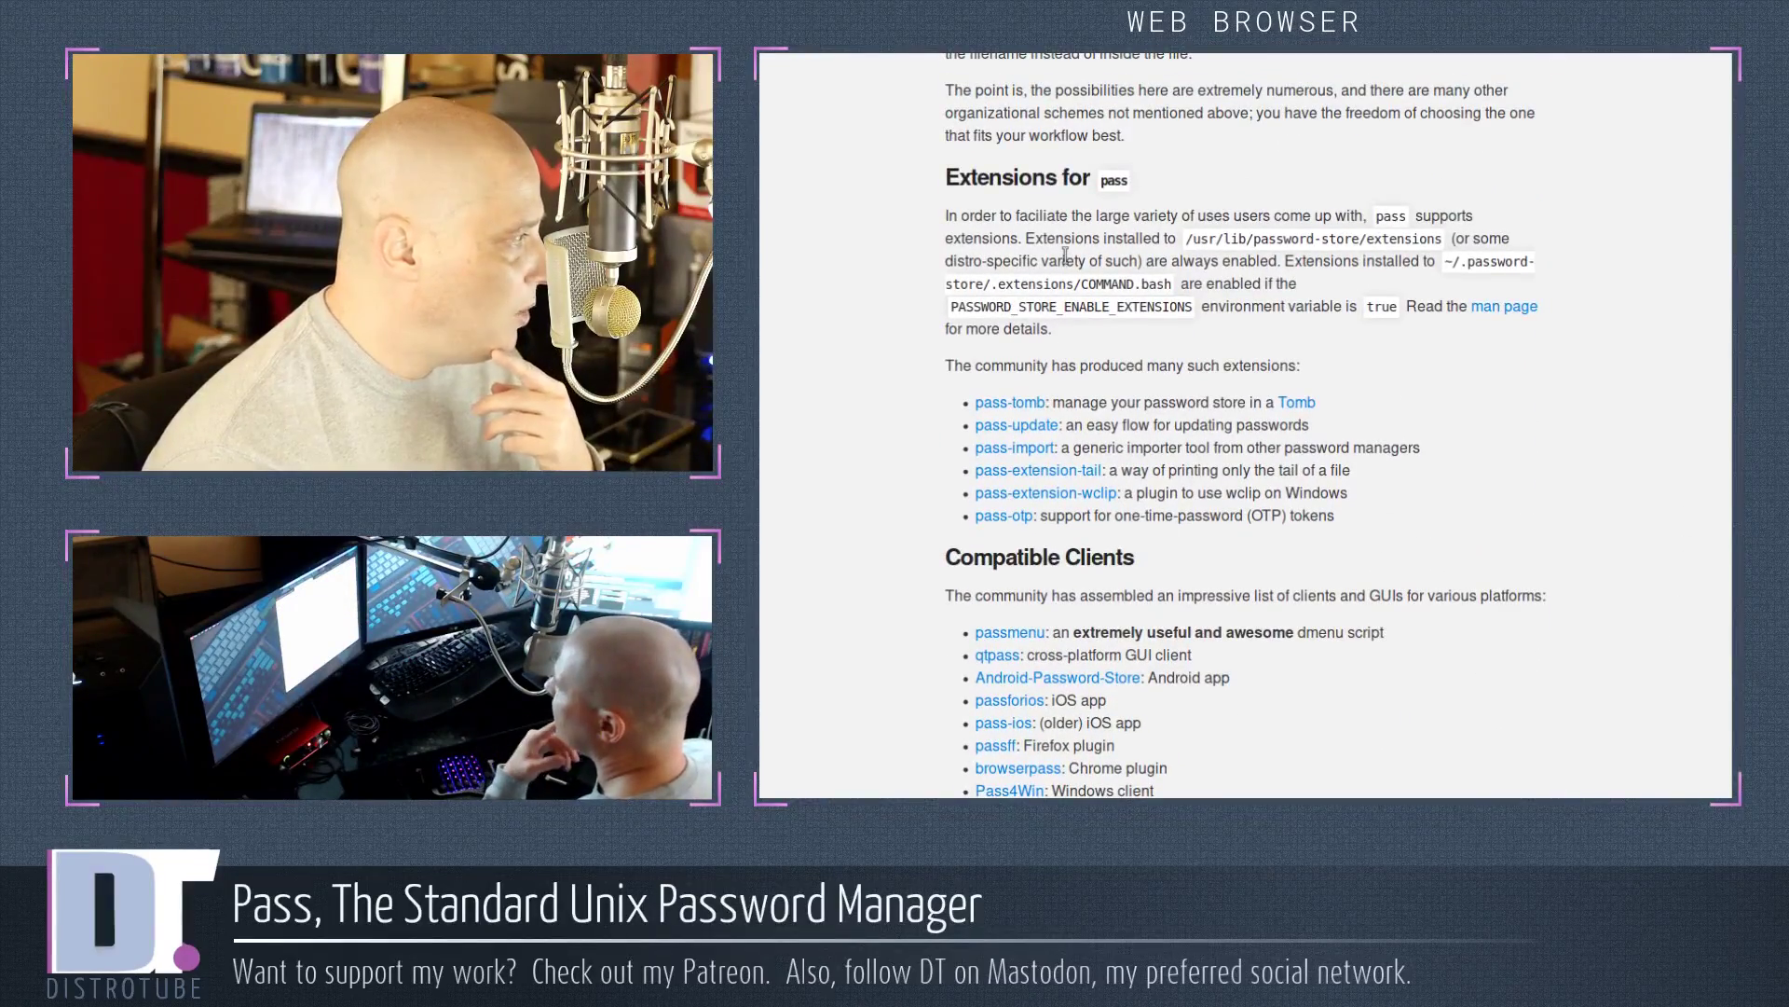
{"action": "scroll", "coordinate": [1065, 256], "scroll_direction": "down", "scroll_amount": 5}
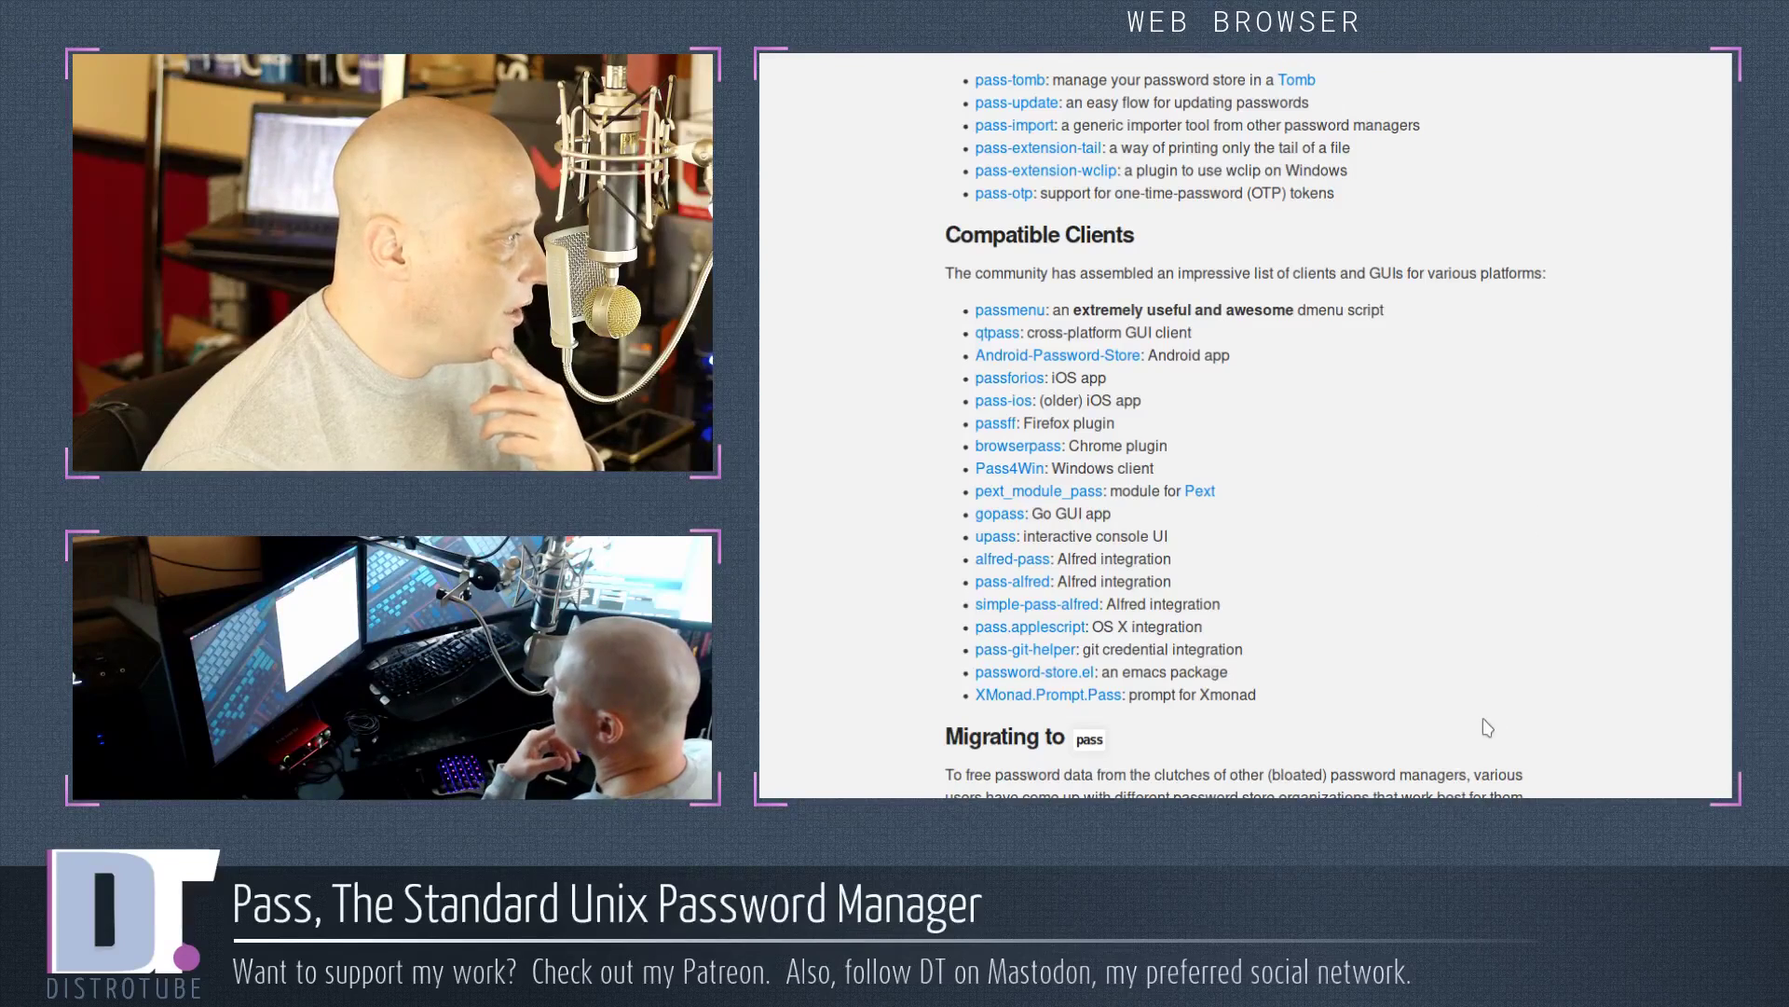
{"action": "key", "text": "Return"}
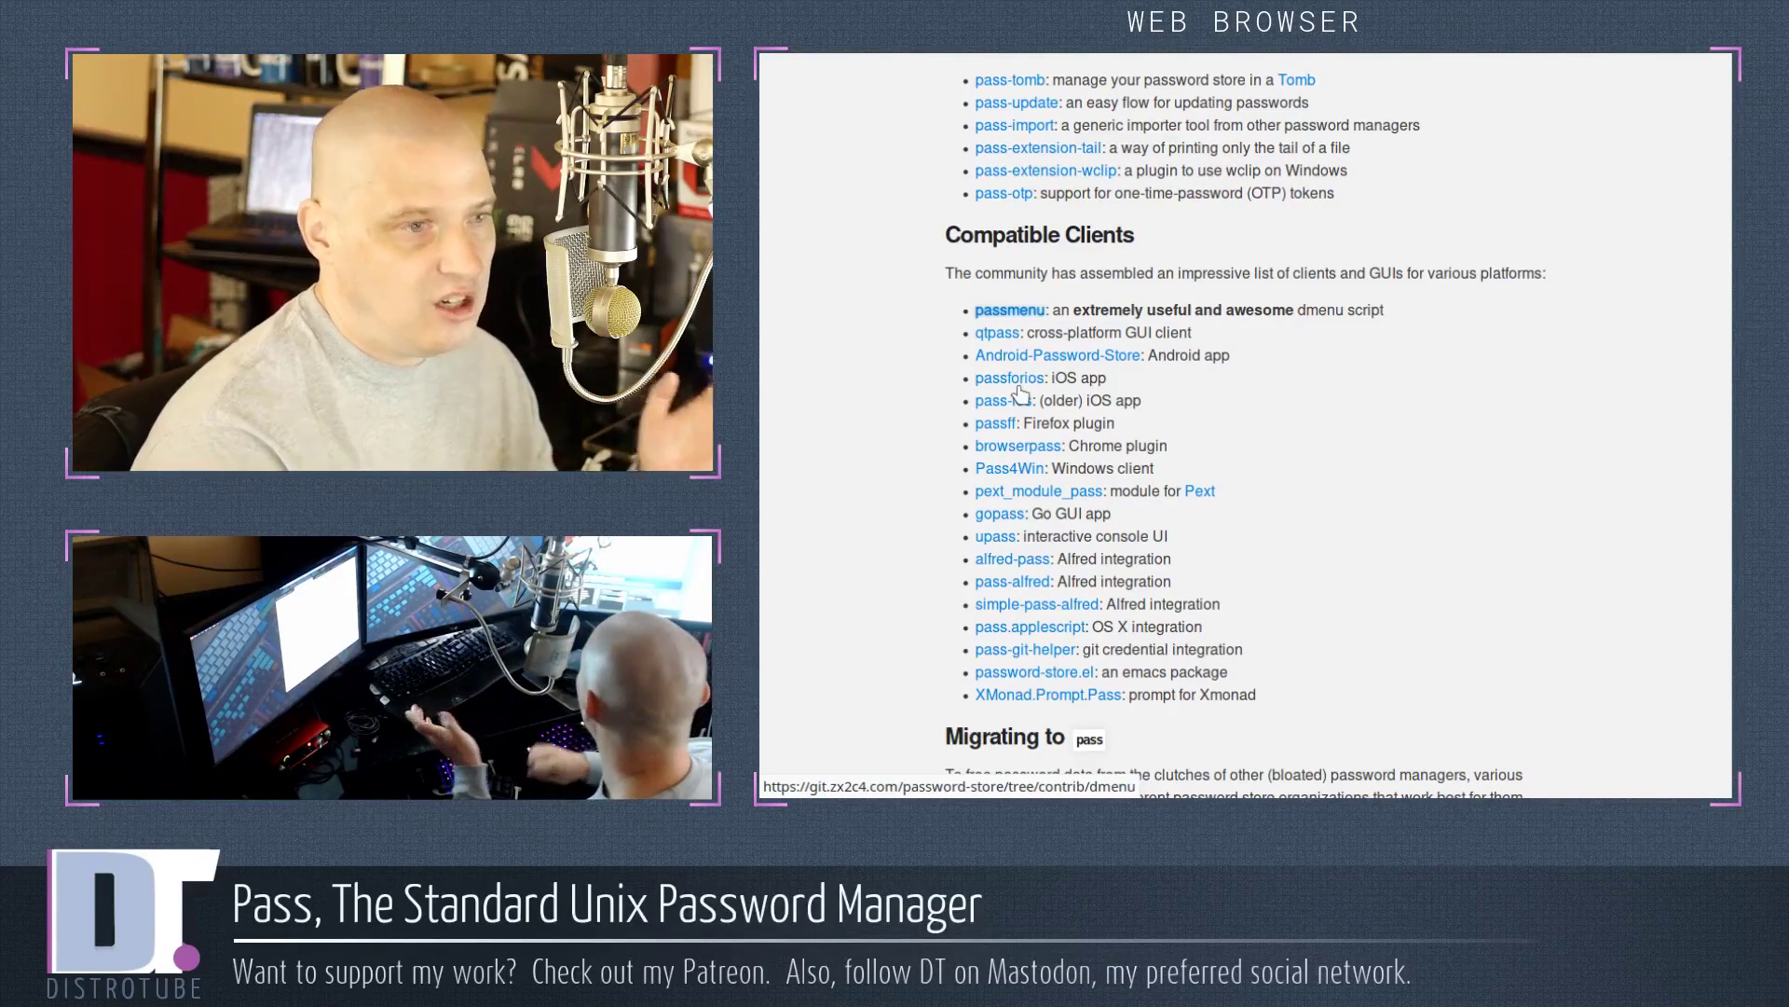
{"action": "left_click", "coordinate": [1202, 550]}
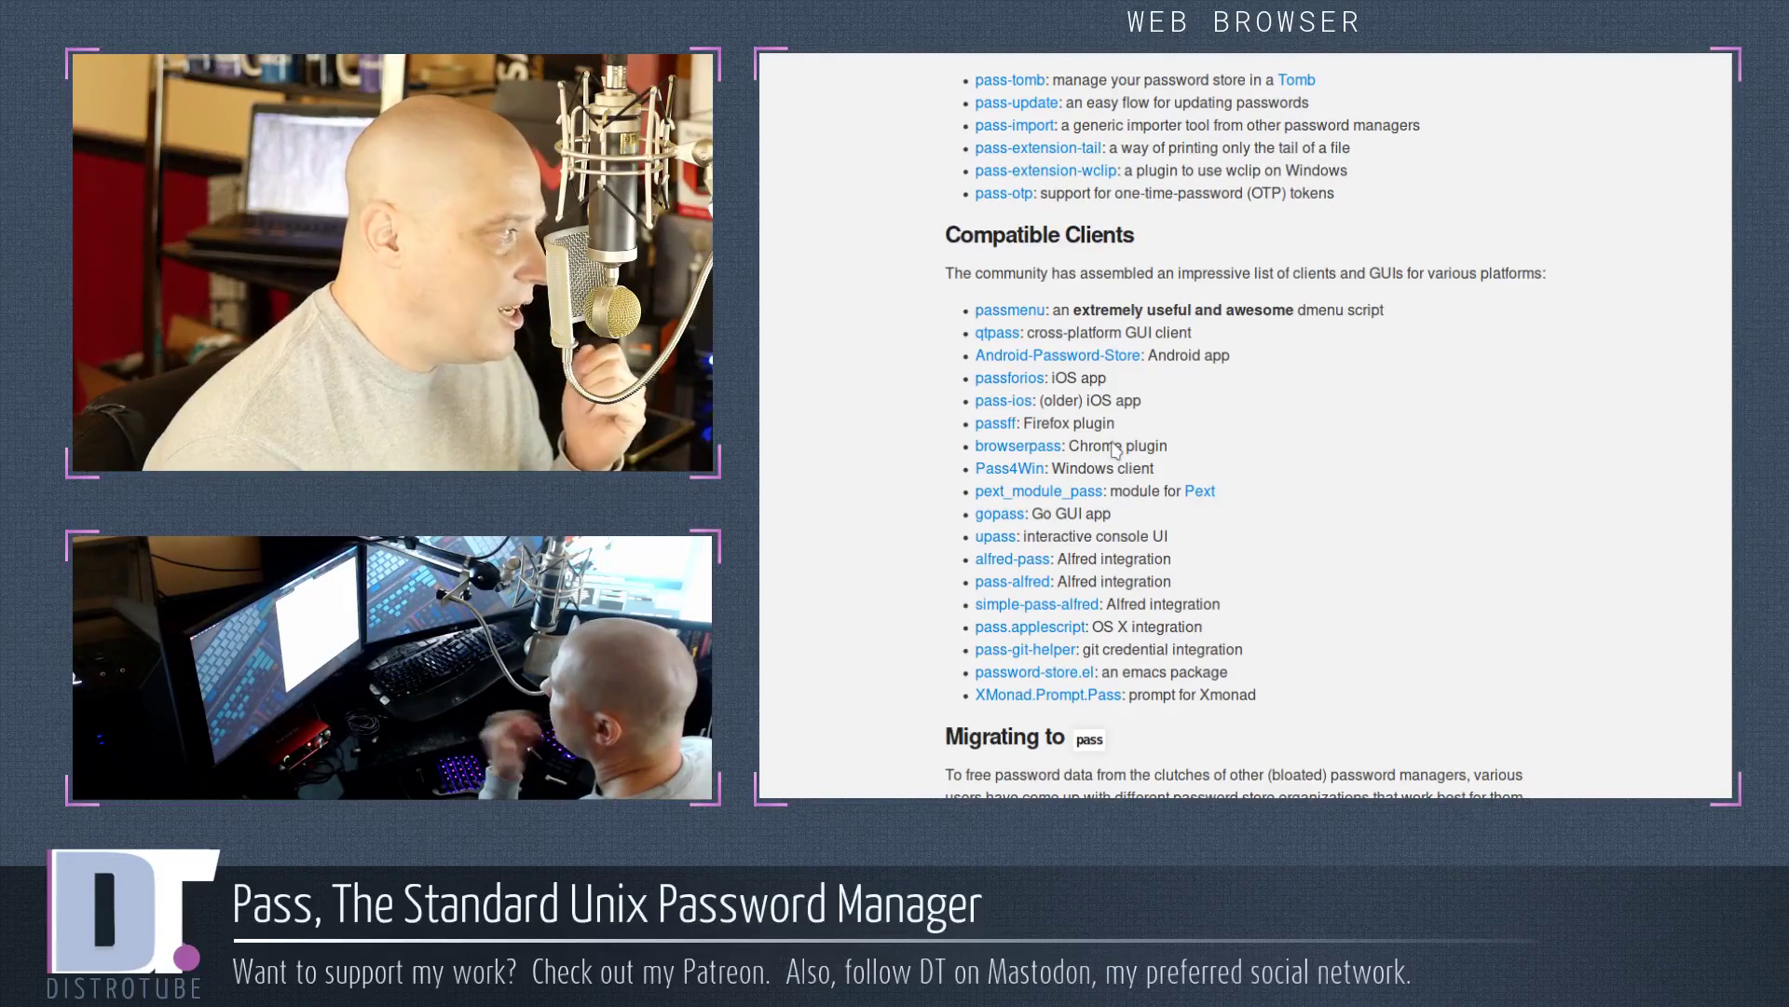
{"action": "key", "text": "Tab"}
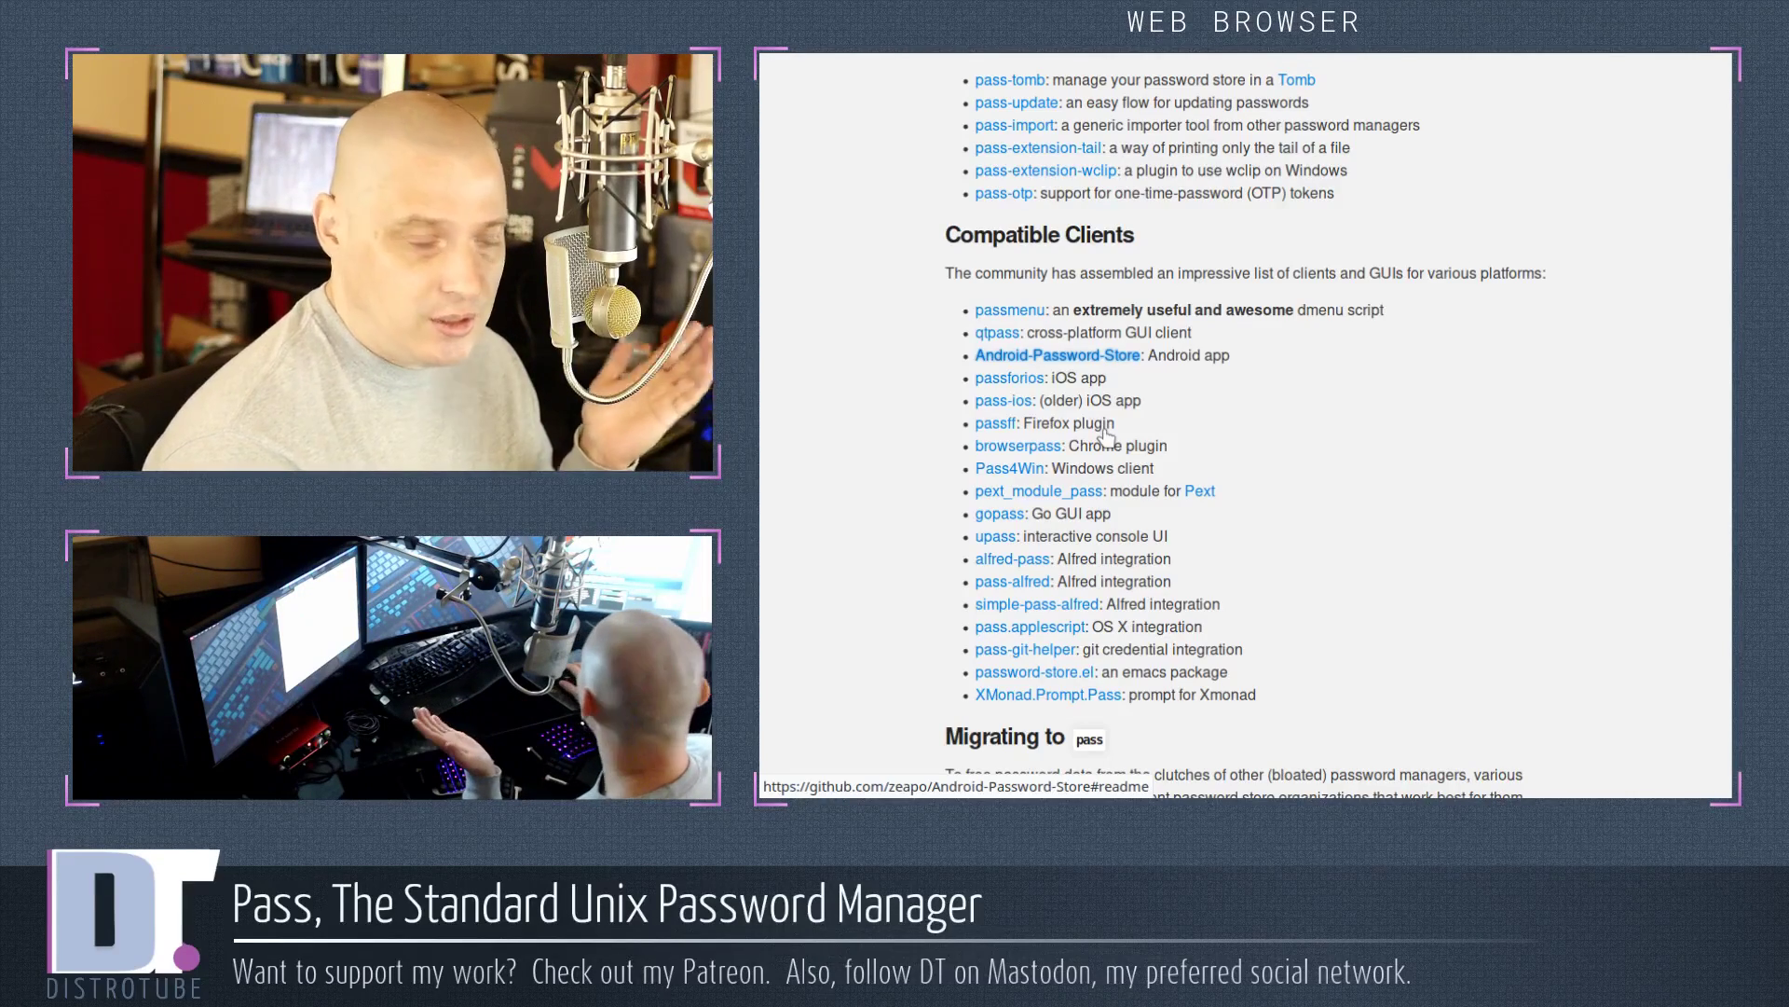
{"action": "left_click", "coordinate": [1450, 533]}
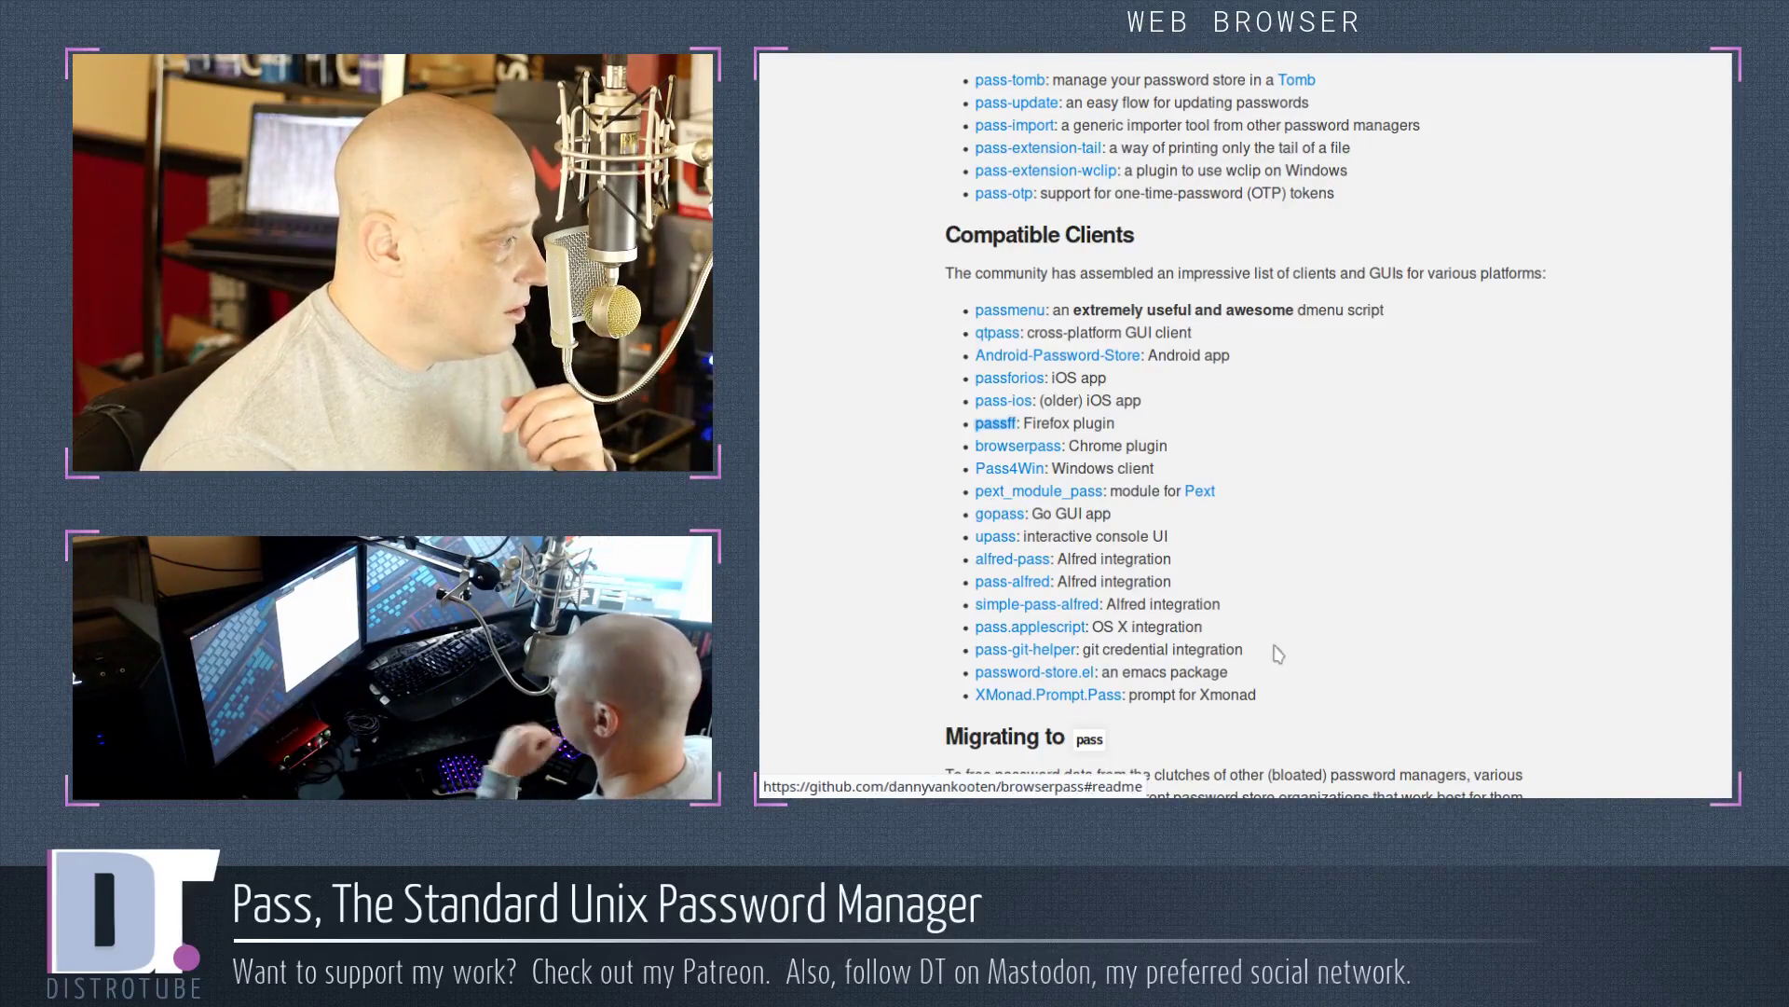
{"action": "key", "text": "Home"}
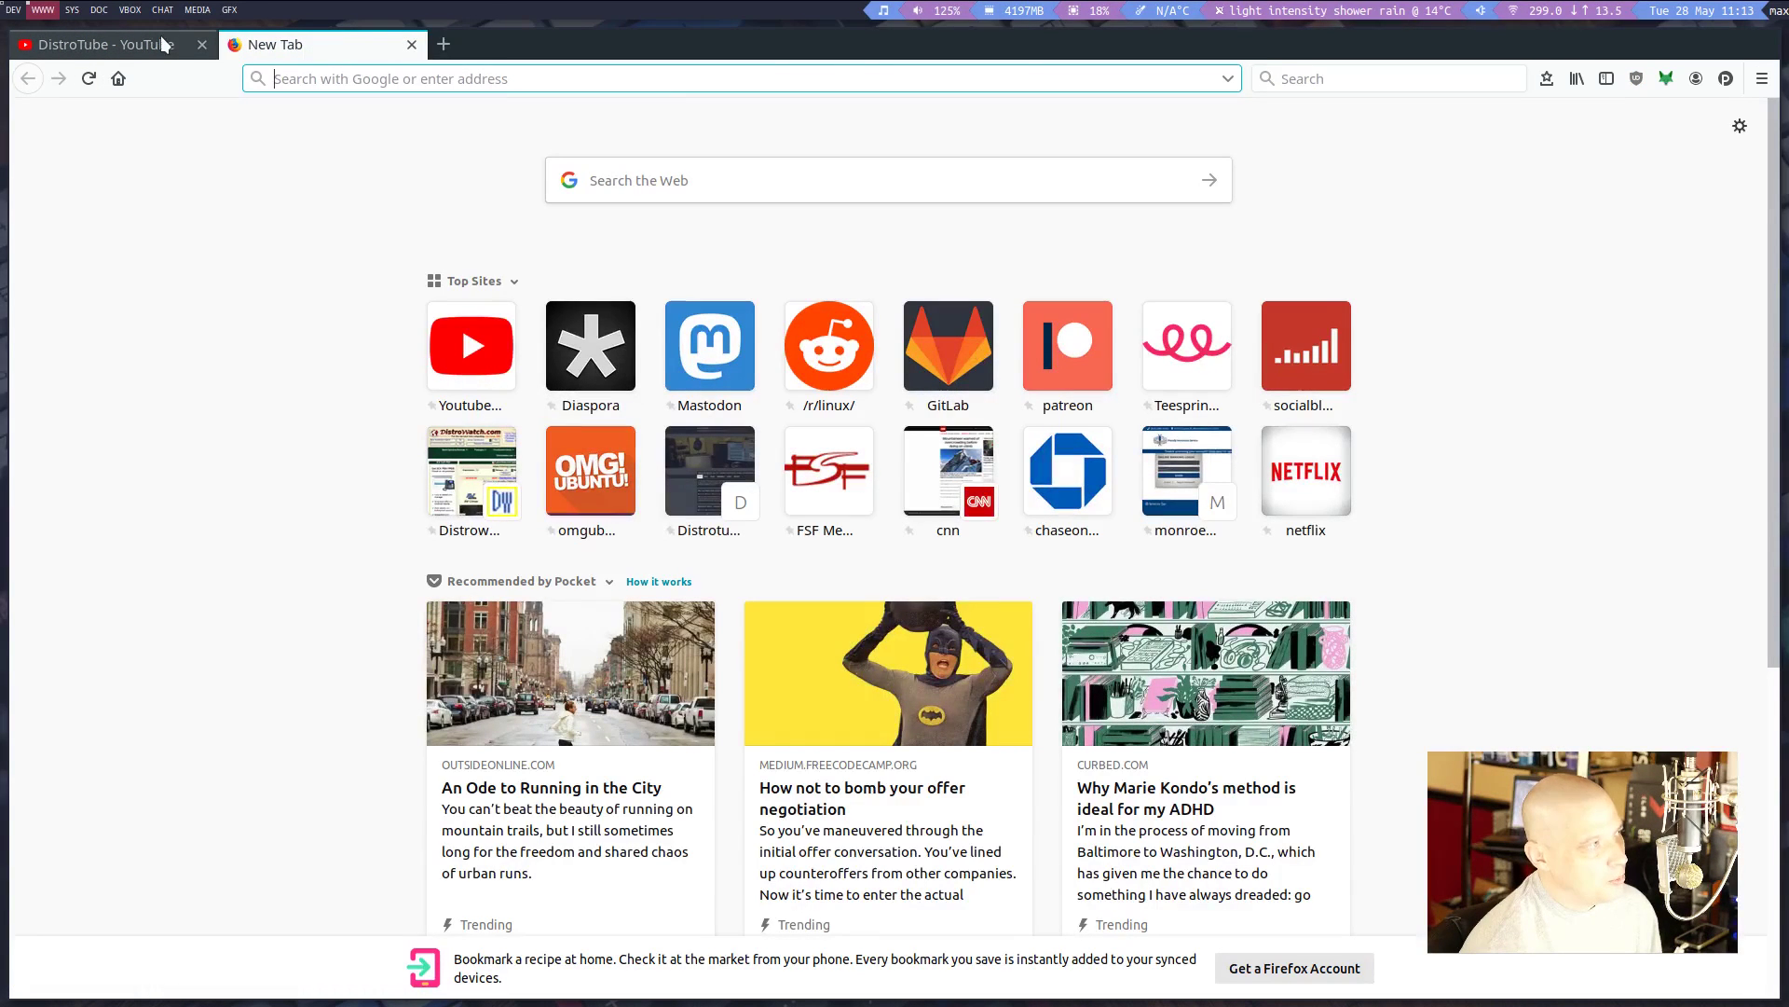
Close the DistroTube tab, open the FSF Member login site, and show PassFF's stored entries
{"action": "left_click", "coordinate": [201, 44]}
{"action": "left_click", "coordinate": [829, 470]}
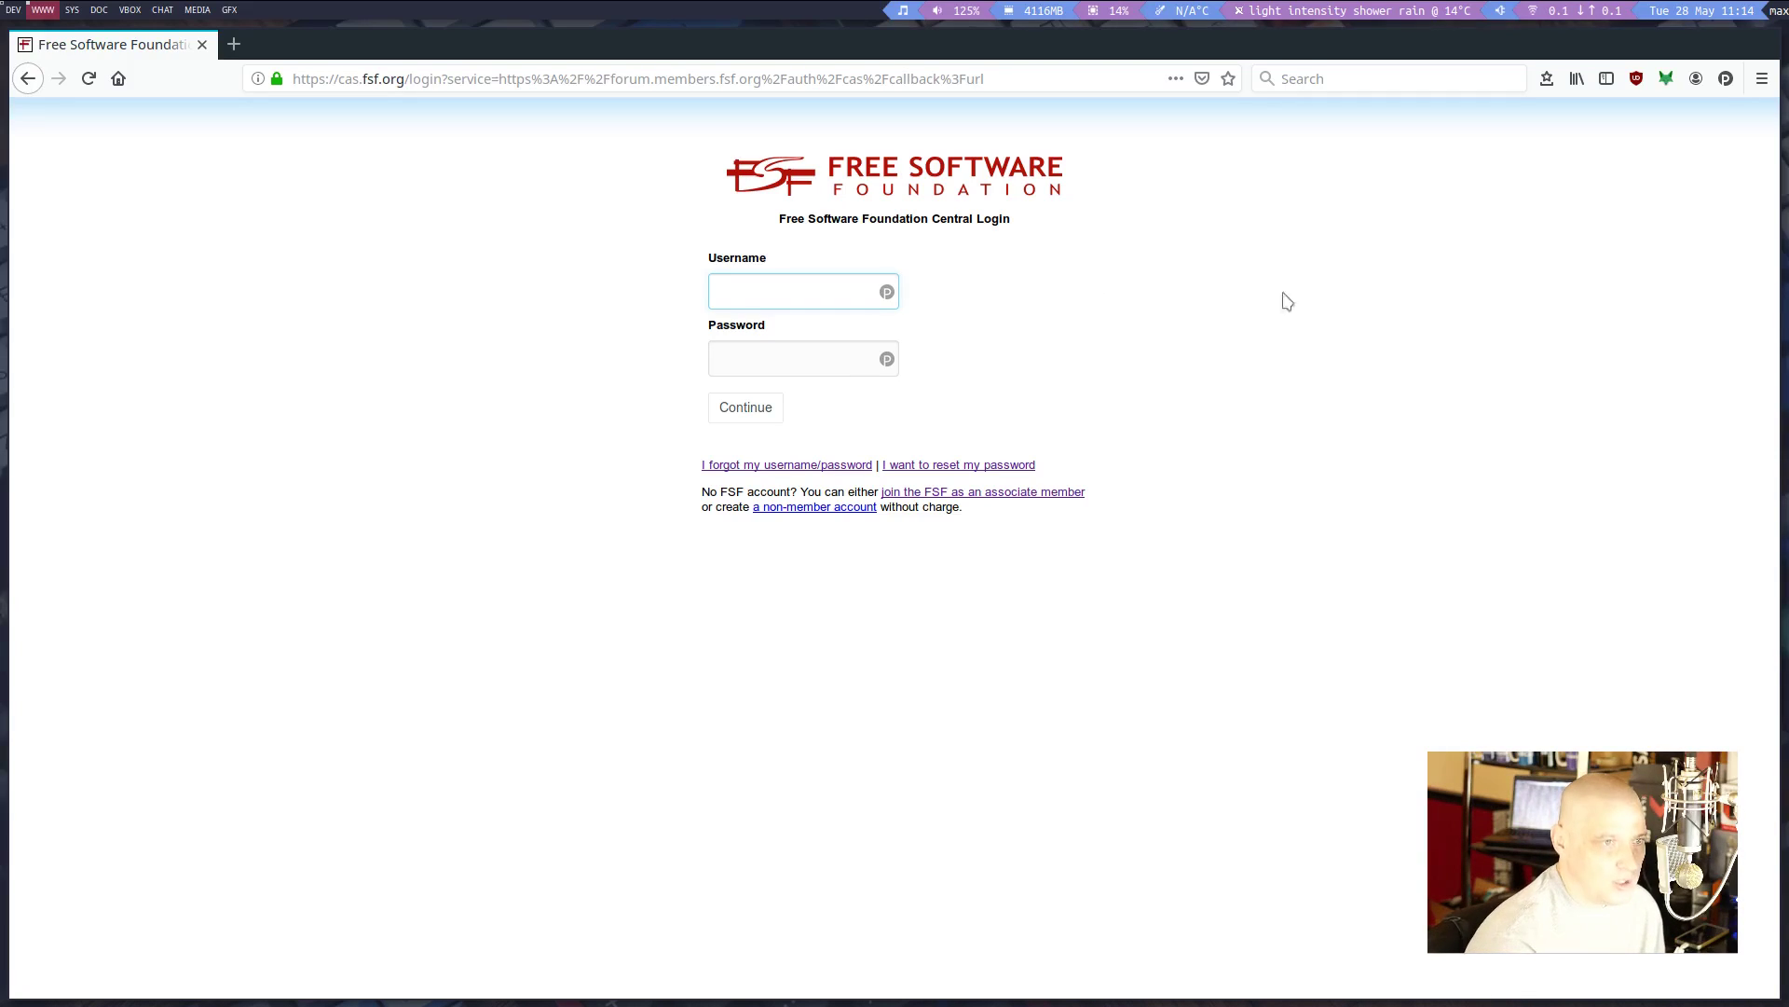
{"action": "left_click", "coordinate": [1725, 81]}
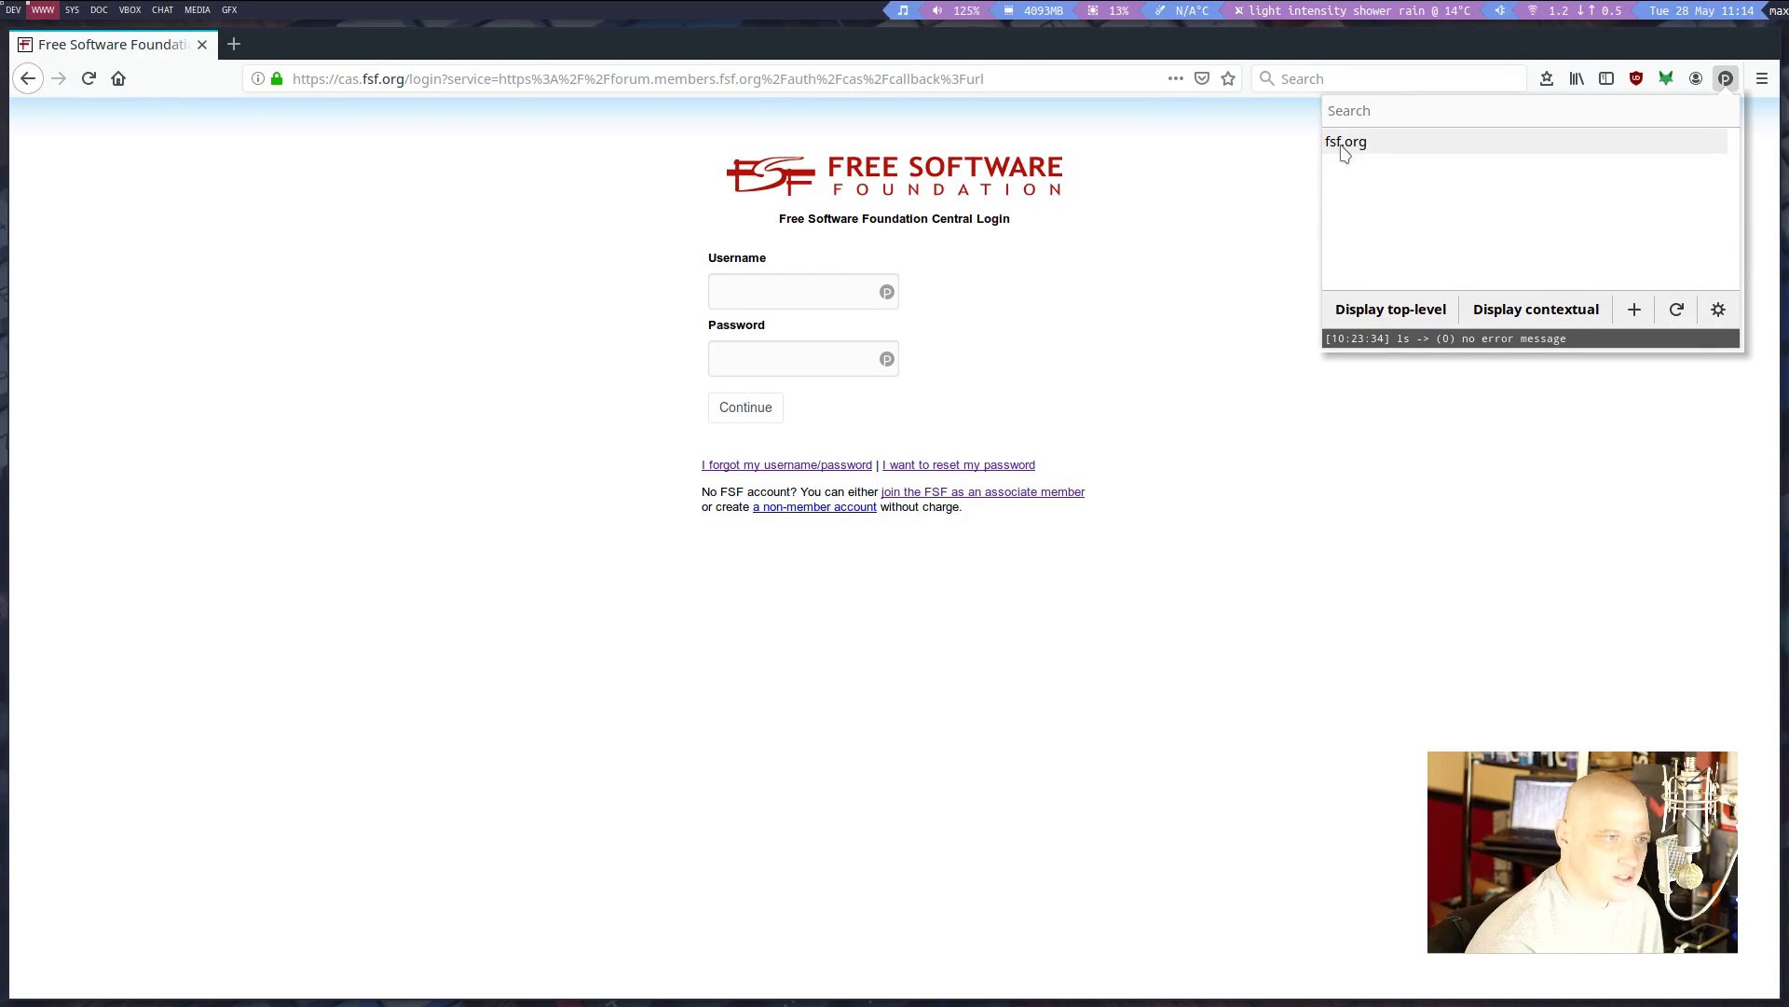
Fill the FSF login form from the fsf.org PassFF entry, unlocking the GPG key, and decline Firefox's save prompt
{"action": "left_click", "coordinate": [1284, 223]}
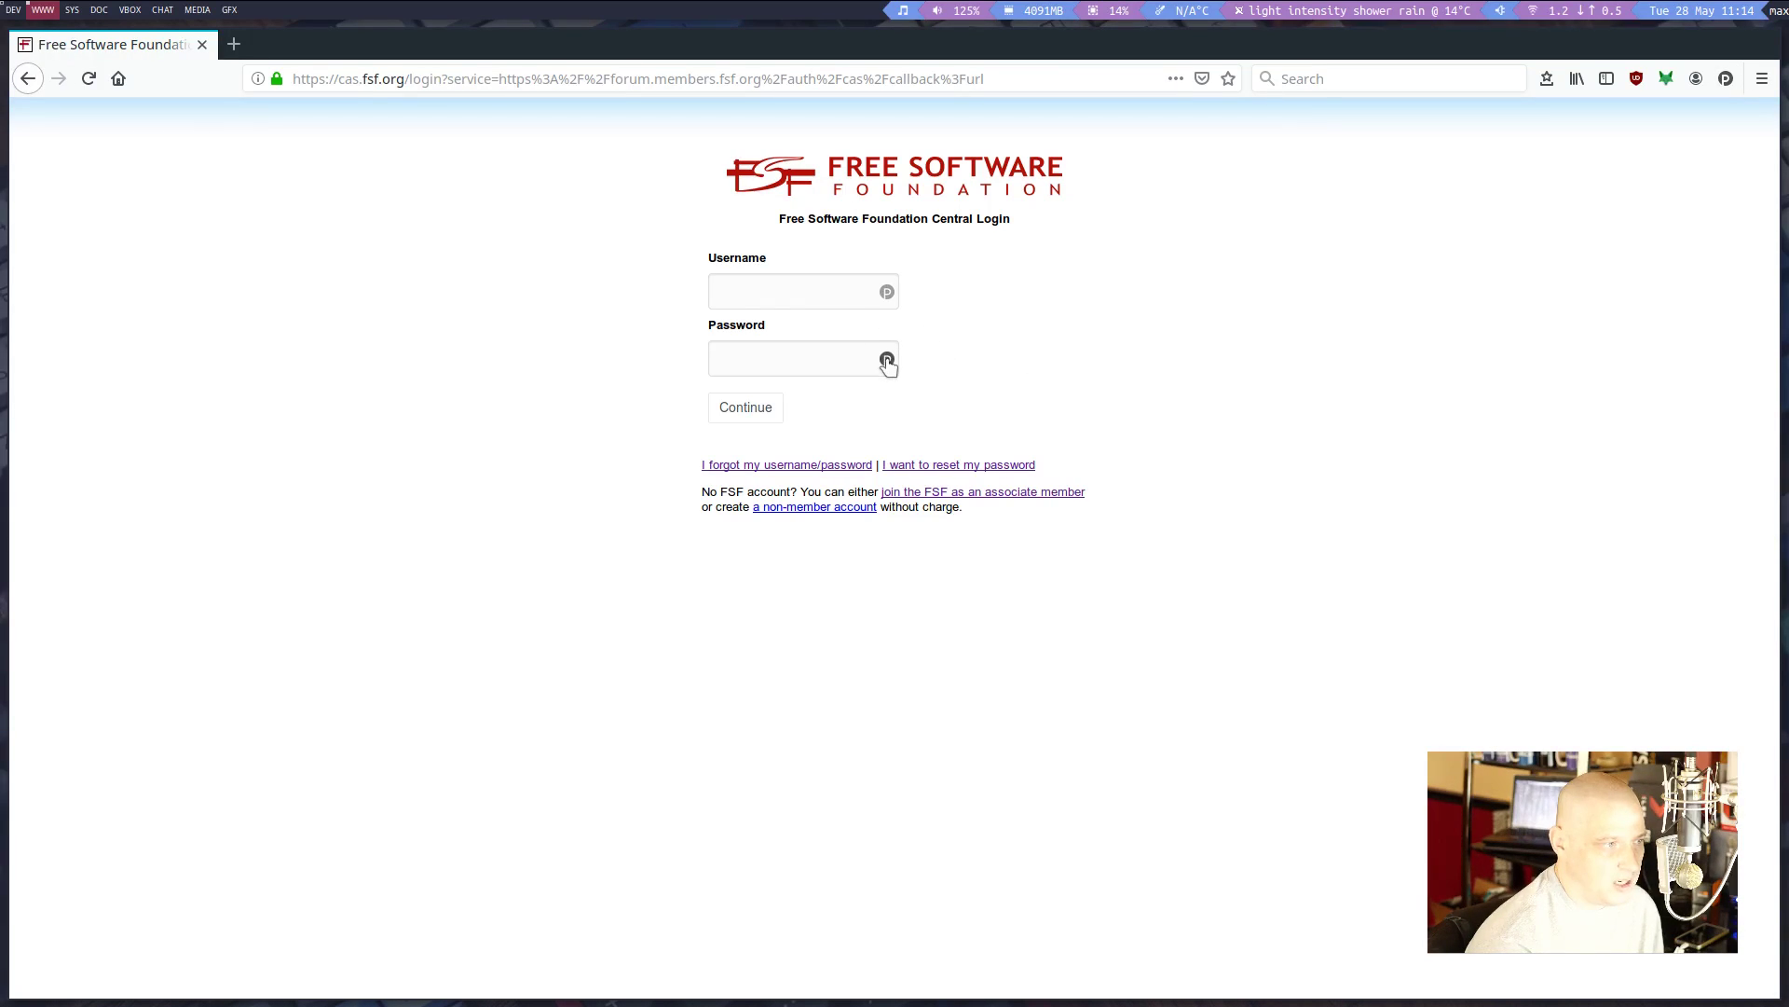
{"action": "left_click", "coordinate": [890, 294]}
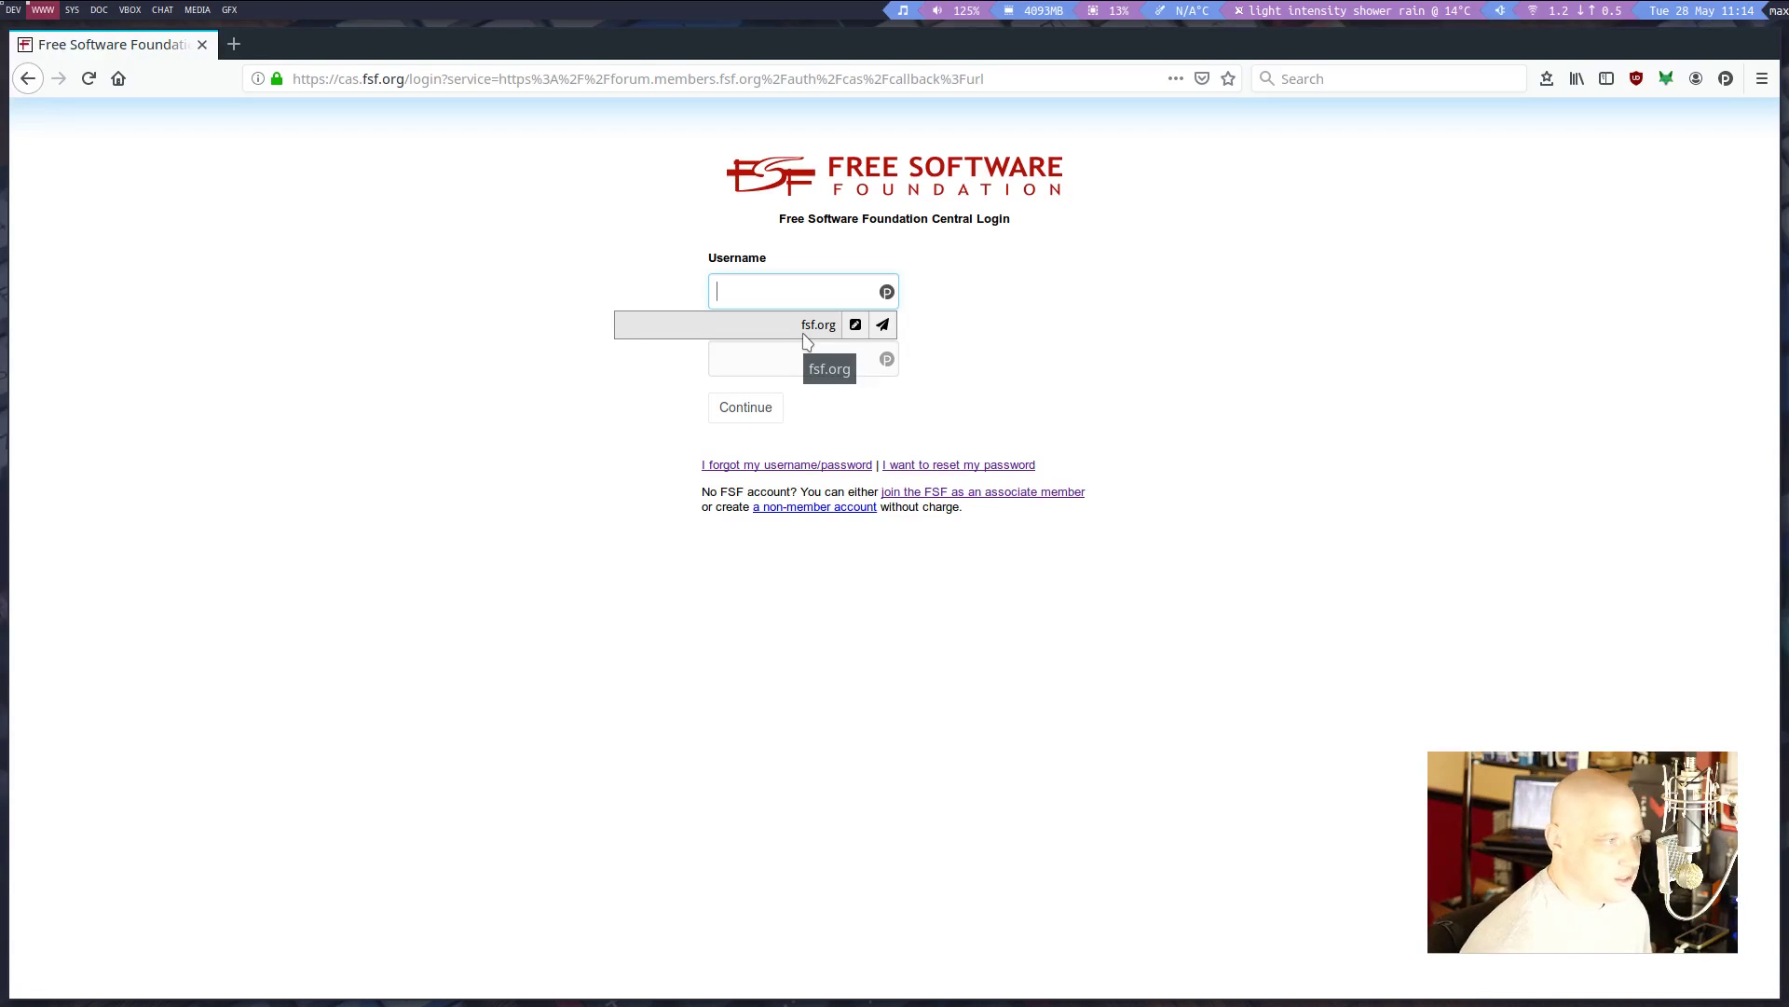
{"action": "left_click", "coordinate": [884, 327]}
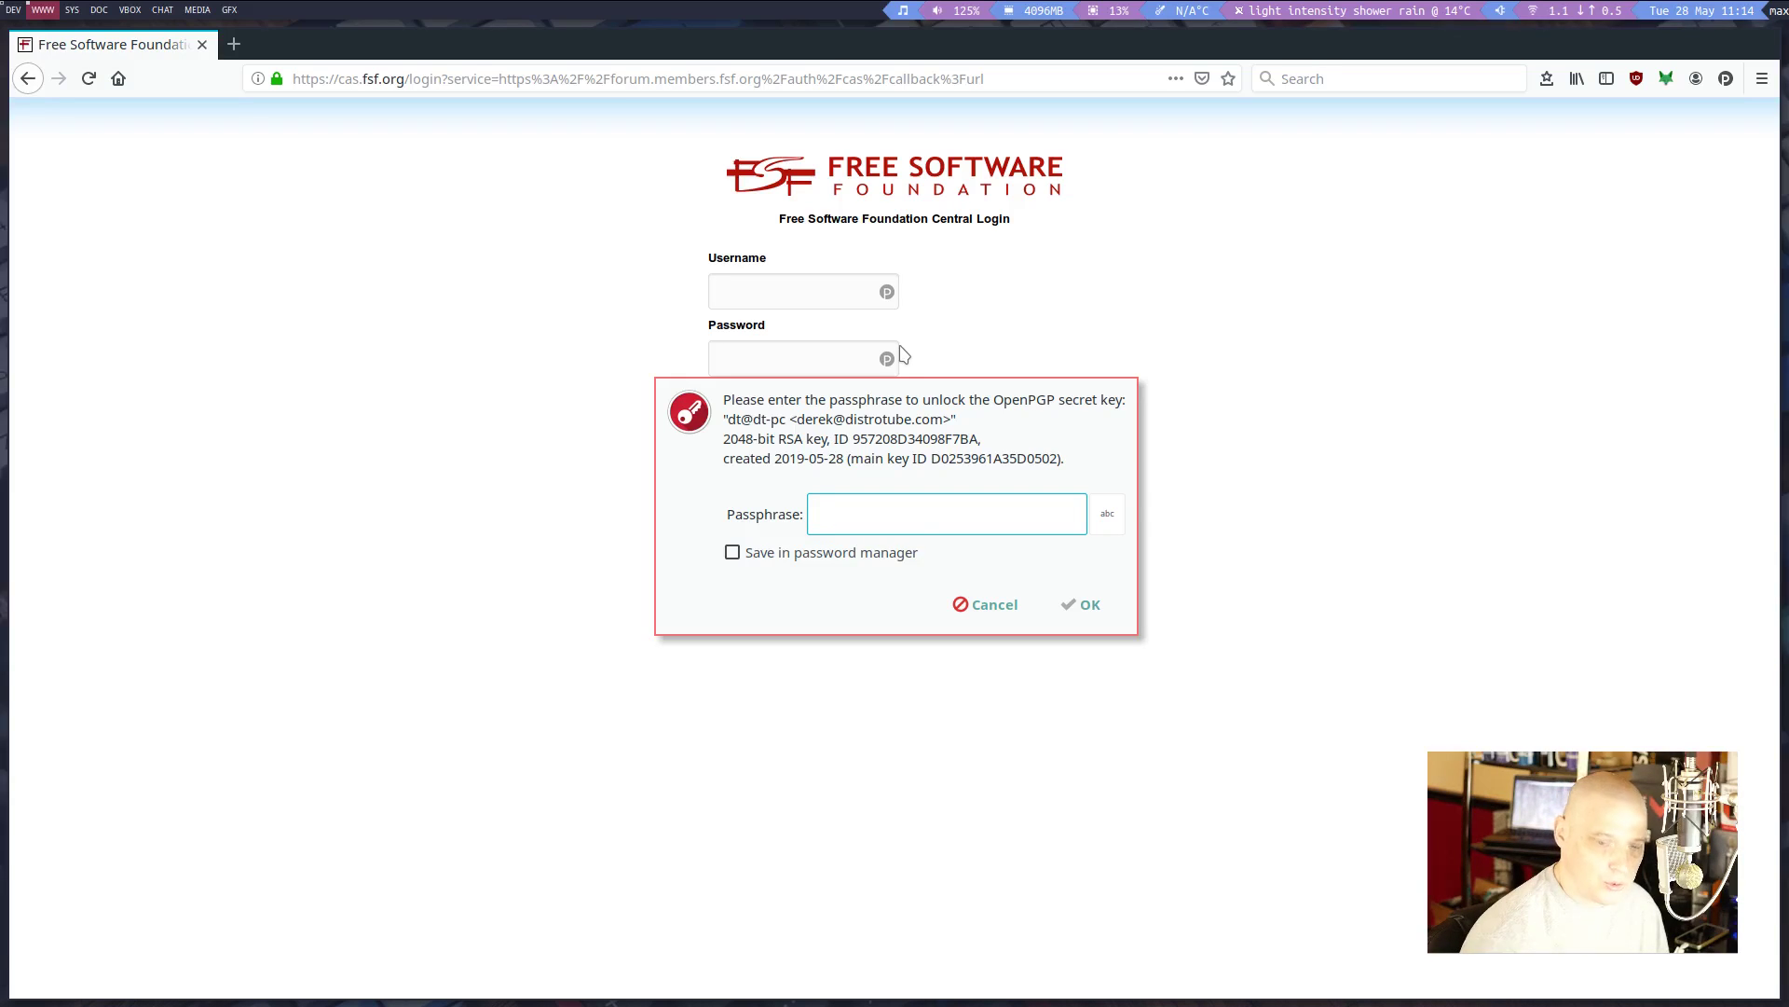
{"action": "type", "text": "••••"}
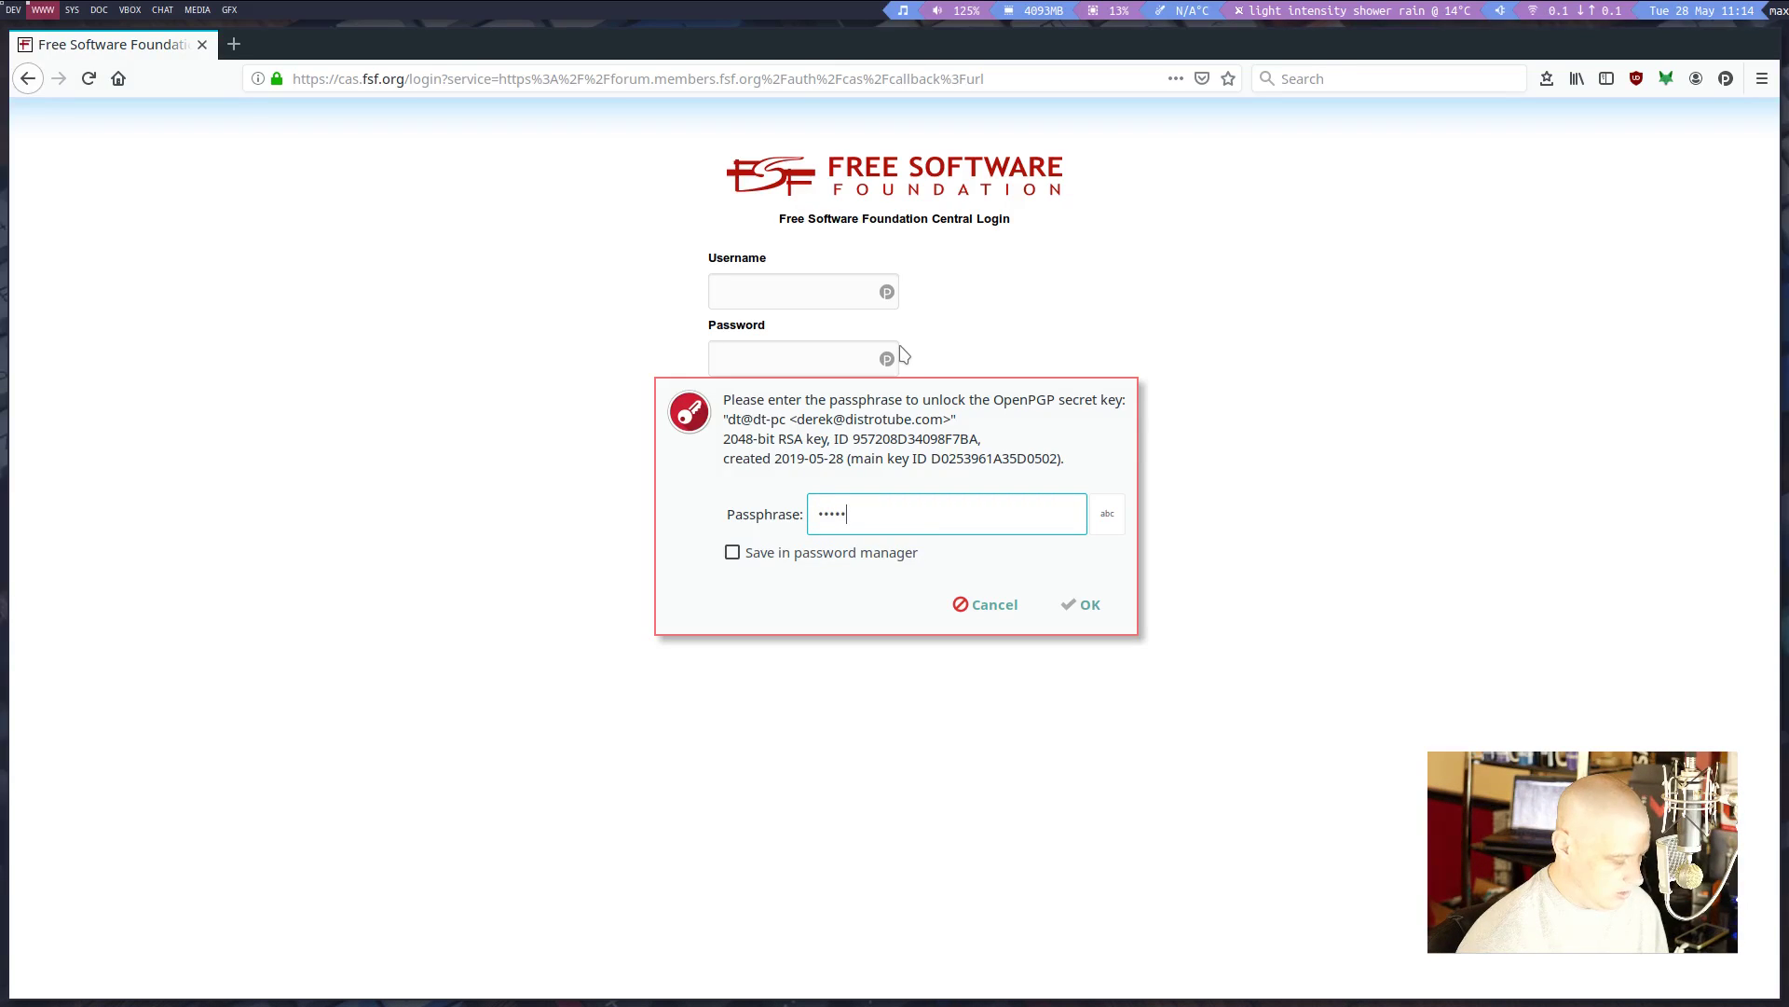
{"action": "type", "text": "•••••"}
{"action": "key", "text": "Return"}
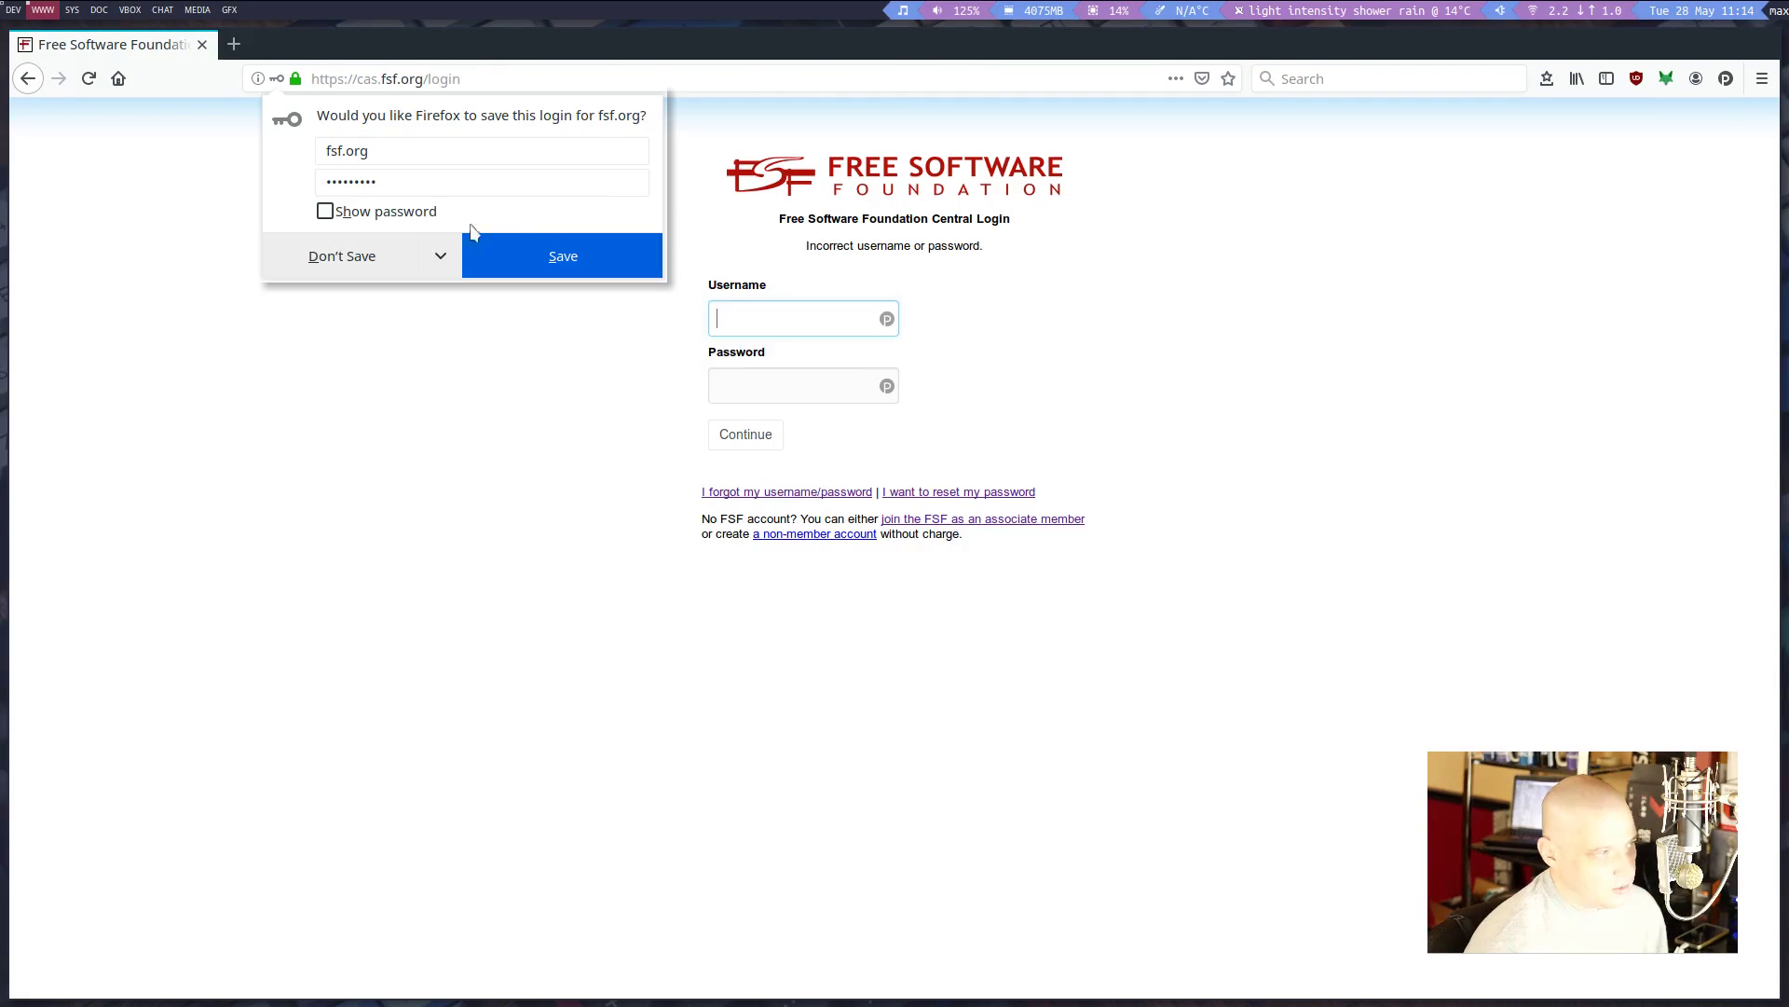
{"action": "left_click", "coordinate": [391, 258]}
Fill and submit the login from the fsf.org entry, again declining to save it
{"action": "left_click", "coordinate": [886, 318]}
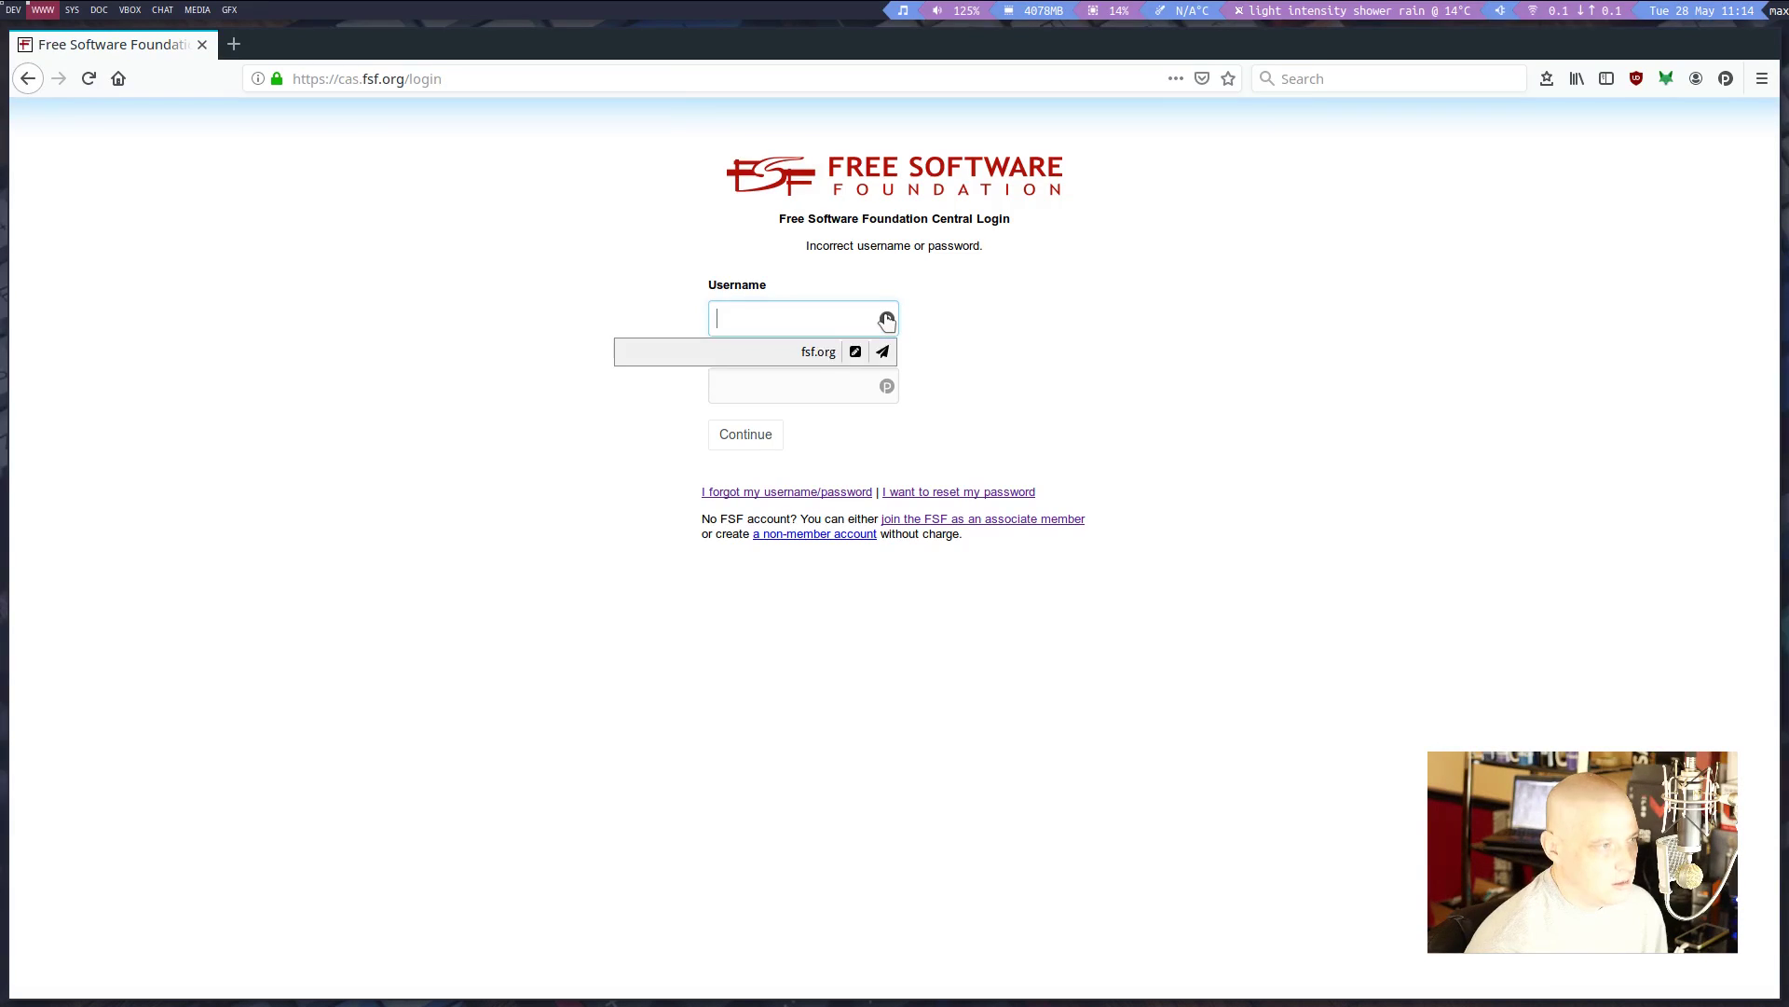
{"action": "left_click", "coordinate": [883, 351]}
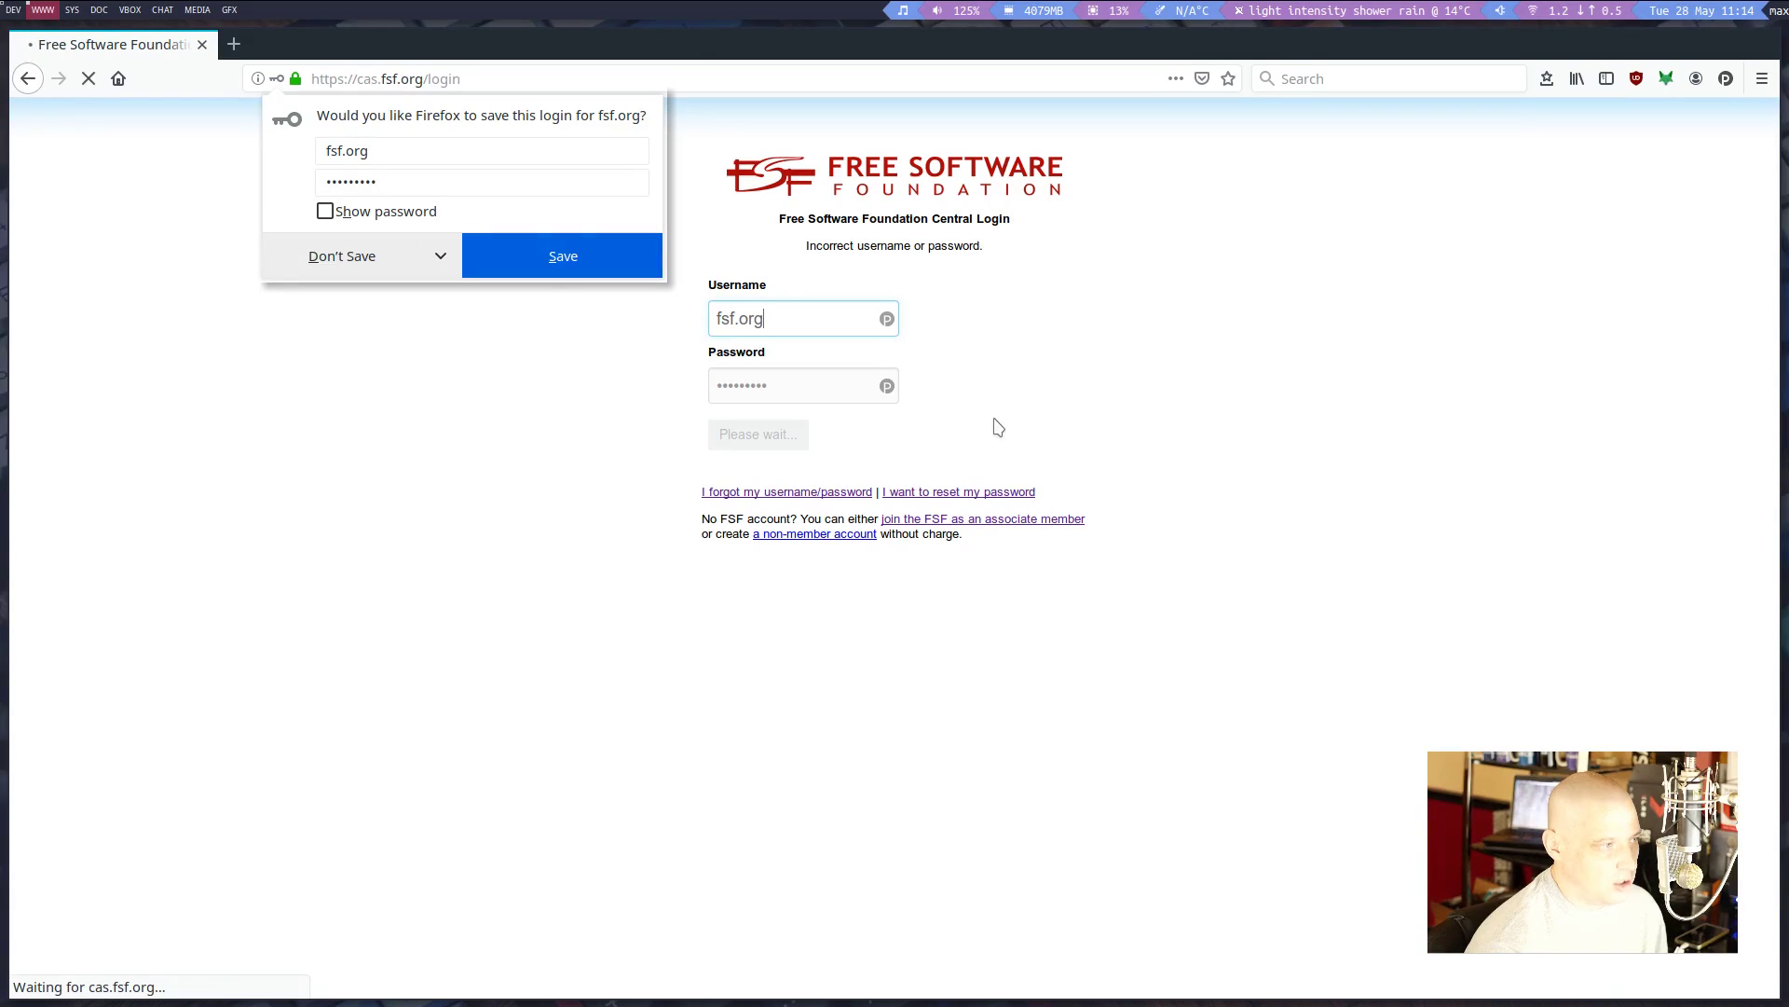
{"action": "left_click", "coordinate": [380, 253]}
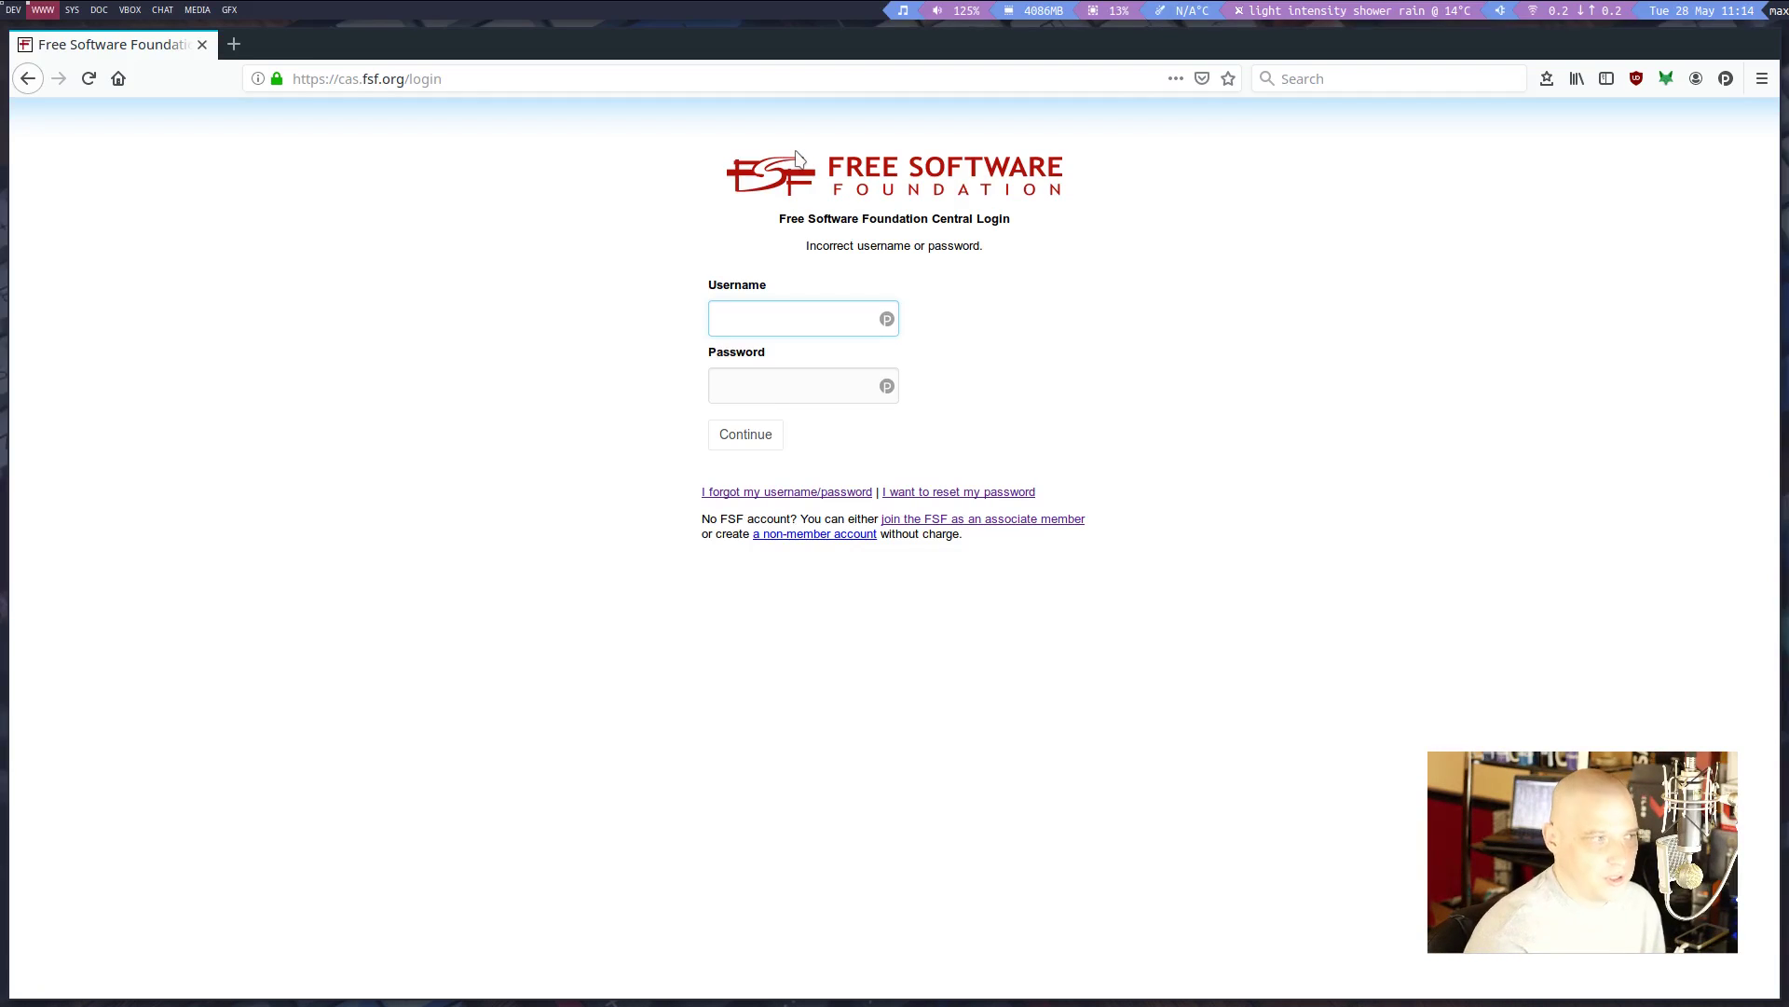
Reopen and dismiss the PassFF password list and the fsf.org suggestion list on the login page
{"action": "left_click", "coordinate": [1726, 80]}
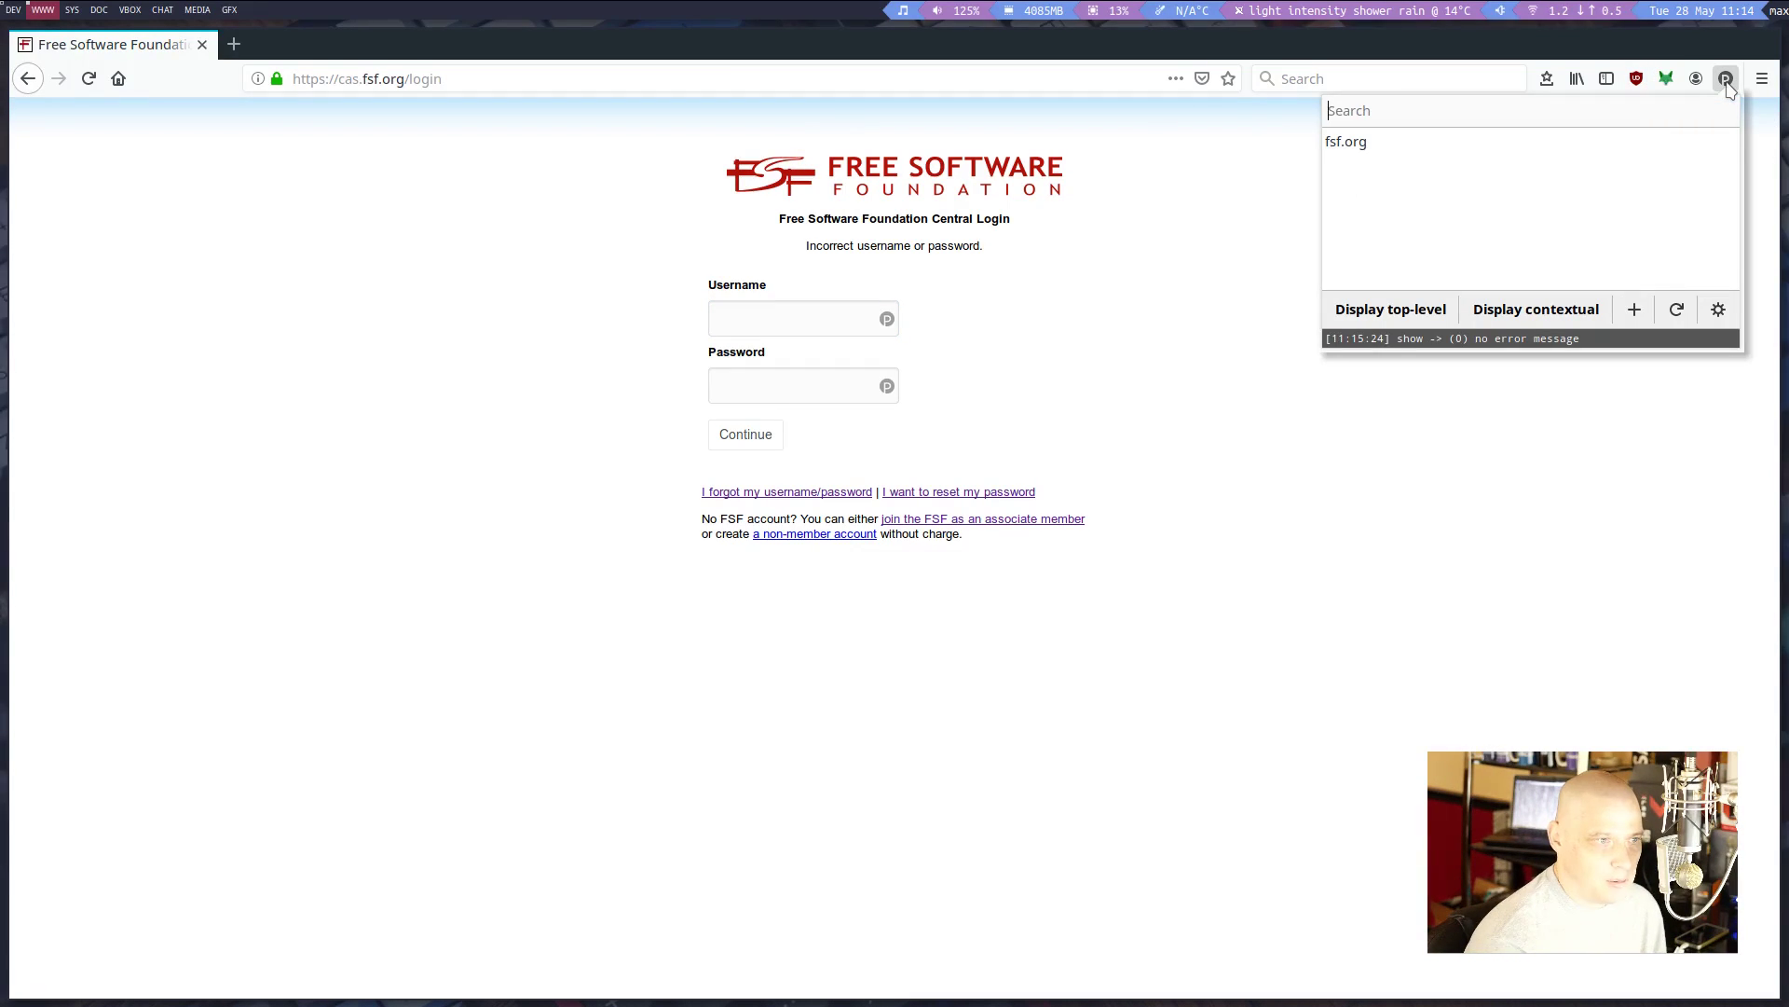
{"action": "left_click", "coordinate": [985, 440]}
{"action": "left_click", "coordinate": [887, 320]}
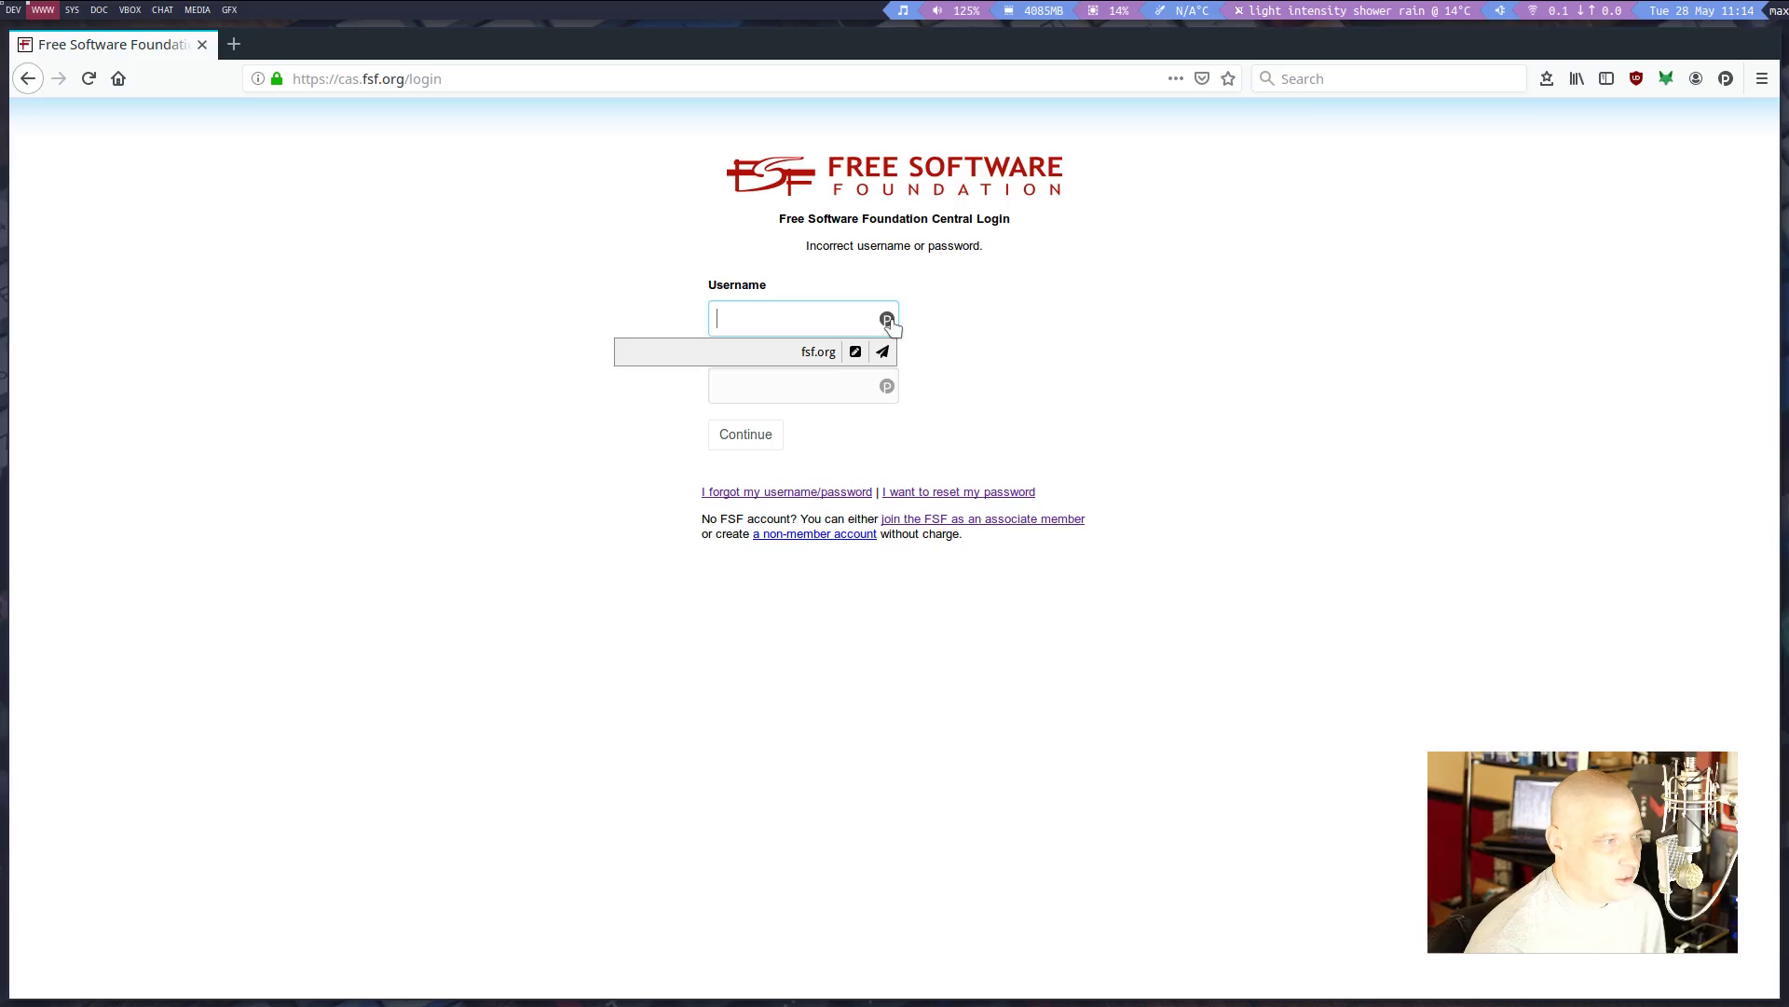
{"action": "left_click", "coordinate": [1184, 485]}
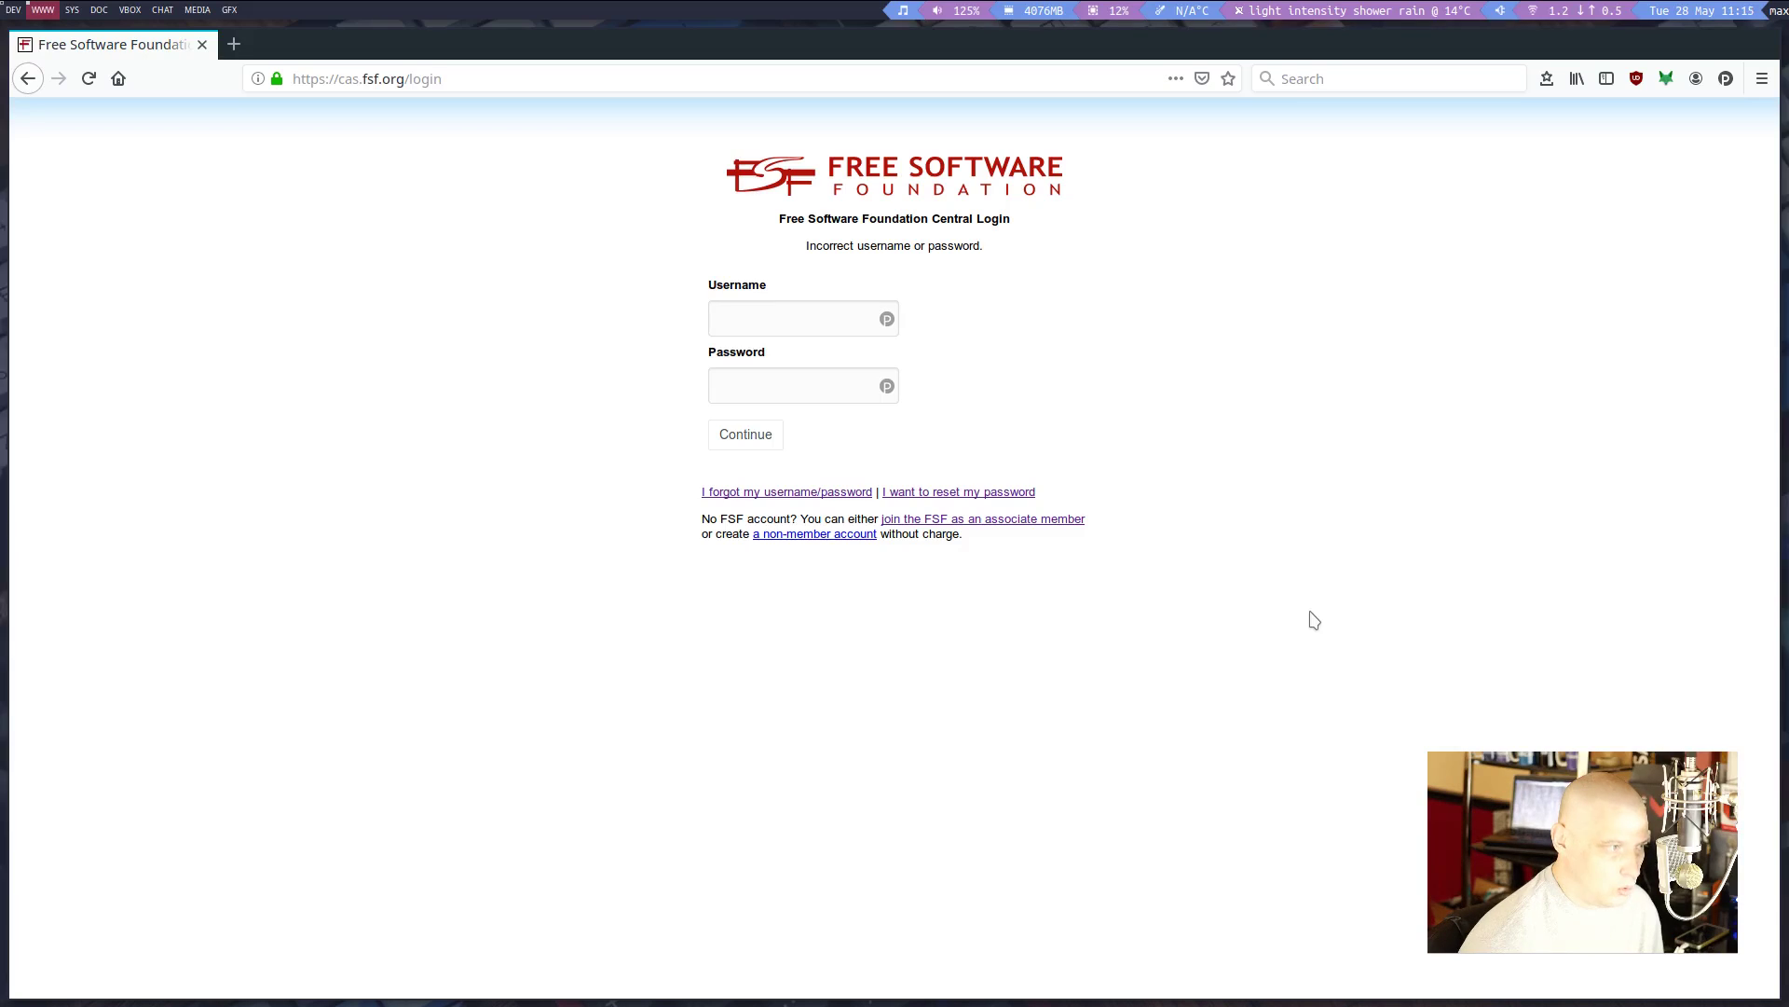
{"action": "key", "text": "ctrl+shift+u"}
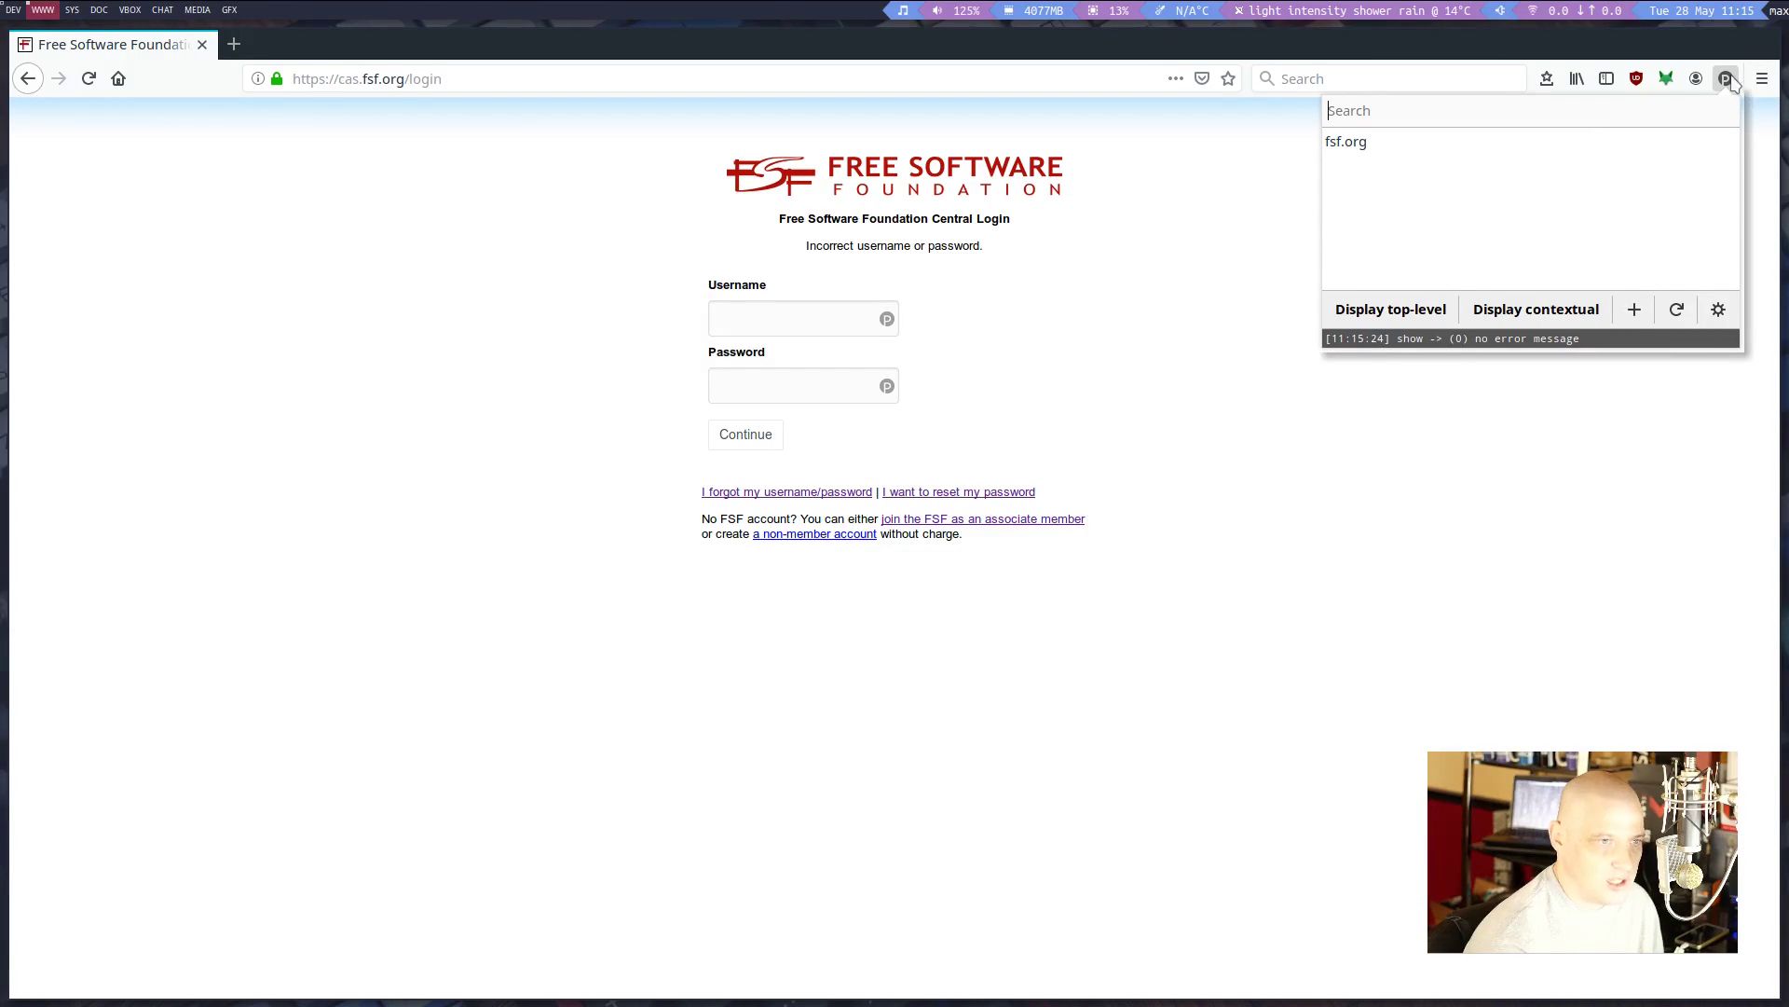
{"action": "left_click", "coordinate": [1410, 436]}
Select the login error message, clear the selection, and close the FSF login page
{"action": "triple_click", "coordinate": [1409, 442]}
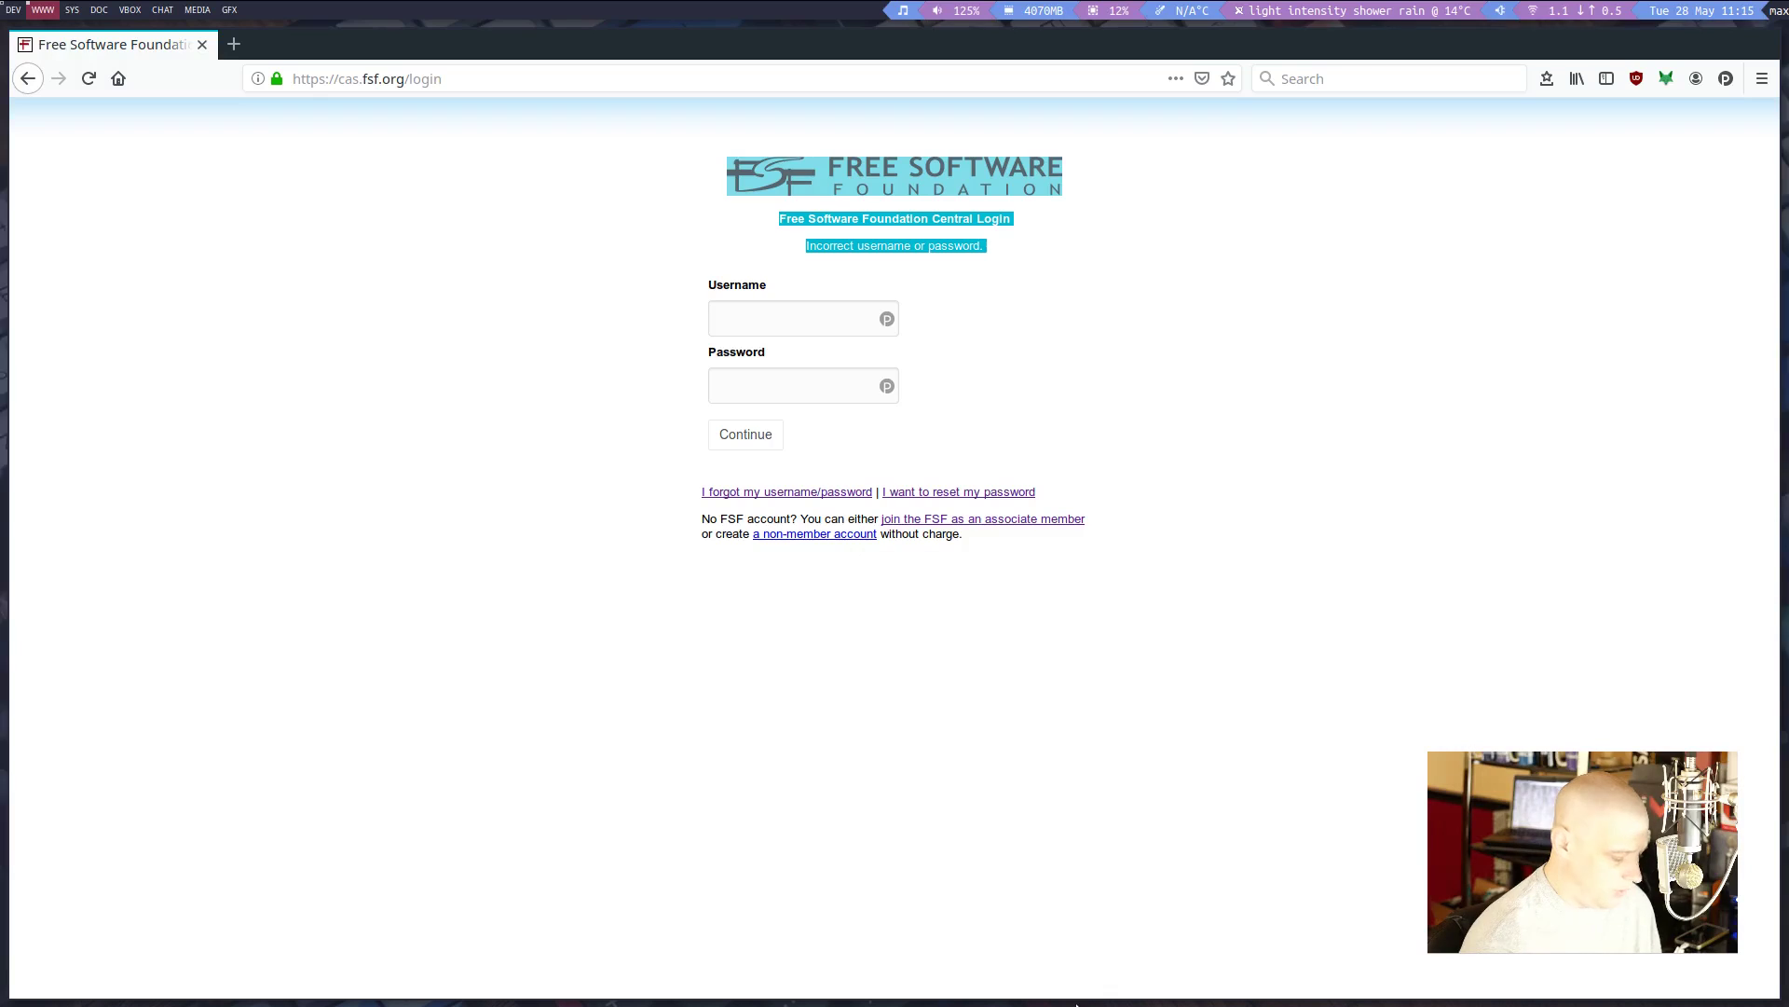
{"action": "left_click", "coordinate": [1245, 668]}
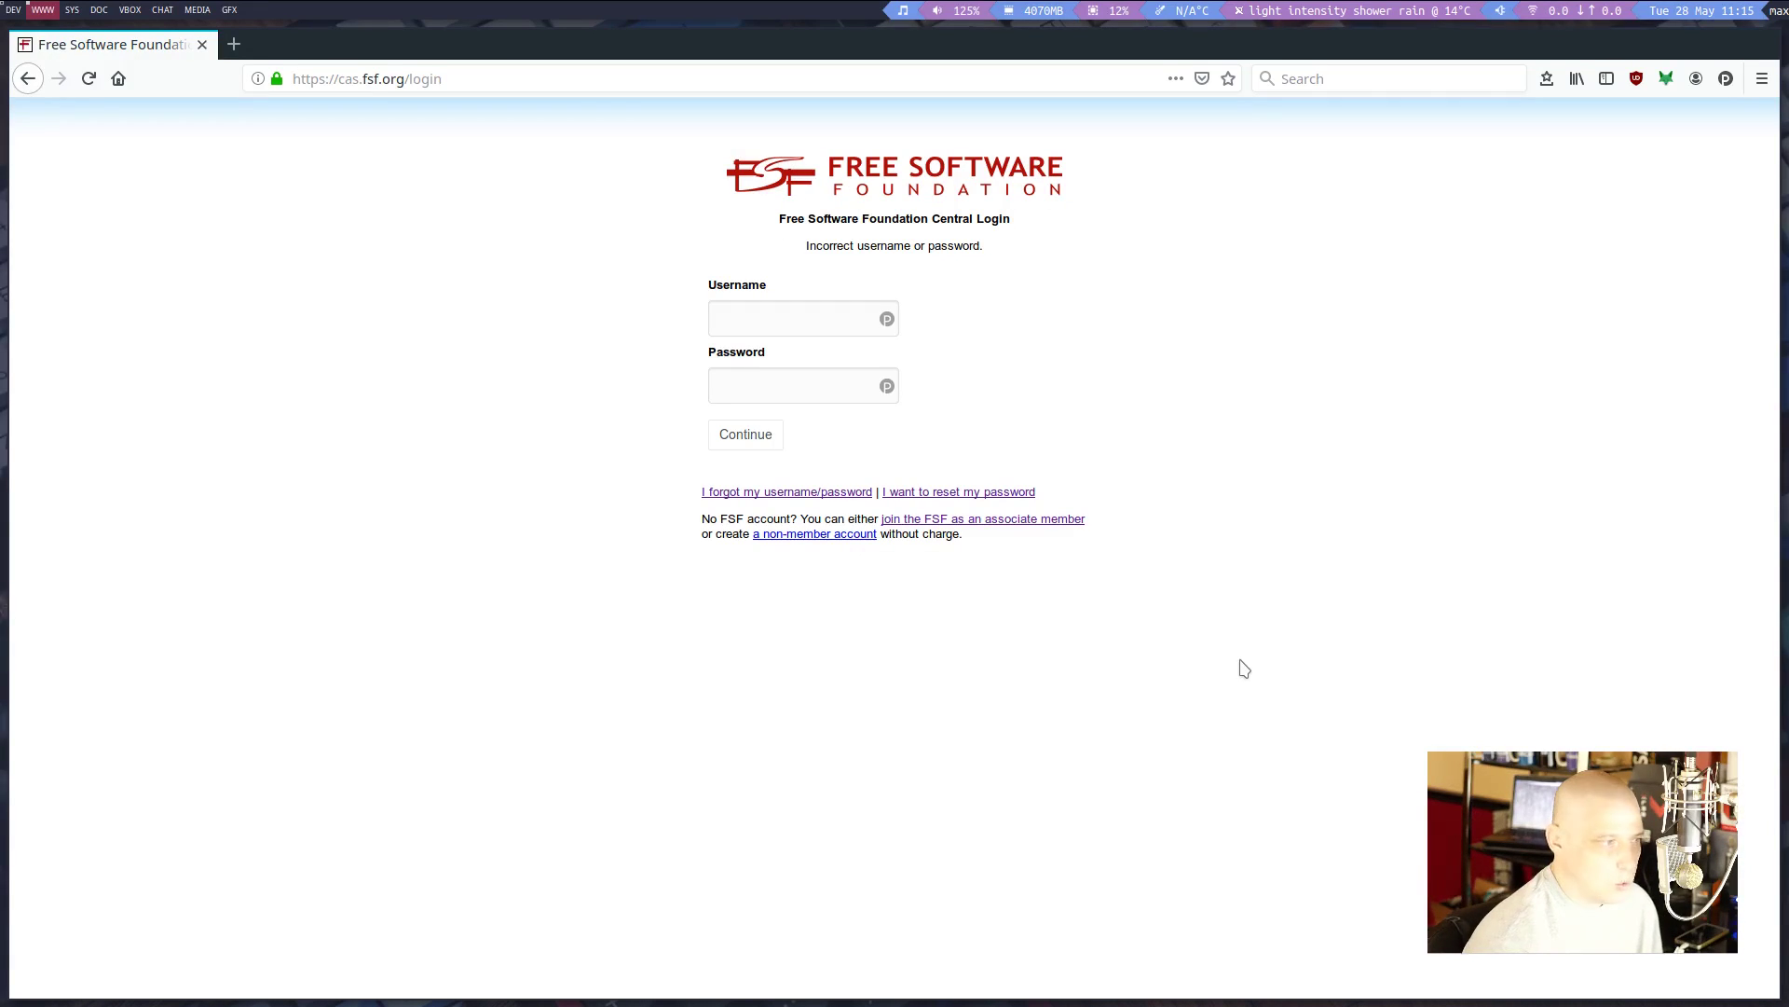
{"action": "left_click", "coordinate": [202, 43]}
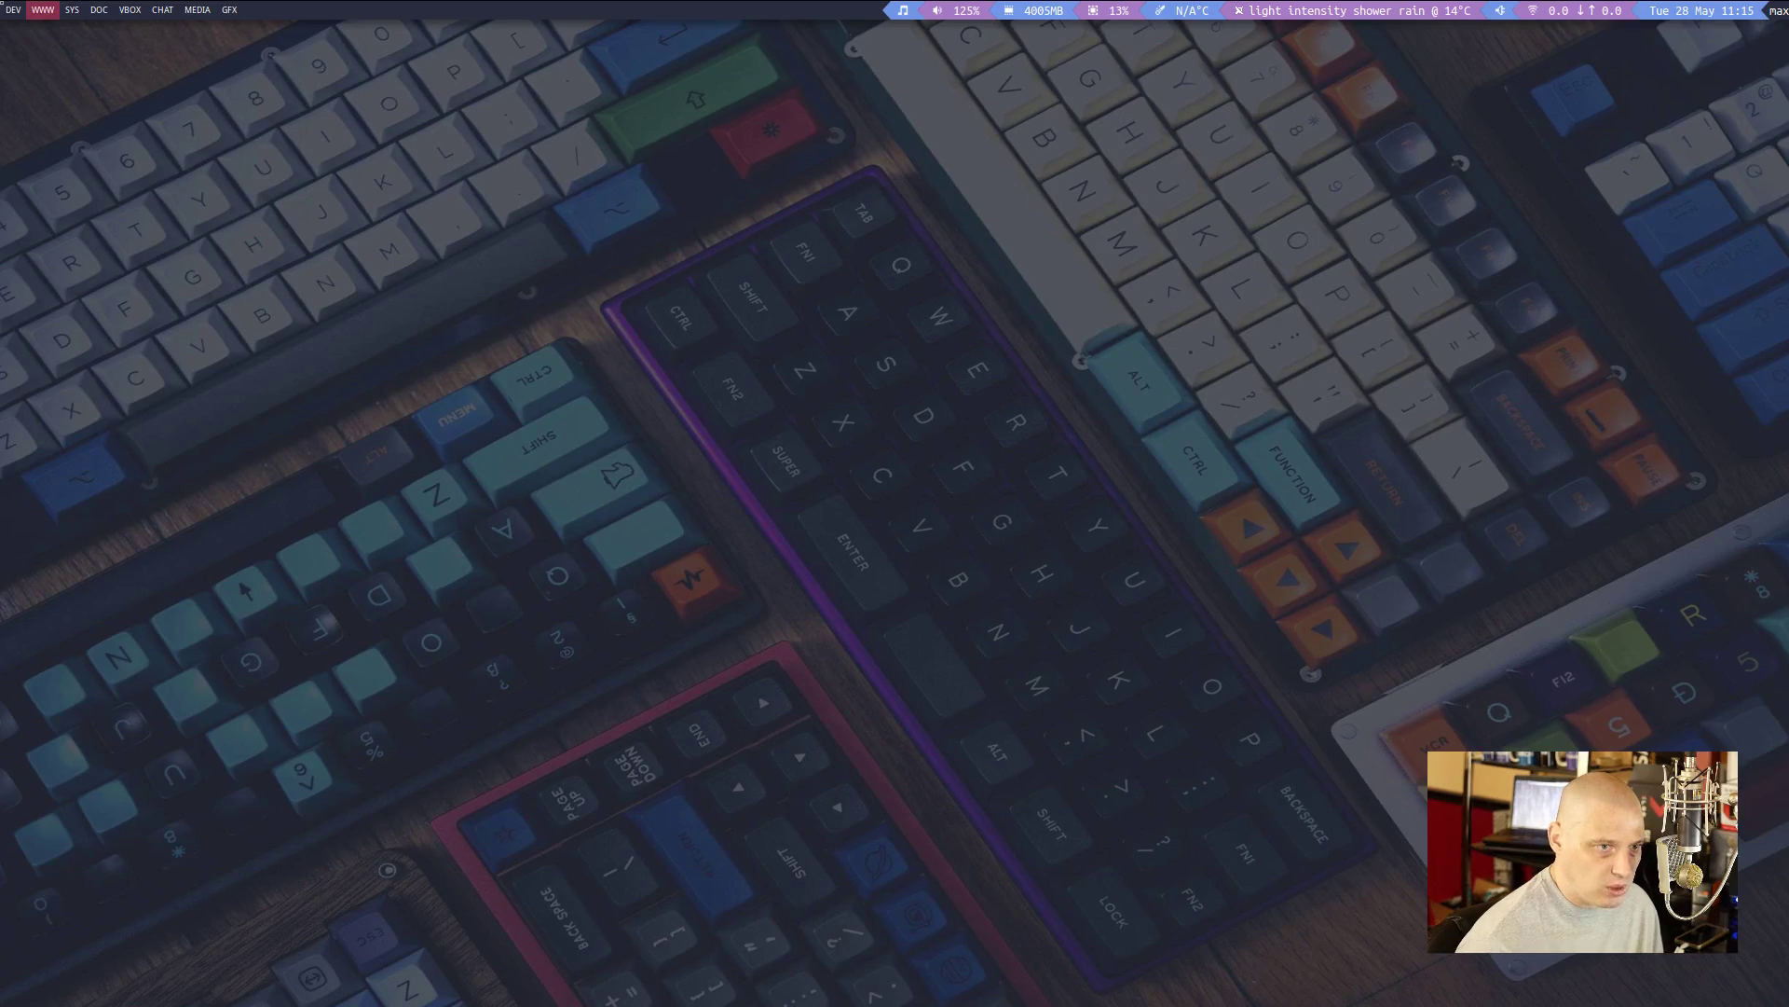
Choose mastodon.technology from passmenu's dmenu list, then start a new terminal
{"action": "key", "text": "super+b"}
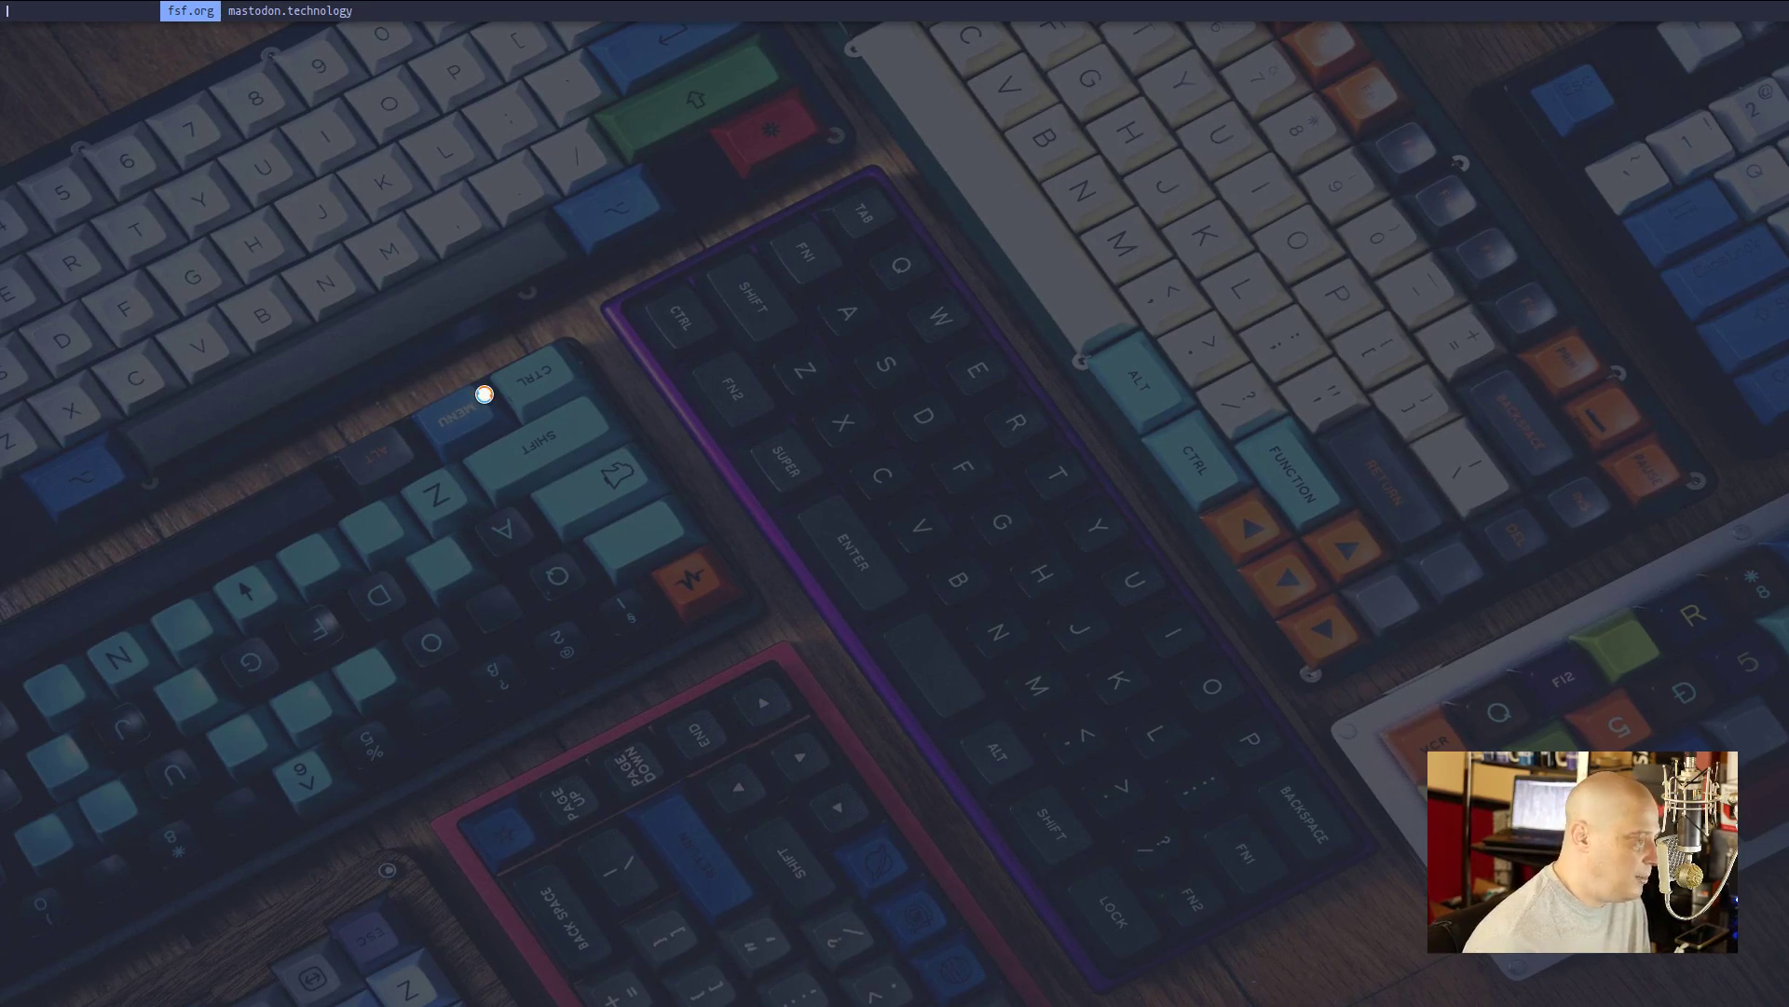
{"action": "key", "text": "Right"}
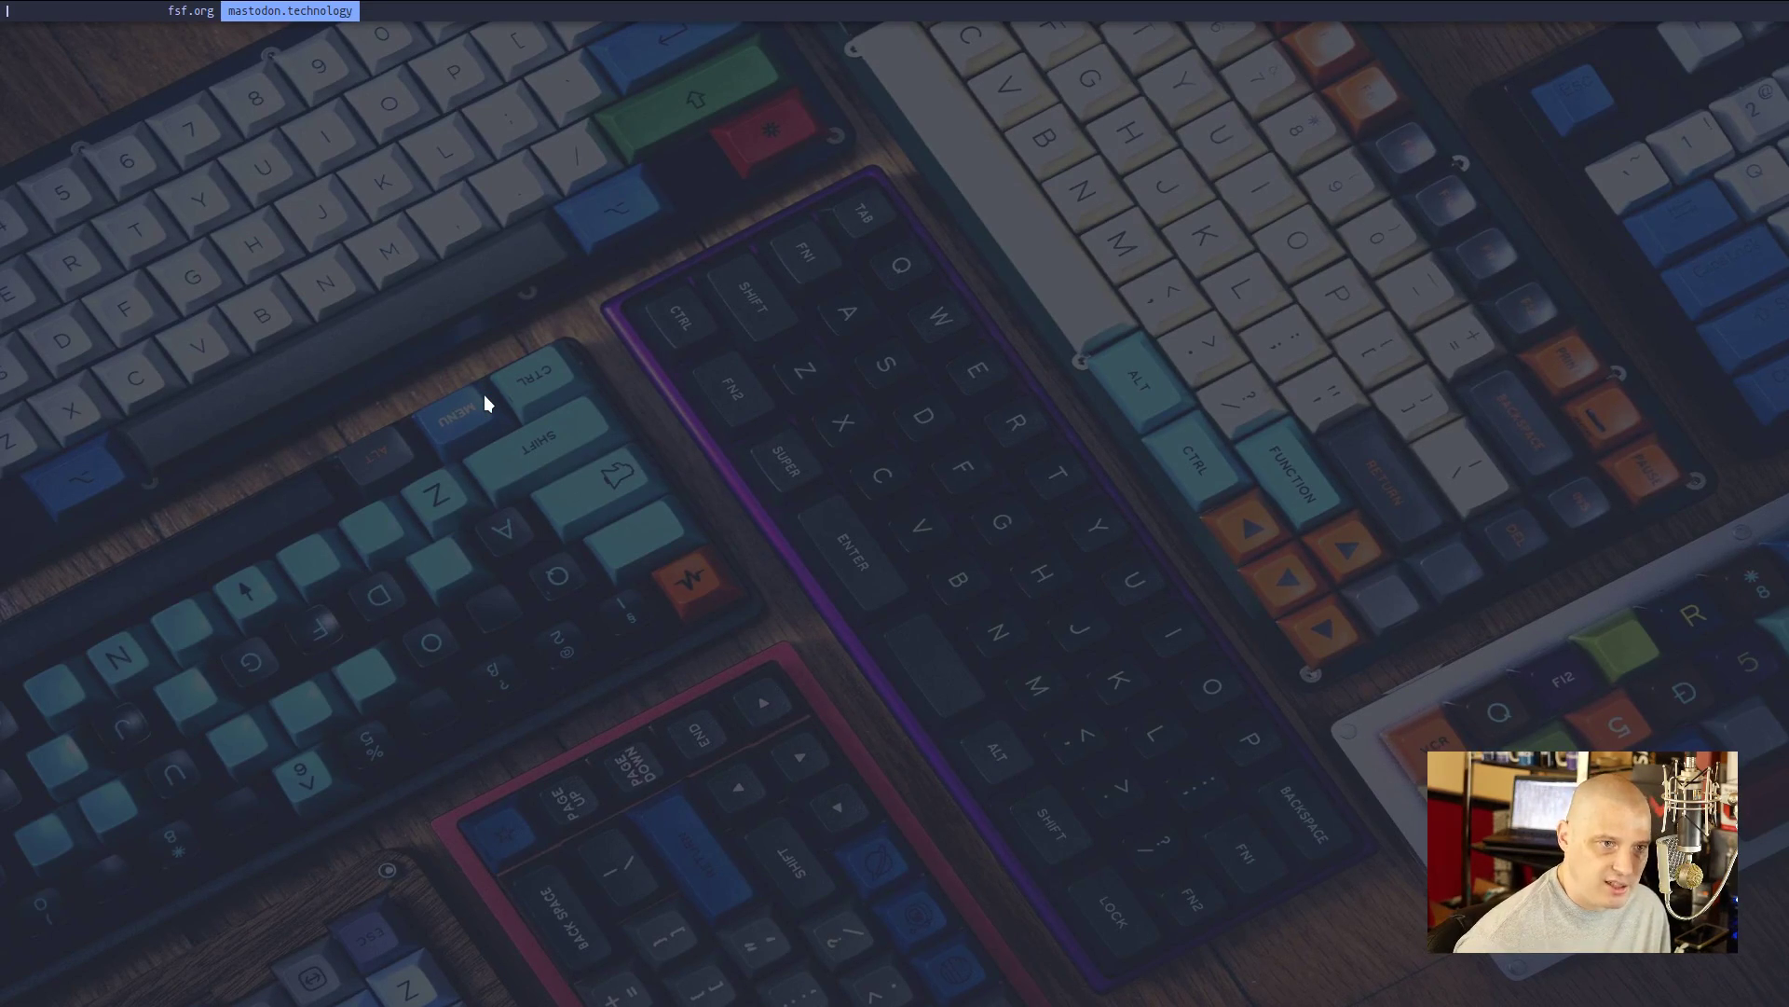
{"action": "key", "text": "Return"}
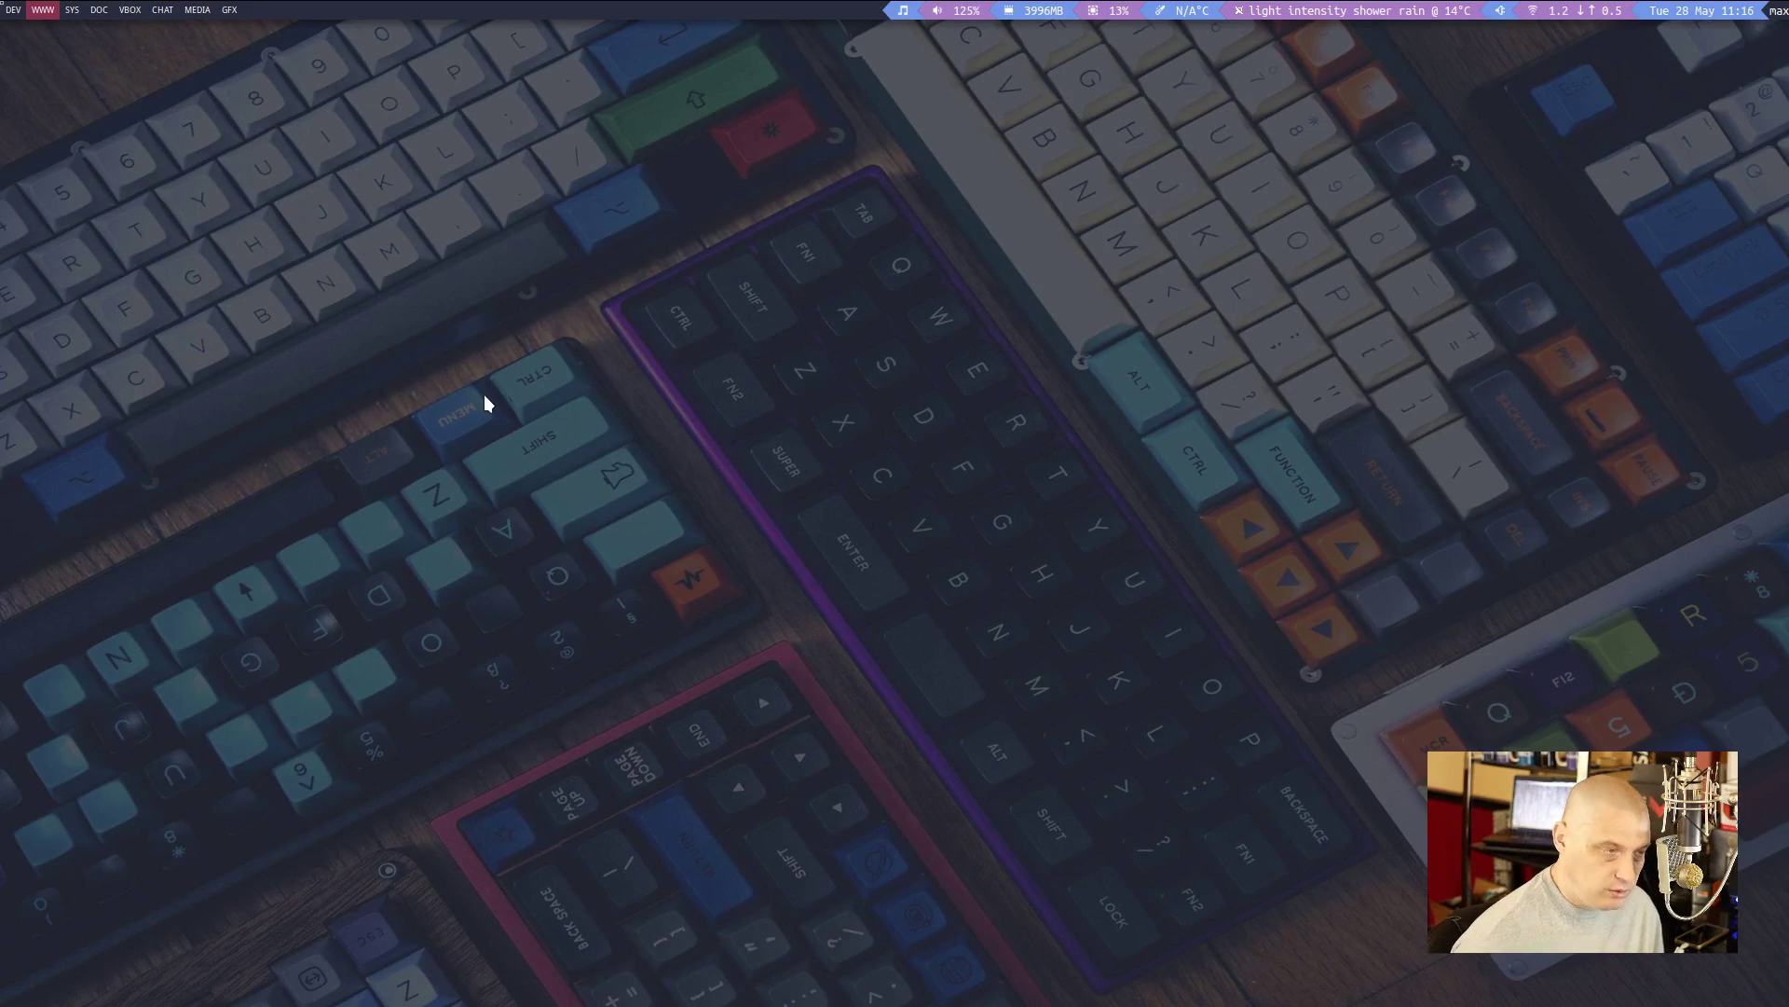
{"action": "key", "text": "super+Return"}
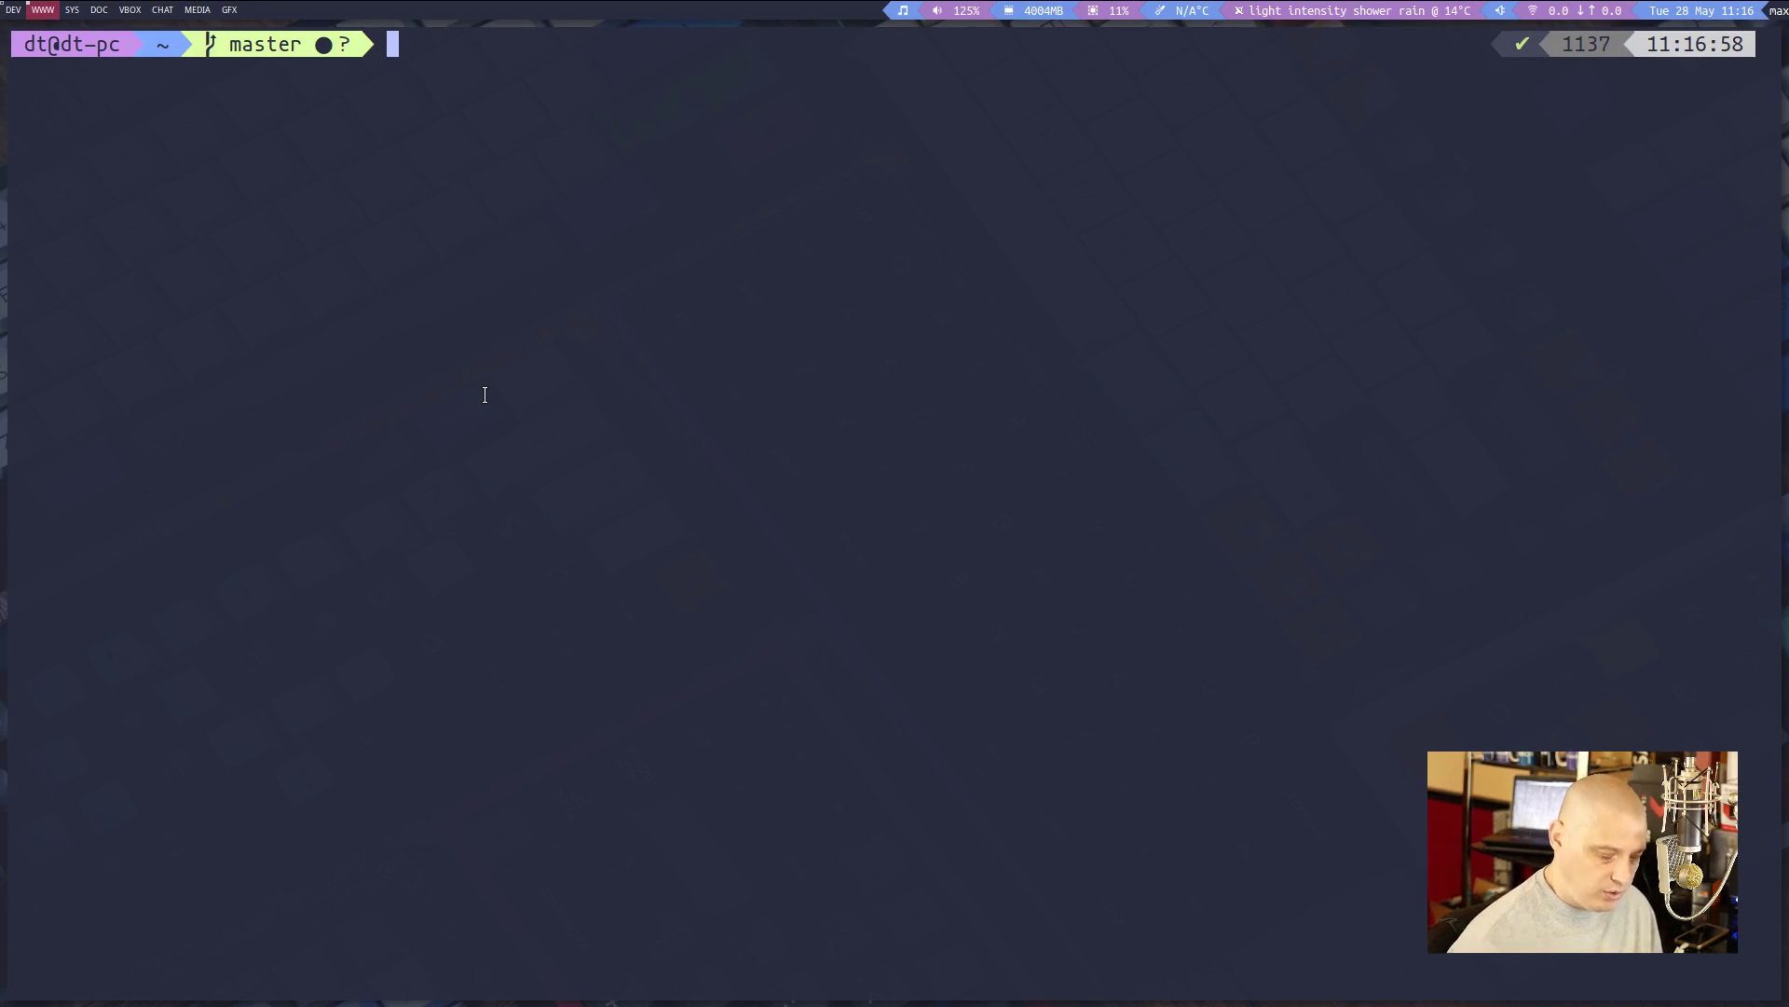
Run passmenu and copy the mastodon.technology password to the clipboard
{"action": "type", "text": "passmenu"}
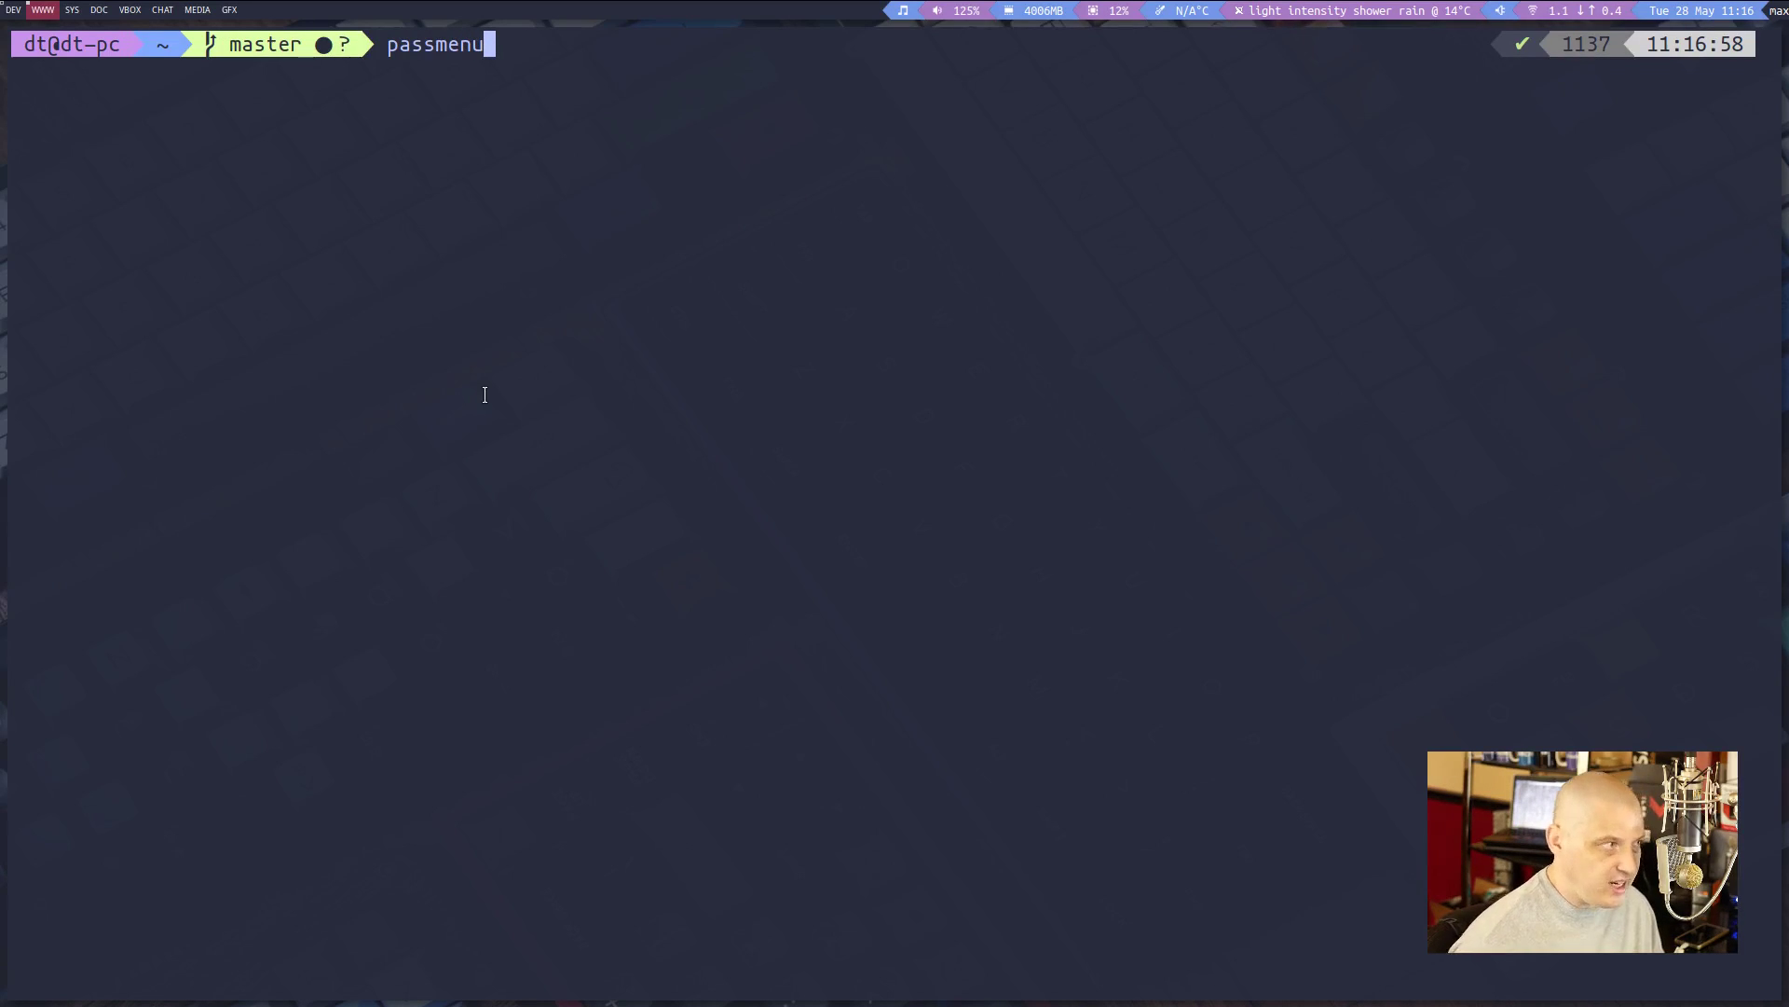
{"action": "key", "text": "Return"}
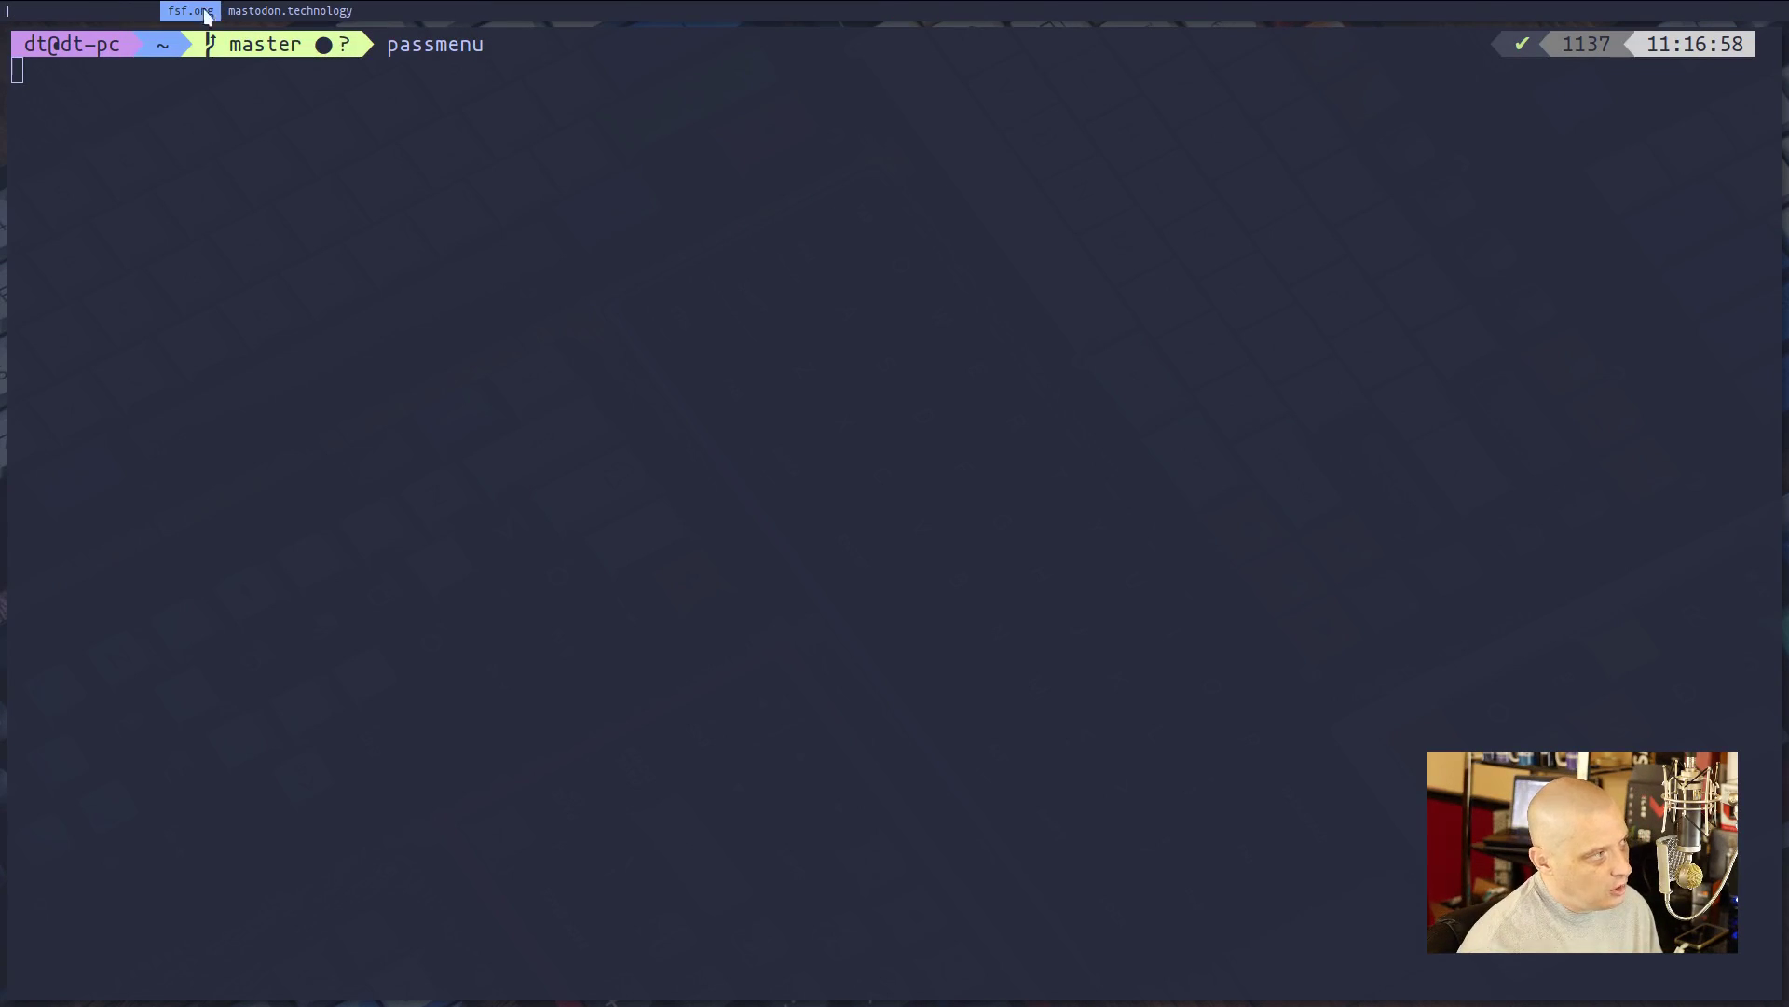
{"action": "key", "text": "Right"}
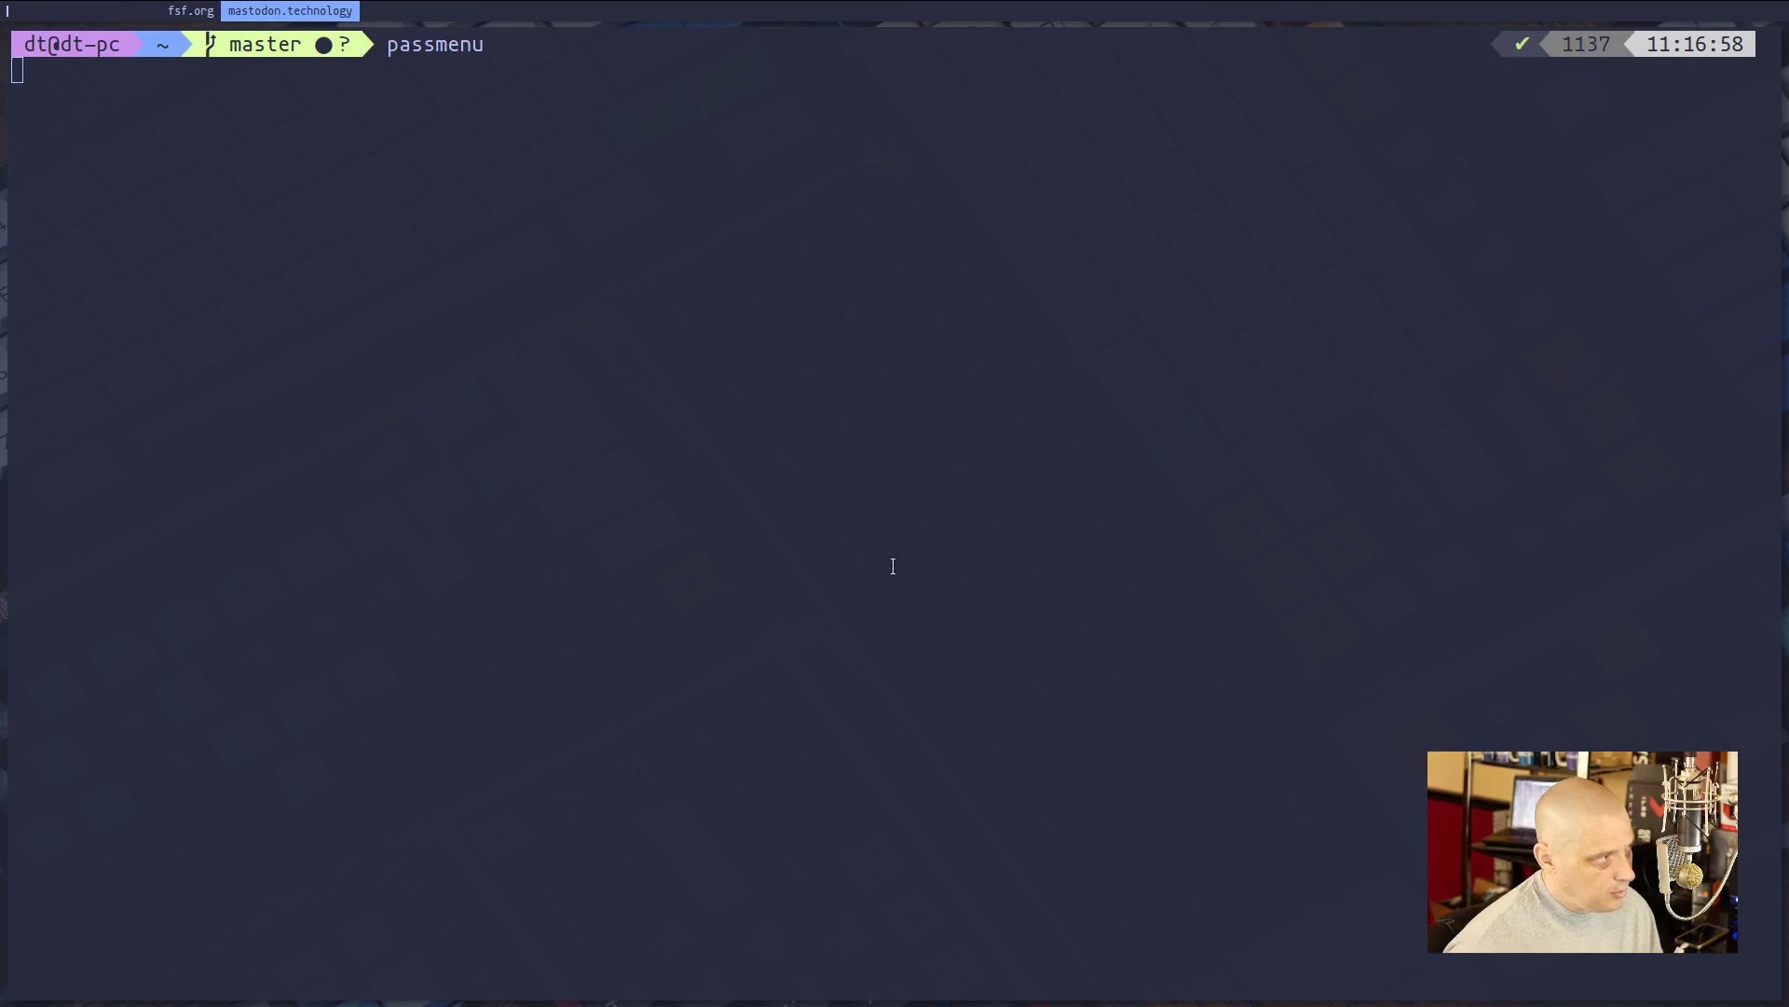
{"action": "key", "text": "Return"}
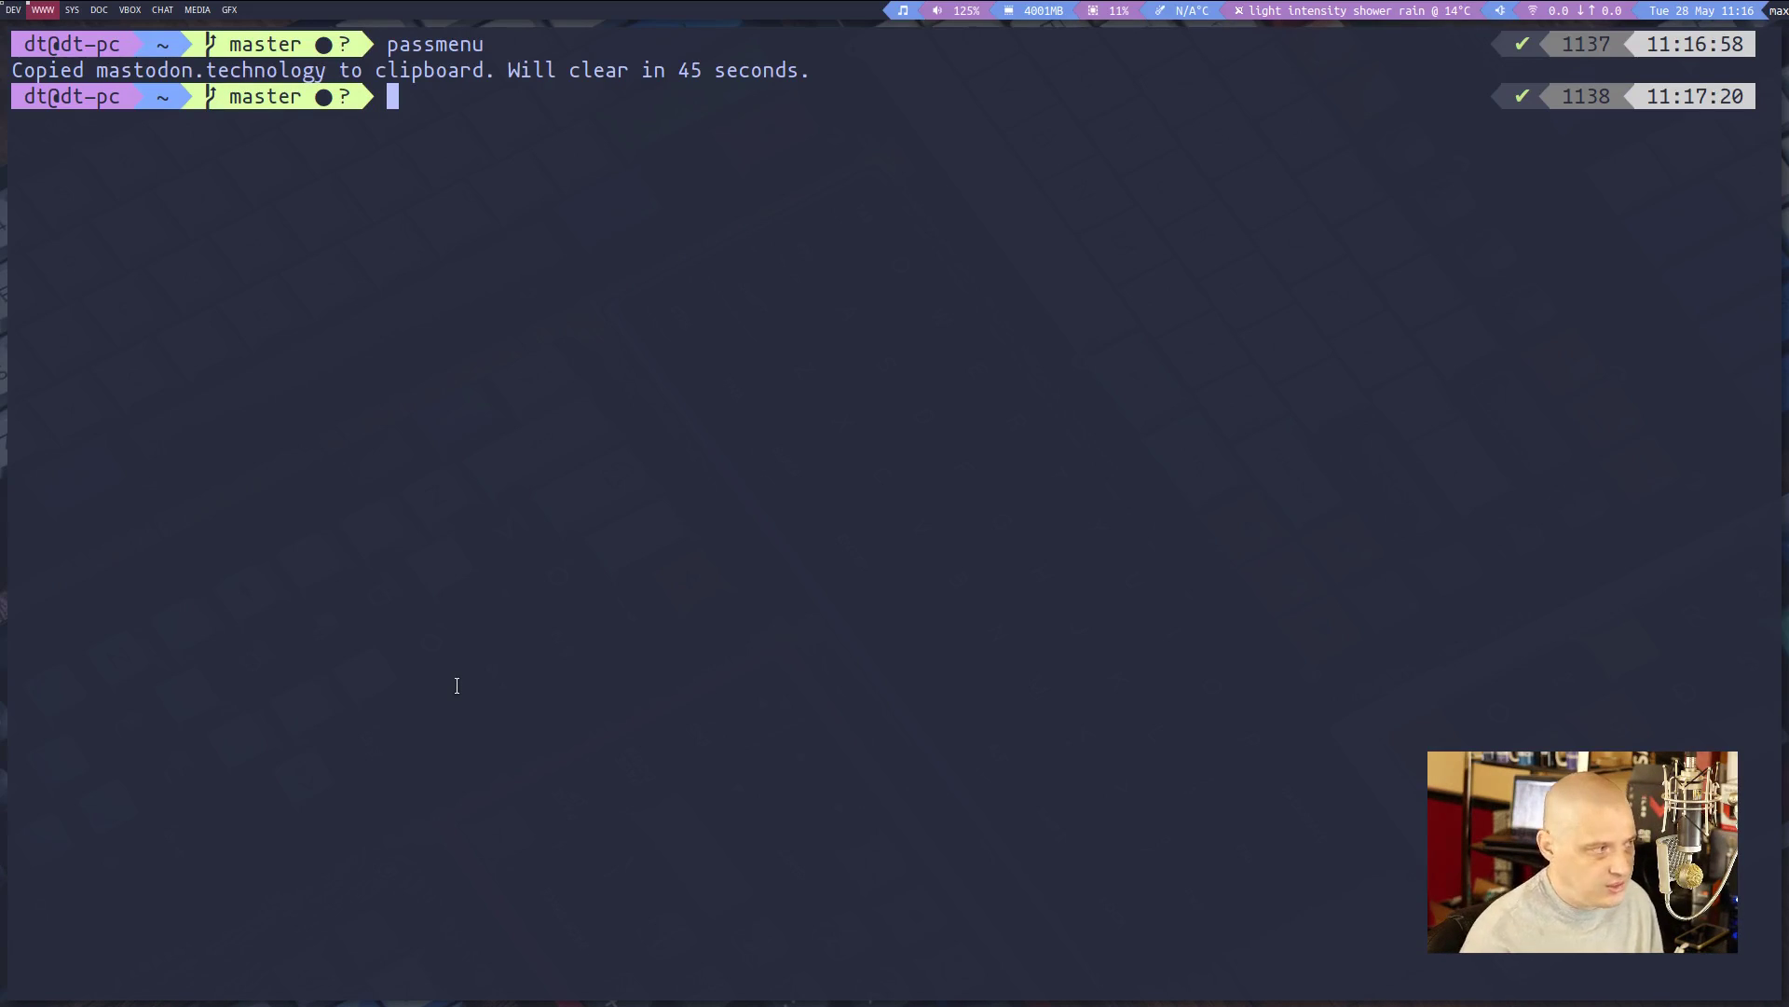
Close the terminal, then reopen the passmenu list and dismiss it without choosing
{"action": "key", "text": "super+shift+c"}
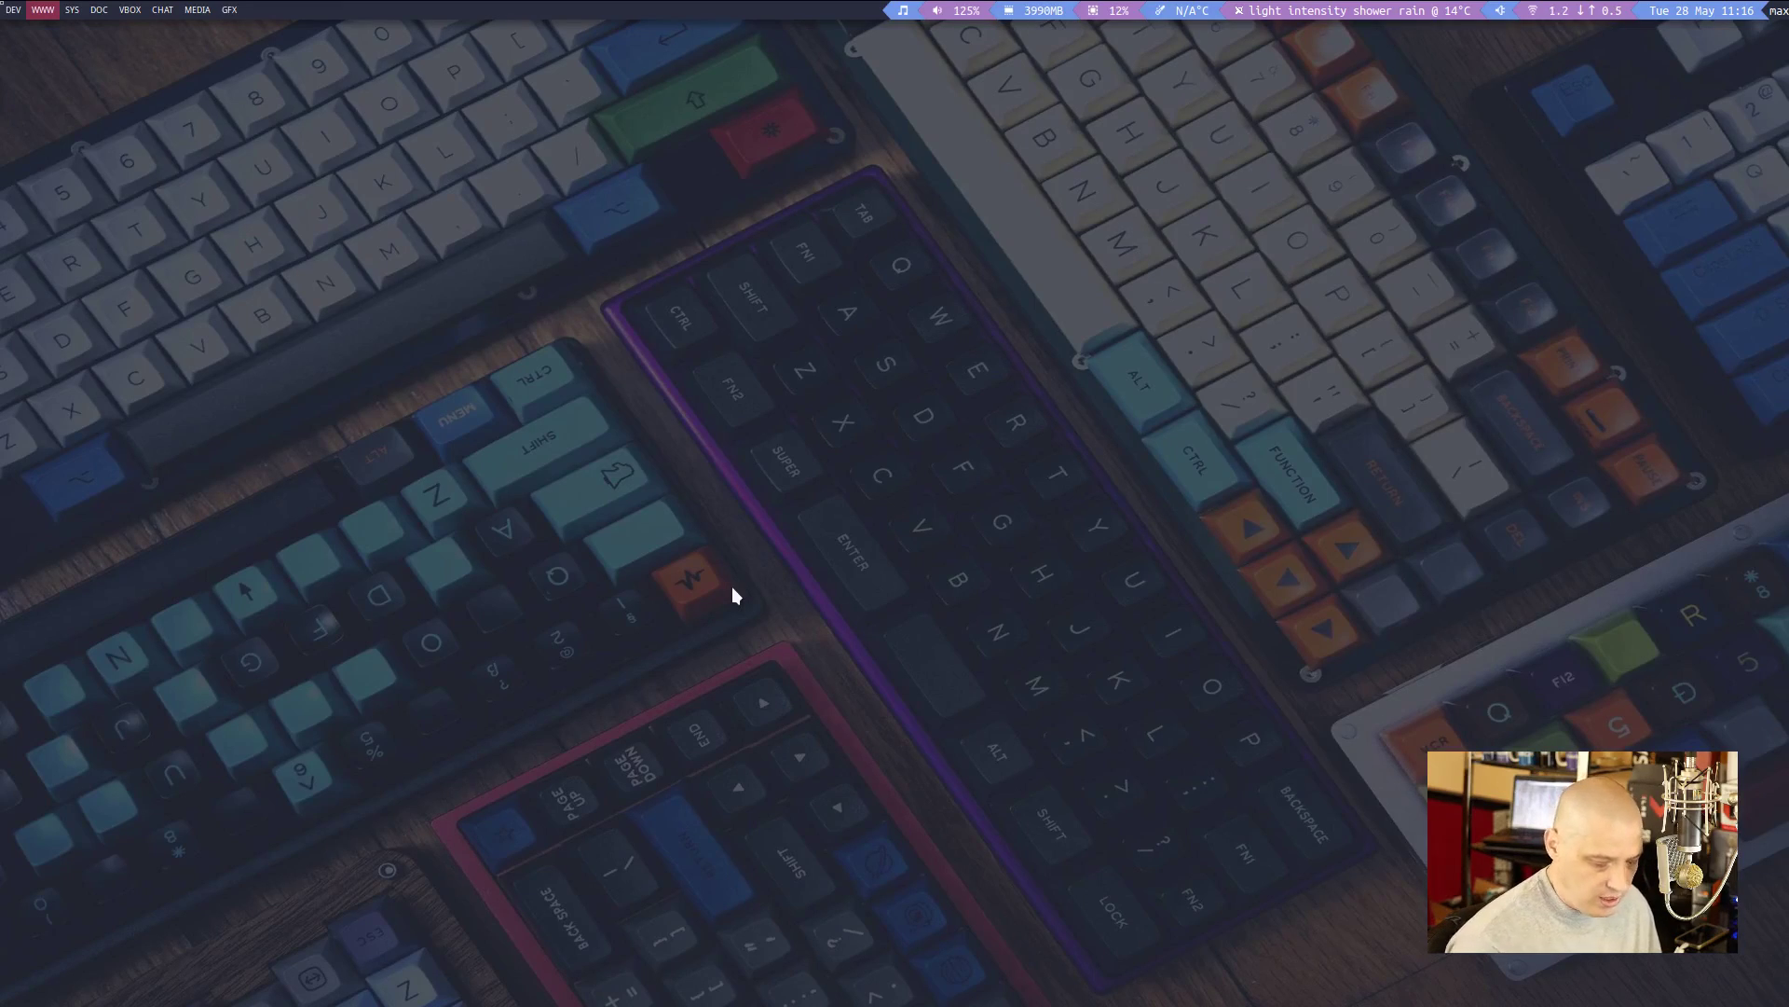
{"action": "key", "text": "super+b"}
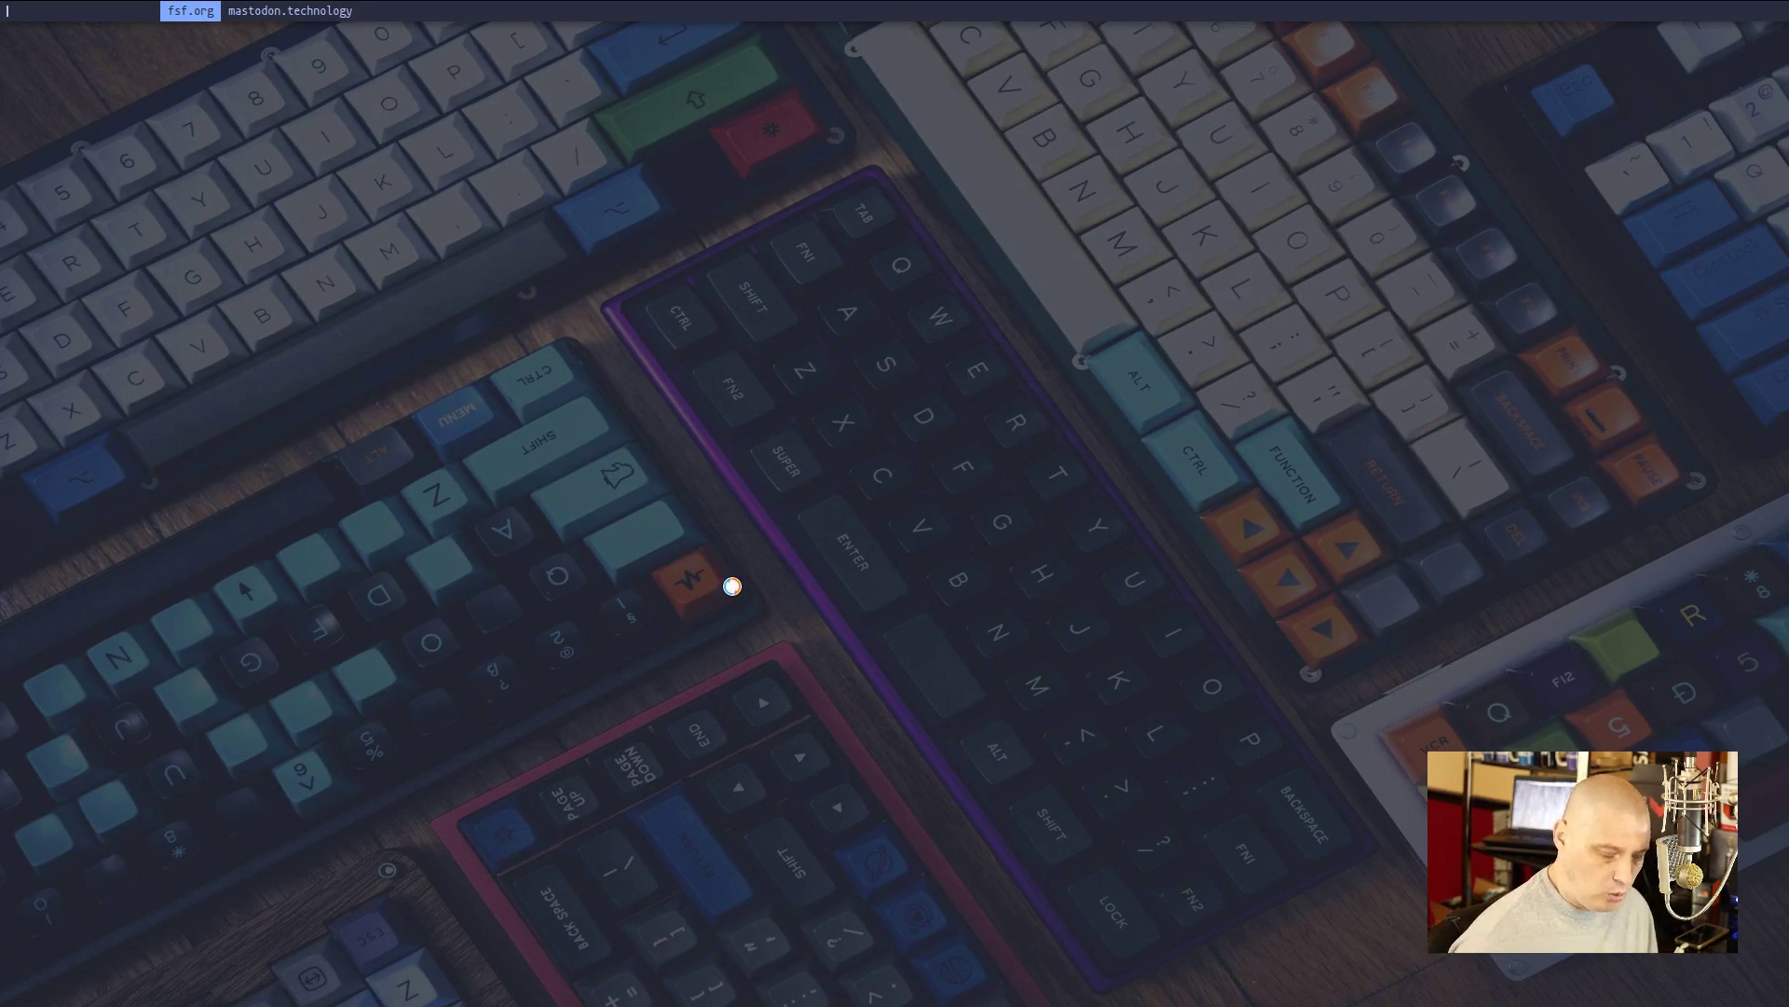
{"action": "key", "text": "Escape"}
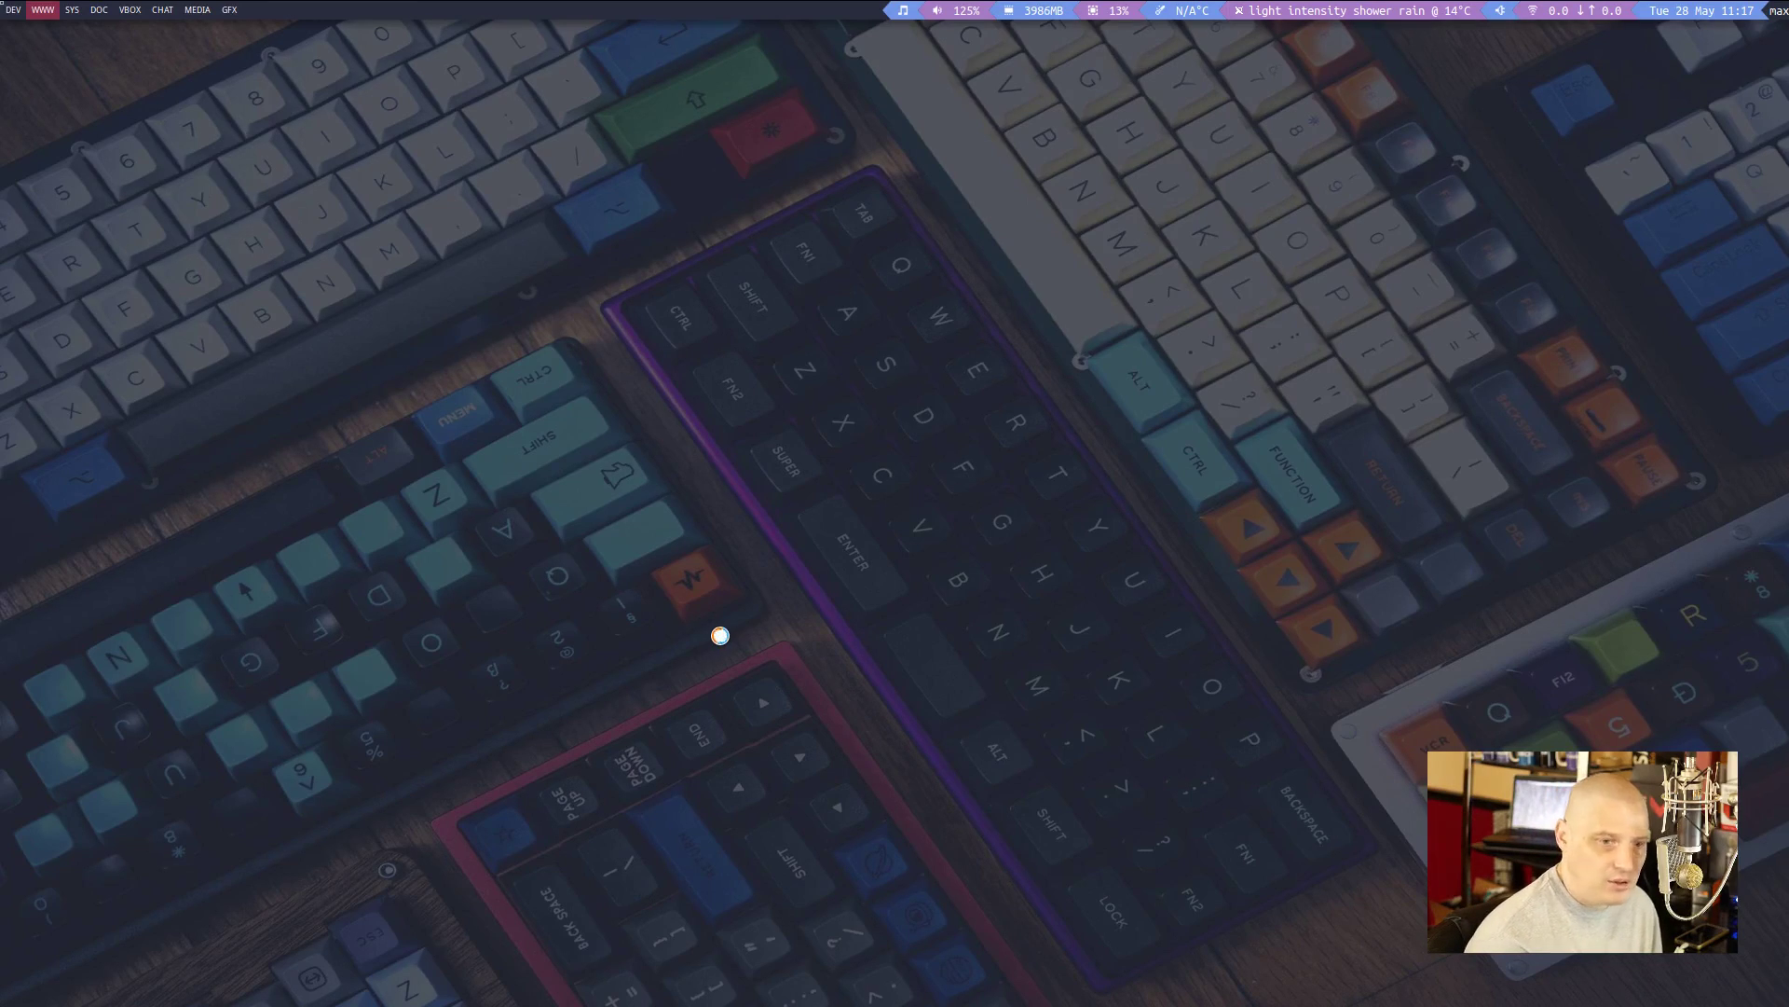
View the VirtualBox manager on the DEV workspace, then return to the WWW workspace
{"action": "left_click", "coordinate": [43, 10]}
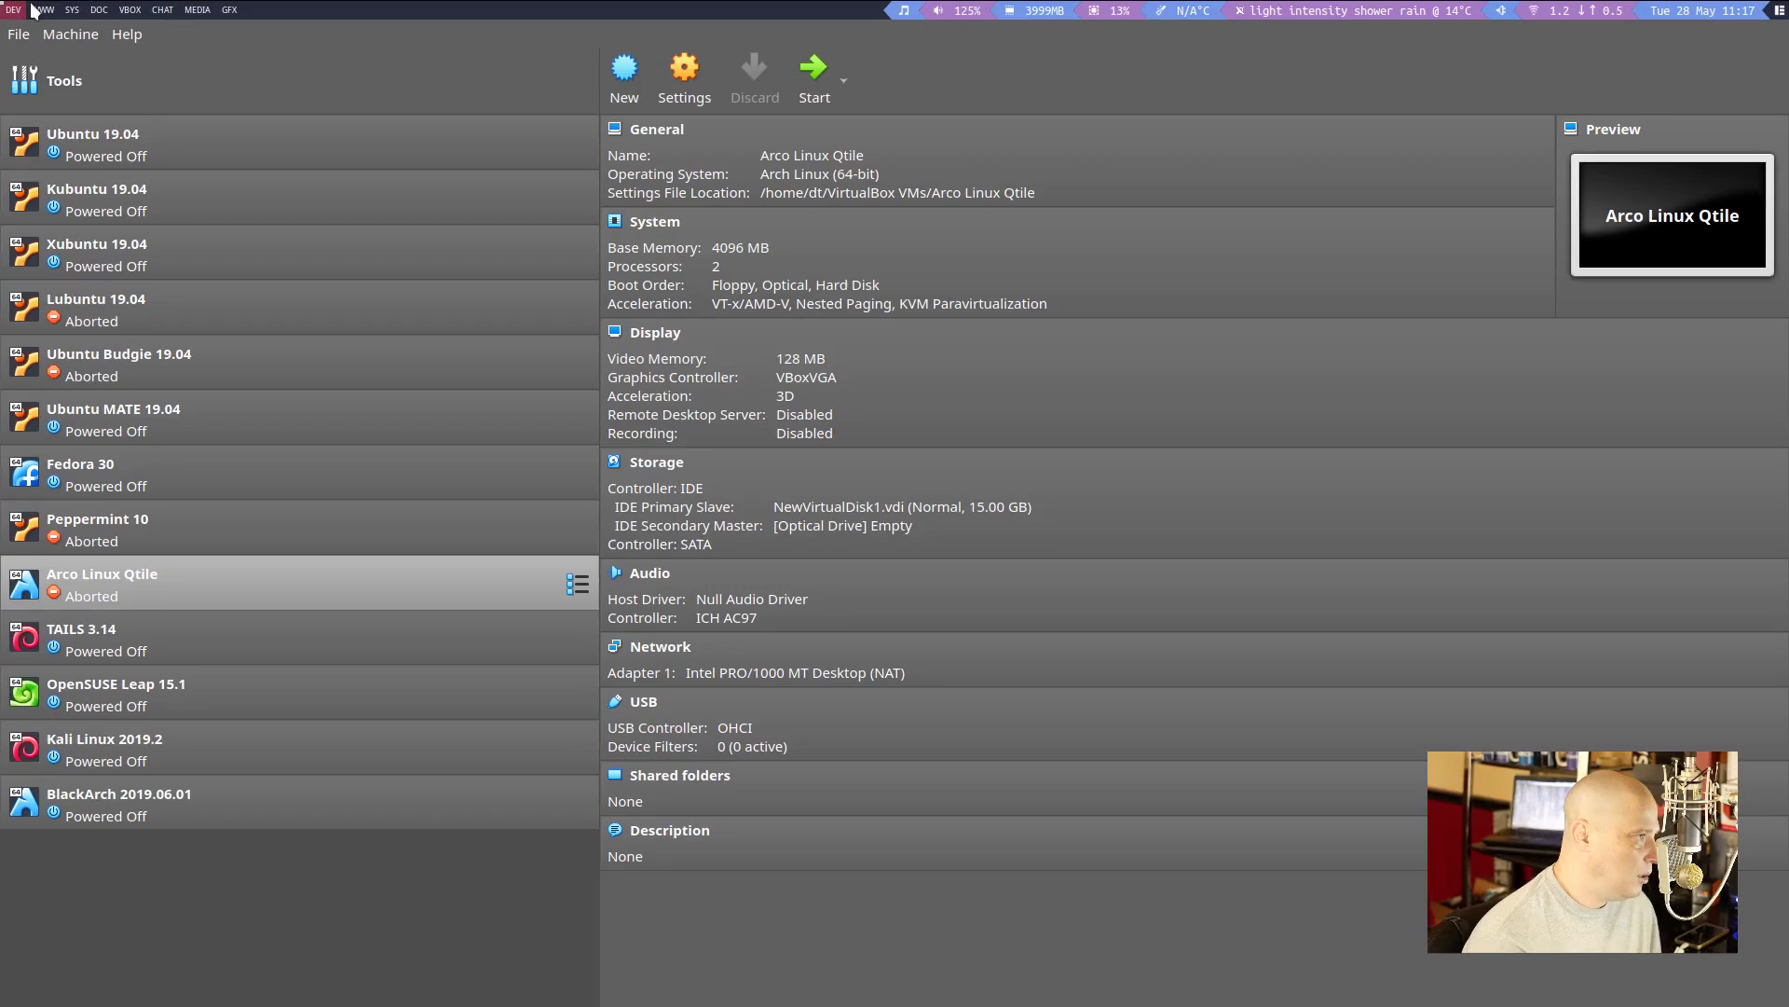
{"action": "left_click", "coordinate": [37, 11]}
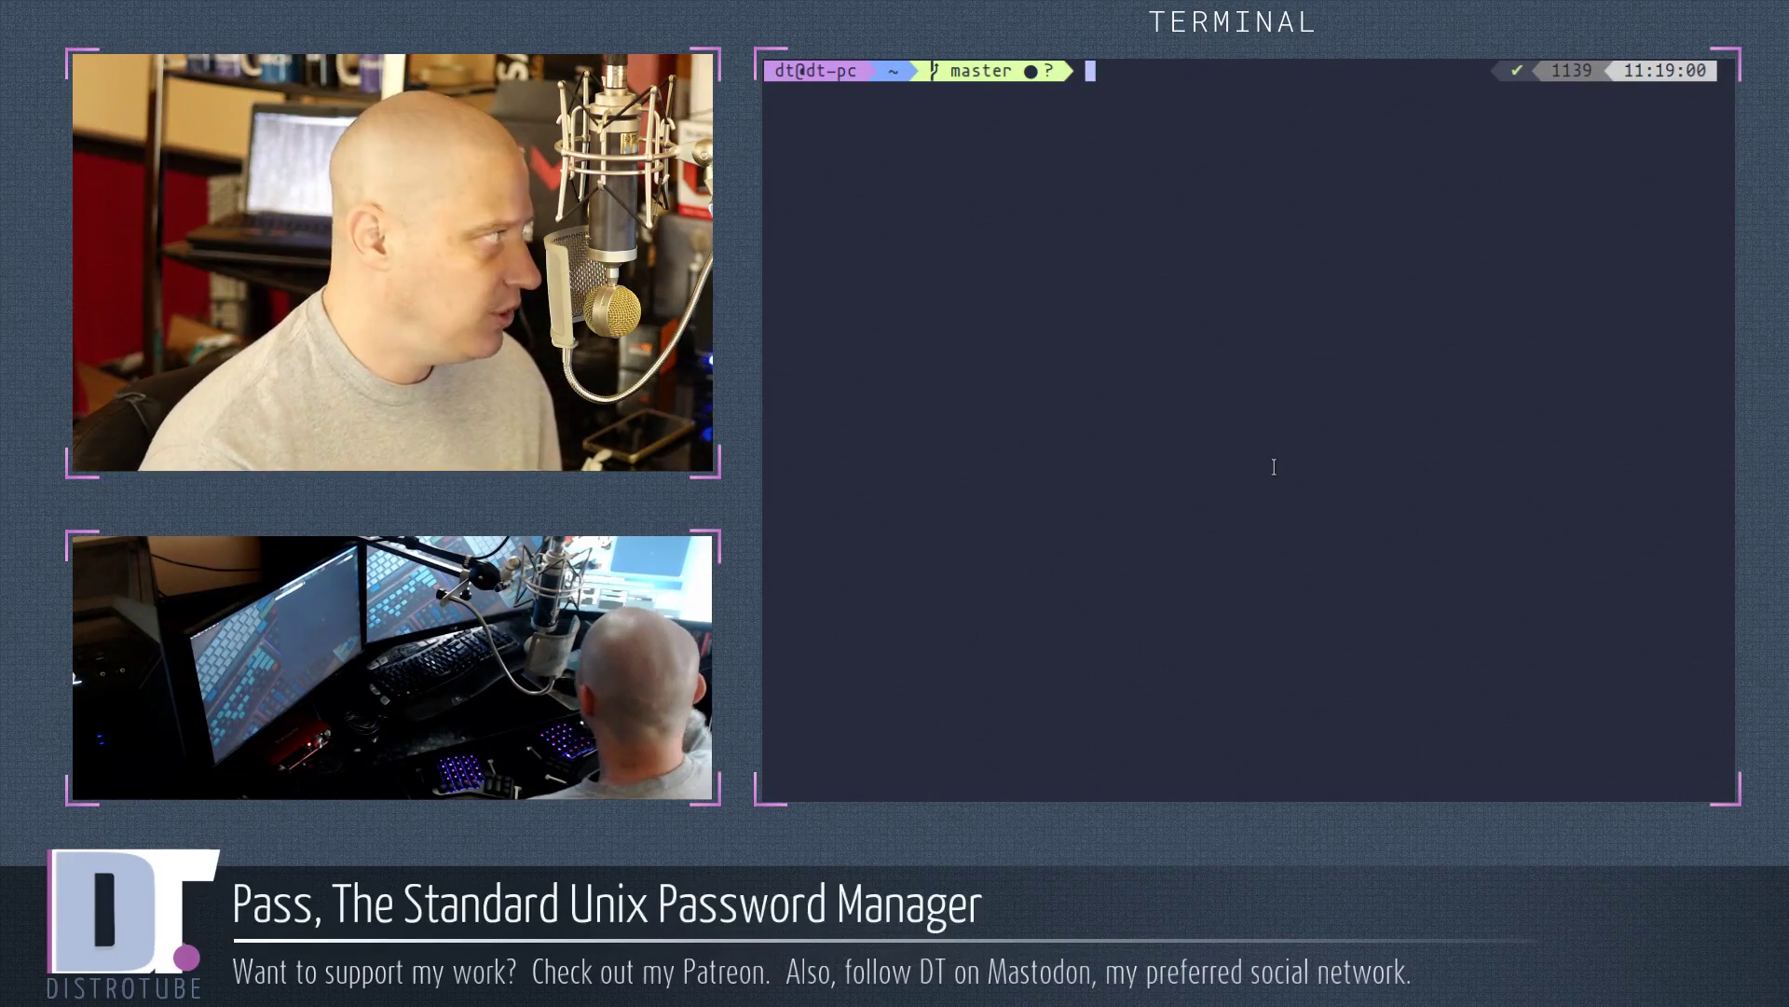
Run pass to print the store tree with the fsf.org and mastodon.technology entries
{"action": "type", "text": "pass"}
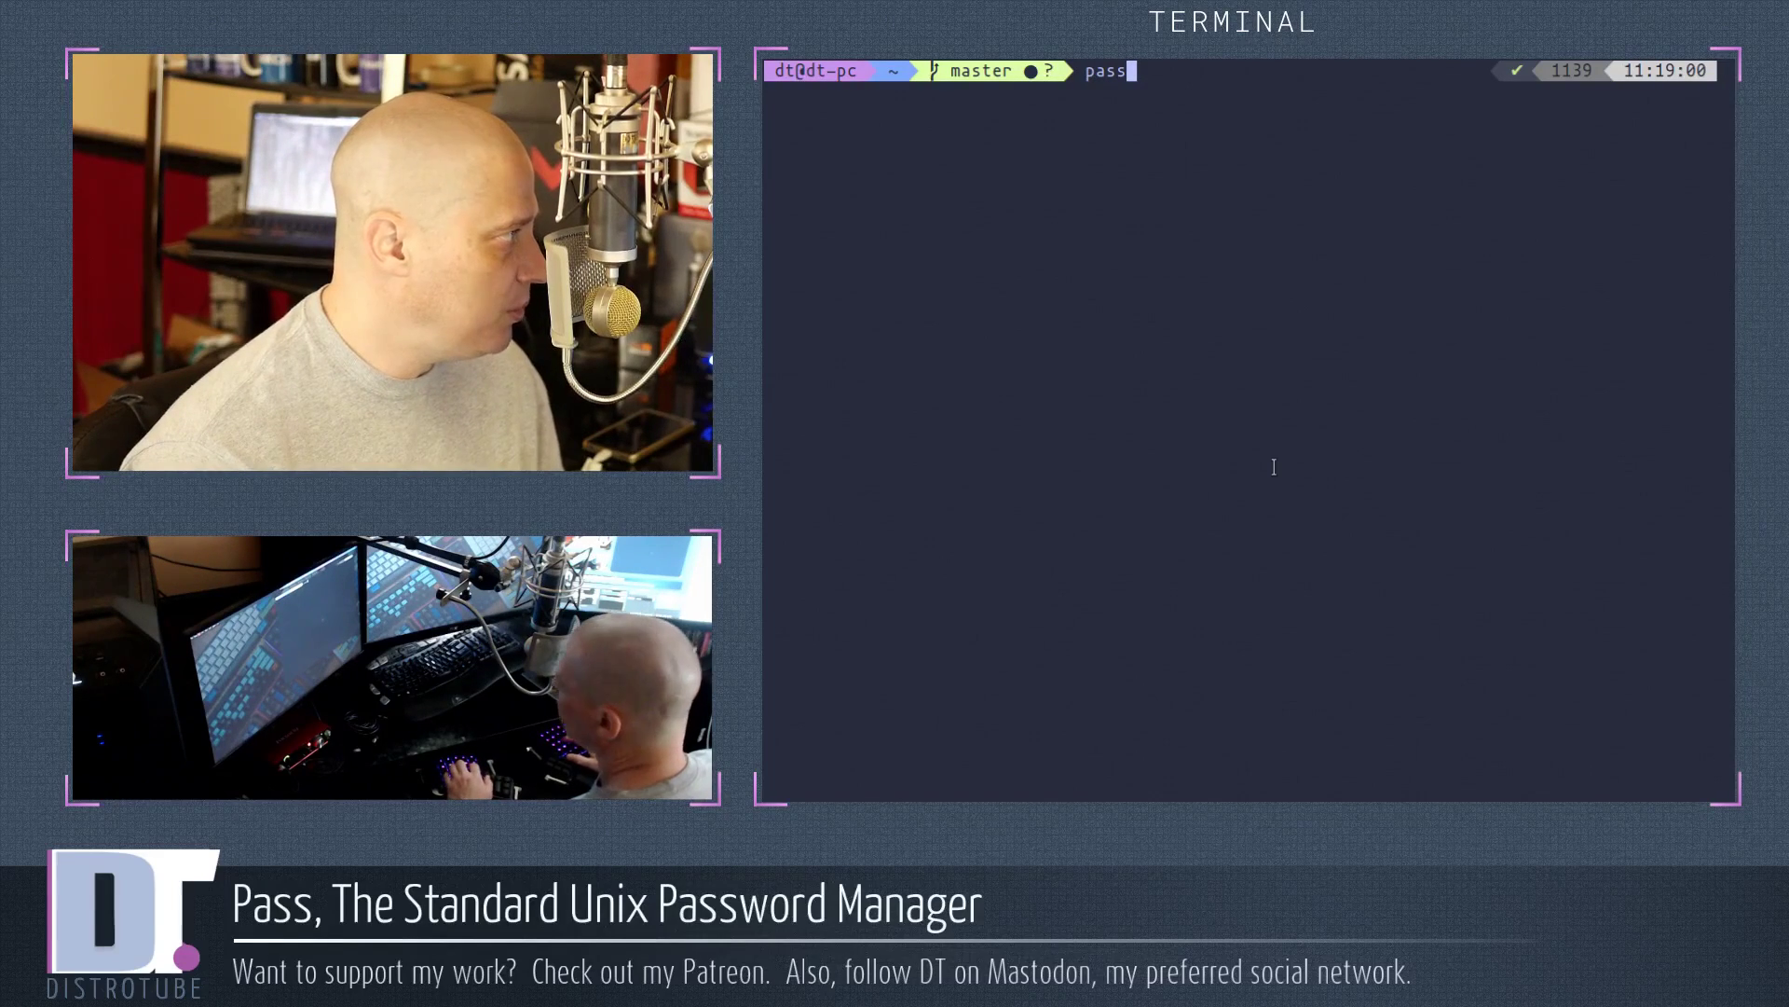
{"action": "key", "text": "Return"}
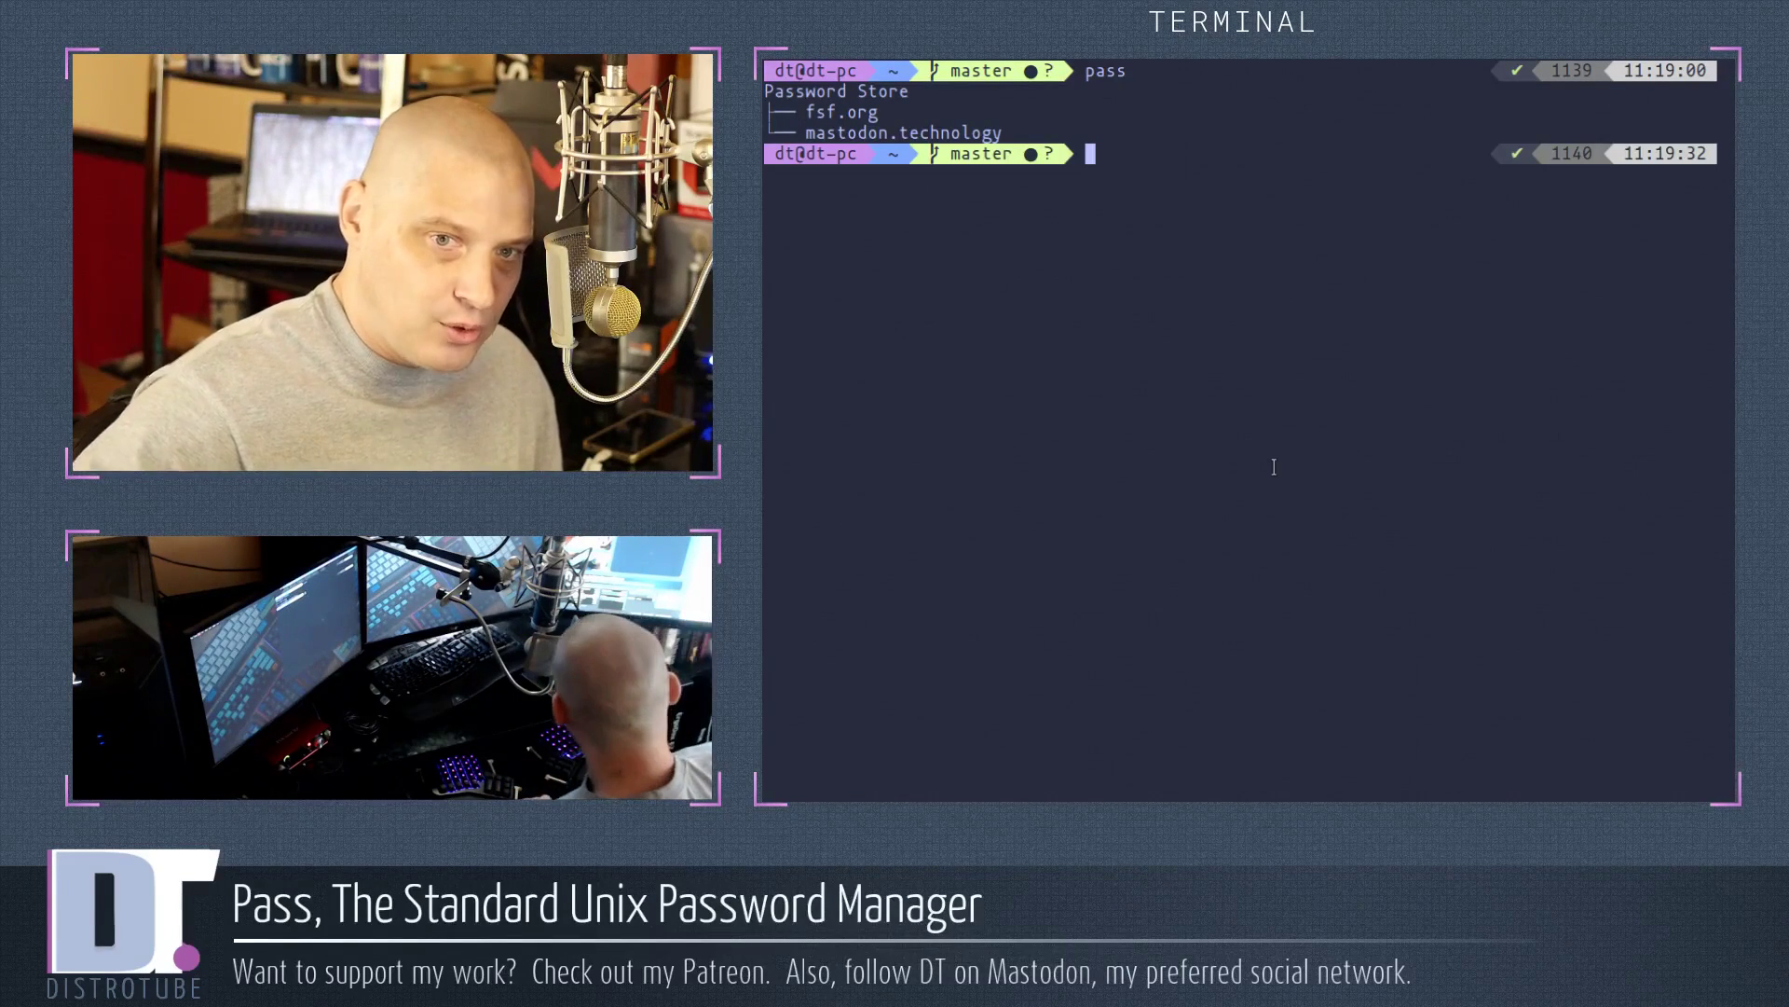
{"action": "type", "text": "pass fs"}
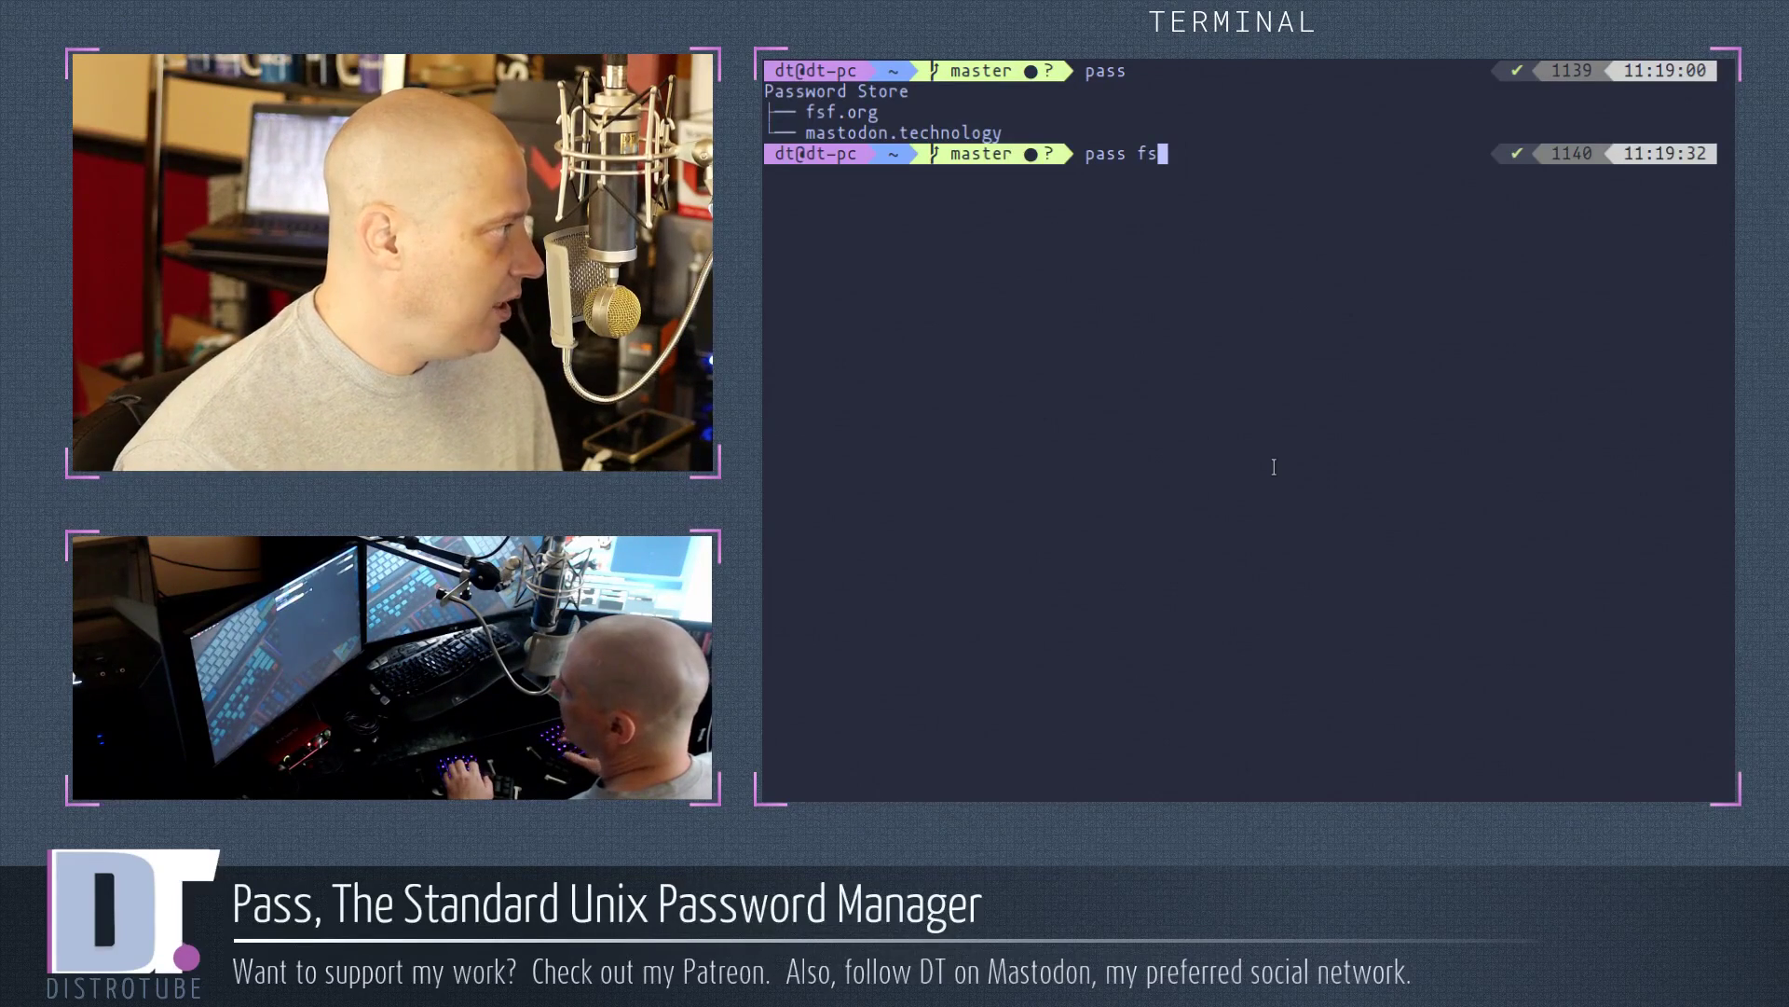
{"action": "key", "text": "BackSpace"}
{"action": "key", "text": "BackSpace"}
{"action": "key", "text": "BackSpace"}
{"action": "key", "text": "BackSpace"}
{"action": "key", "text": "BackSpace"}
{"action": "key", "text": "BackSpace"}
{"action": "key", "text": "BackSpace"}
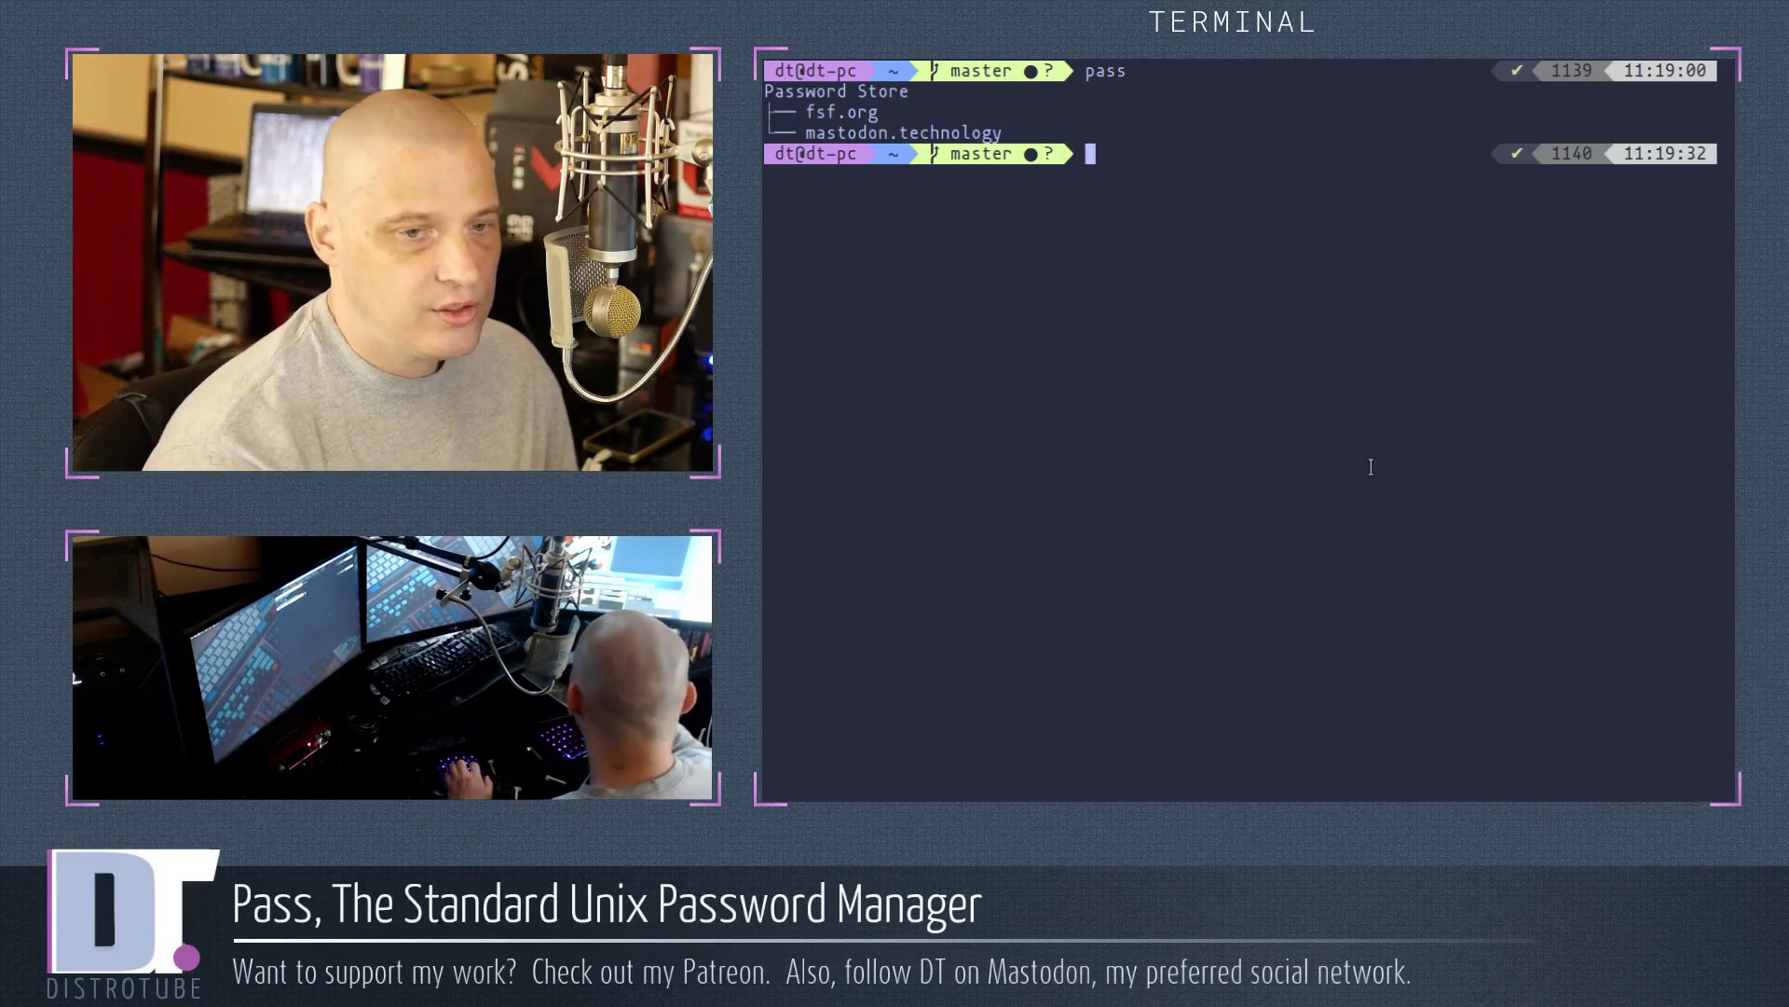
Open man pass, shrink the font, page through the commands and examples, then page back up
{"action": "type", "text": "man pass"}
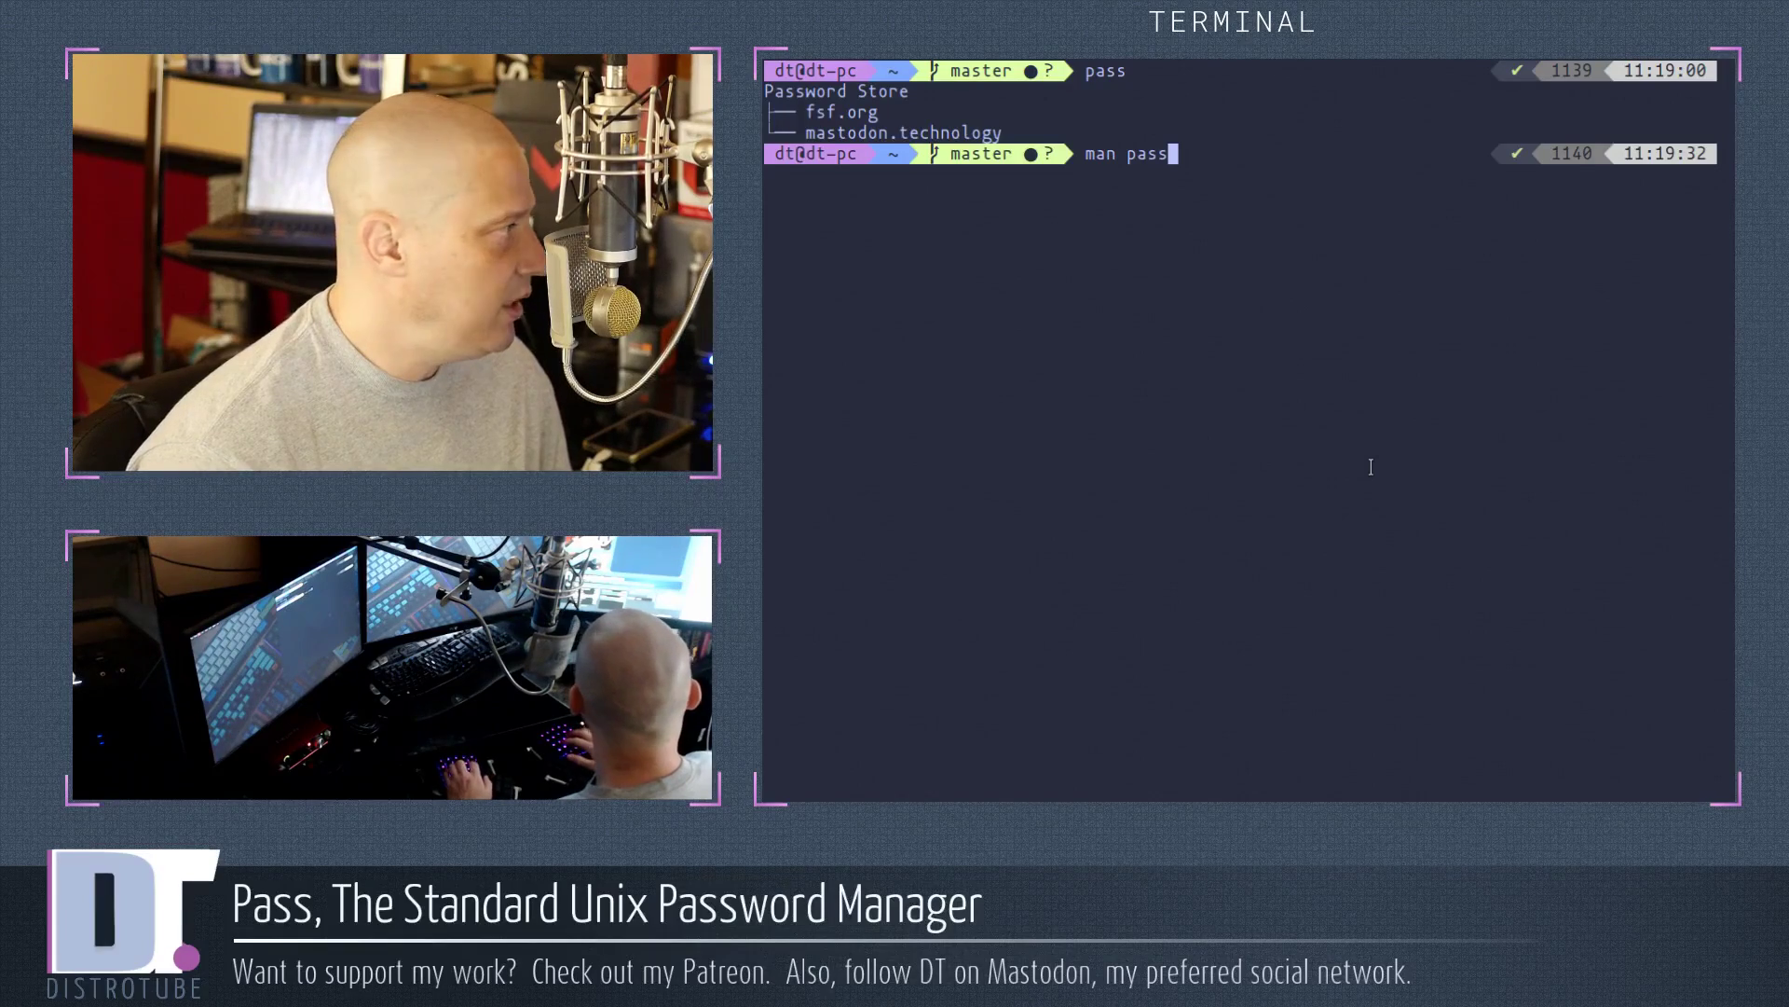
{"action": "key", "text": "Return"}
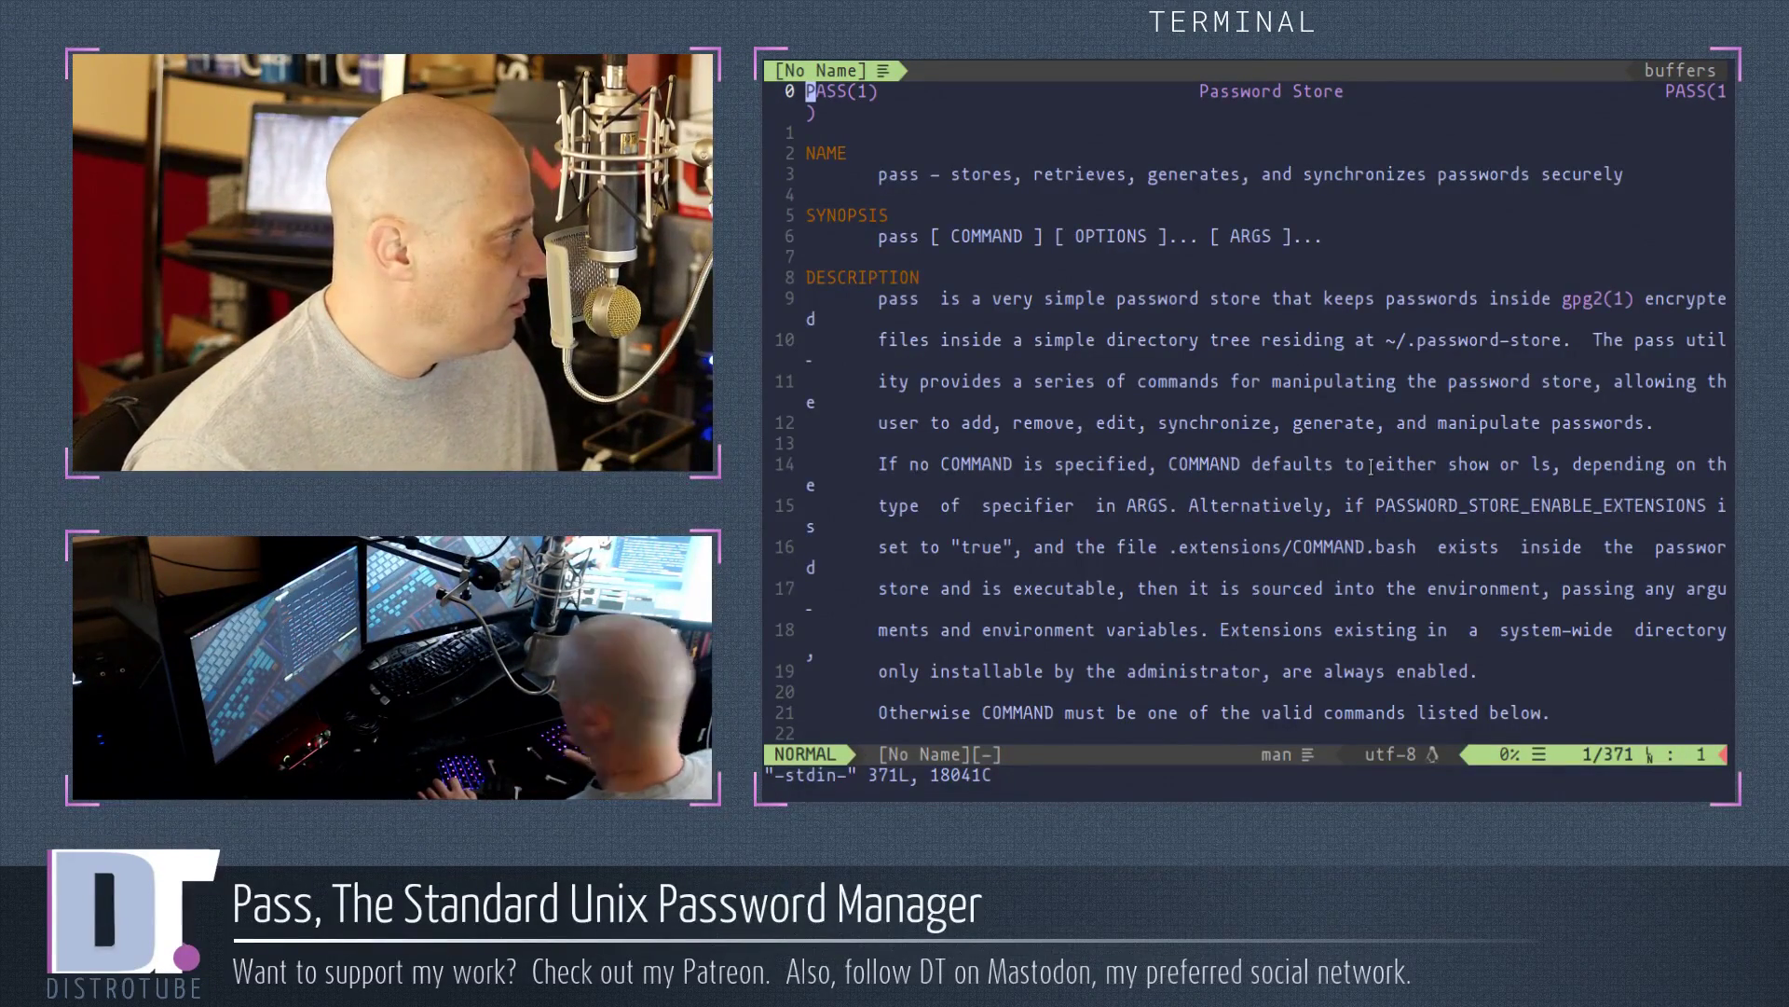
{"action": "key", "text": "ctrl+minus"}
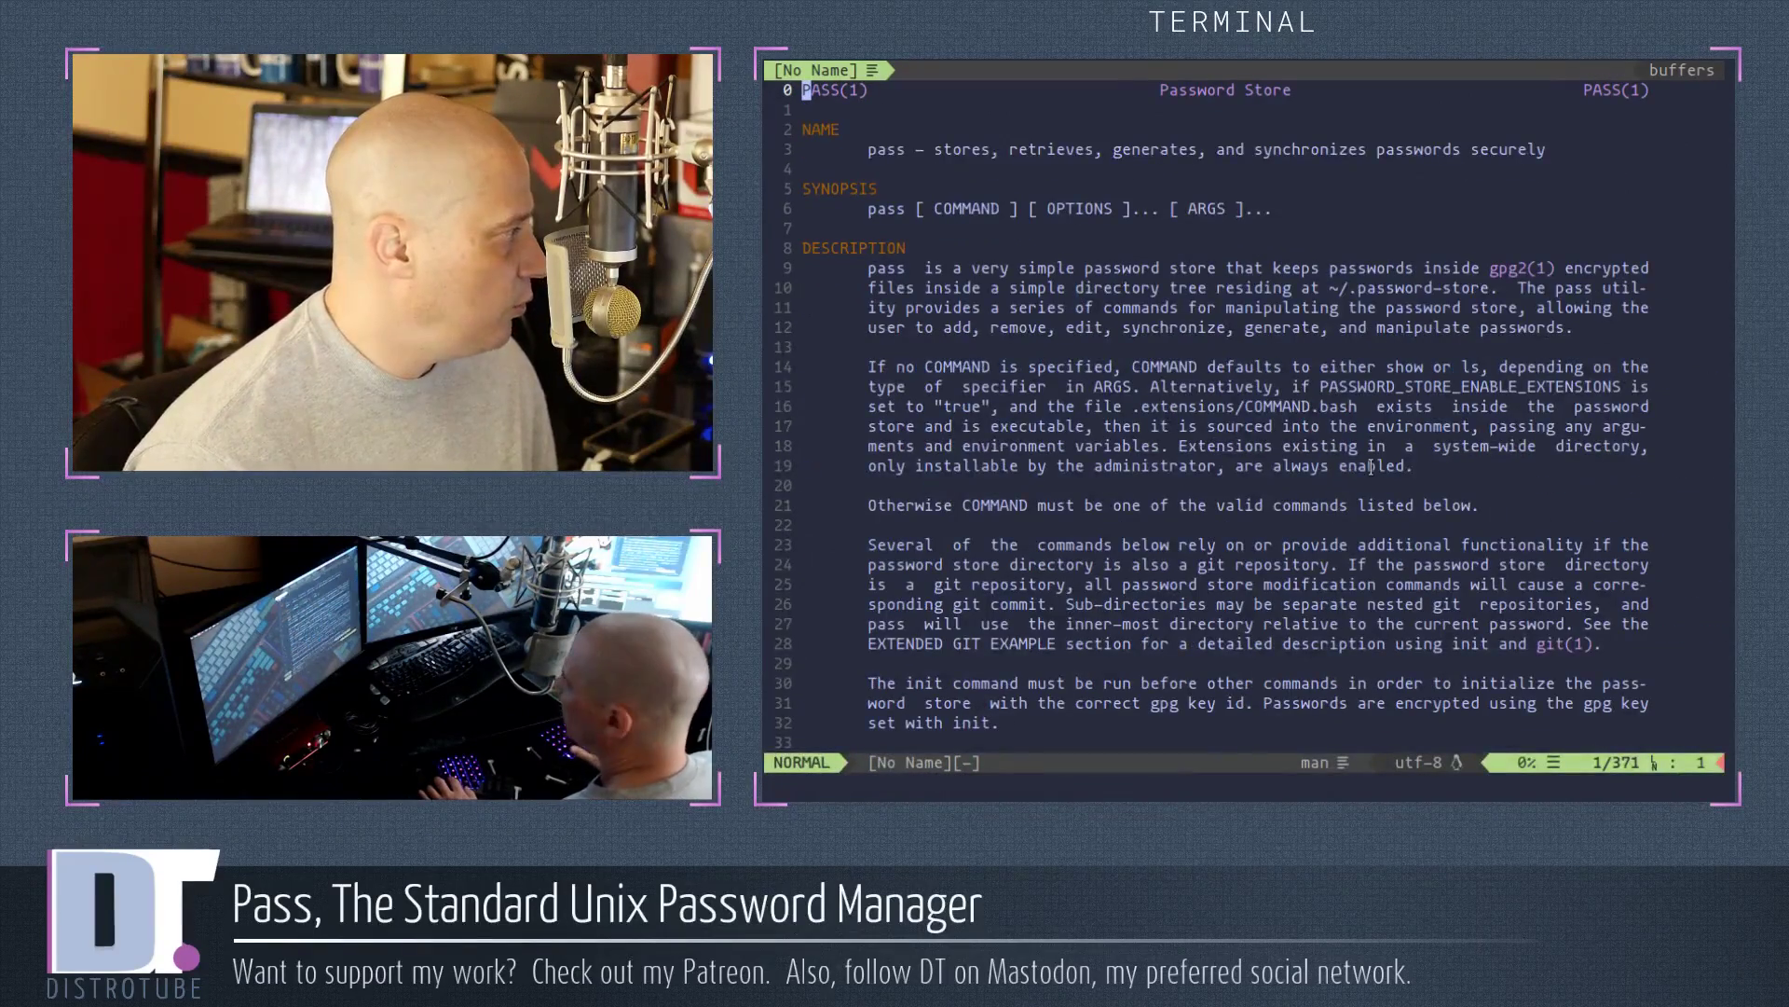
{"action": "key", "text": "ctrl+f"}
{"action": "key", "text": "ctrl+f"}
{"action": "key", "text": "ctrl+f"}
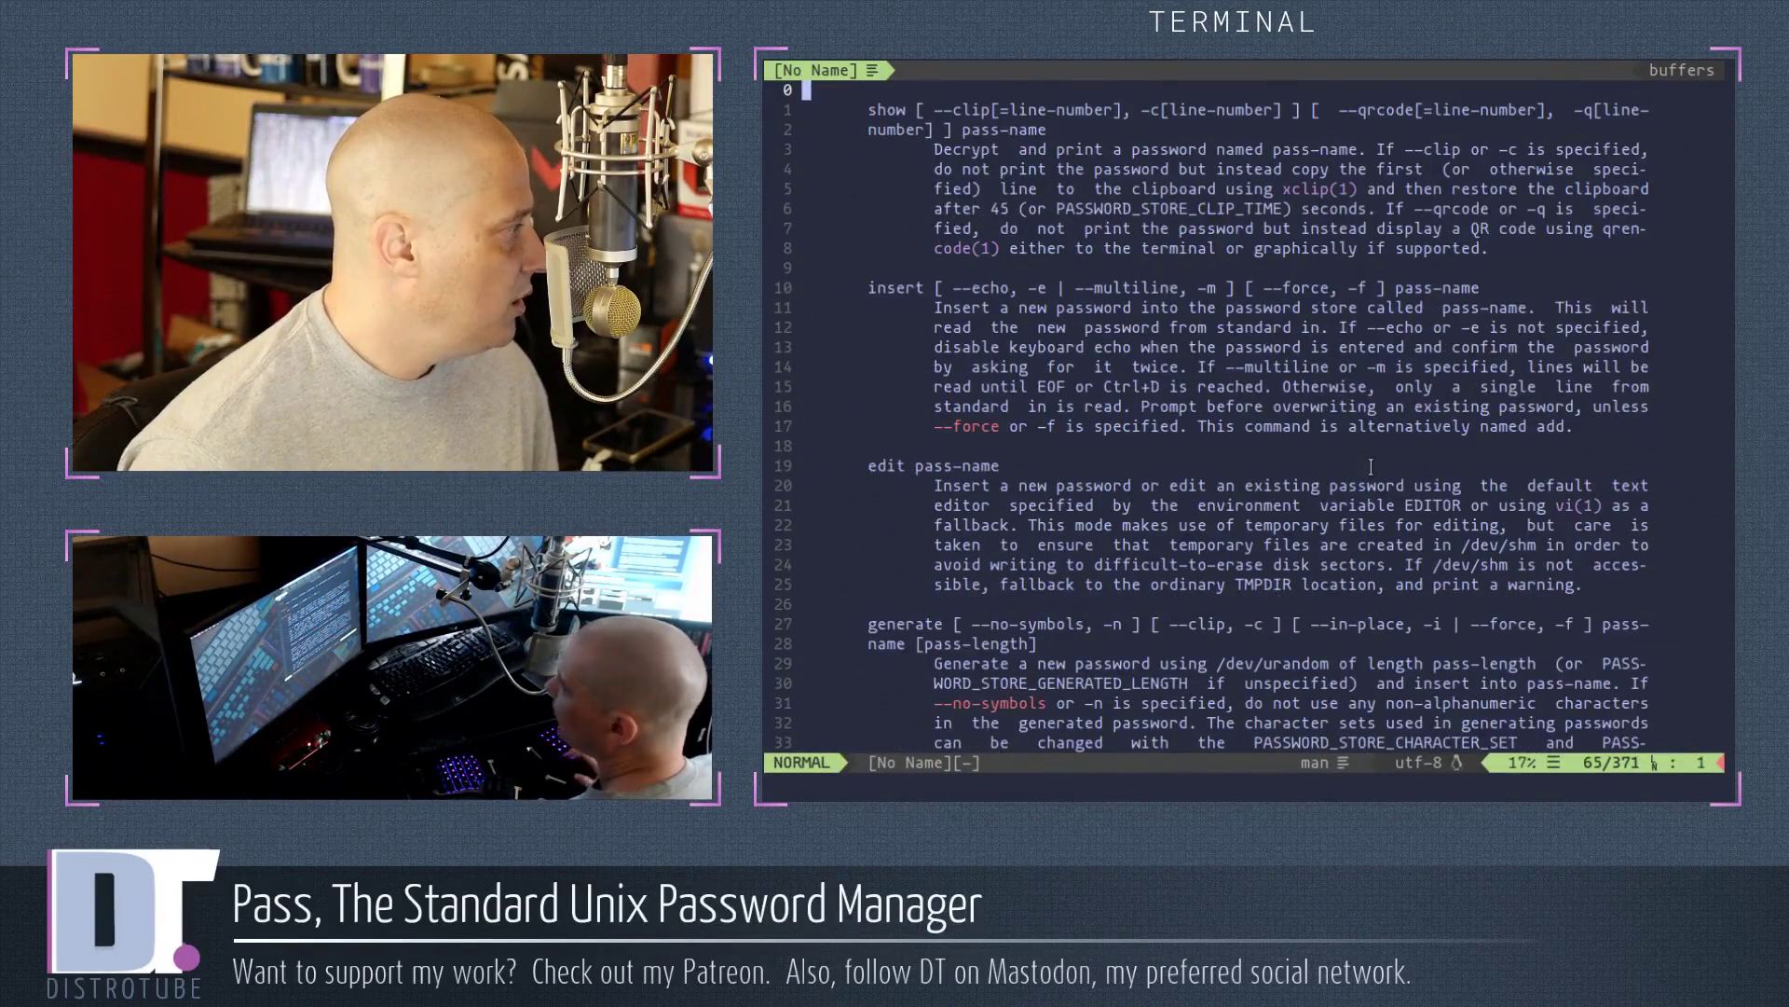
{"action": "key", "text": "ctrl+f"}
{"action": "key", "text": "ctrl+f"}
{"action": "key", "text": "ctrl+f"}
{"action": "key", "text": "ctrl+f"}
{"action": "key", "text": "ctrl+f"}
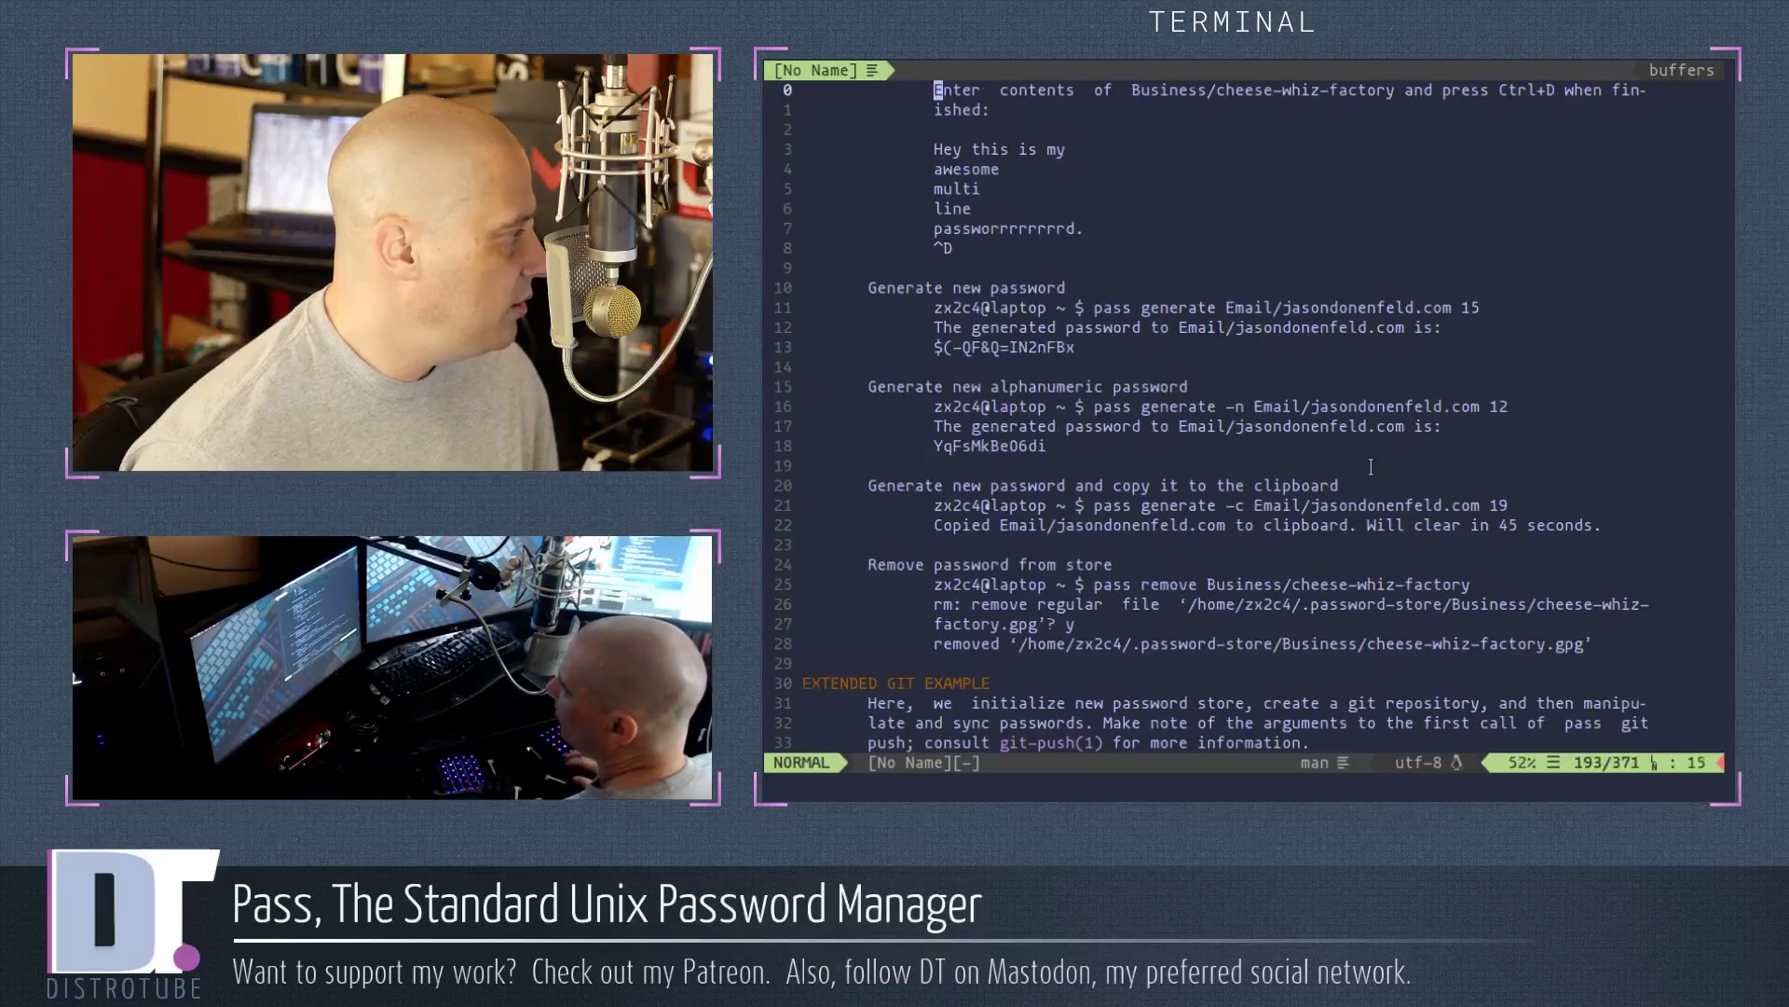
{"action": "key", "text": "ctrl+f"}
{"action": "key", "text": "ctrl+f"}
{"action": "key", "text": "ctrl+f"}
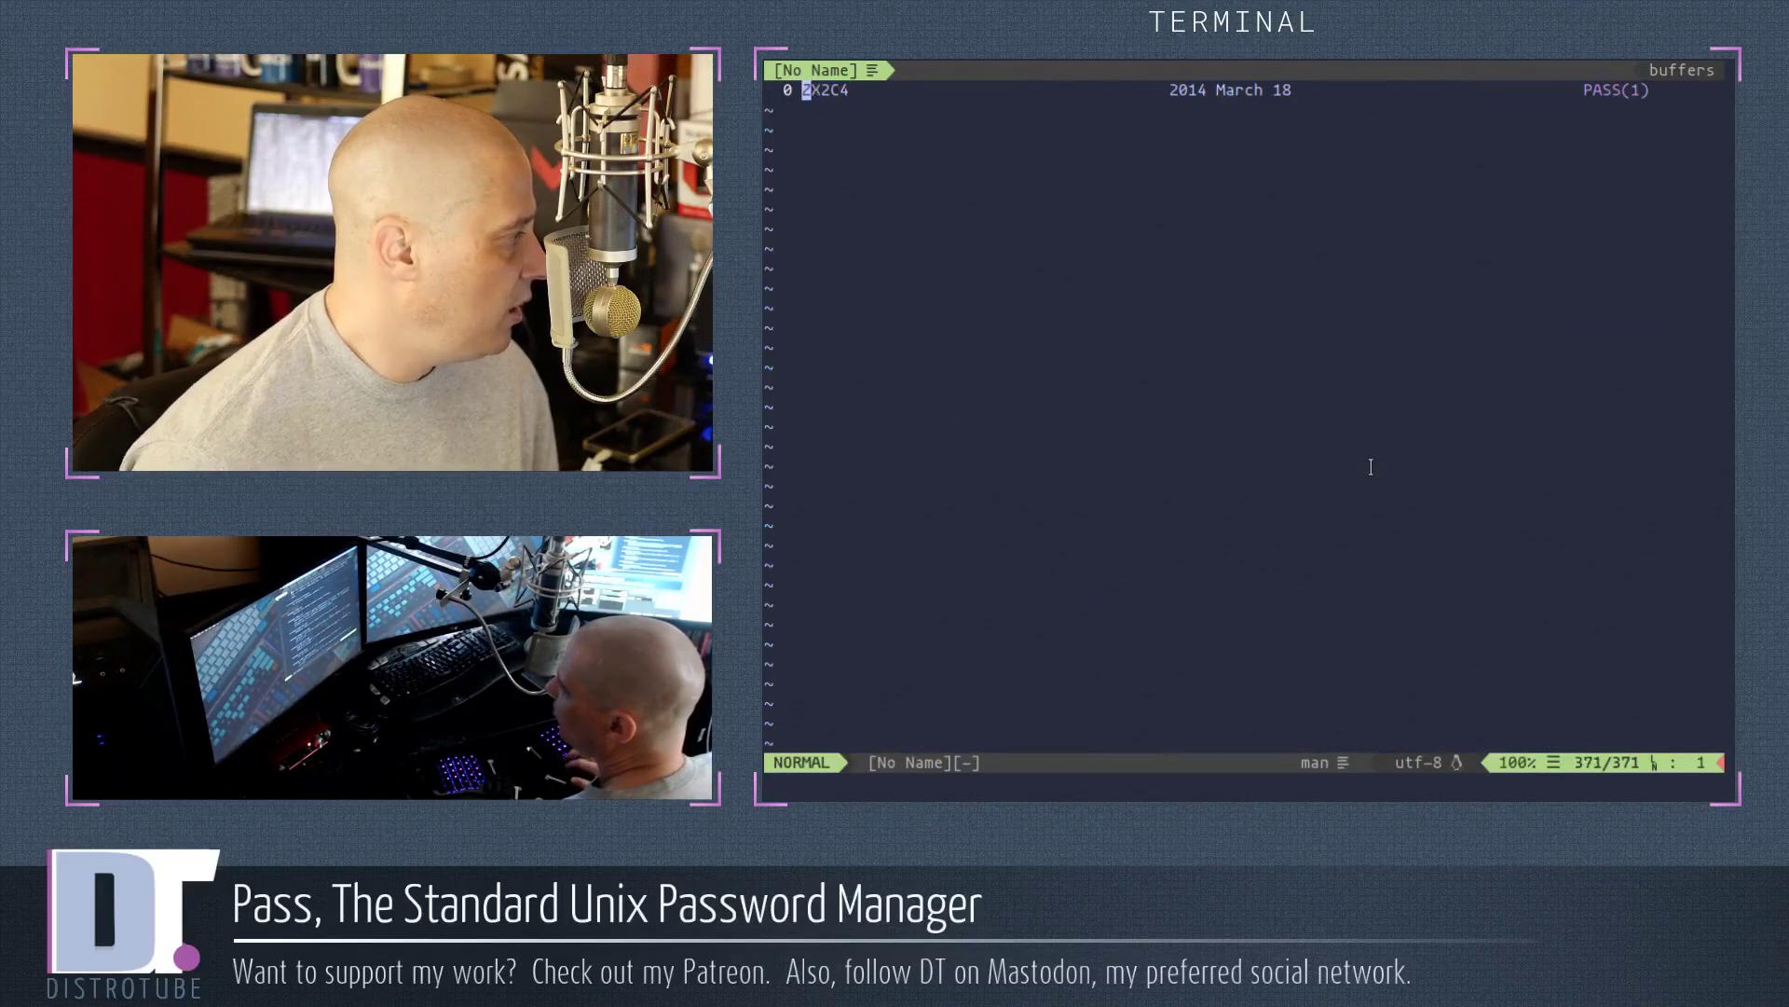
{"action": "key", "text": "ctrl+b"}
{"action": "key", "text": "ctrl+b"}
{"action": "key", "text": "ctrl+b"}
{"action": "key", "text": "ctrl+b"}
{"action": "key", "text": "ctrl+b"}
{"action": "key", "text": "ctrl+b"}
{"action": "key", "text": "ctrl+b"}
{"action": "key", "text": "ctrl+b"}
{"action": "key", "text": "ctrl+b"}
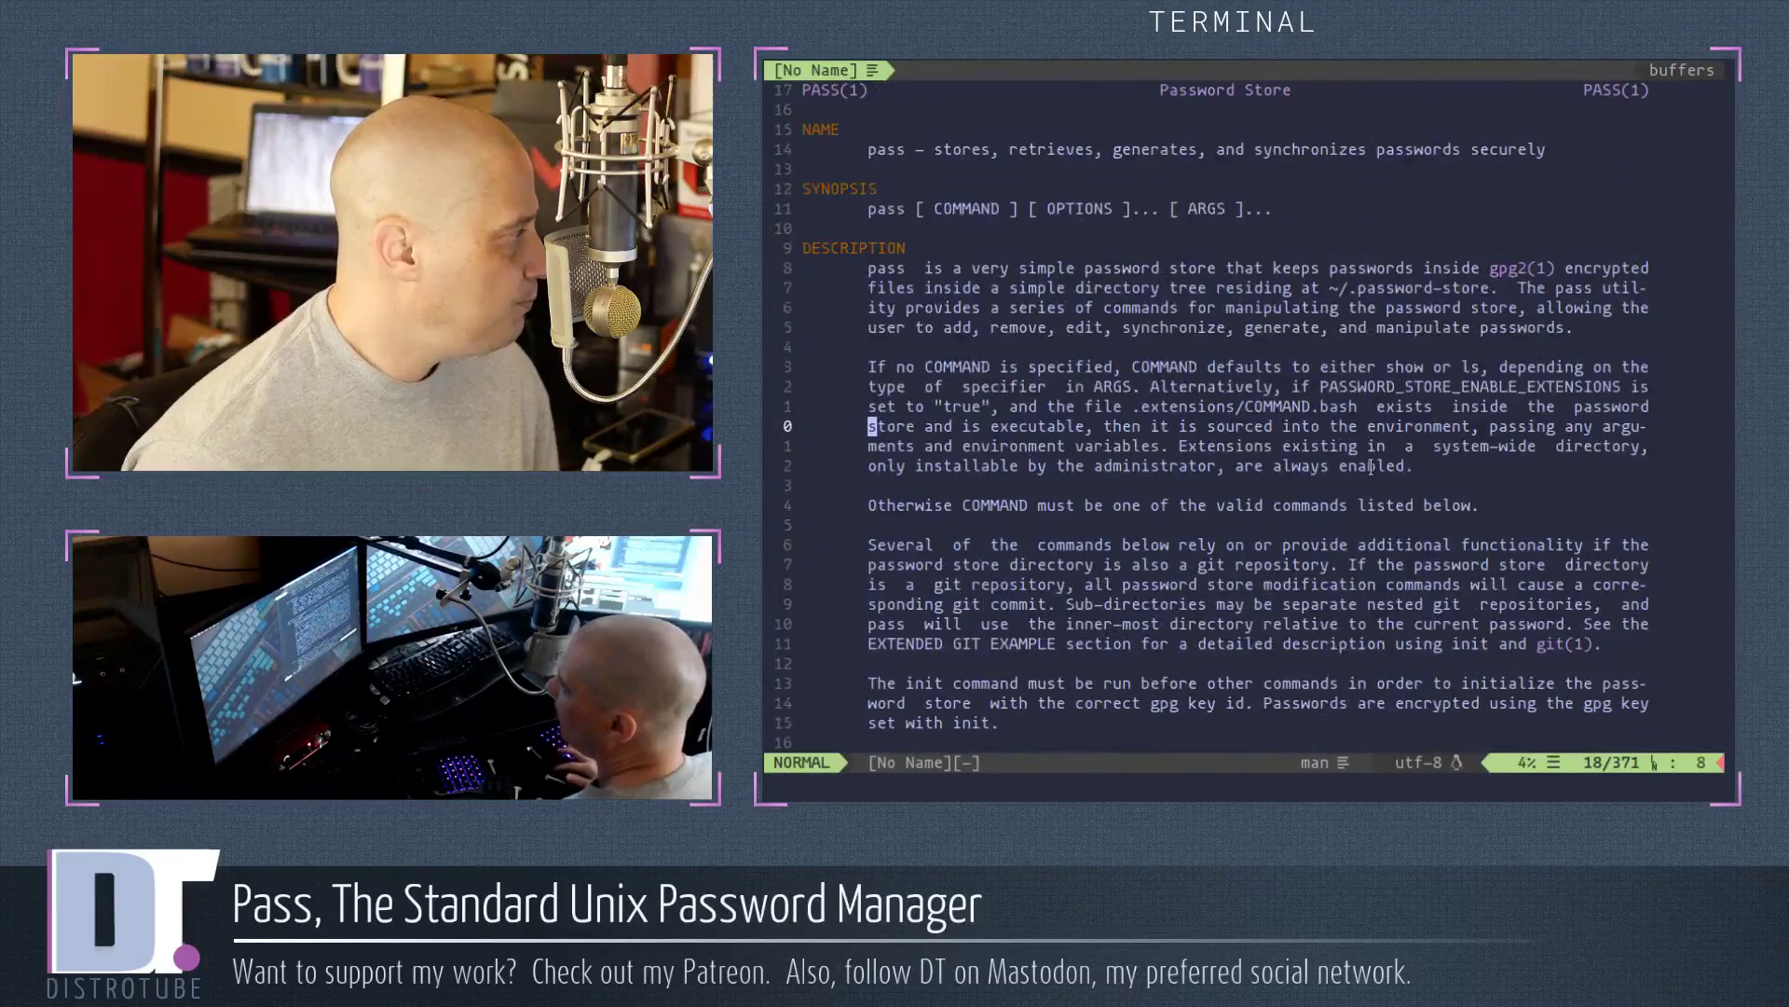